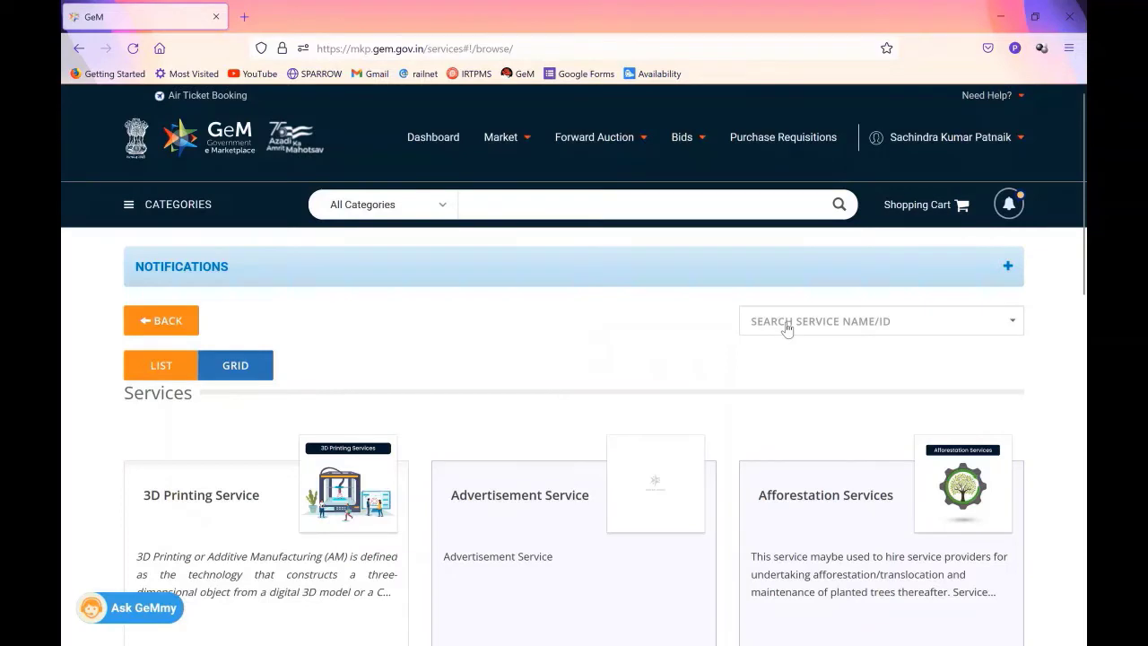
Search services for 'housek', open Housekeeping Services and scroll down to its service cards
{"action": "left_click", "coordinate": [788, 329]}
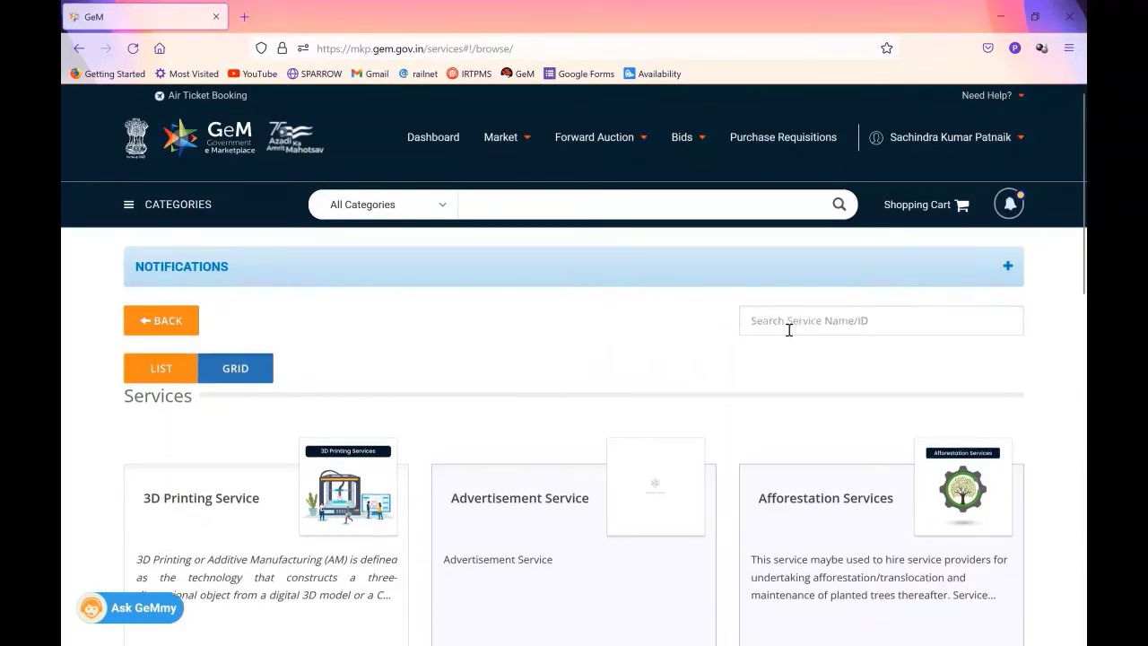
{"action": "type", "text": "housek"}
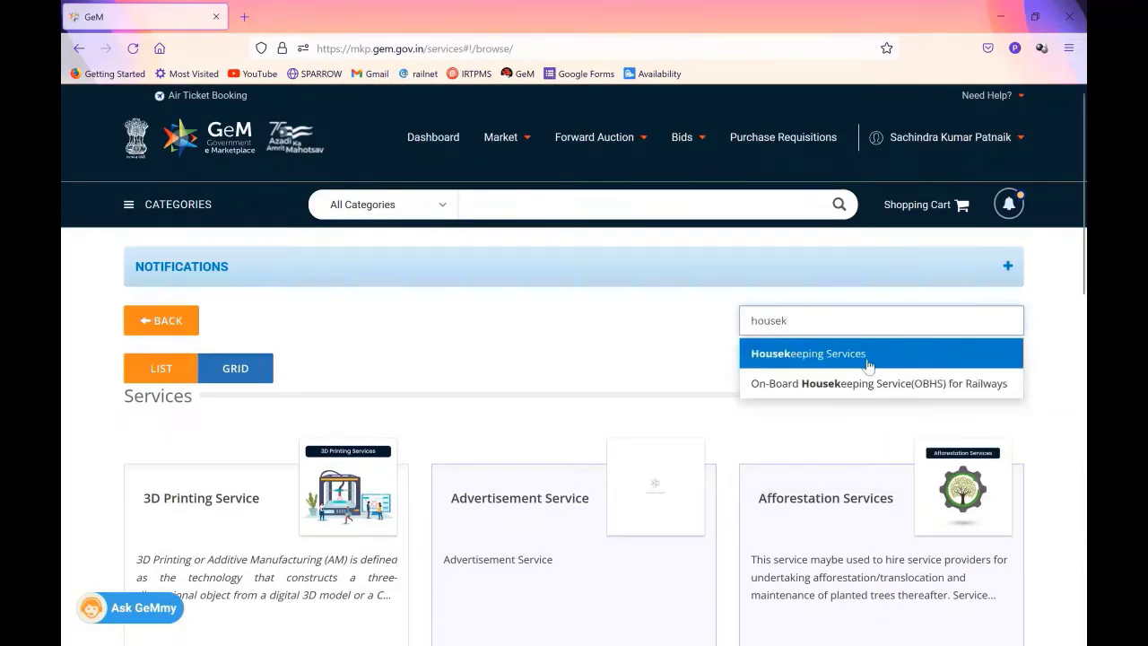
{"action": "left_click", "coordinate": [862, 359]}
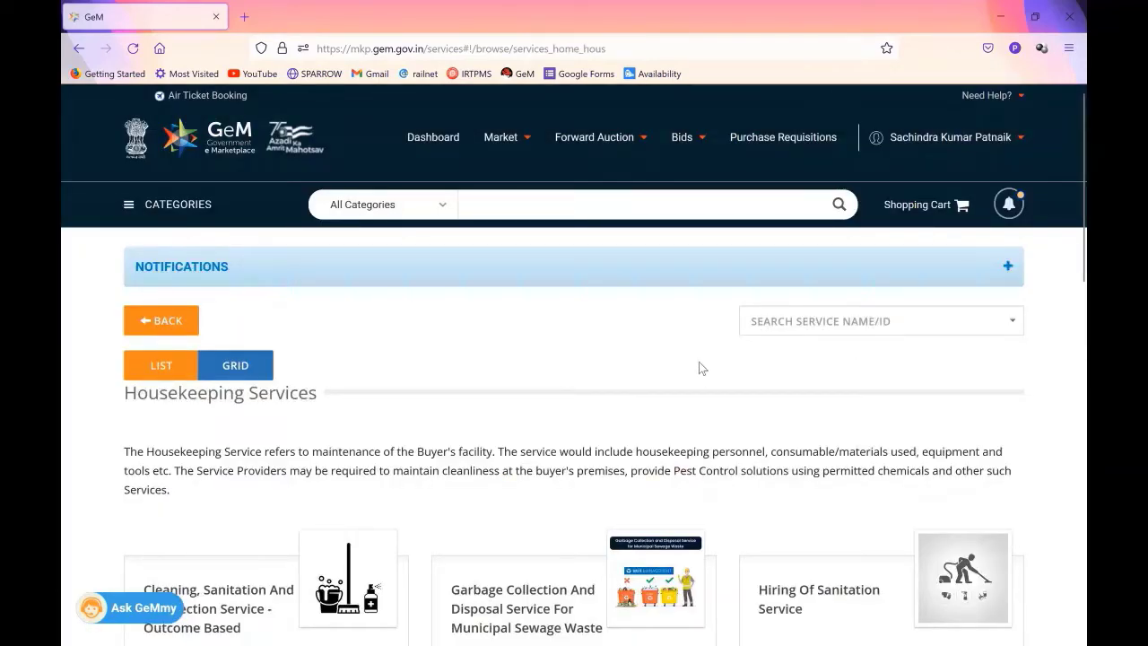
{"action": "scroll", "coordinate": [699, 368], "scroll_direction": "down", "scroll_amount": 3}
{"action": "scroll", "coordinate": [697, 388], "scroll_direction": "down", "scroll_amount": 3}
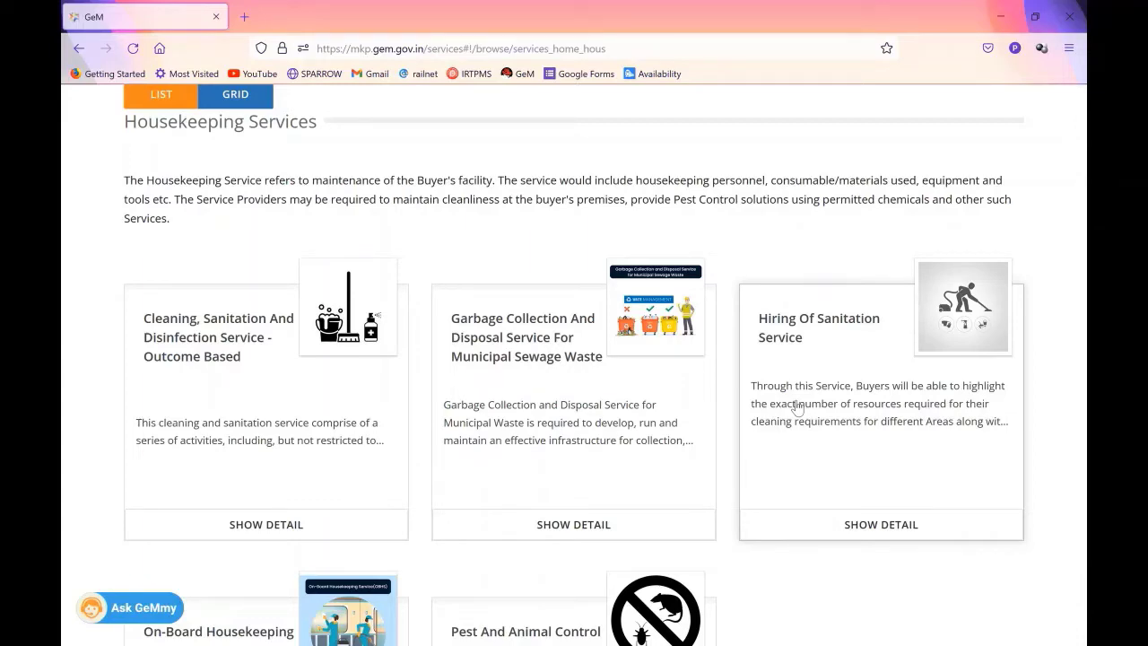
Open the Cleaning, Sanitation And Disinfection Service - Outcome Based page and its Service Level Agreement and Packages
{"action": "left_click", "coordinate": [279, 410]}
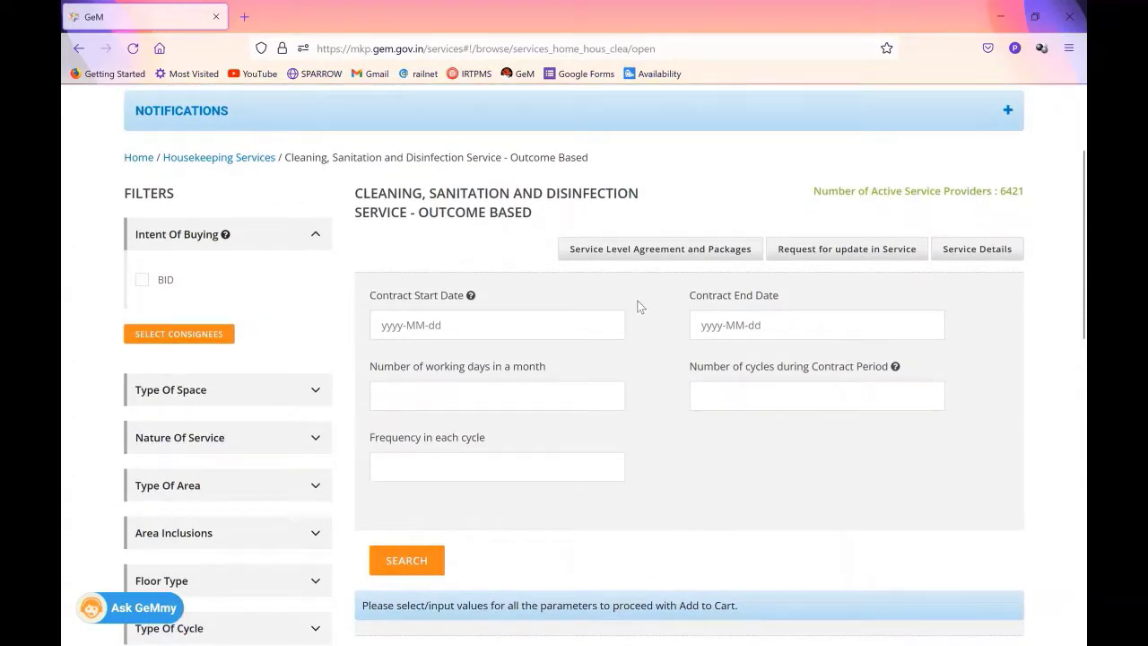
{"action": "left_click", "coordinate": [646, 252]}
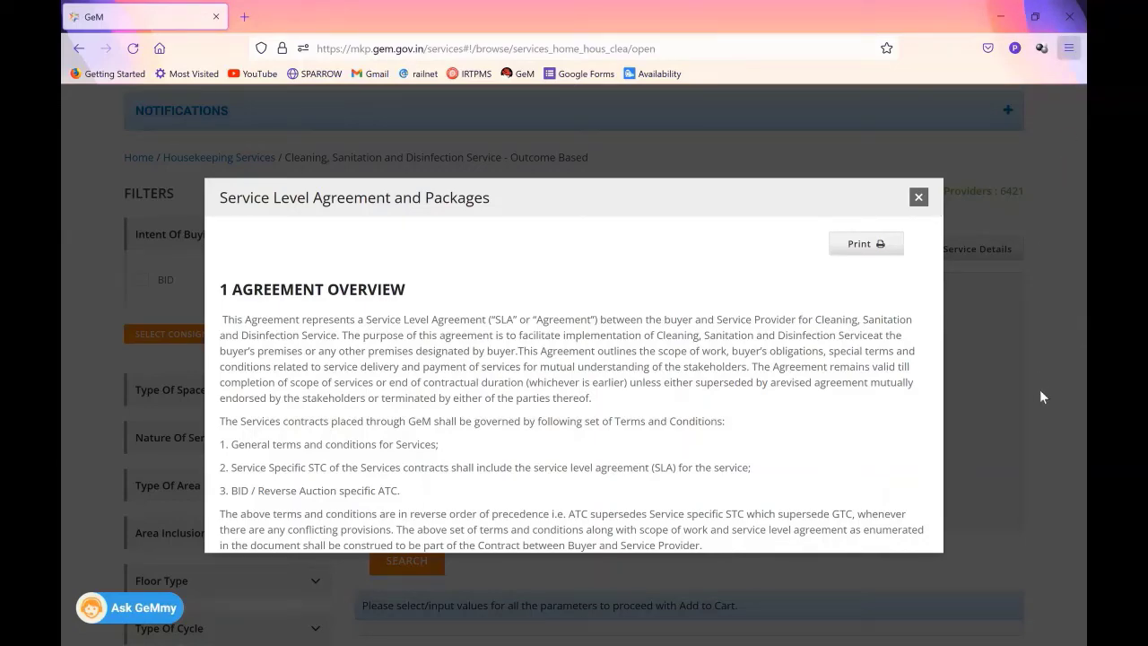
Zoom in and read through the service level agreement down to the penalties table
{"action": "key", "text": "ctrl+plus"}
{"action": "key", "text": "ctrl+plus"}
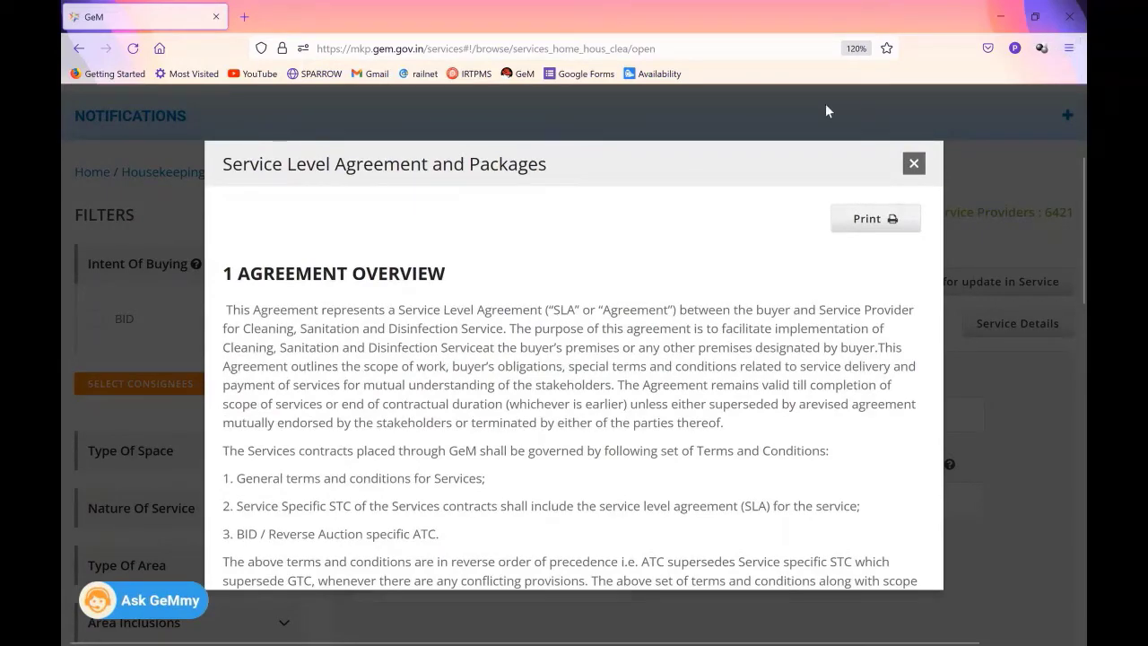
{"action": "scroll", "coordinate": [661, 425], "scroll_direction": "down", "scroll_amount": 3}
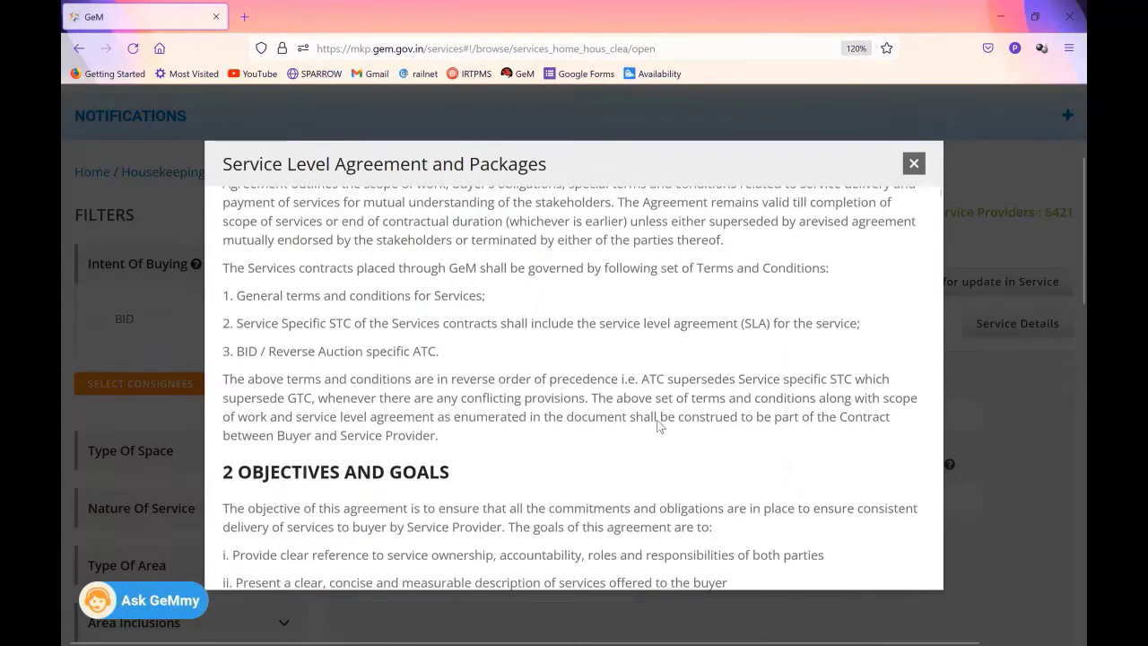
{"action": "scroll", "coordinate": [660, 425], "scroll_direction": "down", "scroll_amount": 5}
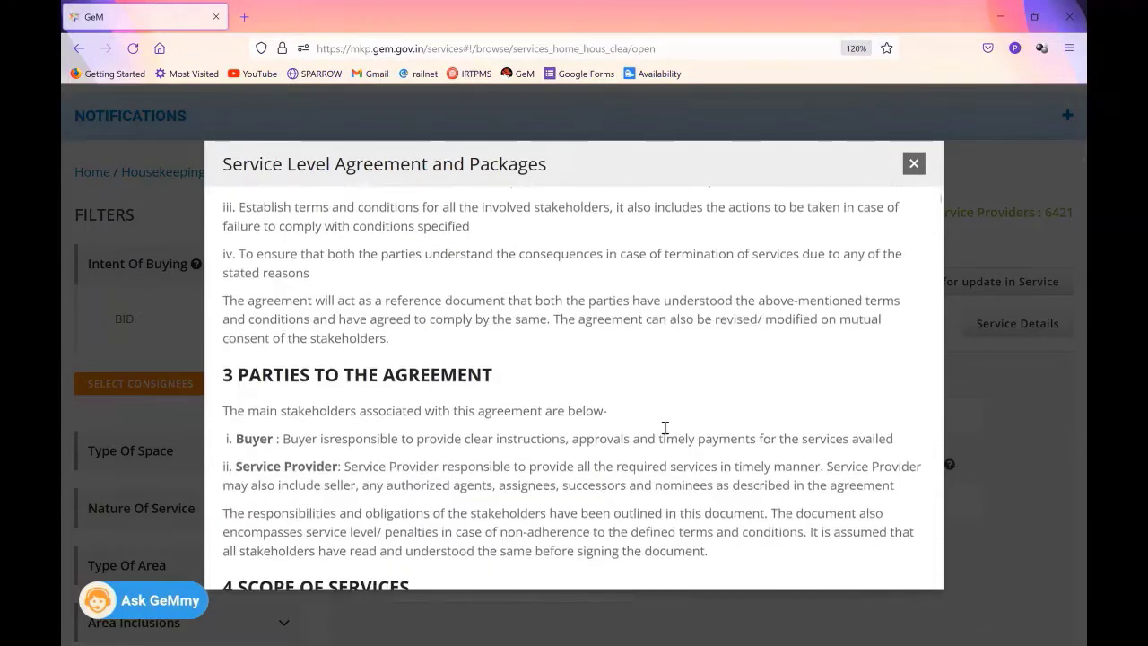
{"action": "scroll", "coordinate": [665, 427], "scroll_direction": "down", "scroll_amount": 6}
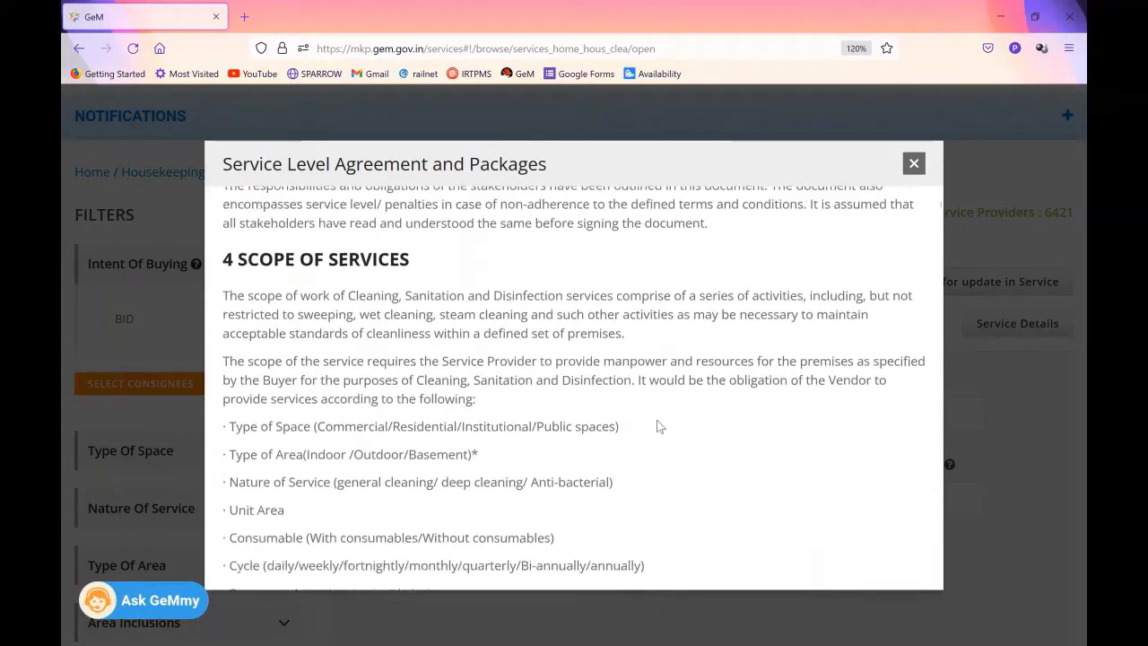
{"action": "scroll", "coordinate": [660, 425], "scroll_direction": "down", "scroll_amount": 7}
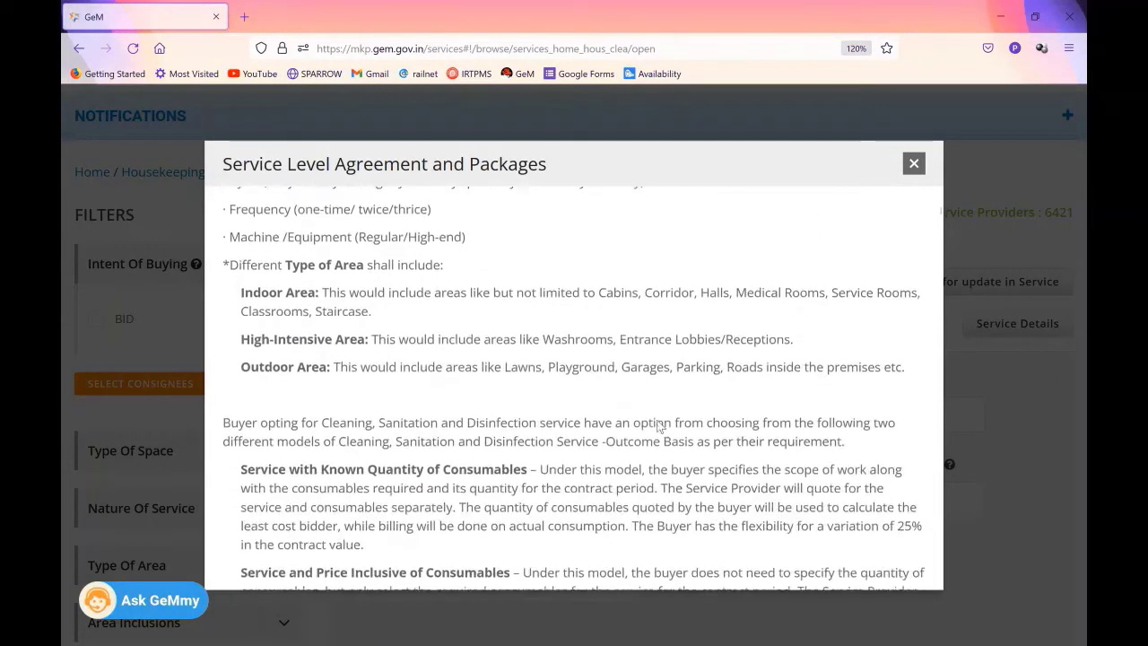
{"action": "scroll", "coordinate": [661, 425], "scroll_direction": "down", "scroll_amount": 7}
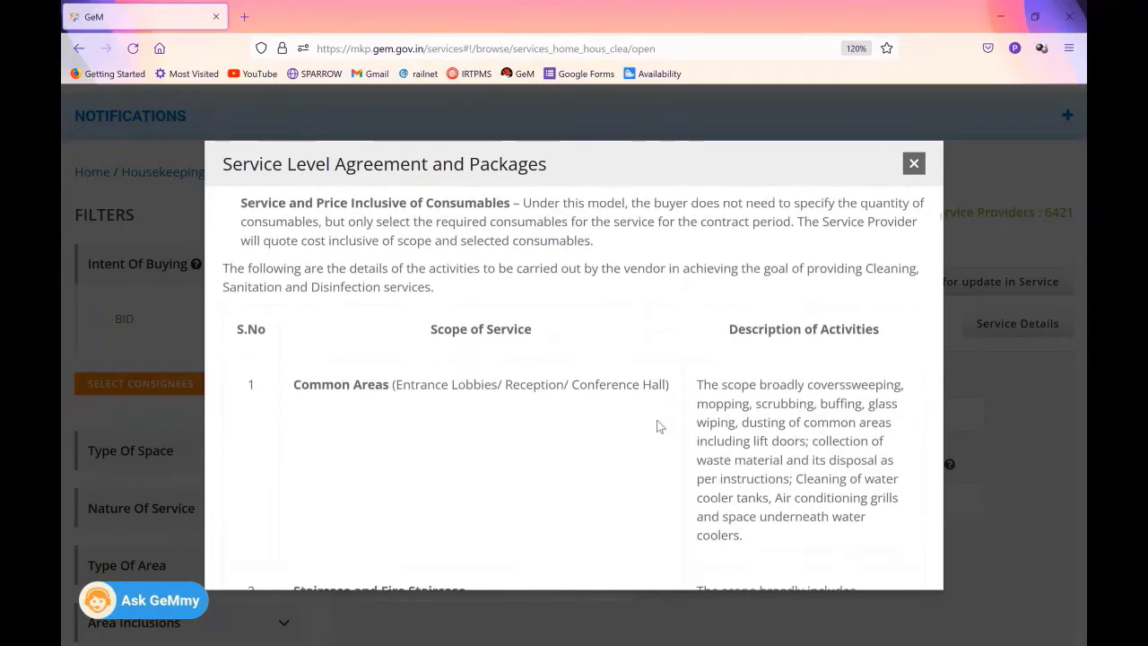
{"action": "scroll", "coordinate": [661, 426], "scroll_direction": "down", "scroll_amount": 5}
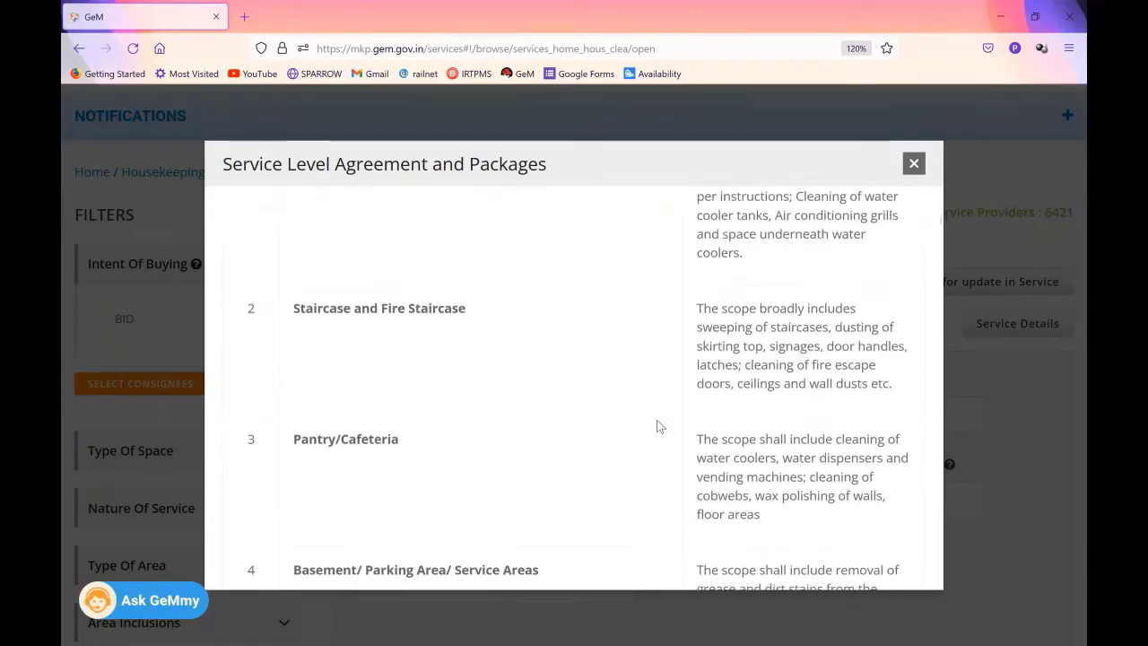
{"action": "scroll", "coordinate": [661, 425], "scroll_direction": "down", "scroll_amount": 20}
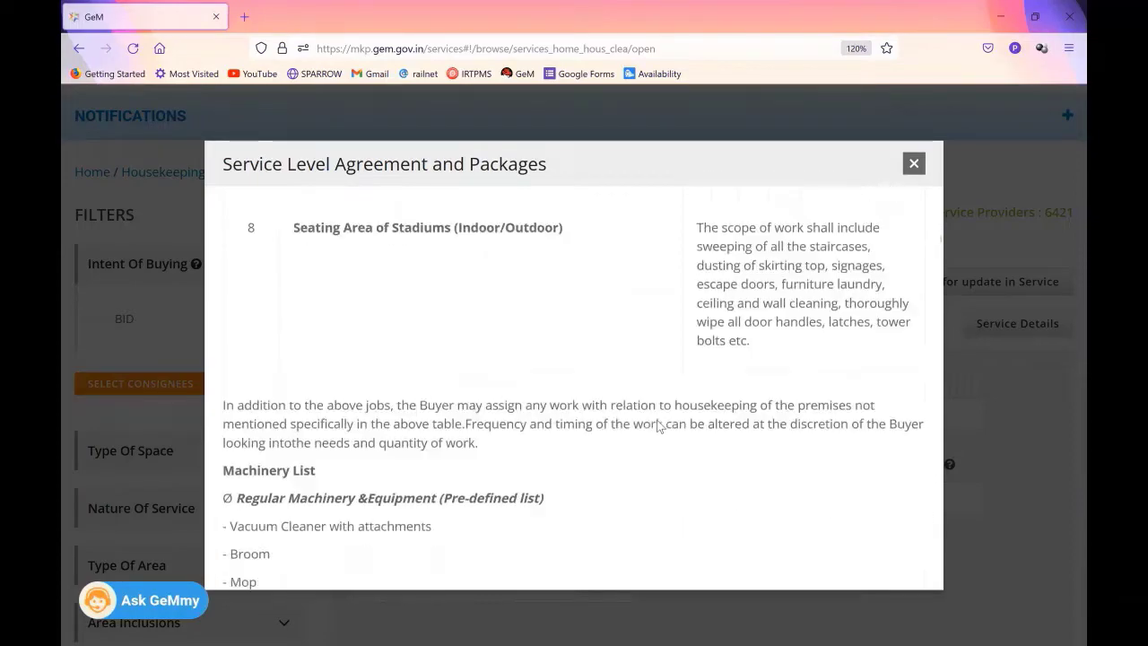
{"action": "scroll", "coordinate": [660, 425], "scroll_direction": "down", "scroll_amount": 8}
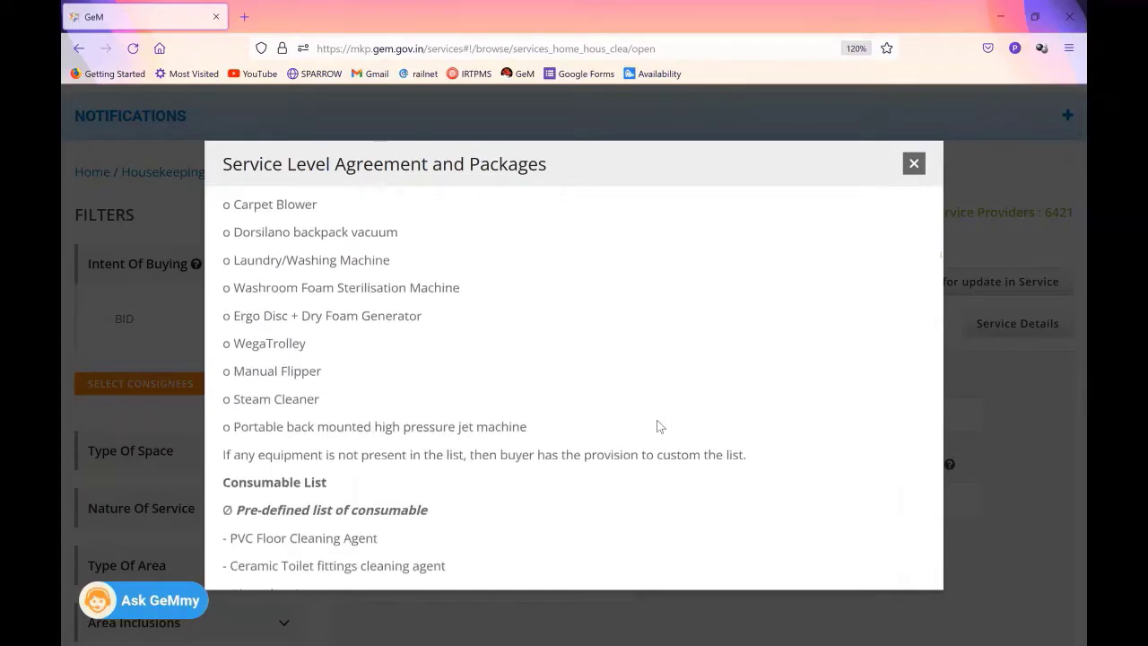
{"action": "scroll", "coordinate": [660, 426], "scroll_direction": "down", "scroll_amount": 11}
{"action": "scroll", "coordinate": [665, 428], "scroll_direction": "down", "scroll_amount": 20}
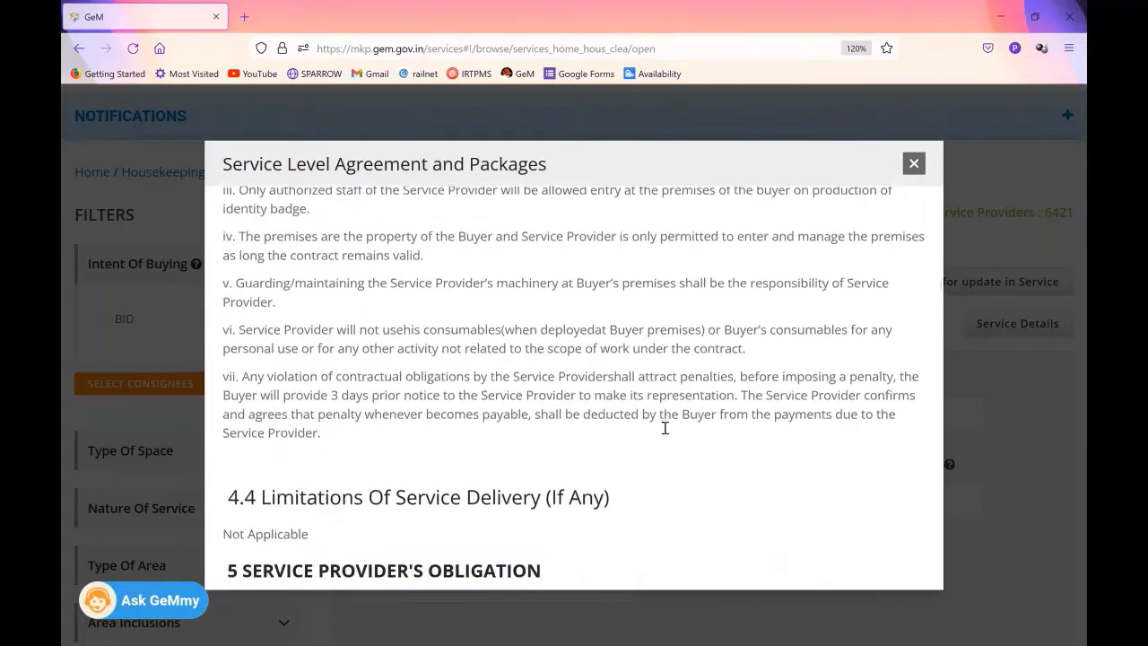
{"action": "scroll", "coordinate": [665, 428], "scroll_direction": "down", "scroll_amount": 20}
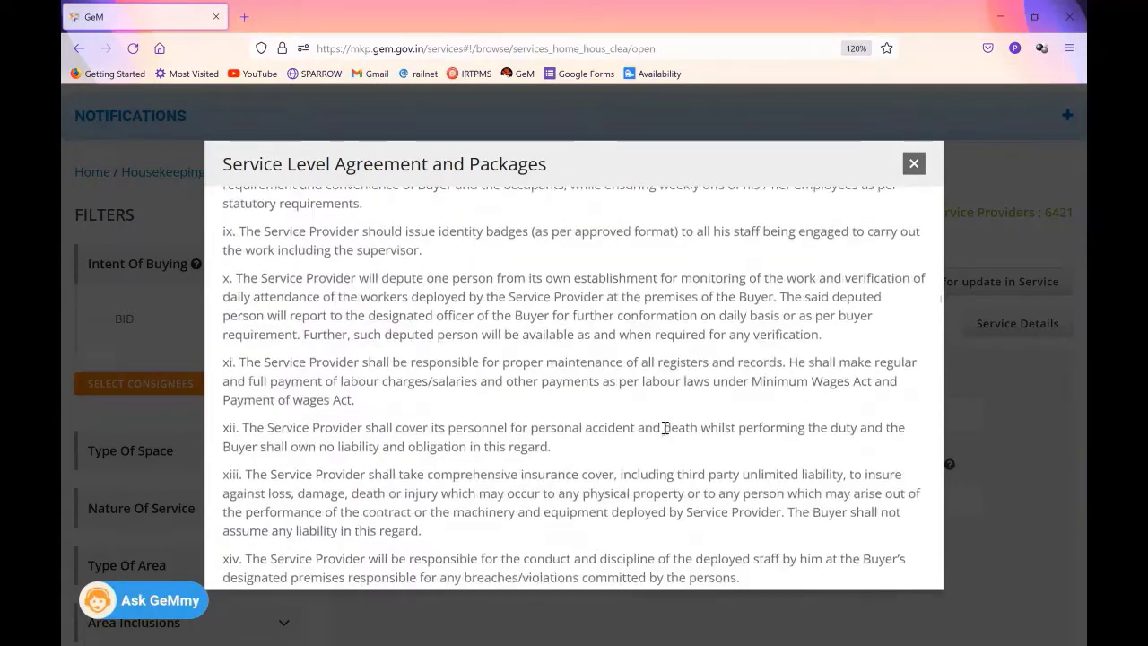
{"action": "scroll", "coordinate": [664, 428], "scroll_direction": "down", "scroll_amount": 8}
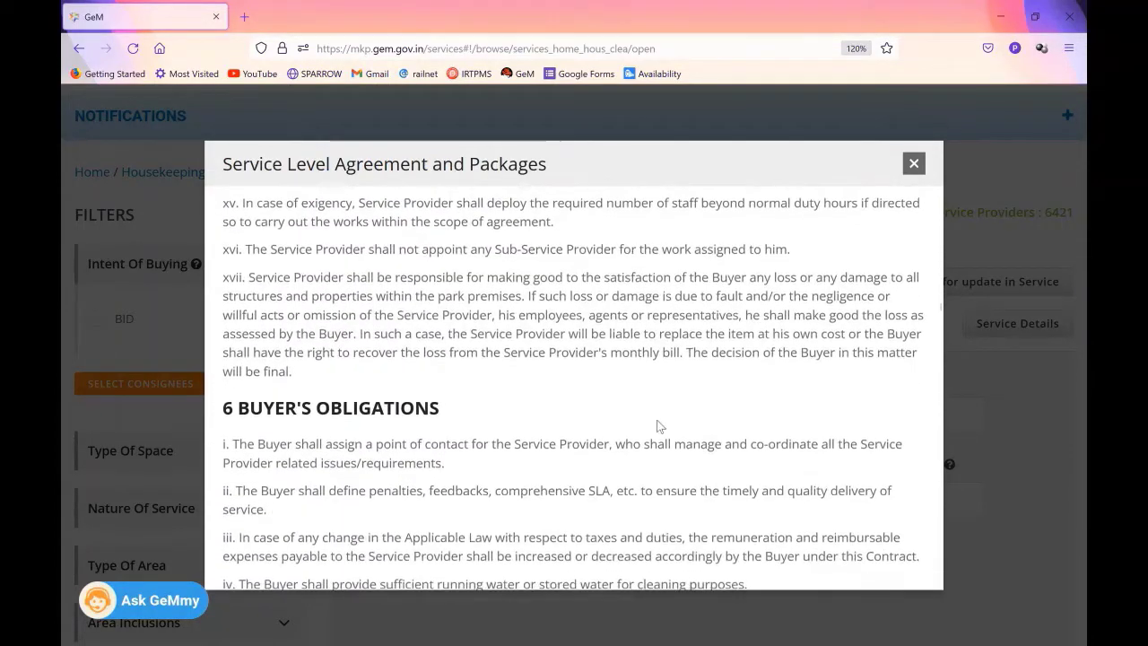
{"action": "scroll", "coordinate": [660, 426], "scroll_direction": "down", "scroll_amount": 12}
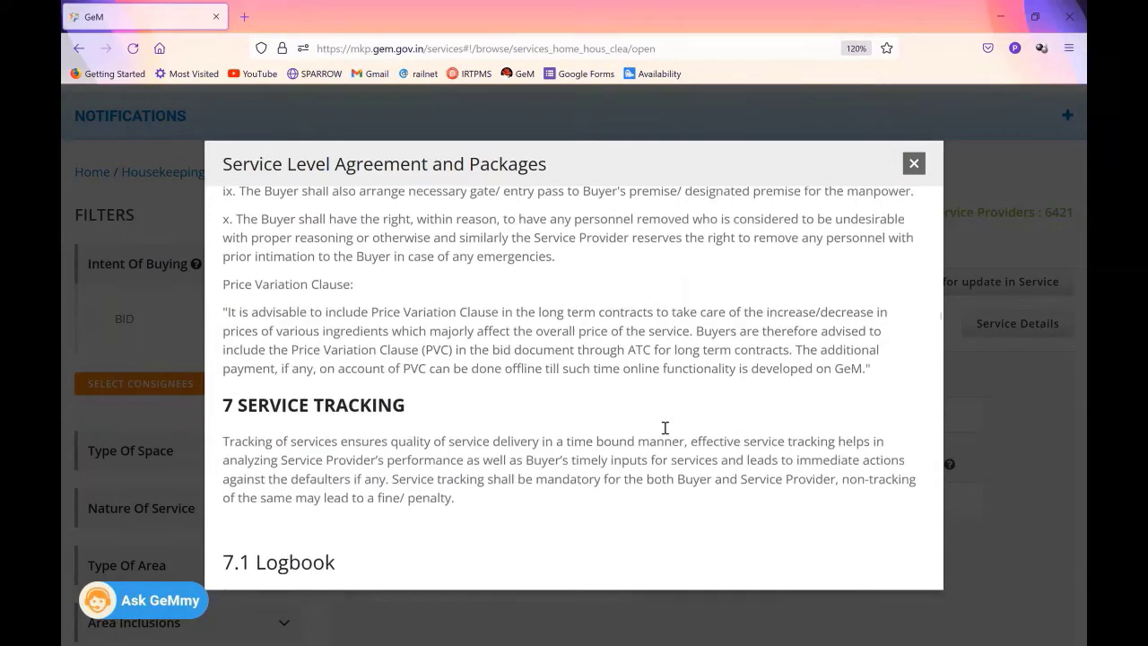
{"action": "scroll", "coordinate": [665, 428], "scroll_direction": "down", "scroll_amount": 8}
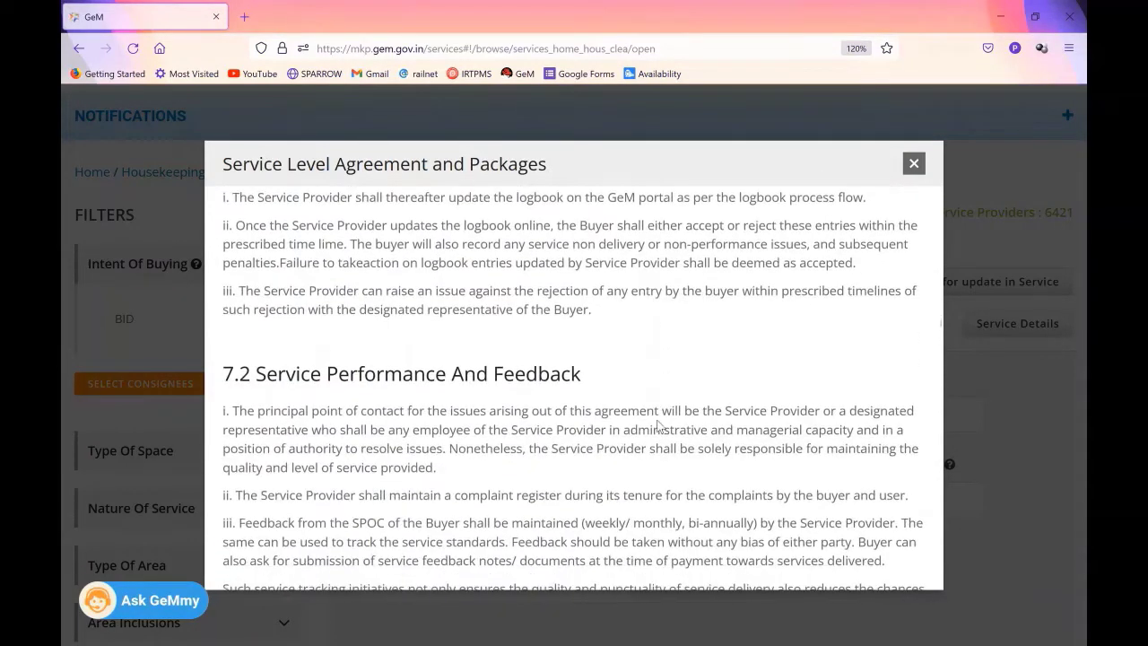
{"action": "scroll", "coordinate": [659, 426], "scroll_direction": "down", "scroll_amount": 8}
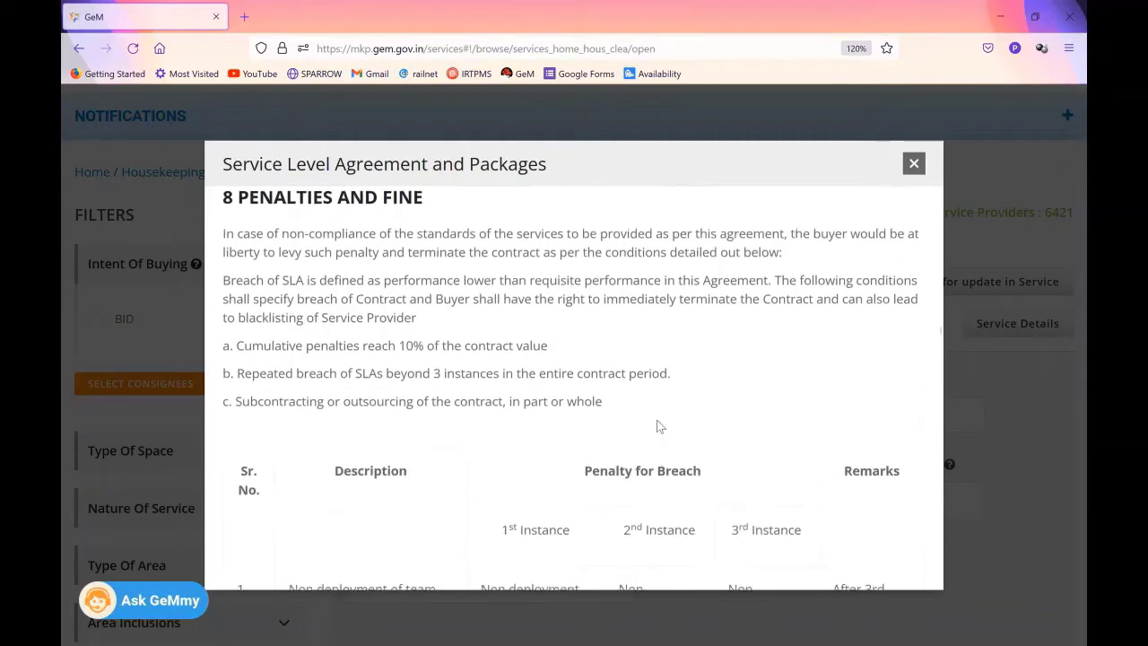
{"action": "scroll", "coordinate": [660, 426], "scroll_direction": "down", "scroll_amount": 4}
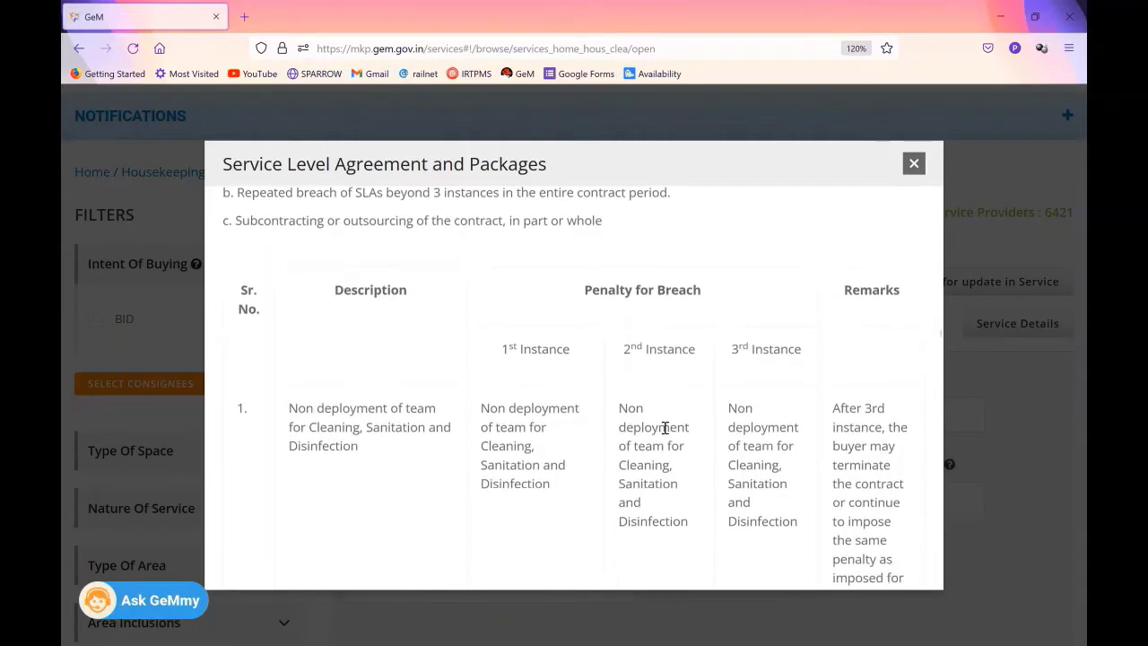
{"action": "scroll", "coordinate": [662, 426], "scroll_direction": "down", "scroll_amount": 2}
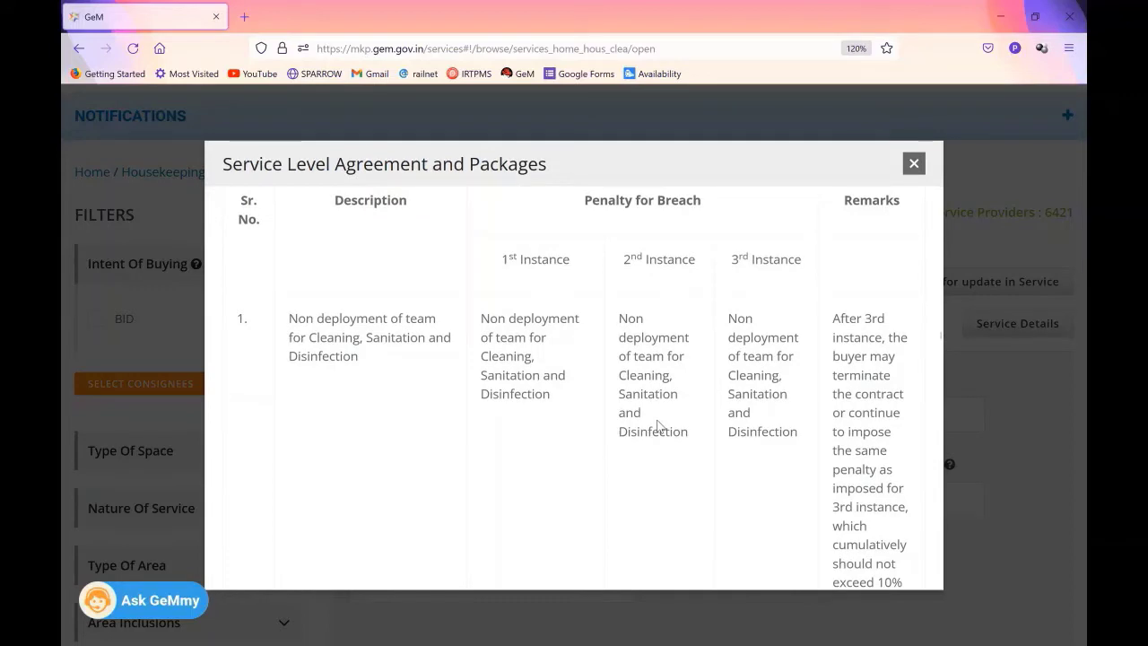
{"action": "scroll", "coordinate": [658, 425], "scroll_direction": "down", "scroll_amount": 1}
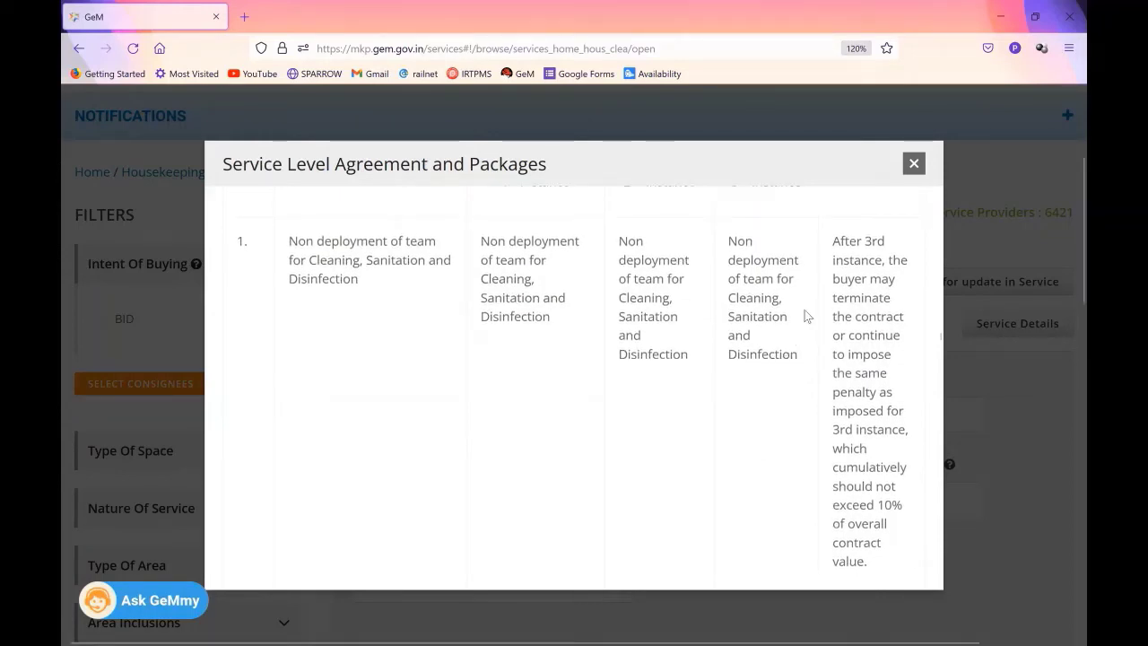
Highlight the remark about termination after the 3rd instance, then restore normal zoom
{"action": "left_click_drag", "start_coordinate": [833, 241], "coordinate": [896, 307]}
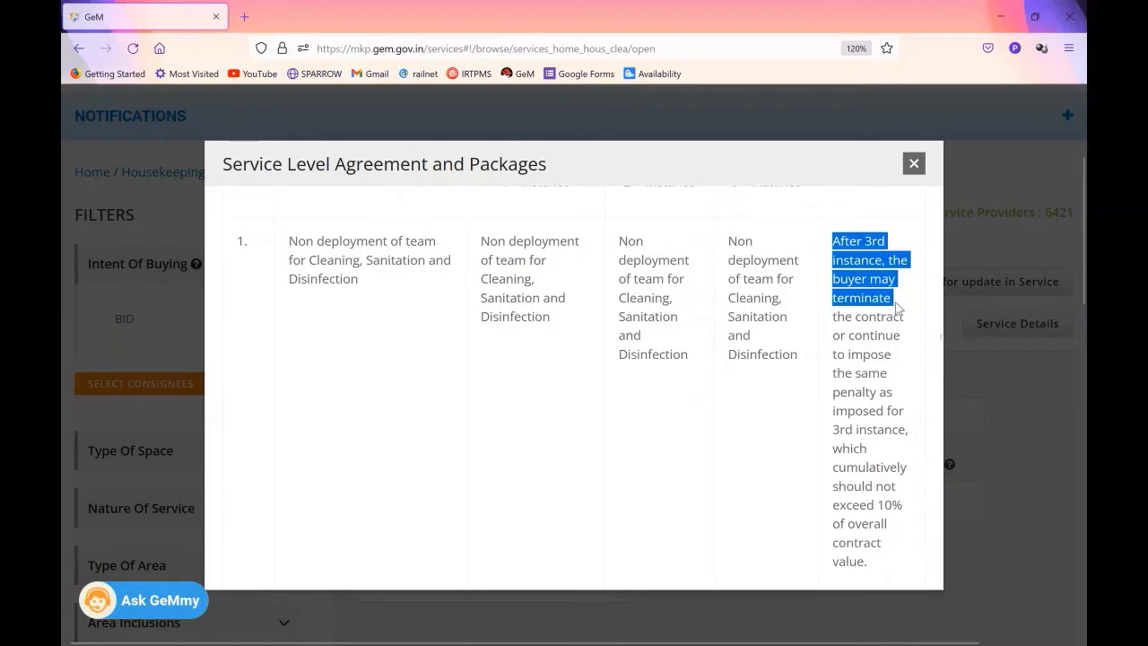
{"action": "left_click", "coordinate": [667, 364]}
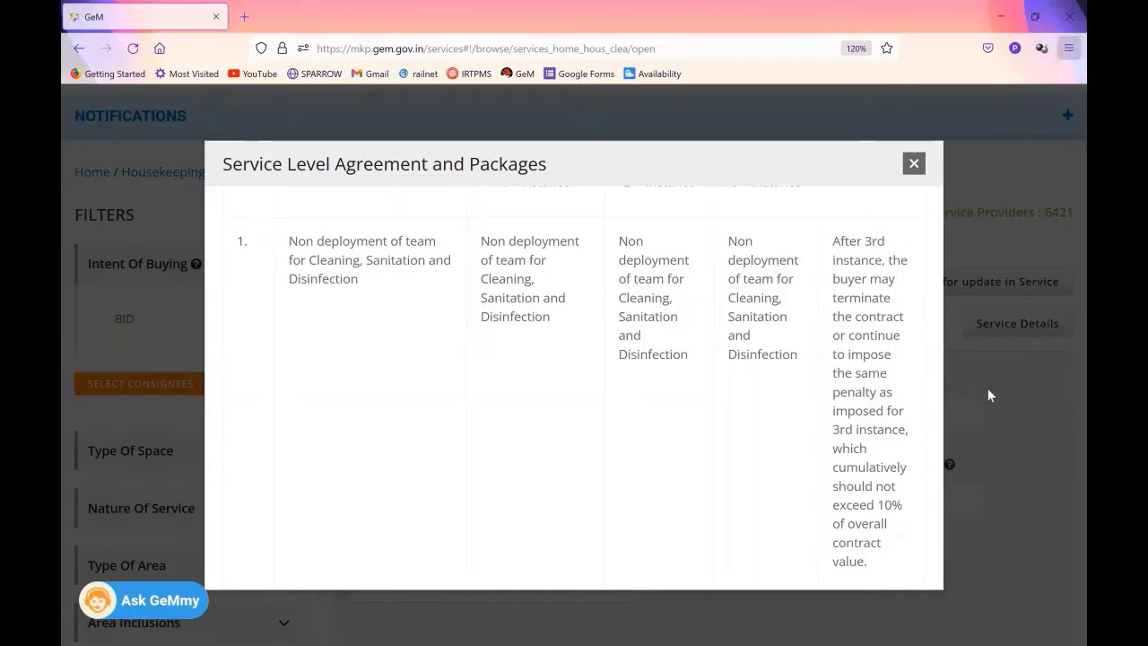
{"action": "key", "text": "ctrl+minus"}
{"action": "key", "text": "ctrl+minus"}
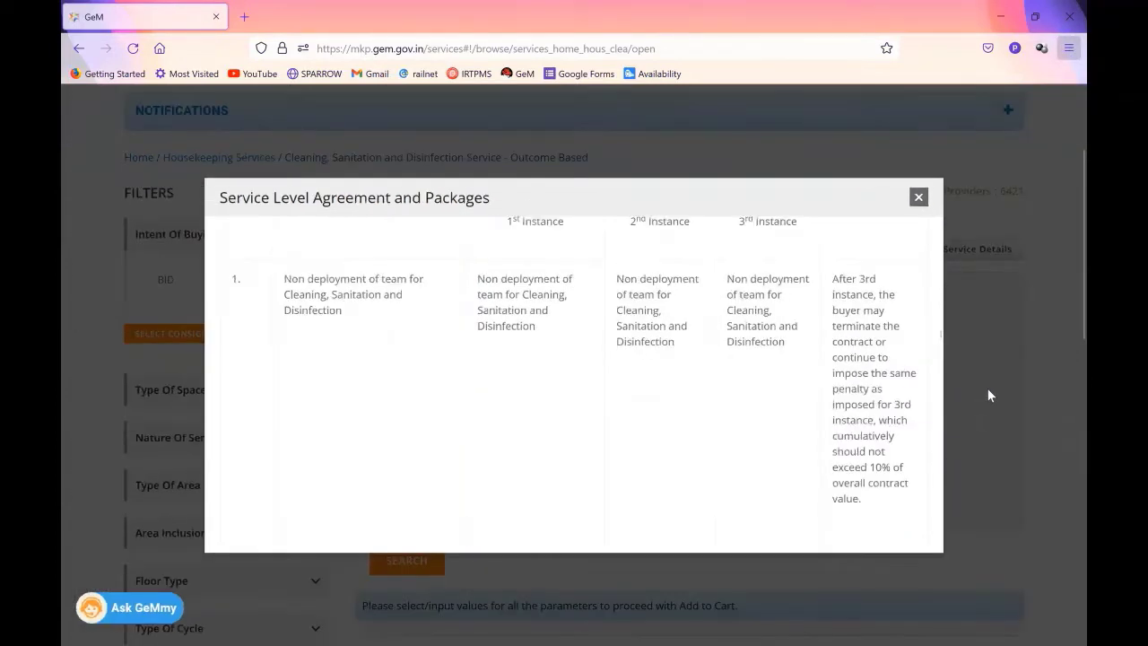
Close the agreement and set the contract start date to 1 August 2022
{"action": "left_click", "coordinate": [919, 197]}
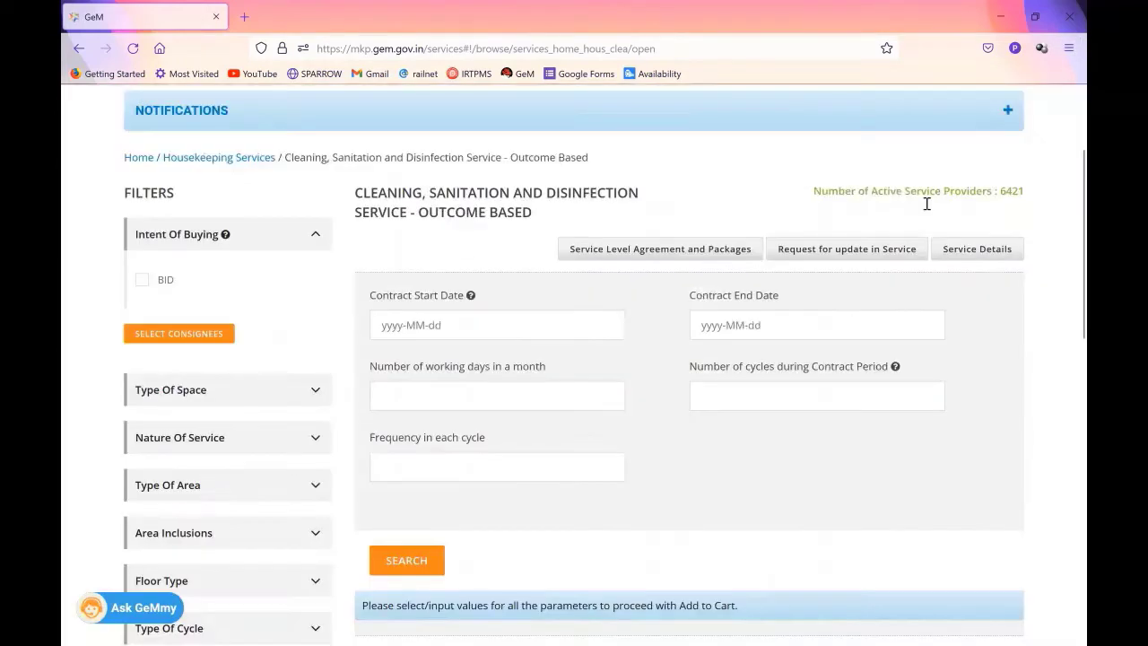
{"action": "left_click", "coordinate": [483, 334]}
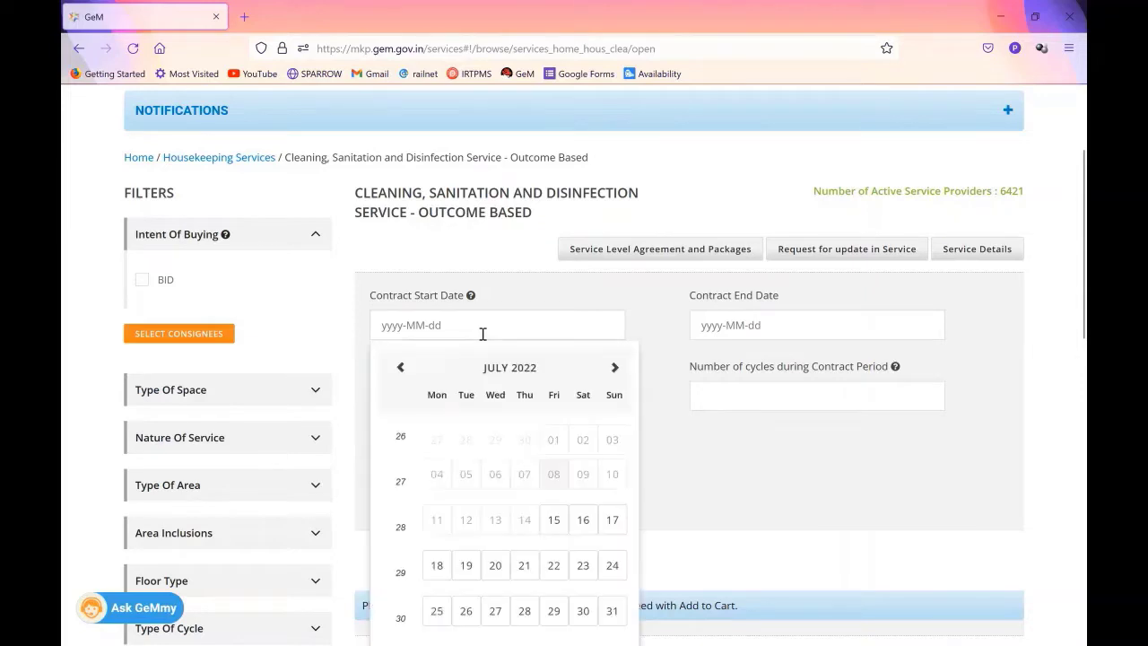
{"action": "left_click", "coordinate": [615, 368]}
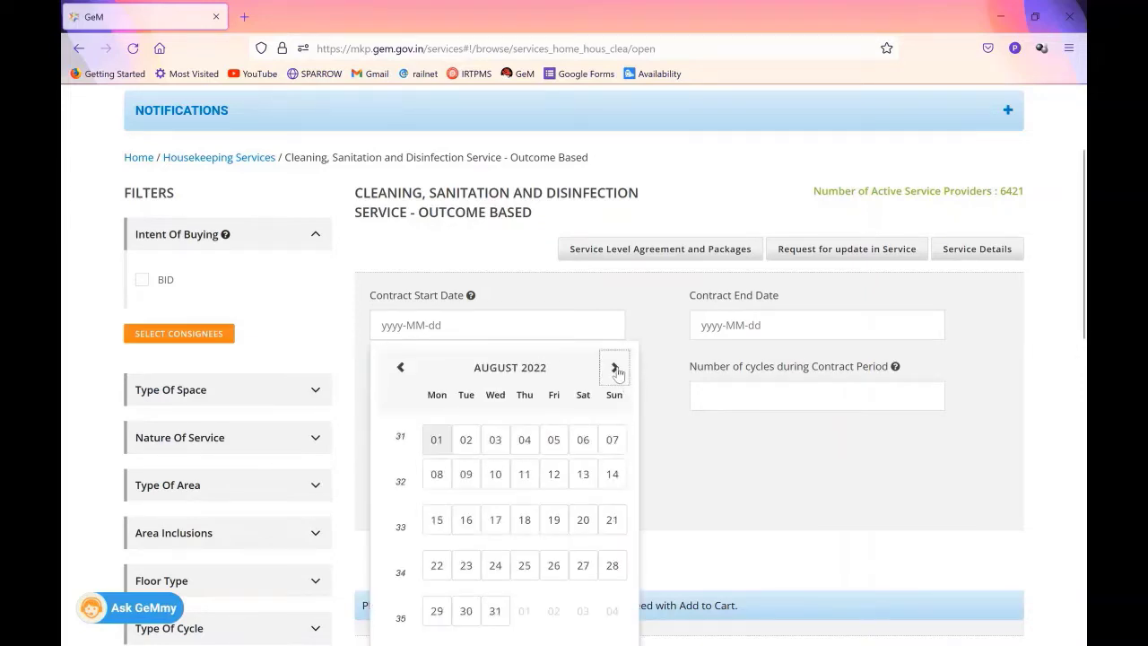
{"action": "left_click", "coordinate": [437, 439]}
{"action": "scroll", "coordinate": [743, 329], "scroll_direction": "down", "scroll_amount": 3}
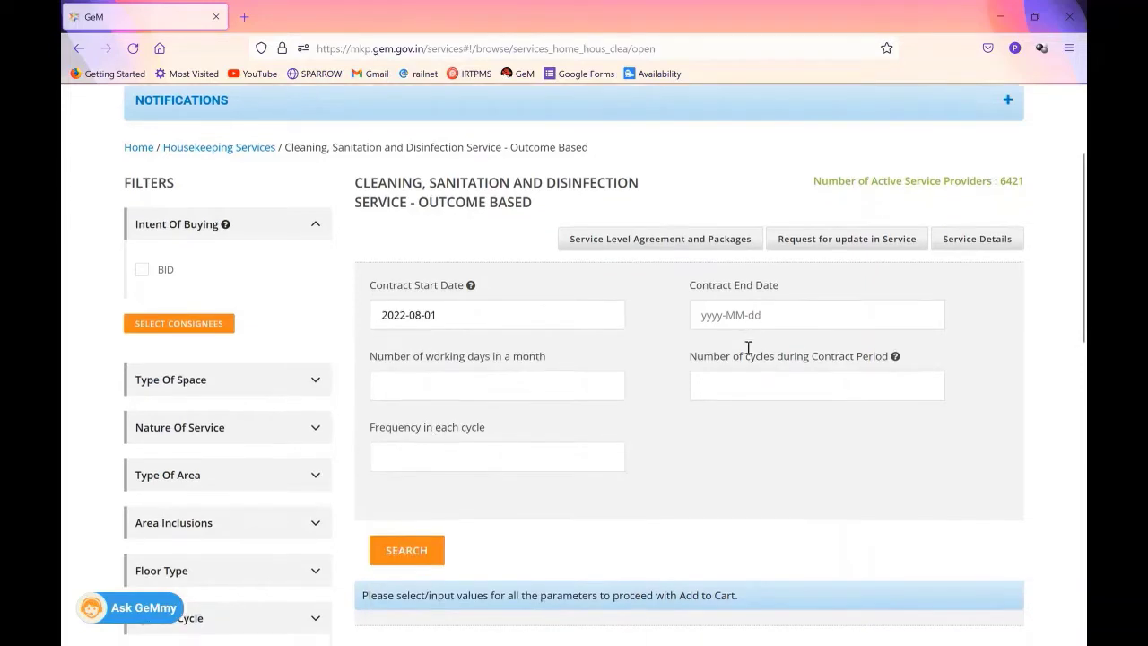
Set the contract end date to 7 September 2023
{"action": "left_click", "coordinate": [747, 193]}
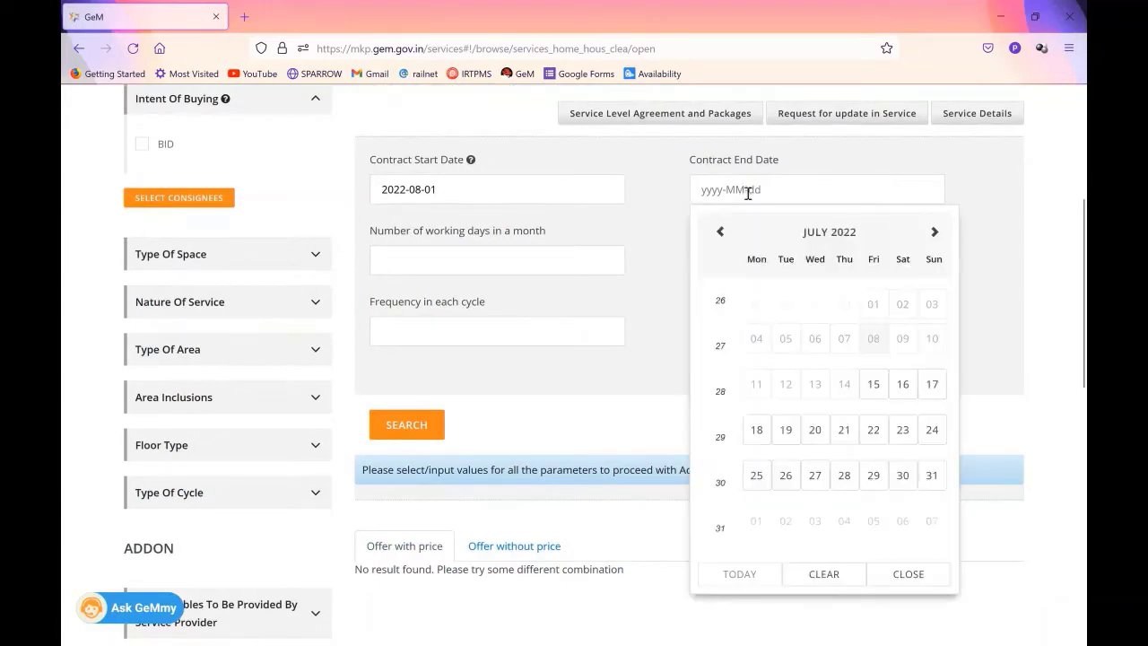
{"action": "left_click", "coordinate": [935, 233]}
{"action": "left_click", "coordinate": [941, 236]}
{"action": "left_click", "coordinate": [941, 236]}
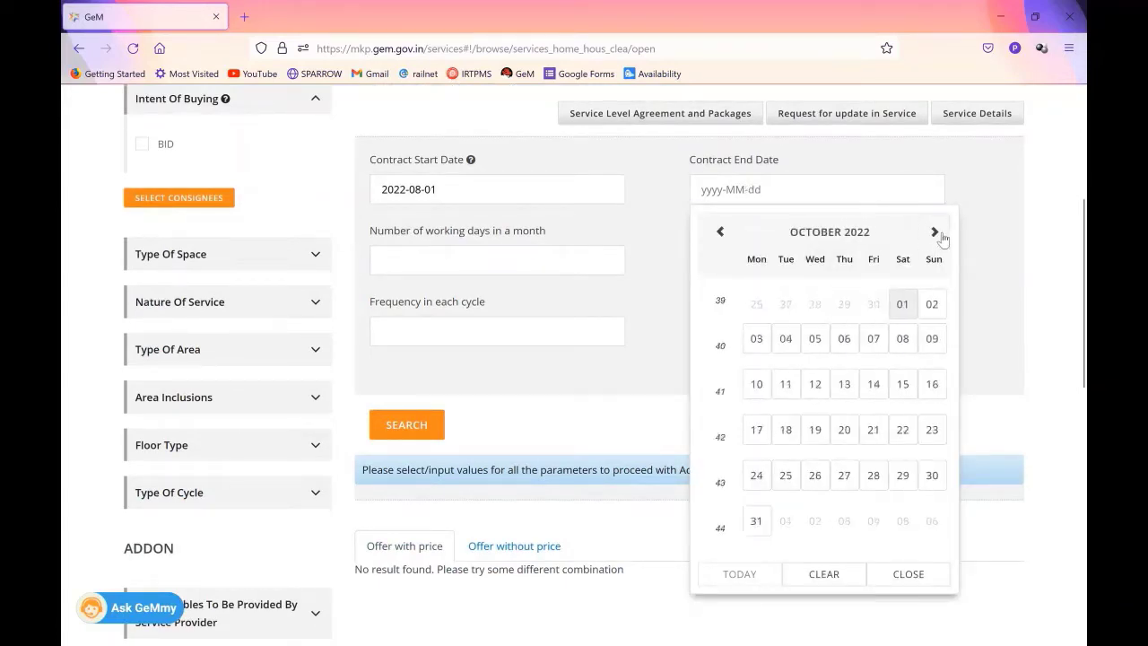
{"action": "left_click", "coordinate": [941, 235]}
{"action": "left_click", "coordinate": [941, 236]}
{"action": "left_click", "coordinate": [941, 236]}
{"action": "left_click", "coordinate": [941, 235]}
{"action": "left_click", "coordinate": [941, 236]}
{"action": "left_click", "coordinate": [935, 234]}
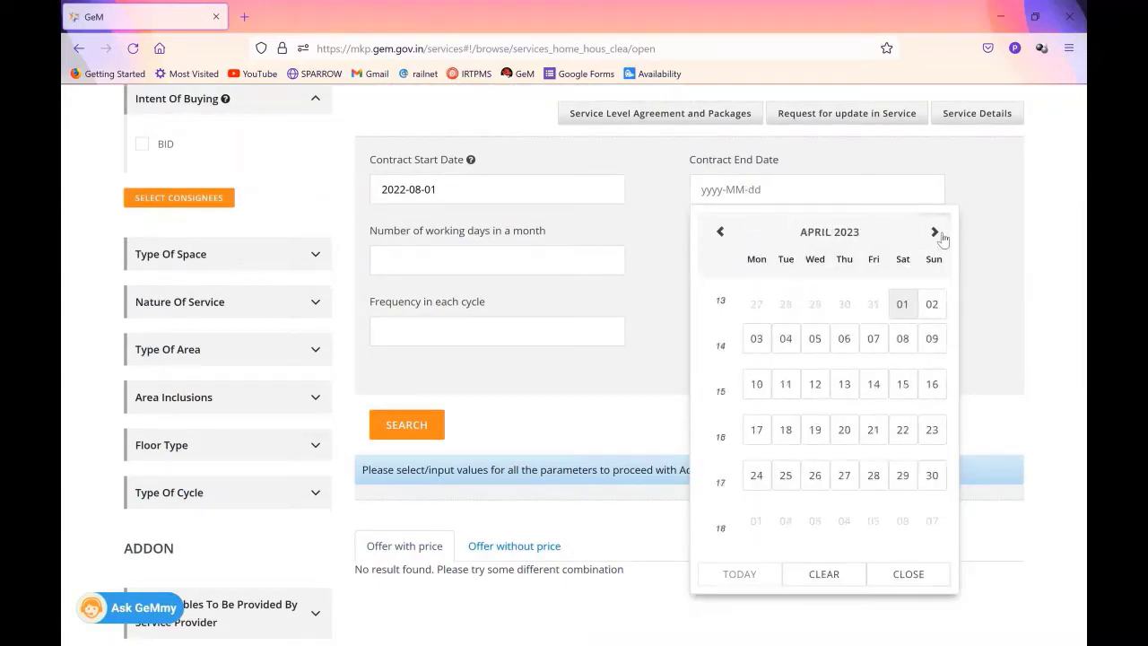
{"action": "left_click", "coordinate": [935, 233]}
{"action": "left_click", "coordinate": [935, 233]}
{"action": "left_click", "coordinate": [935, 233]}
{"action": "left_click", "coordinate": [934, 233]}
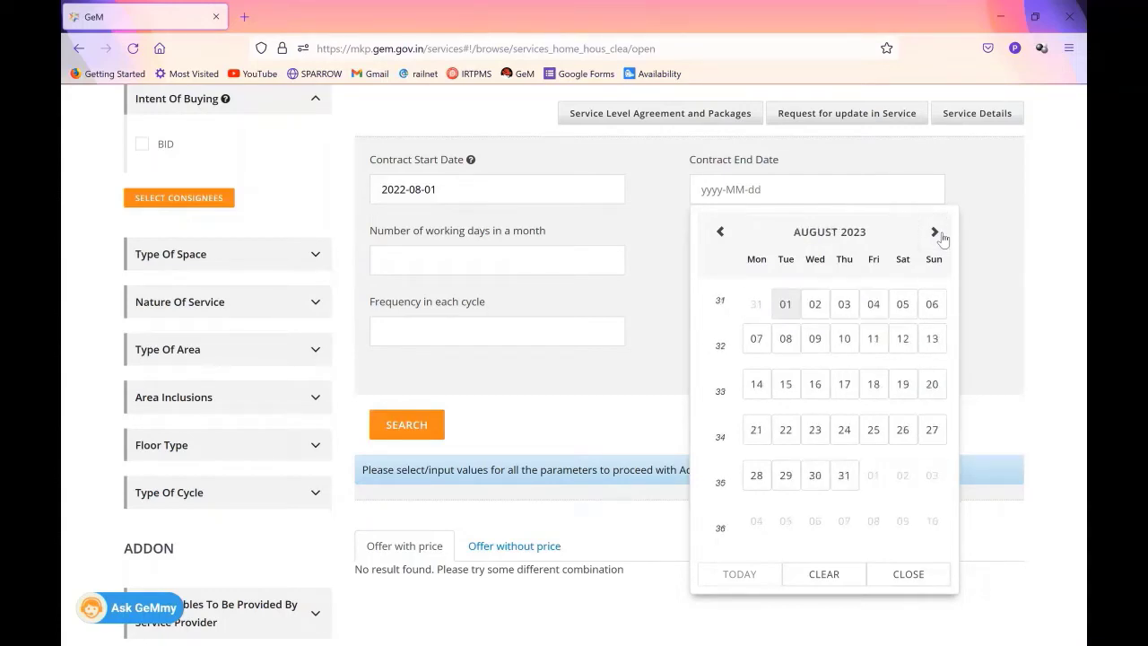
{"action": "left_click", "coordinate": [937, 234]}
{"action": "left_click", "coordinate": [841, 343]}
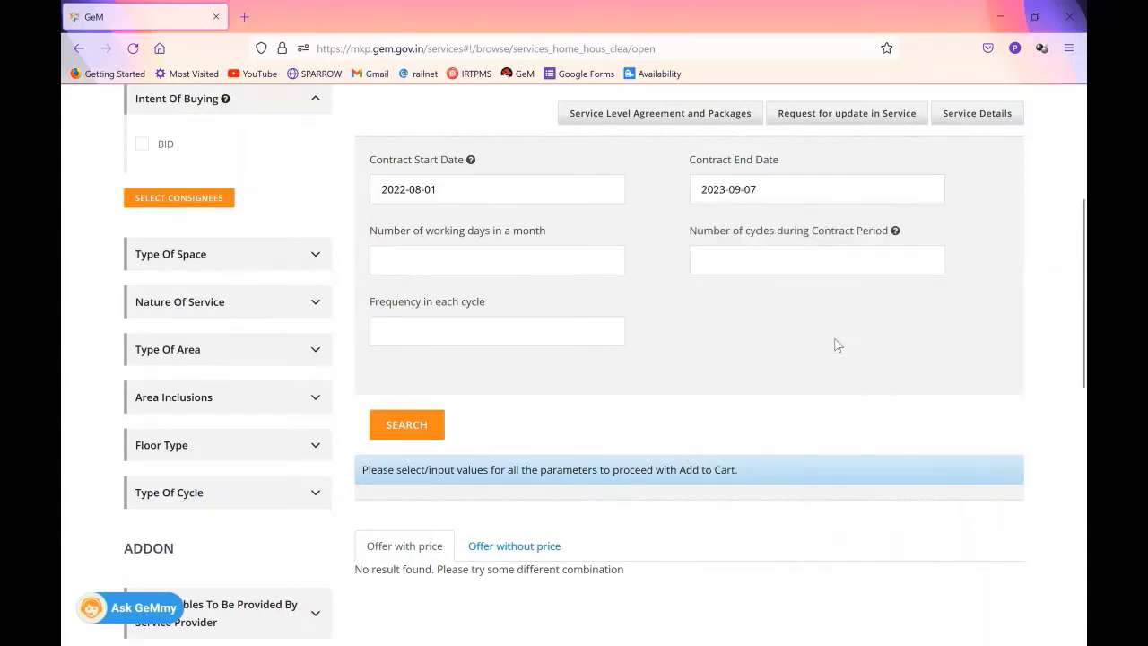
{"action": "left_click", "coordinate": [554, 271]}
Enter 24 working days per month, 288 cycles and a frequency of 1 per cycle
{"action": "type", "text": "24"}
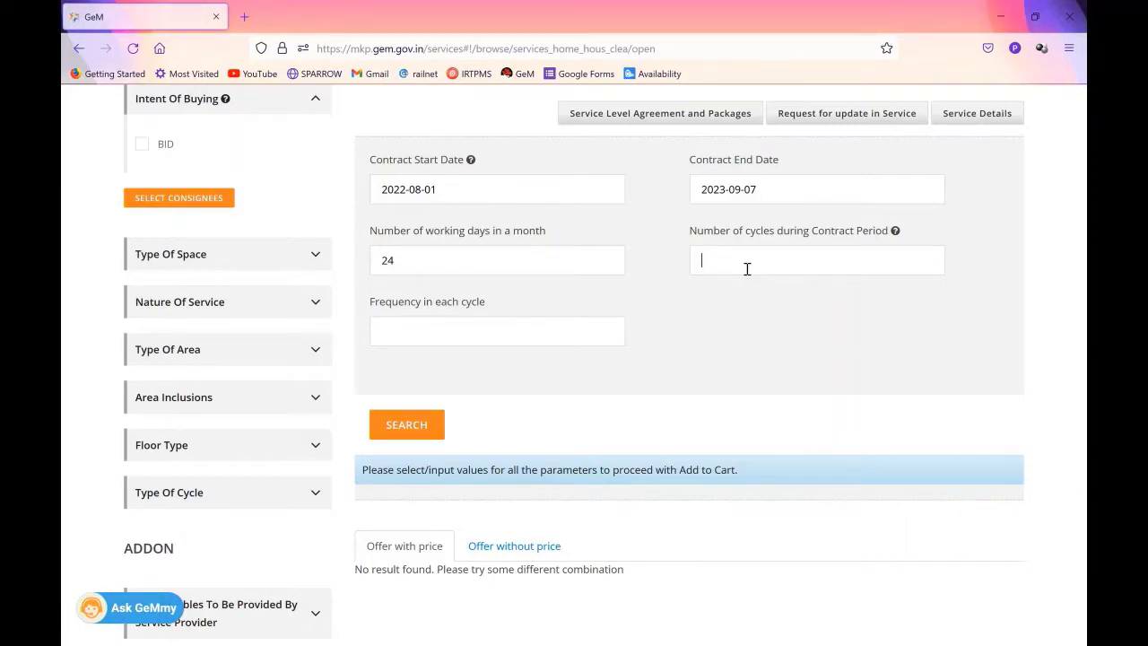
{"action": "type", "text": "288"}
{"action": "type", "text": "1"}
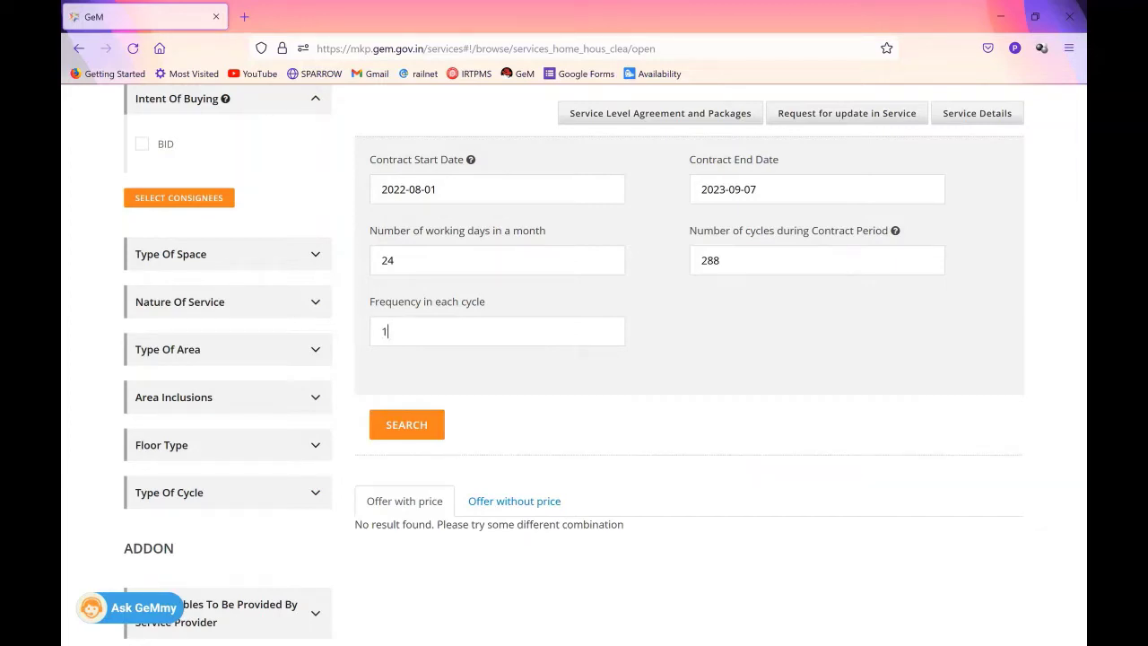
{"action": "scroll", "coordinate": [490, 332], "scroll_direction": "up", "scroll_amount": 2}
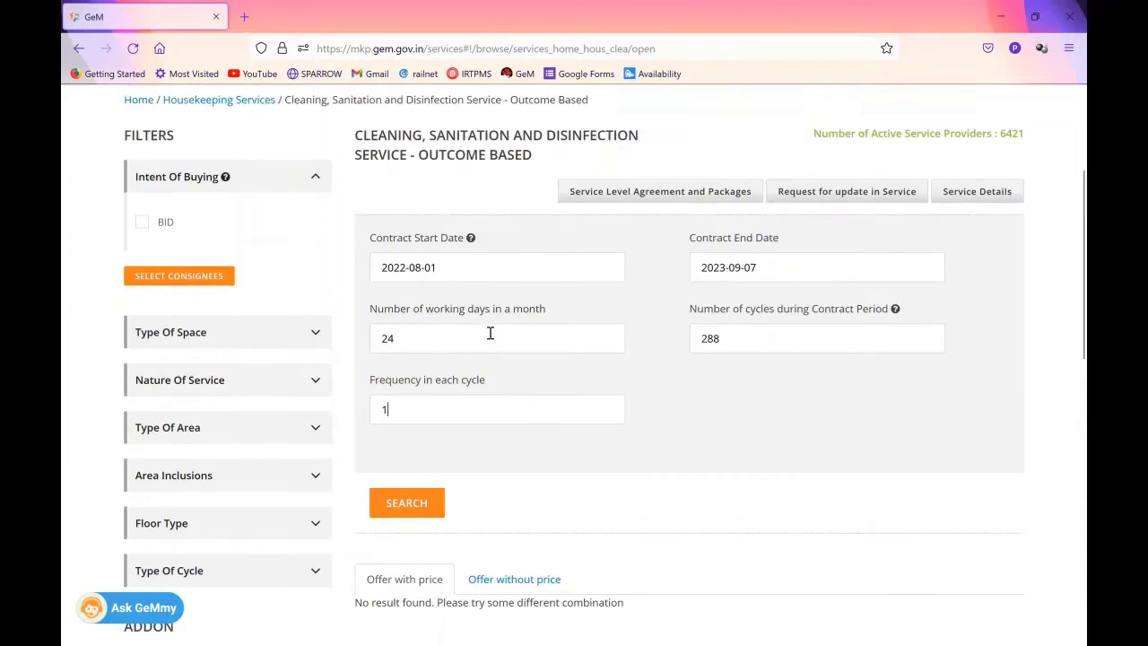
Set the intent of buying to BID and give the Delhi consignee a 20000 sq. ft. area
{"action": "left_click", "coordinate": [142, 222]}
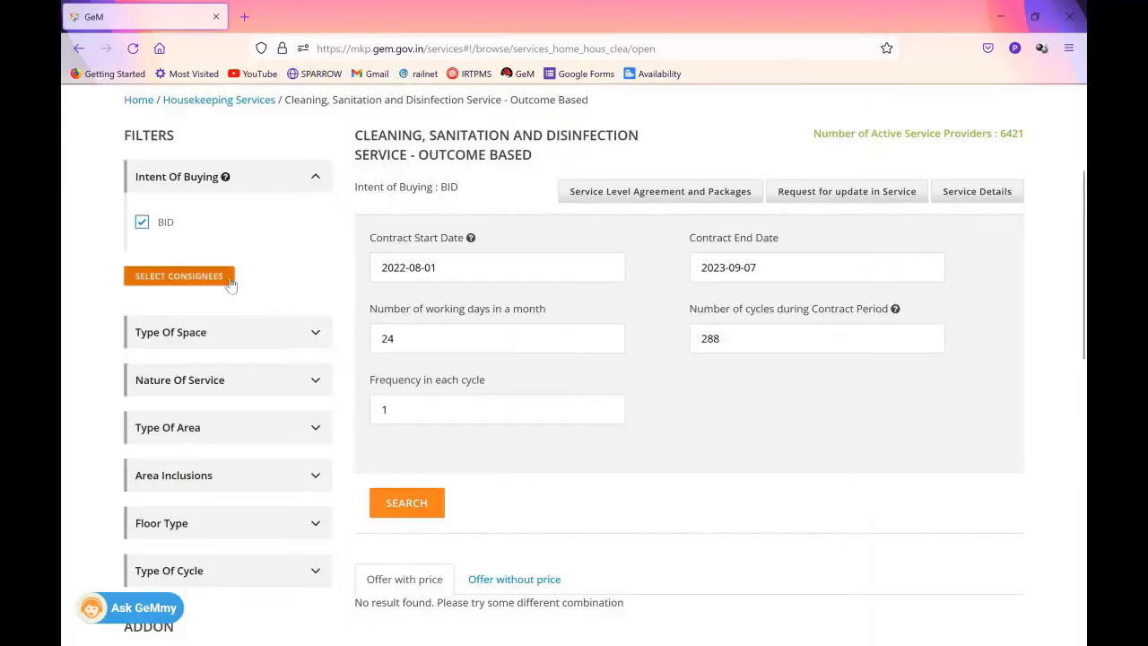
{"action": "left_click", "coordinate": [223, 277]}
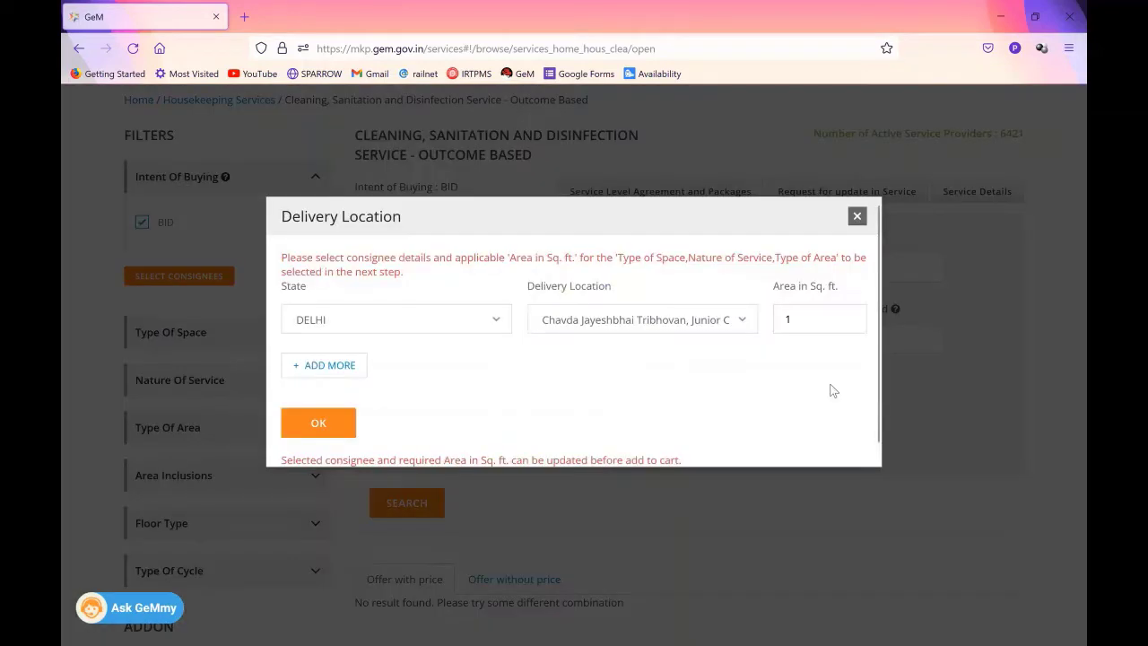
{"action": "double_click", "coordinate": [787, 327]}
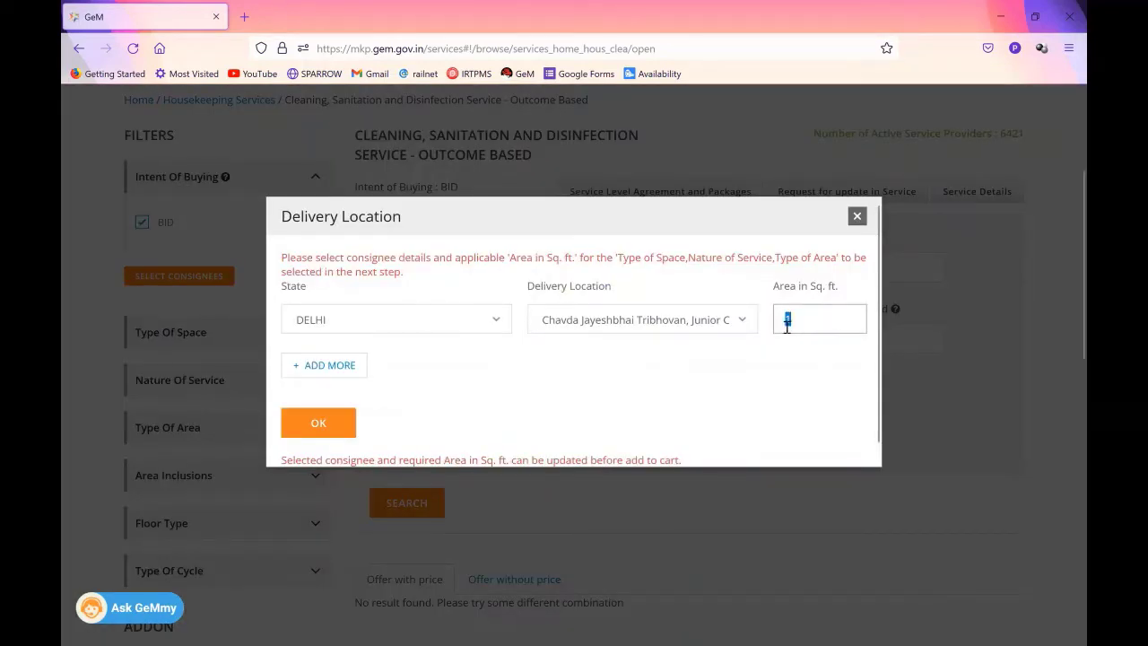
{"action": "type", "text": "20000"}
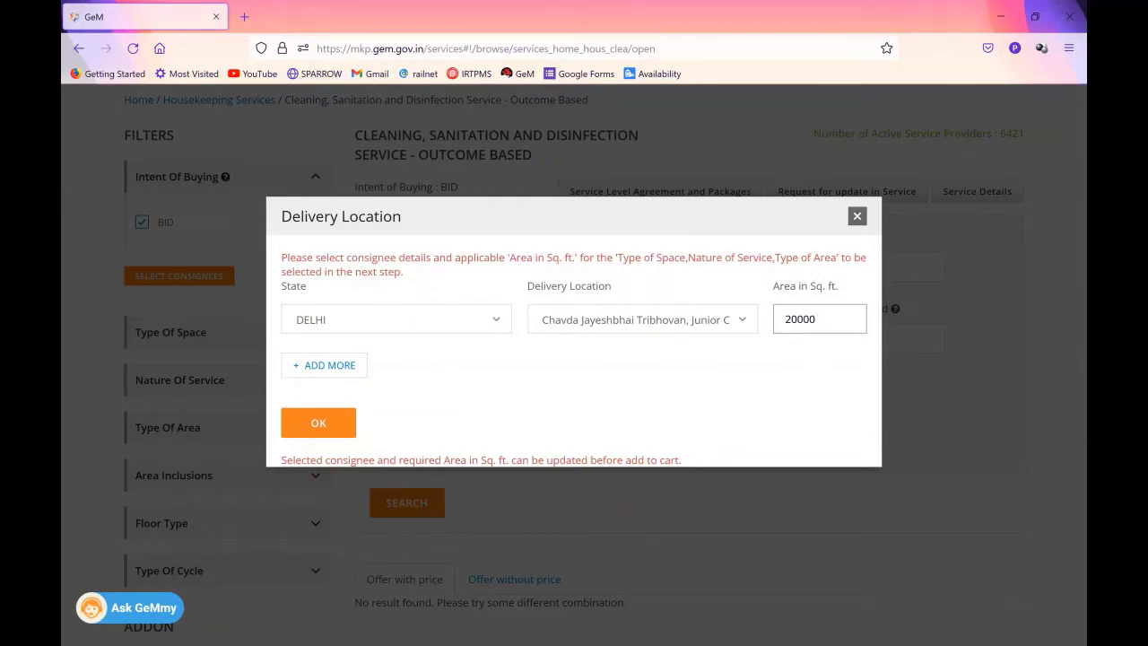
{"action": "left_click", "coordinate": [350, 424]}
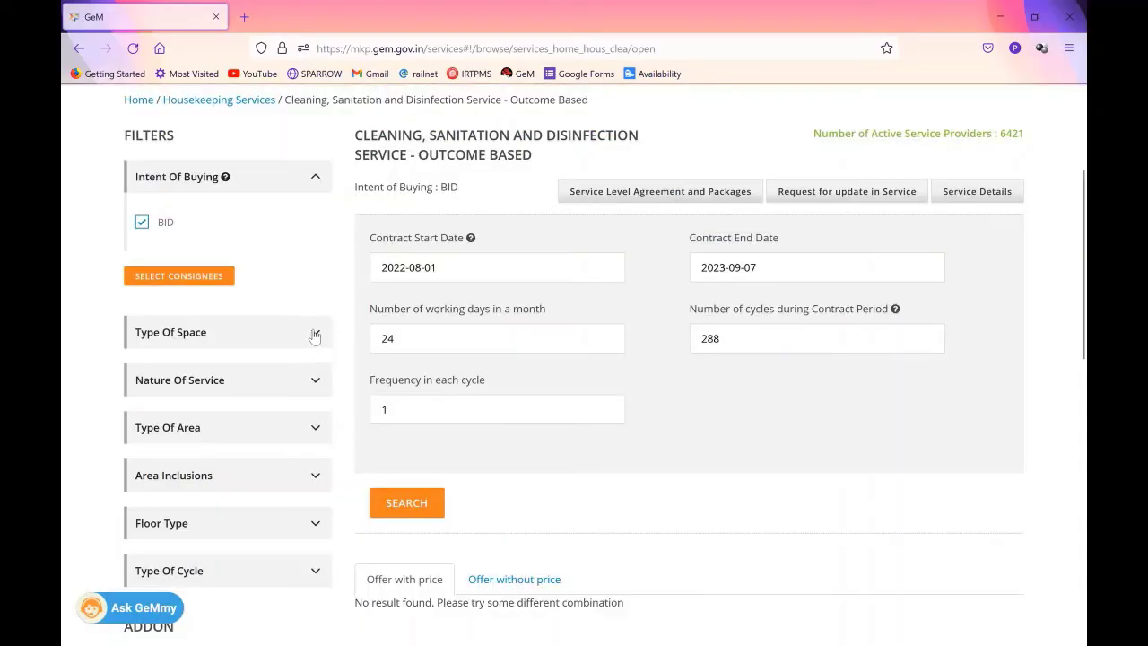
Filter the offers to Hospitality space type and General Cleaning service
{"action": "left_click", "coordinate": [313, 339]}
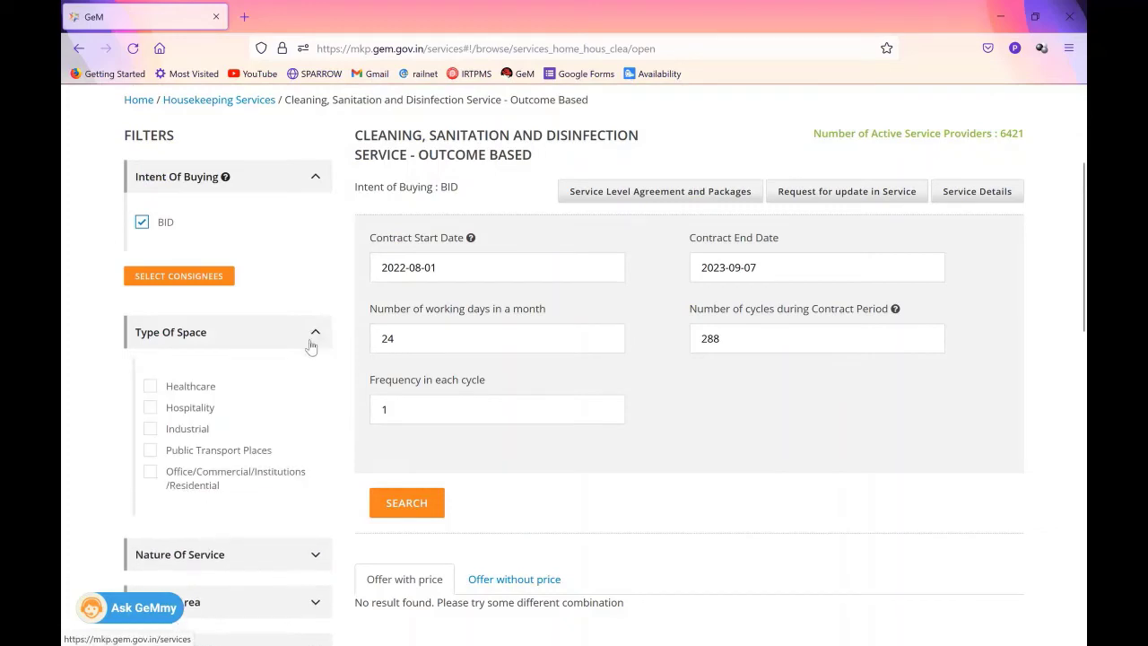
{"action": "scroll", "coordinate": [310, 347], "scroll_direction": "down", "scroll_amount": 3}
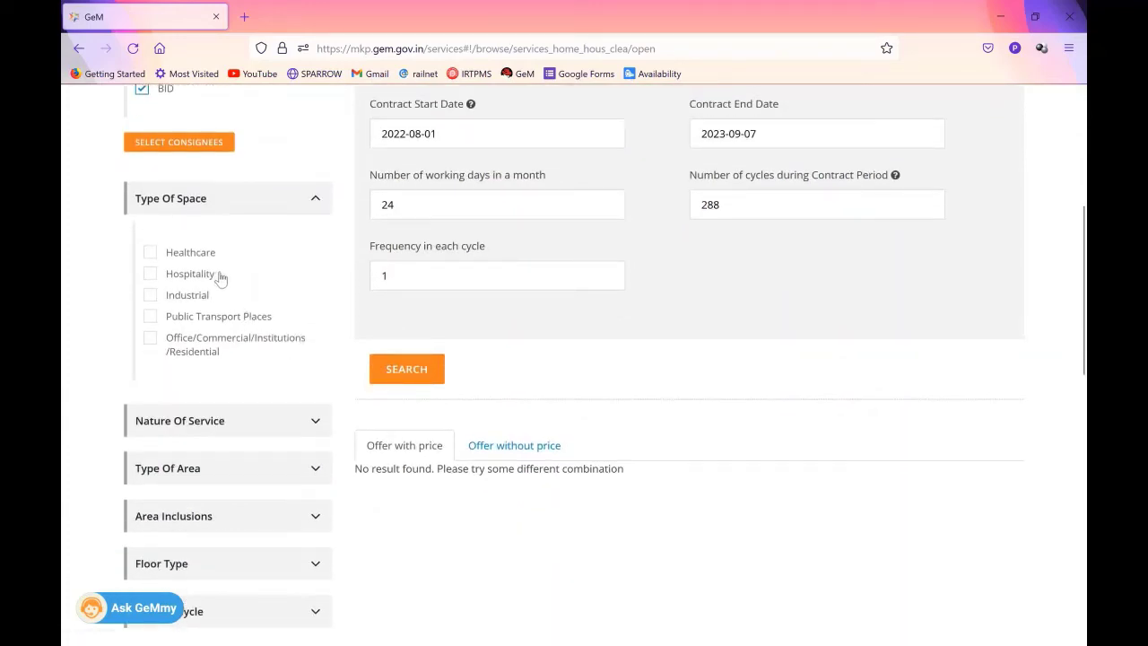
{"action": "left_click", "coordinate": [213, 278]}
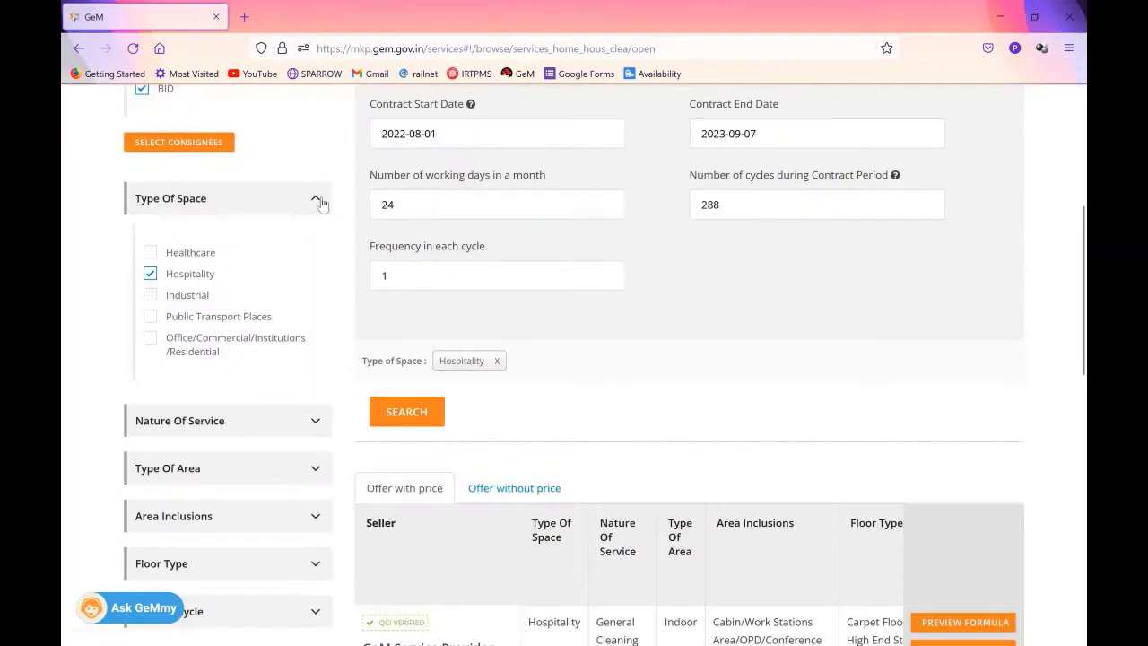
{"action": "left_click", "coordinate": [316, 198]}
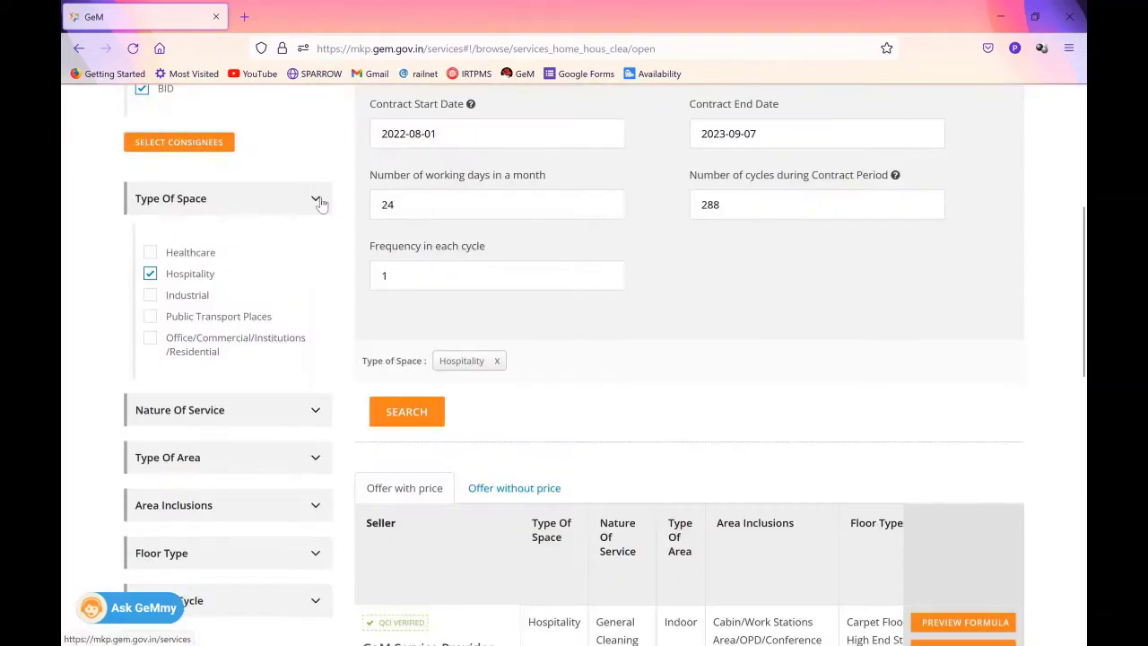
{"action": "left_click", "coordinate": [314, 248]}
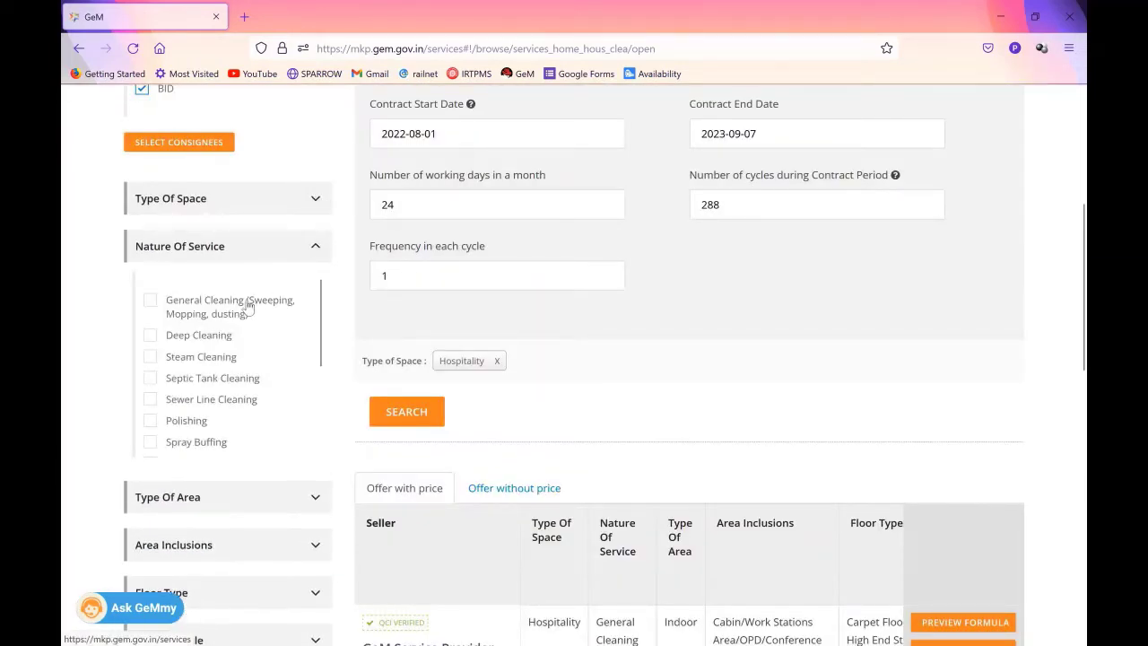
{"action": "left_click", "coordinate": [233, 307]}
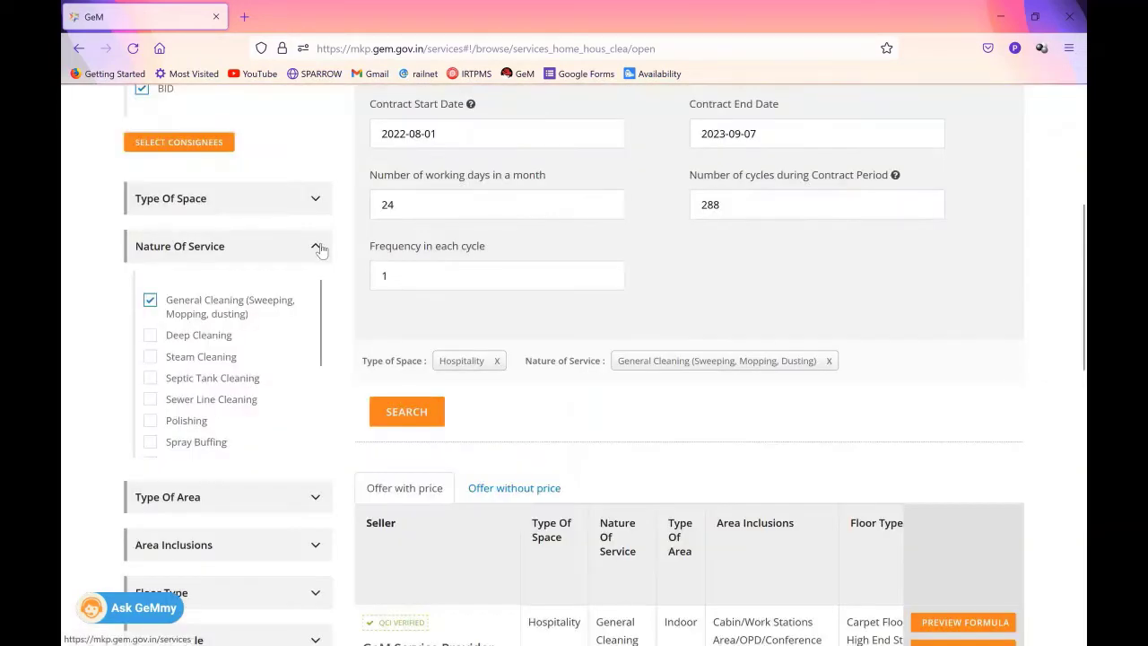
{"action": "left_click", "coordinate": [317, 248]}
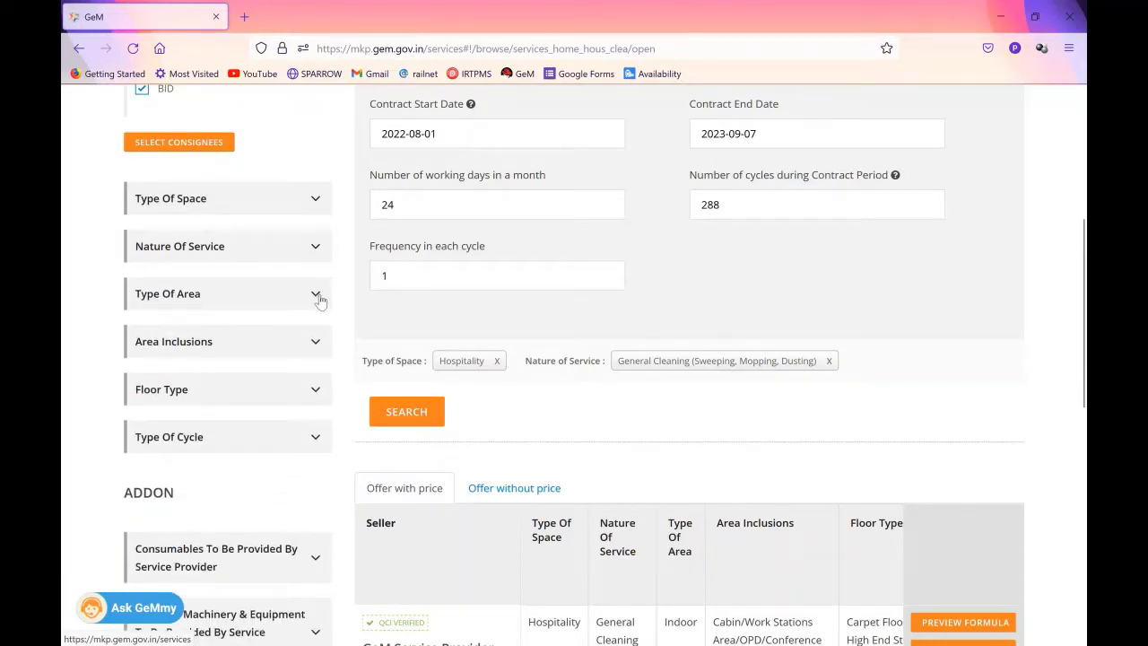
Add filters for Indoor areas, Common Area/Lobby/Reception/Waiting Area and Normal Stone/Ceramic/Cemented floors
{"action": "left_click", "coordinate": [316, 294]}
{"action": "left_click", "coordinate": [191, 347]}
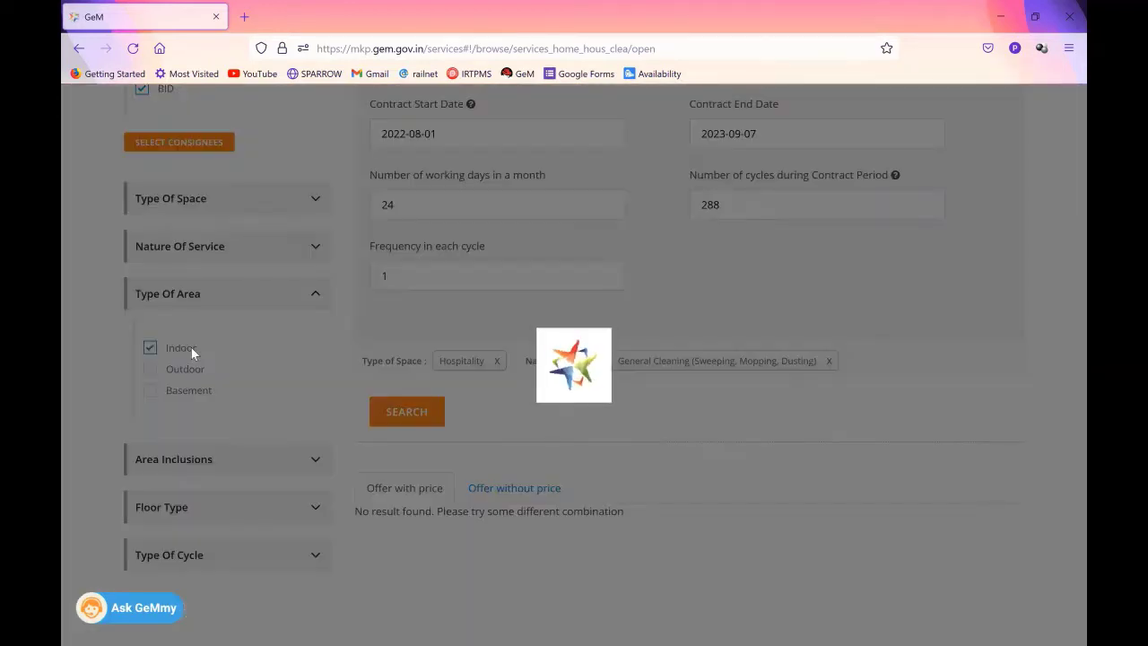
{"action": "left_click", "coordinate": [317, 295]}
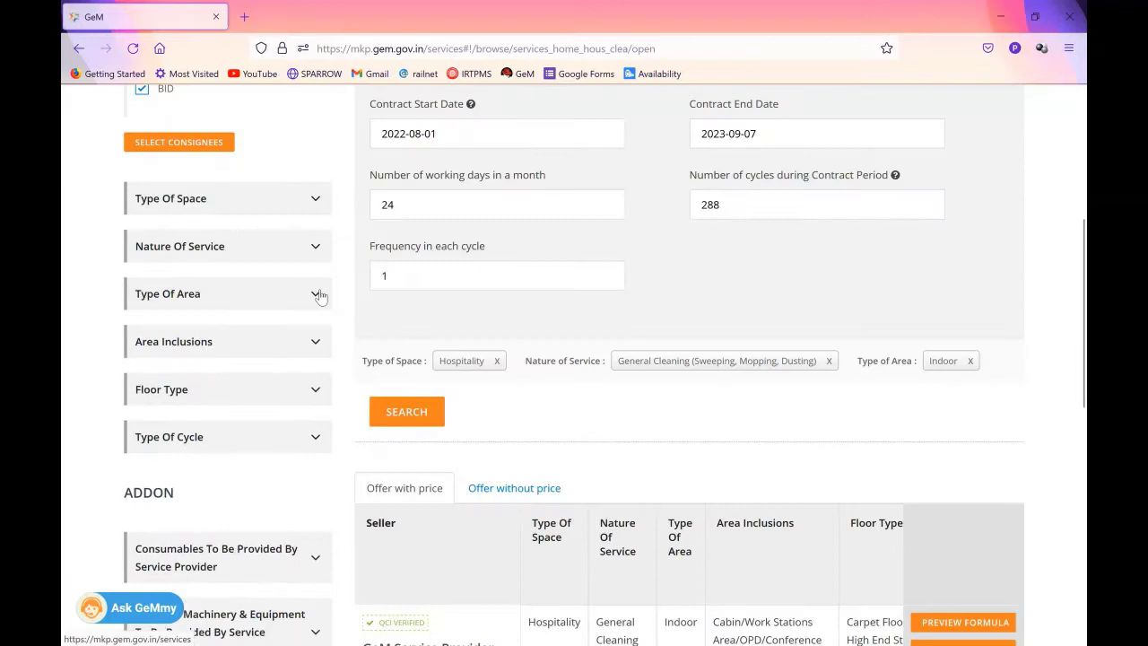
{"action": "left_click", "coordinate": [316, 345]}
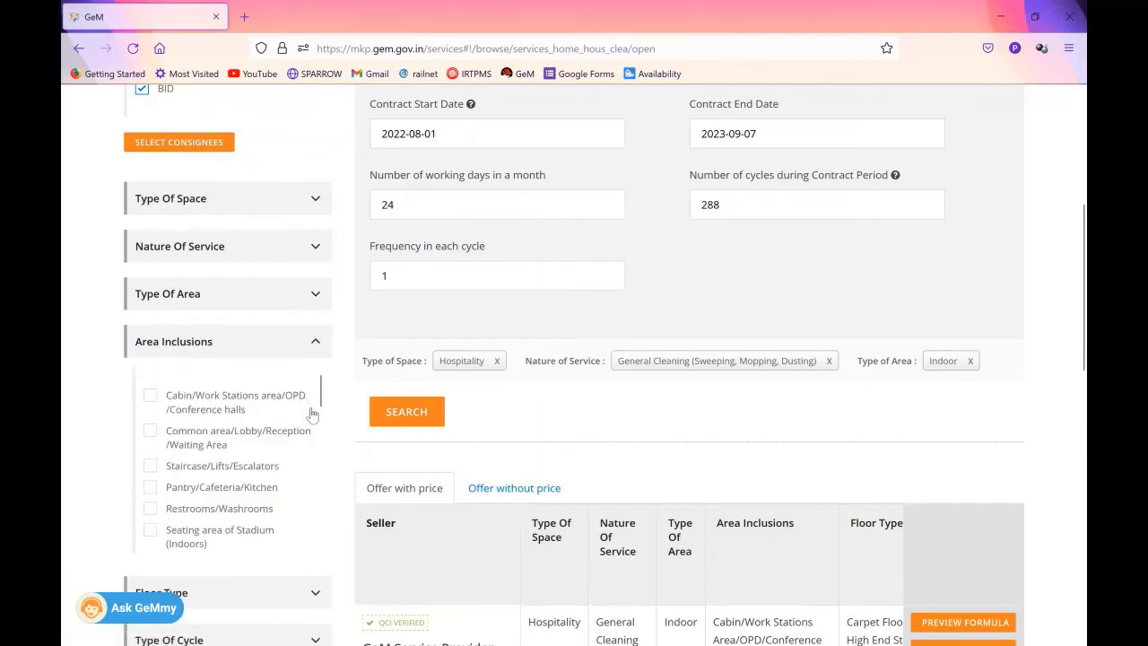
{"action": "left_click", "coordinate": [151, 432]}
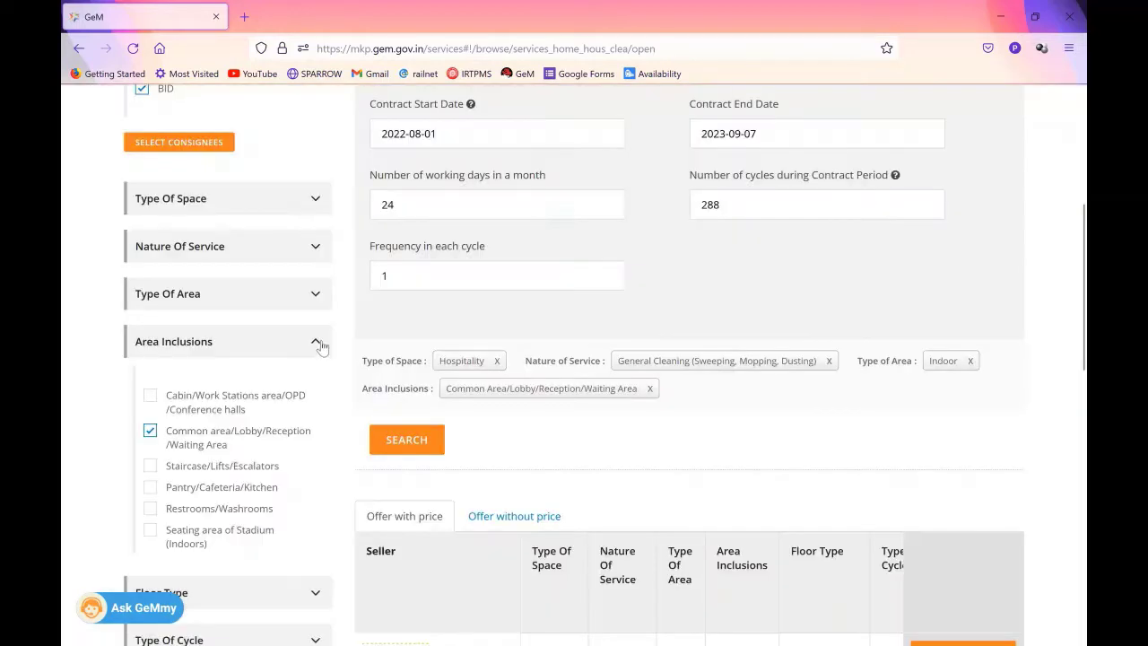
{"action": "left_click", "coordinate": [320, 344]}
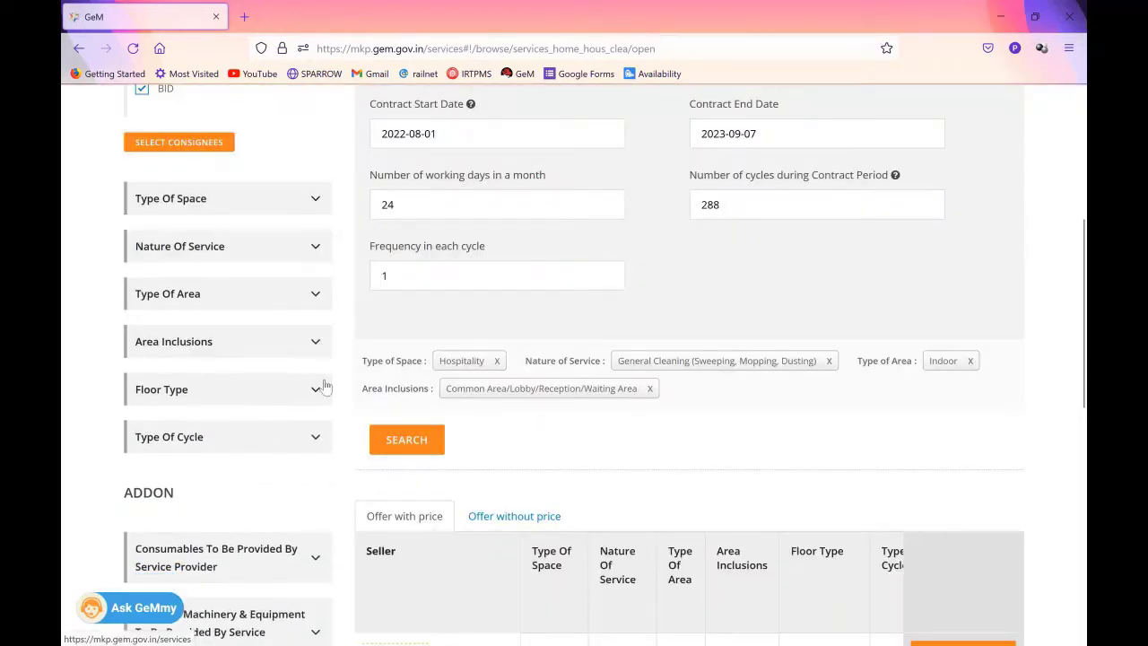
{"action": "left_click", "coordinate": [316, 388]}
{"action": "left_click", "coordinate": [242, 449]}
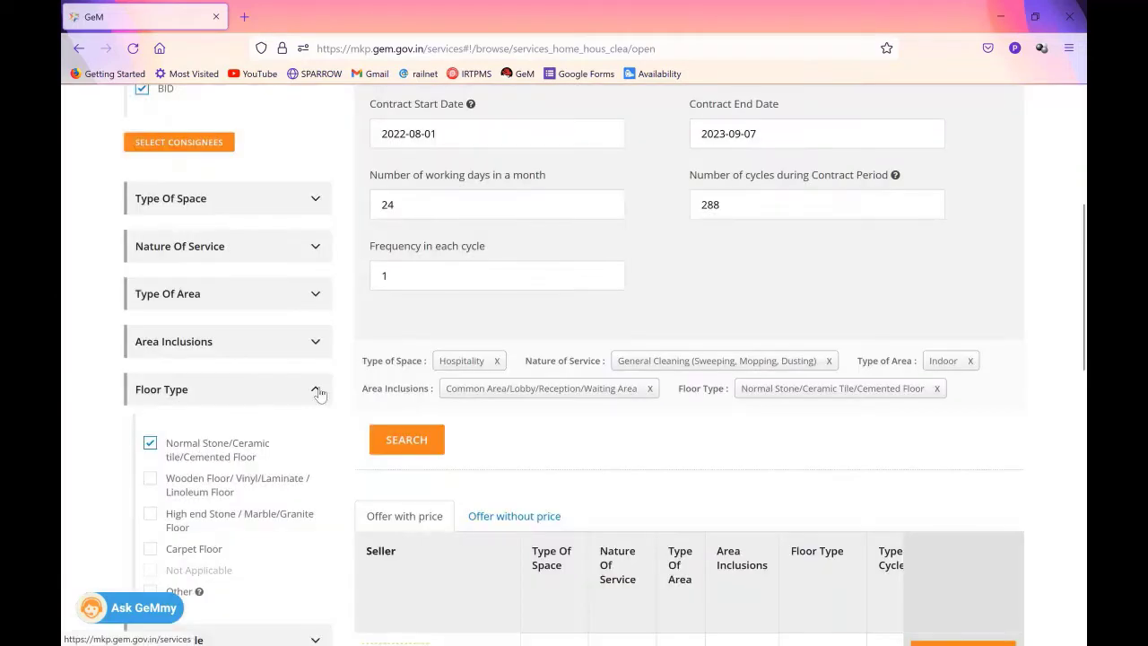
Filter the offers to a Daily cycle, consumables Yes and high-end machinery No
{"action": "left_click", "coordinate": [316, 391]}
{"action": "scroll", "coordinate": [321, 379], "scroll_direction": "down", "scroll_amount": 3}
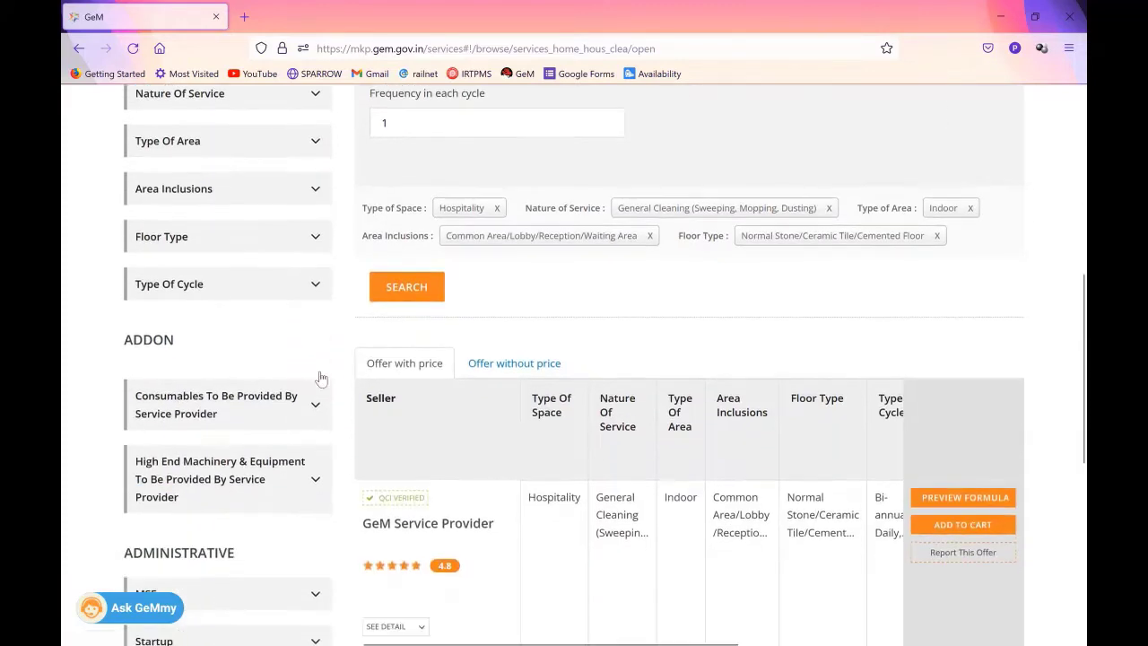
{"action": "left_click", "coordinate": [317, 285]}
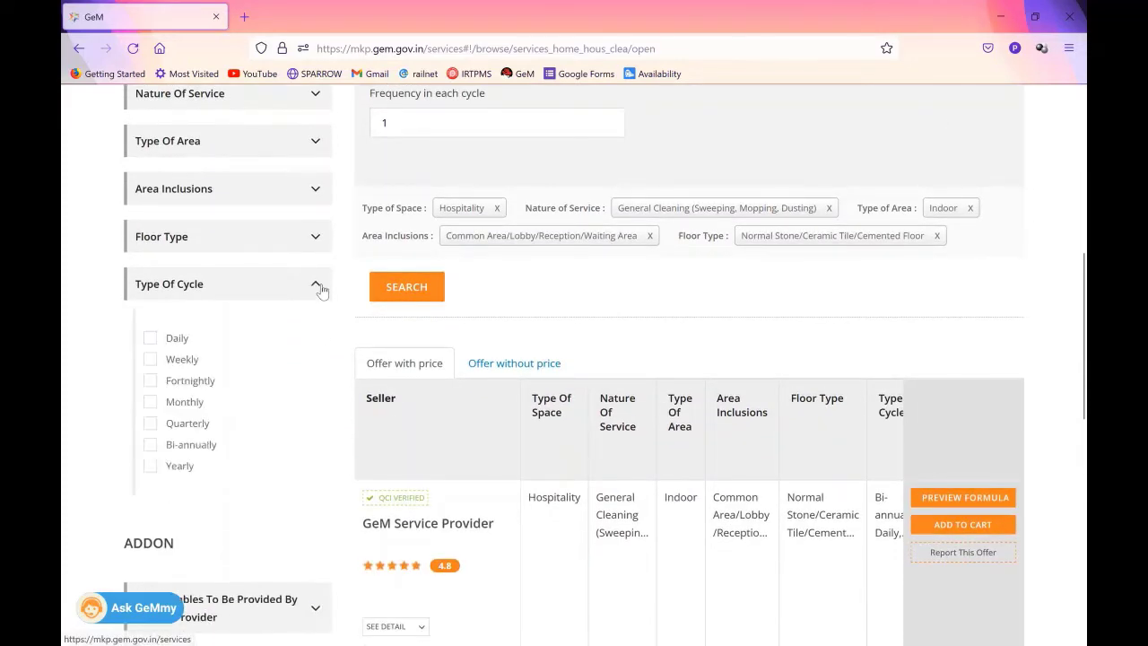
{"action": "left_click", "coordinate": [151, 338]}
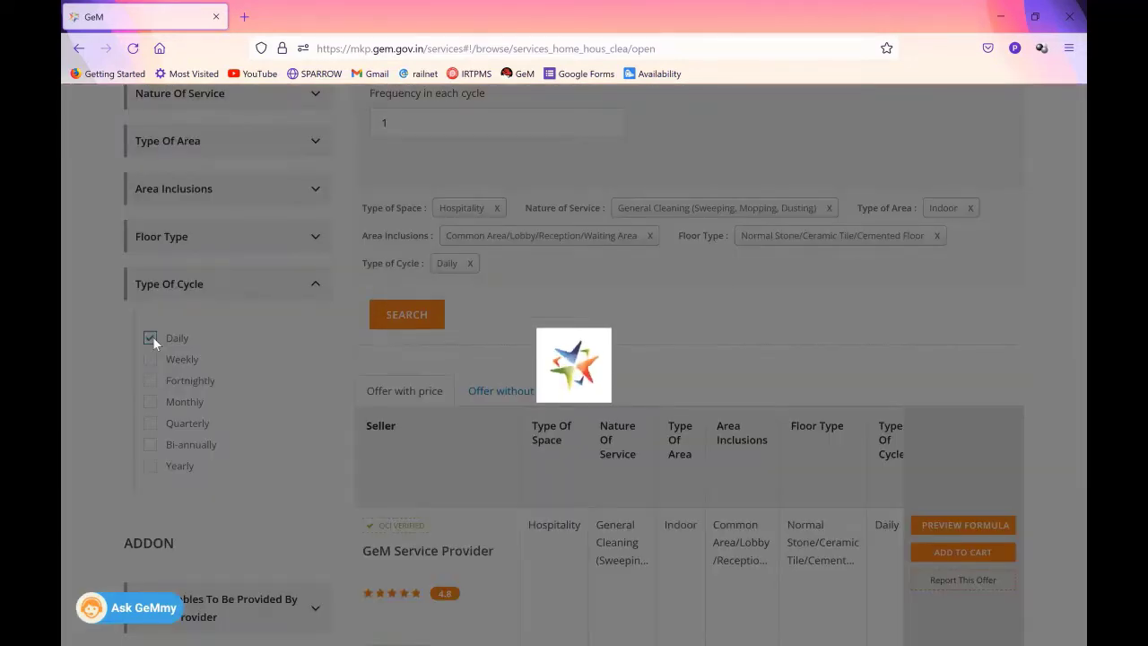
{"action": "scroll", "coordinate": [250, 431], "scroll_direction": "down", "scroll_amount": 5}
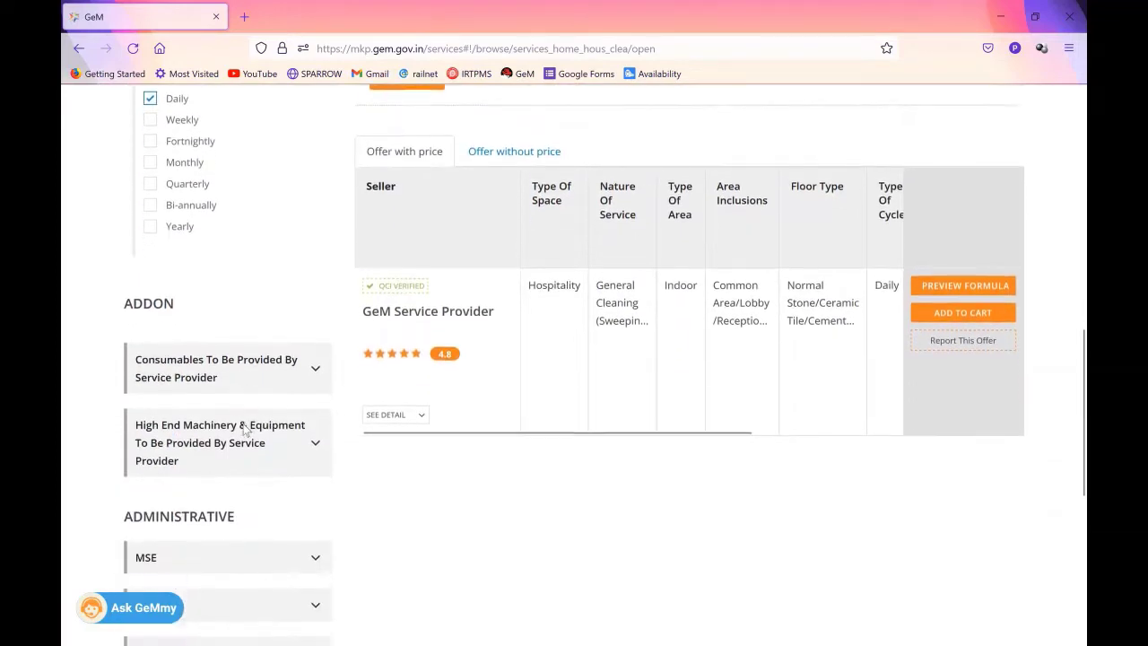
{"action": "left_click", "coordinate": [313, 327]}
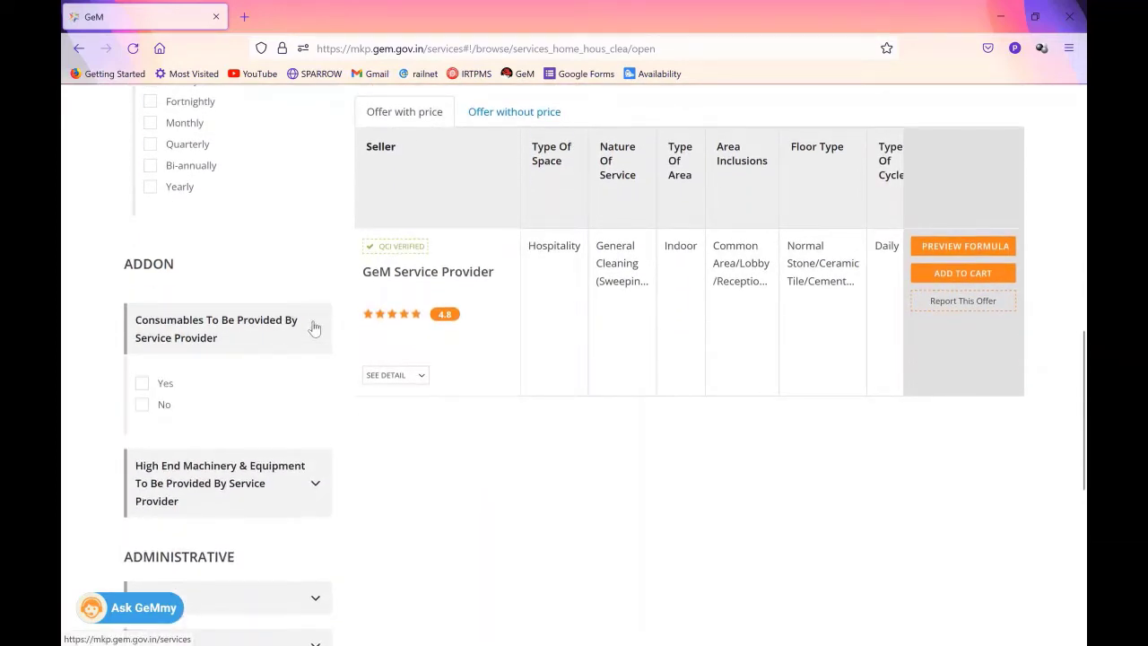
{"action": "left_click", "coordinate": [141, 382]}
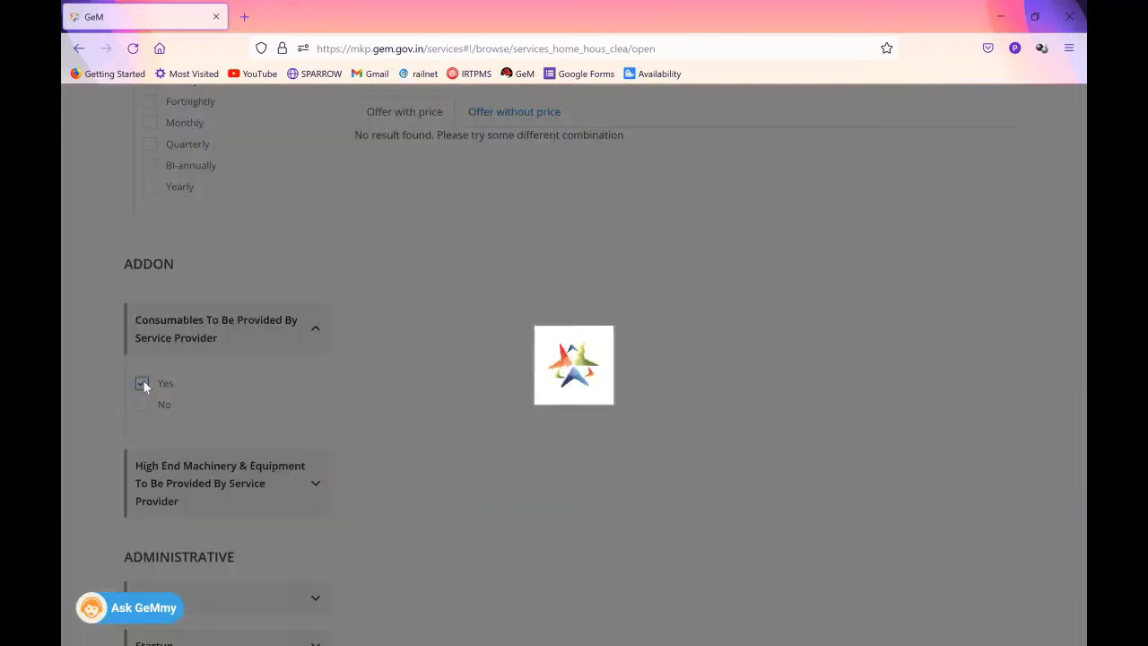
{"action": "scroll", "coordinate": [237, 404], "scroll_direction": "down", "scroll_amount": 2}
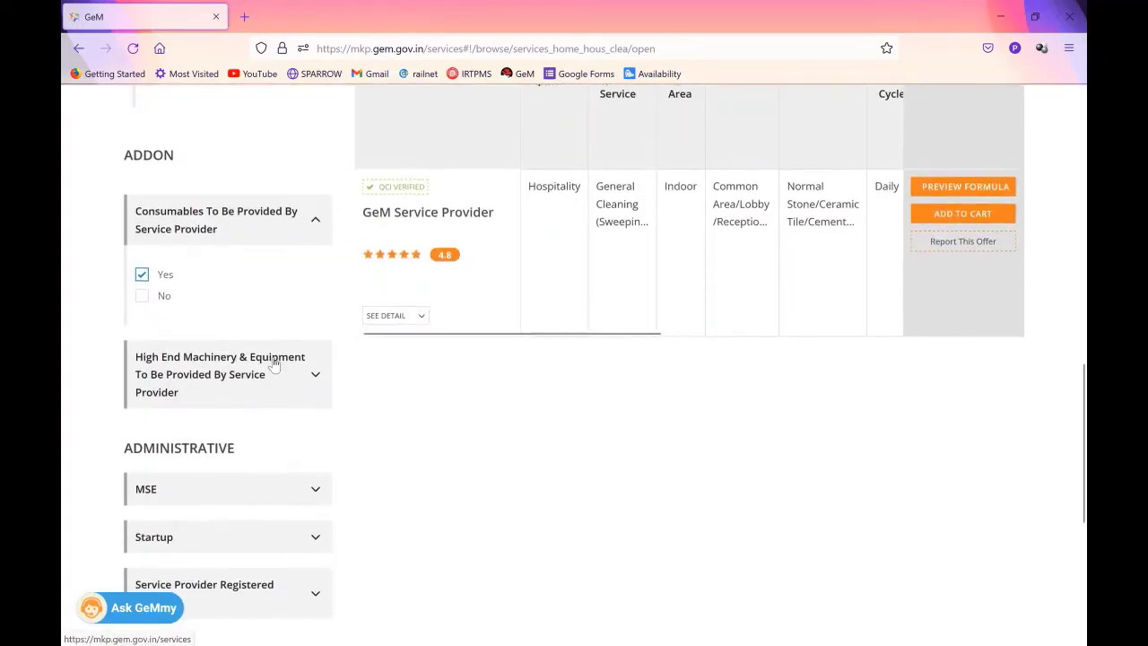
{"action": "left_click", "coordinate": [274, 362]}
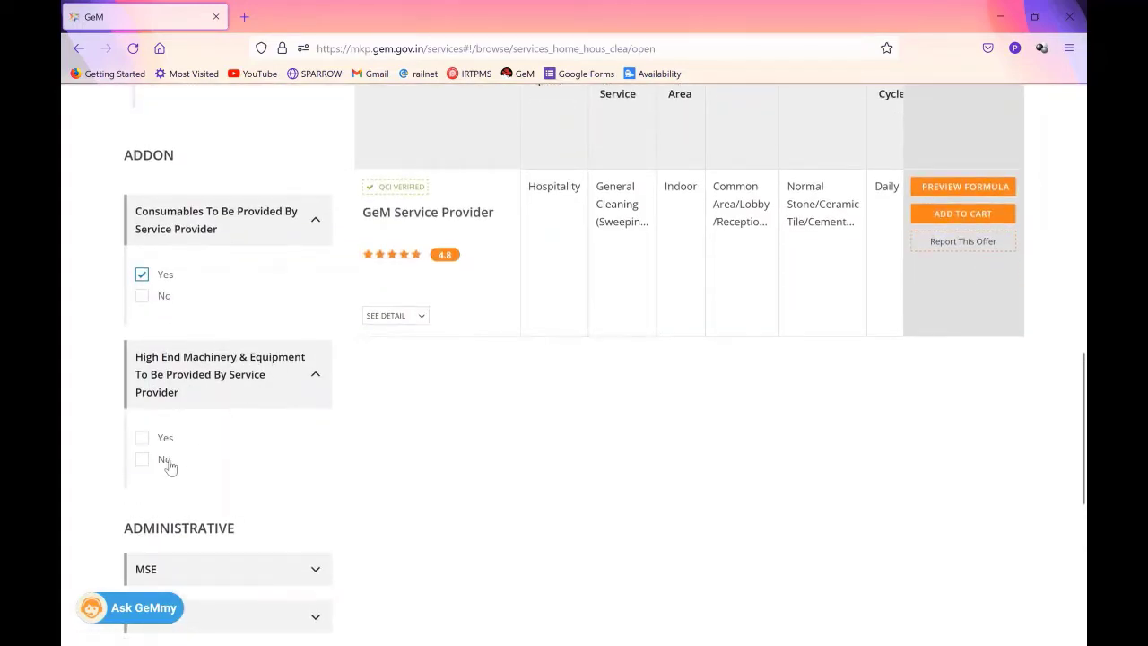
{"action": "left_click", "coordinate": [166, 461]}
Scroll the results table right to review the offer's 57605.76 total value
{"action": "scroll", "coordinate": [599, 355], "scroll_direction": "up", "scroll_amount": 2}
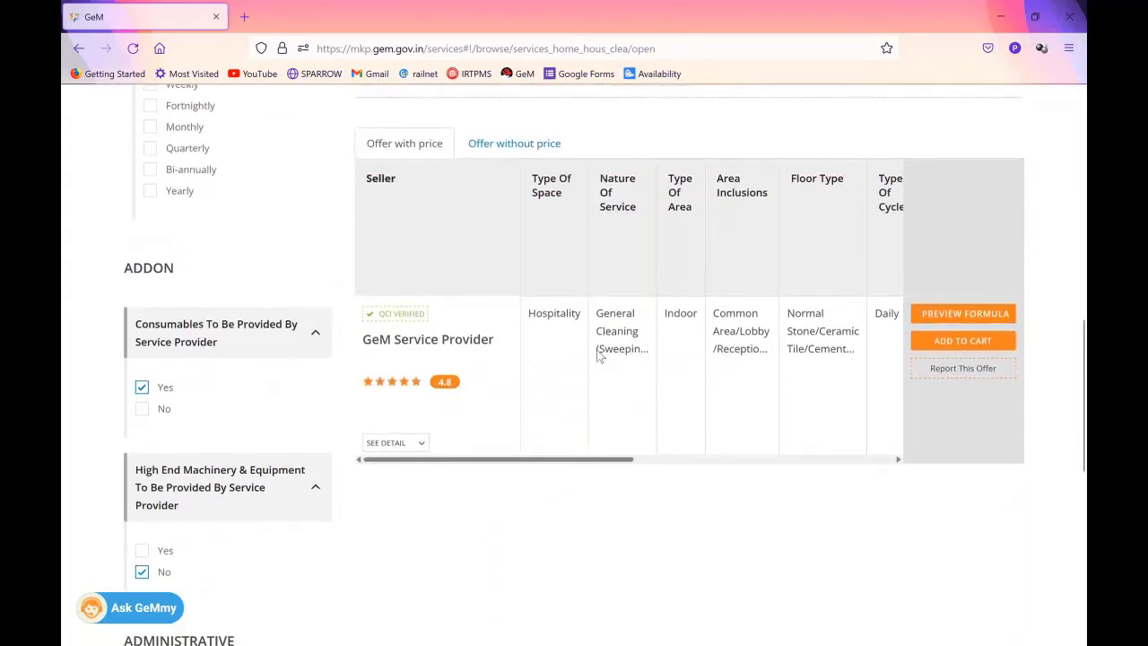
{"action": "scroll", "coordinate": [599, 356], "scroll_direction": "up", "scroll_amount": 3}
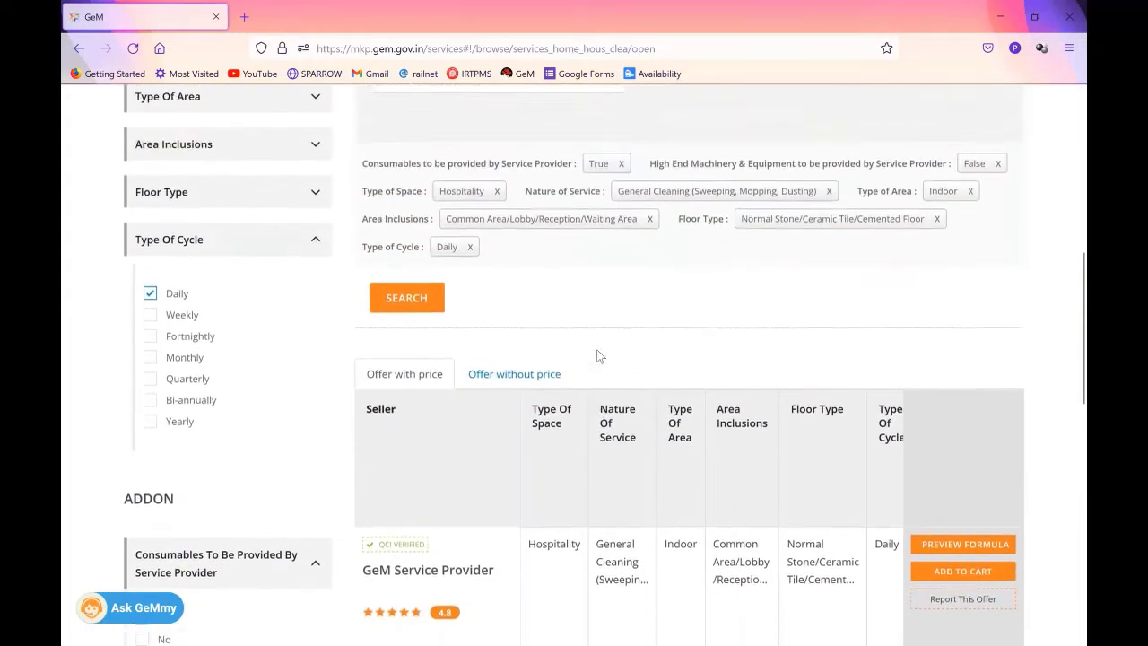
{"action": "scroll", "coordinate": [599, 356], "scroll_direction": "down", "scroll_amount": 2}
{"action": "scroll", "coordinate": [753, 445], "scroll_direction": "right", "scroll_amount": 2}
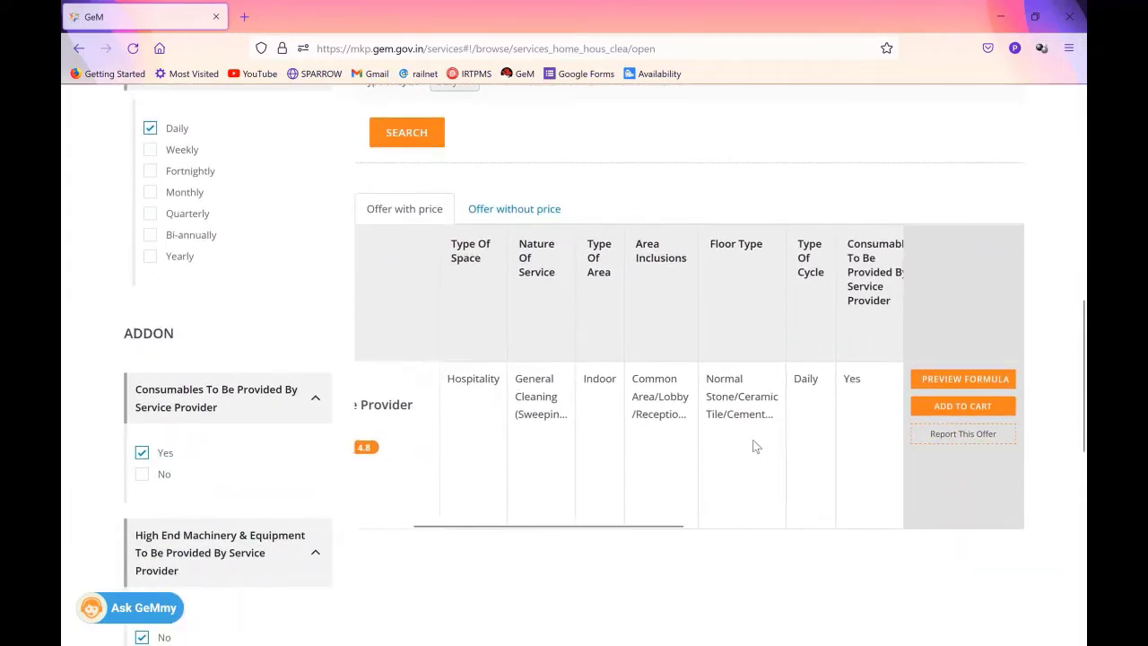
{"action": "scroll", "coordinate": [753, 445], "scroll_direction": "right", "scroll_amount": 8}
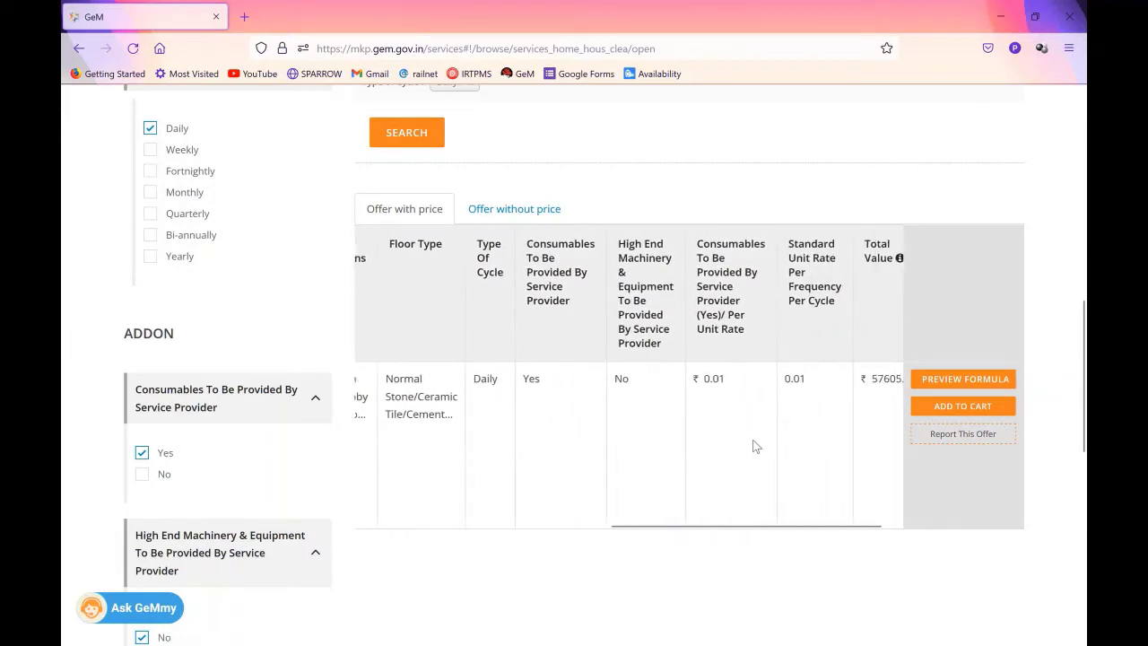
{"action": "scroll", "coordinate": [753, 446], "scroll_direction": "right", "scroll_amount": 1}
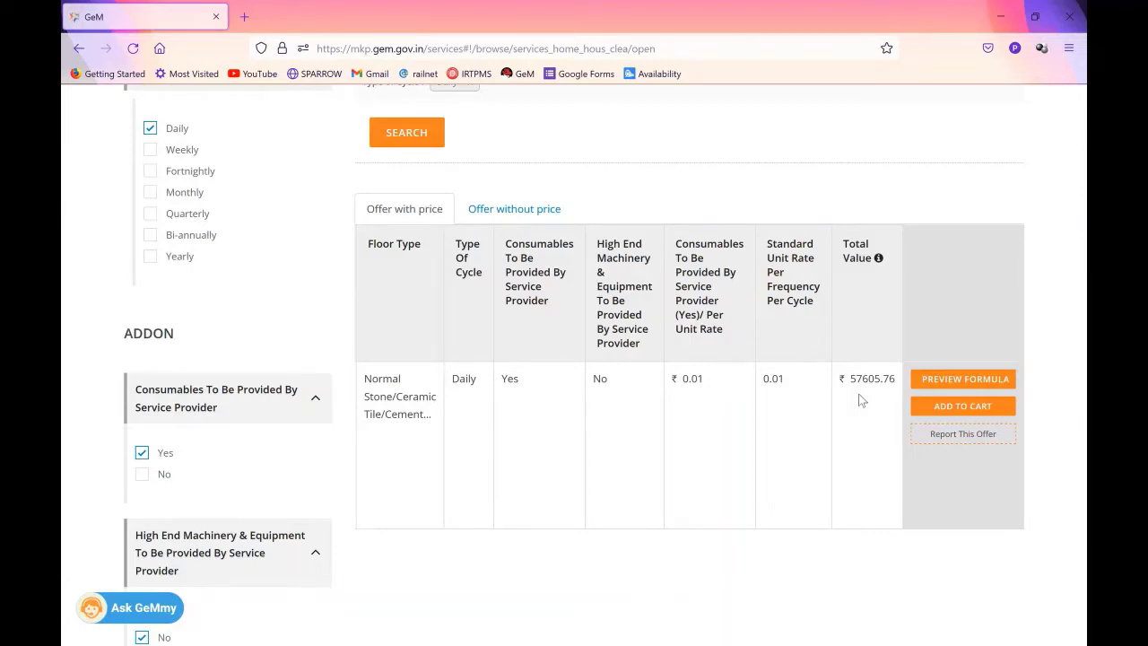
Add the Daily cleaning offer to the cart at a ₹57,605.76 subtotal and close the cart summary
{"action": "left_click", "coordinate": [961, 408]}
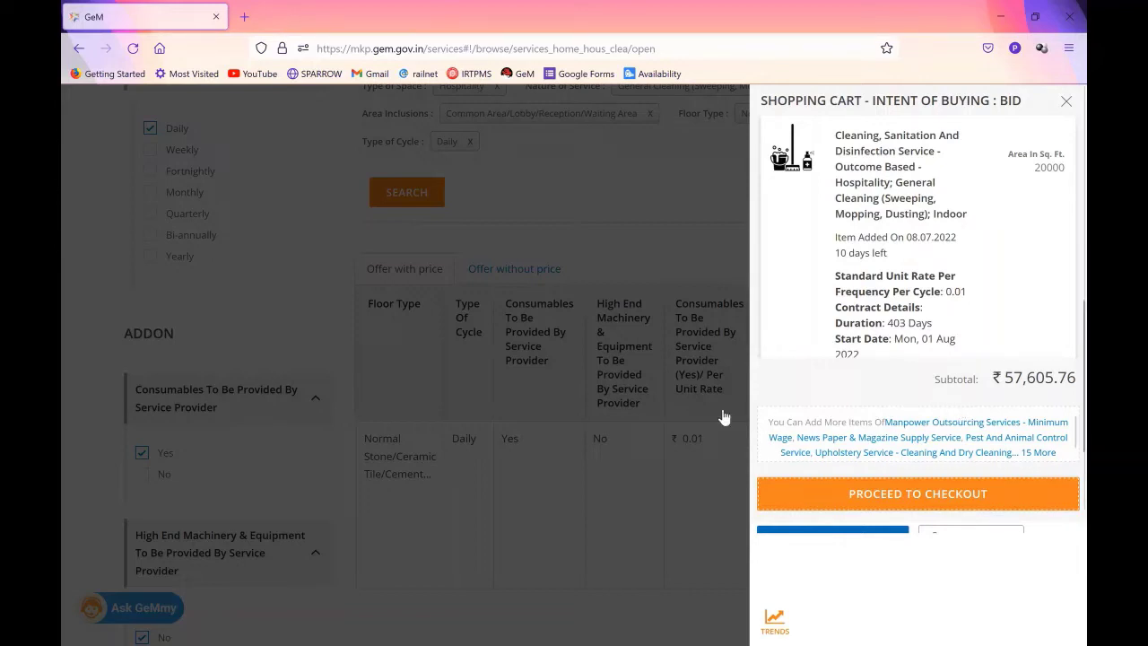
{"action": "left_click", "coordinate": [289, 295]}
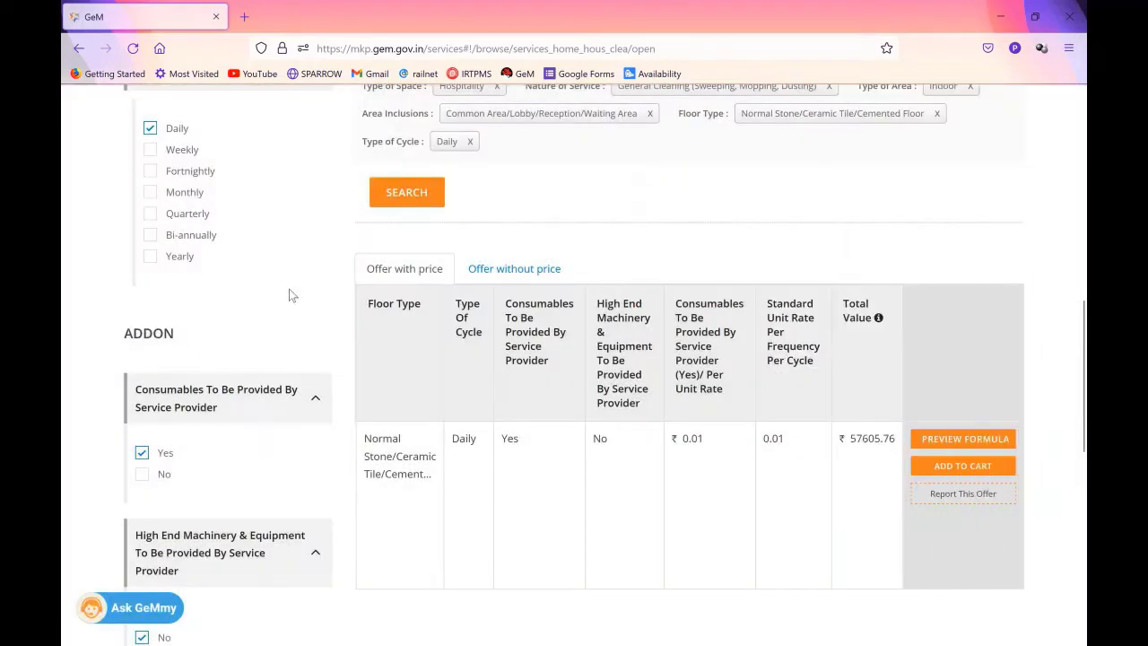
{"action": "scroll", "coordinate": [693, 321], "scroll_direction": "up", "scroll_amount": 5}
{"action": "scroll", "coordinate": [693, 326], "scroll_direction": "up", "scroll_amount": 1}
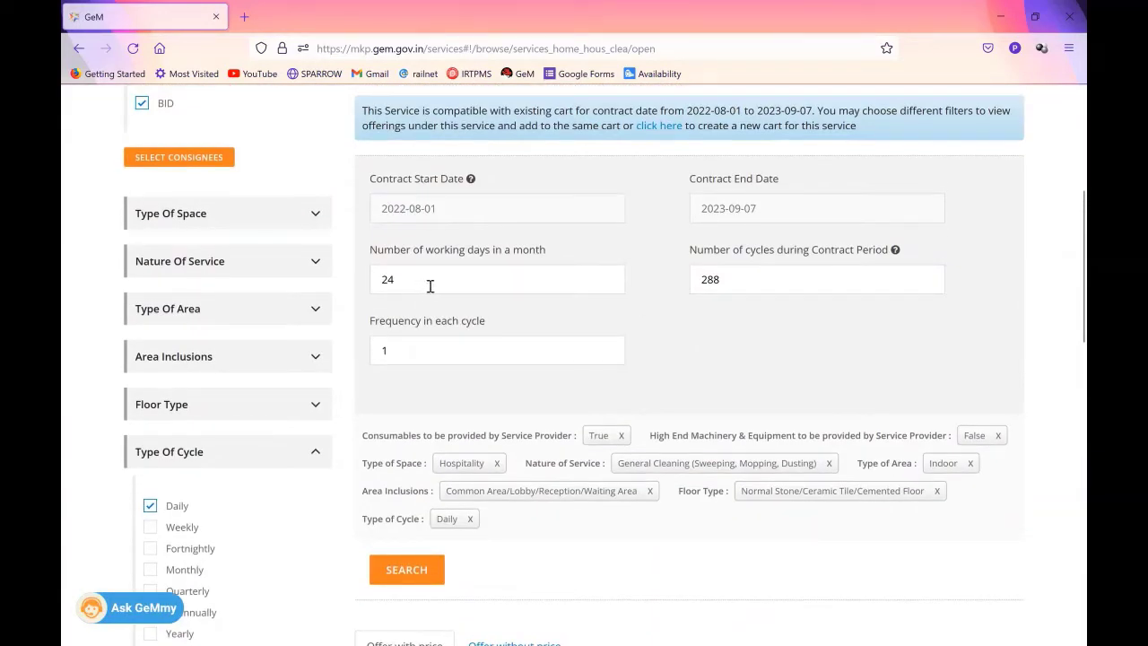
Replace the number of contract cycles 288 with 48
{"action": "scroll", "coordinate": [517, 290], "scroll_direction": "down", "scroll_amount": 1}
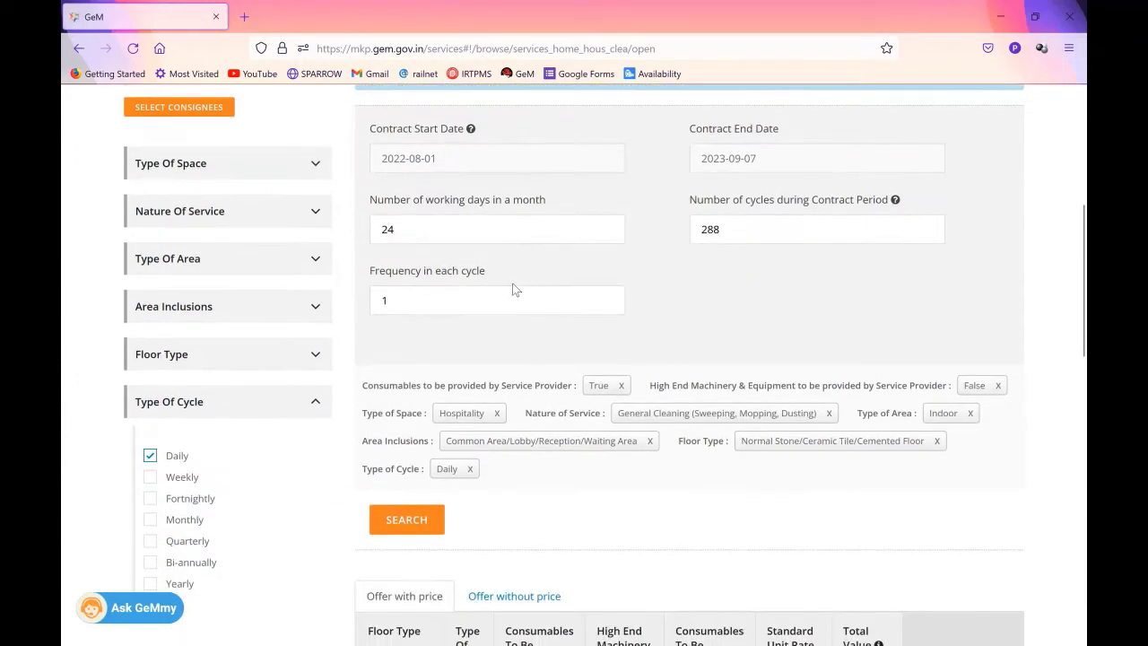
{"action": "left_click_drag", "start_coordinate": [744, 236], "coordinate": [703, 237]}
{"action": "type", "text": "48"}
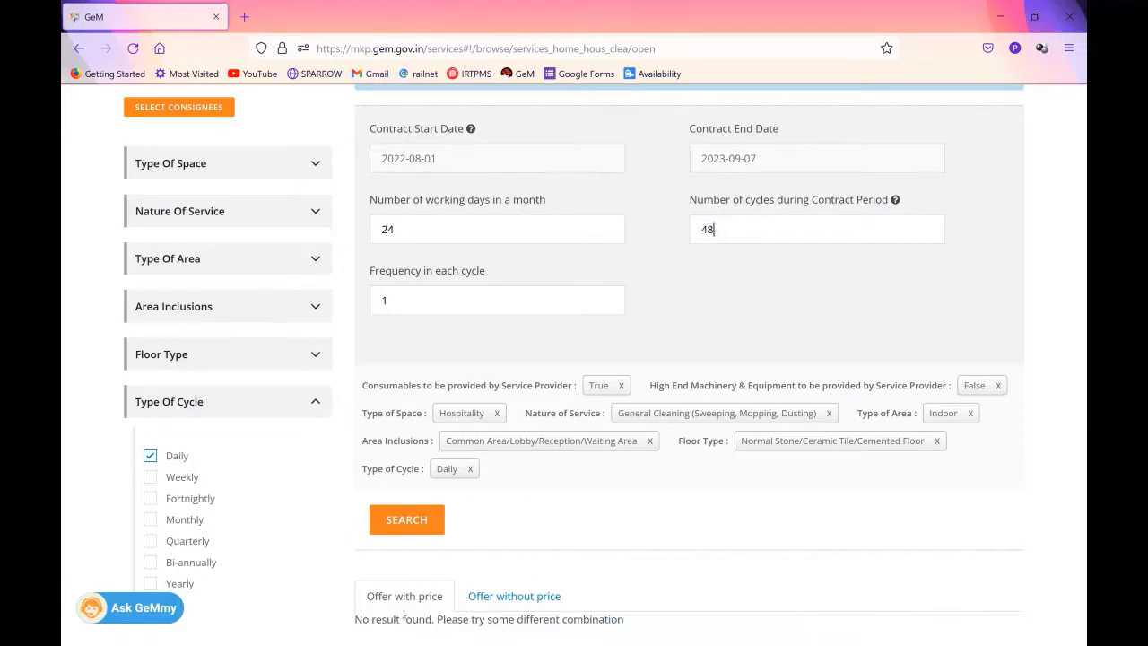
{"action": "scroll", "coordinate": [456, 308], "scroll_direction": "down", "scroll_amount": 1}
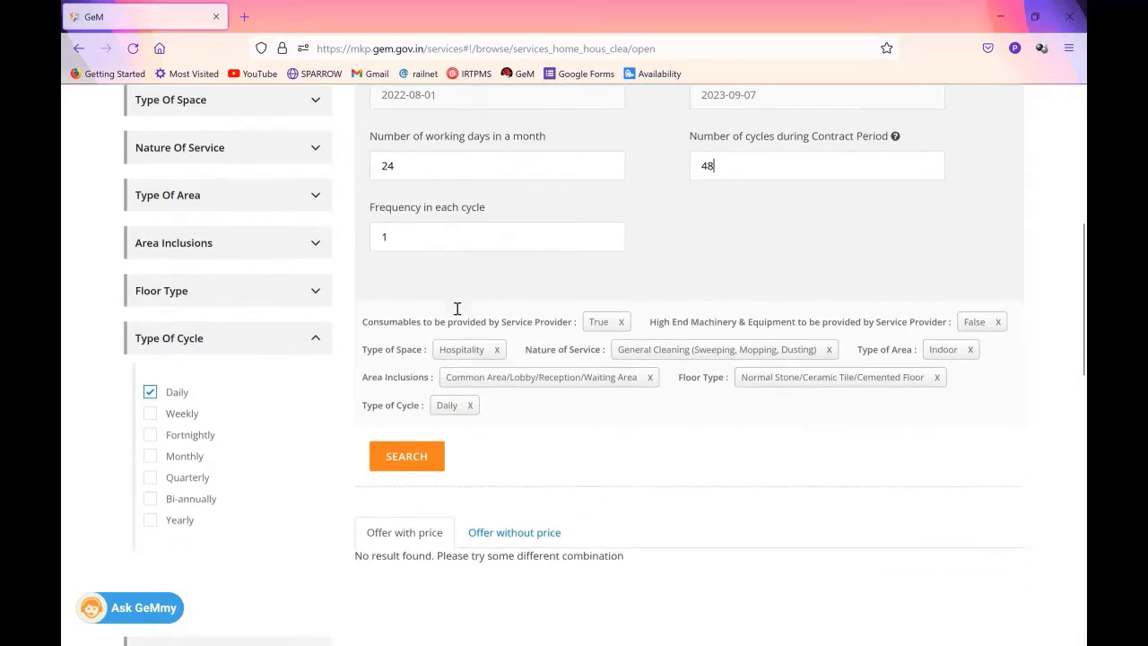
{"action": "scroll", "coordinate": [457, 308], "scroll_direction": "up", "scroll_amount": 1}
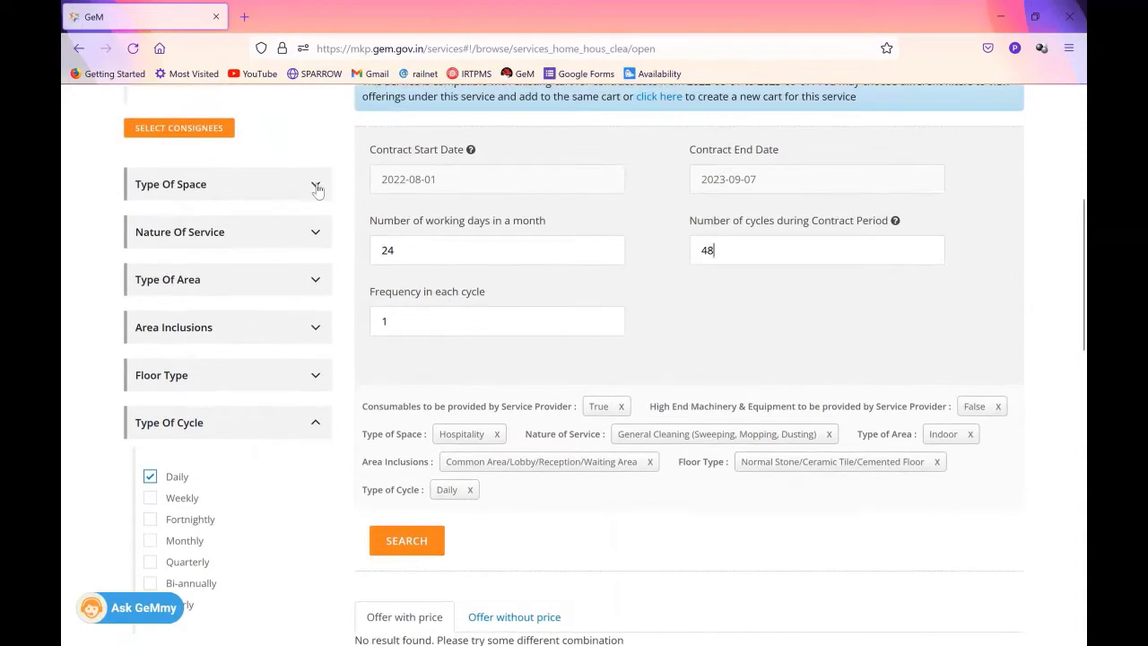
Reopen the Delhi consignee's delivery location, check its area and confirm it
{"action": "left_click", "coordinate": [188, 129]}
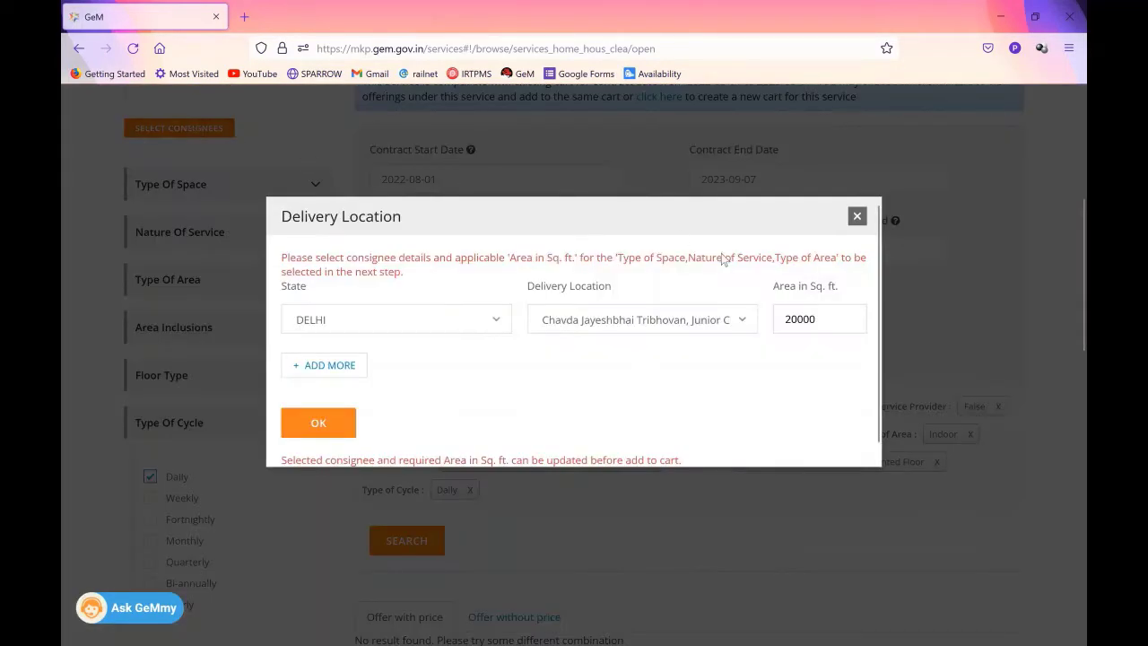
{"action": "left_click", "coordinate": [797, 326]}
{"action": "left_click", "coordinate": [339, 423]}
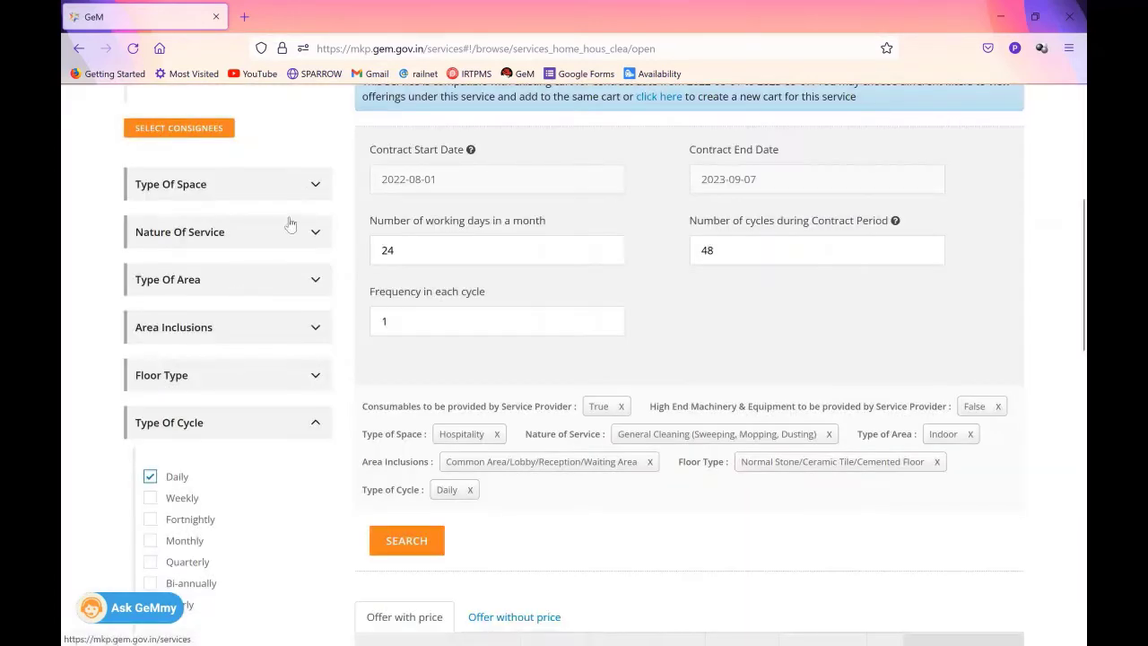
{"action": "left_click", "coordinate": [312, 186]}
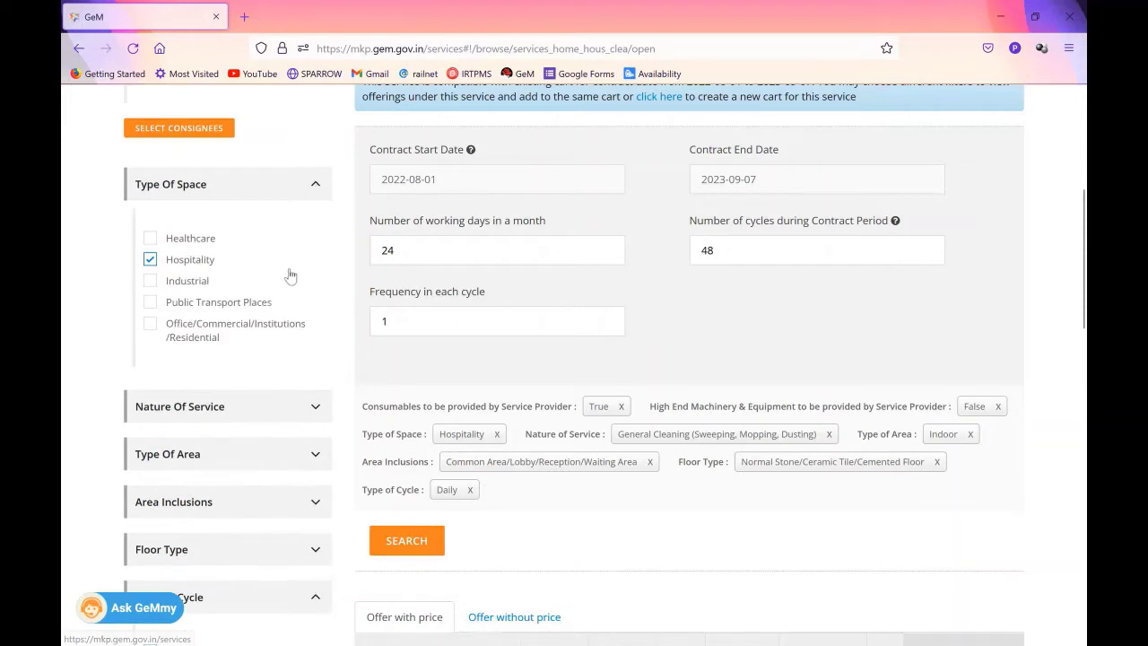
Set the Type of Area filter to Outdoor
{"action": "scroll", "coordinate": [289, 272], "scroll_direction": "down", "scroll_amount": 2}
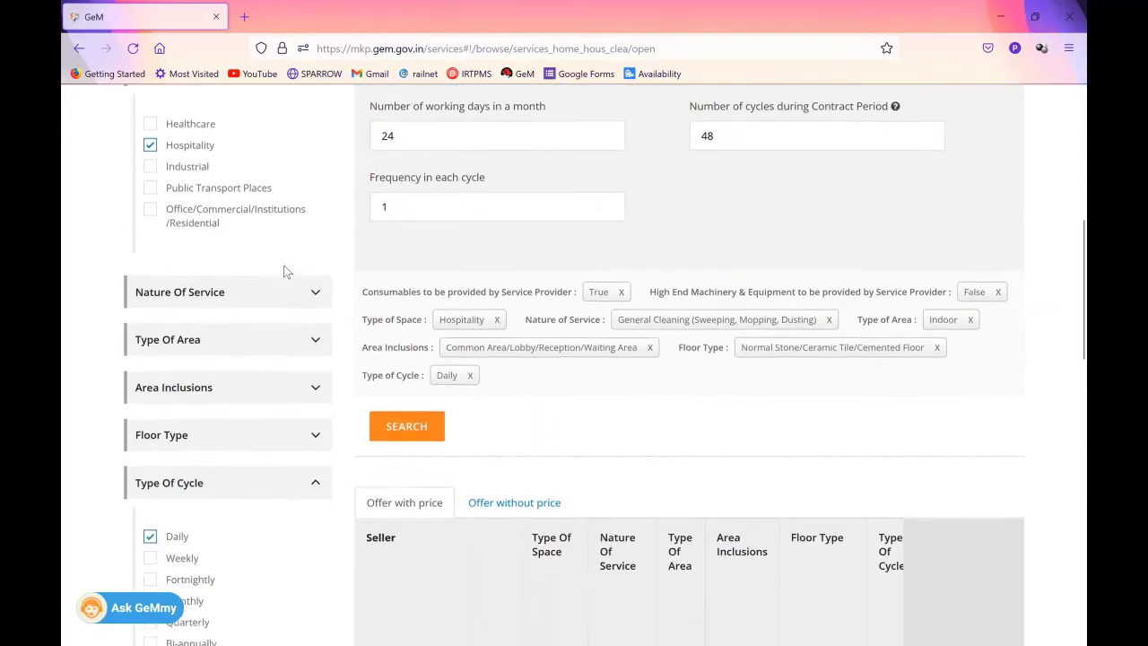
{"action": "left_click", "coordinate": [314, 294]}
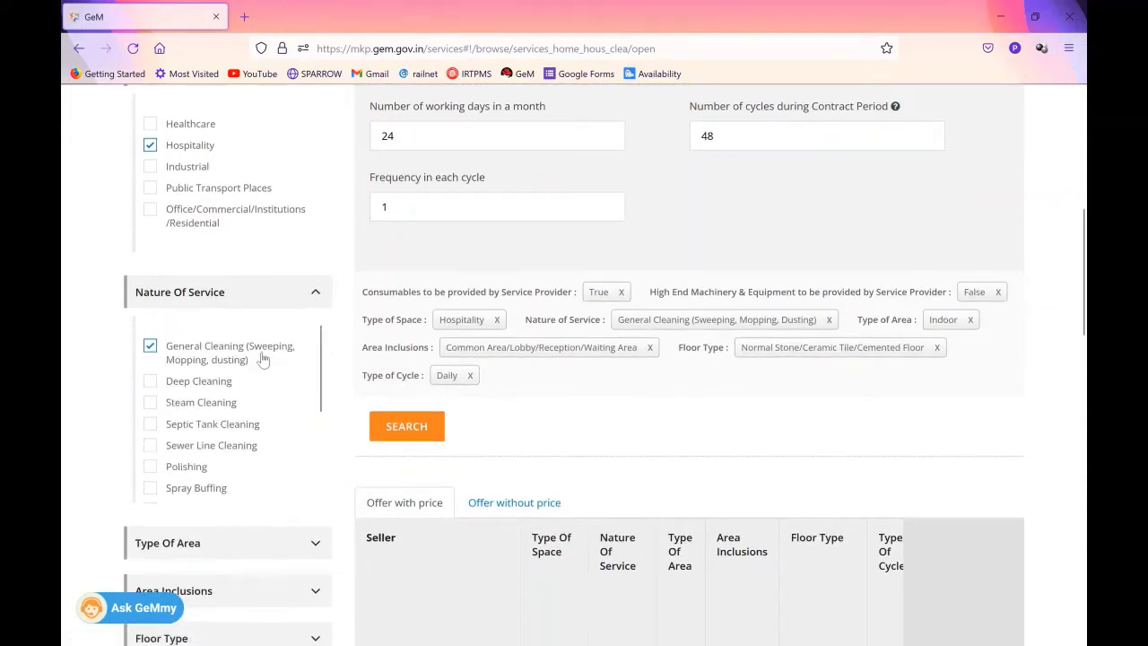
{"action": "scroll", "coordinate": [262, 359], "scroll_direction": "down", "scroll_amount": 4}
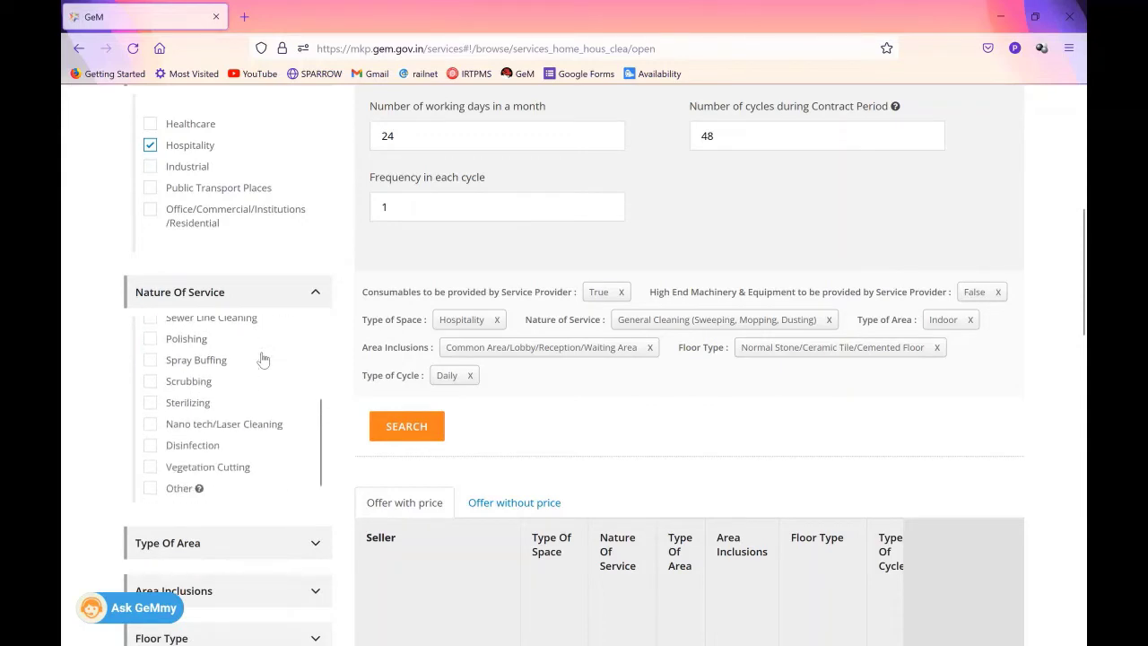
{"action": "scroll", "coordinate": [438, 432], "scroll_direction": "down", "scroll_amount": 3}
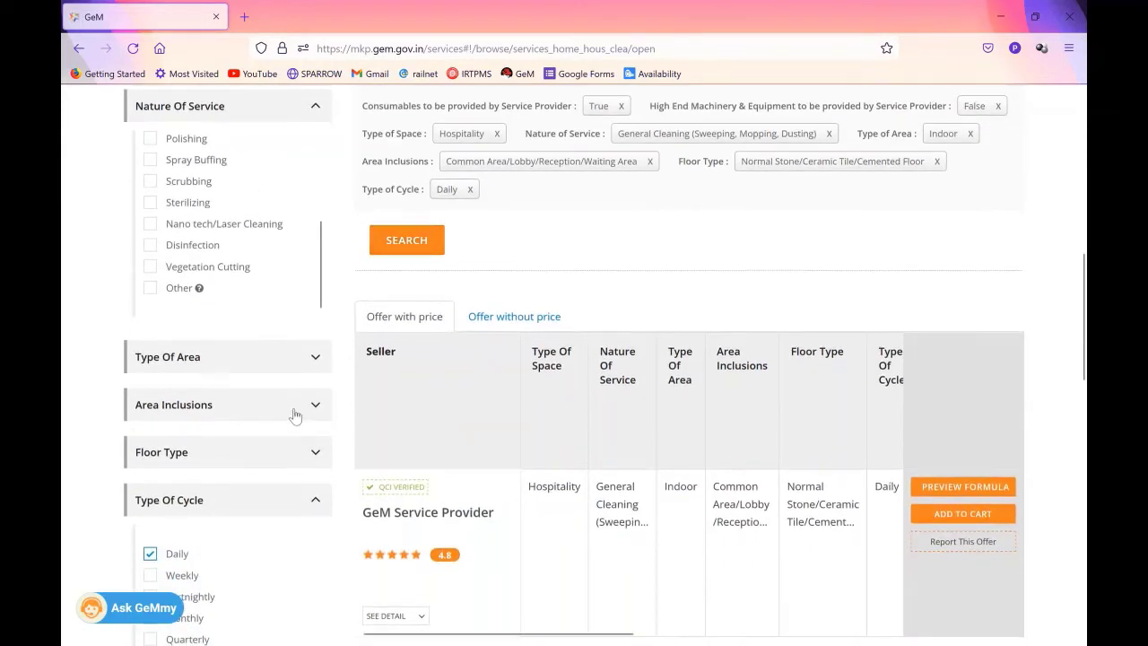
{"action": "left_click", "coordinate": [297, 362]}
{"action": "left_click", "coordinate": [194, 432]}
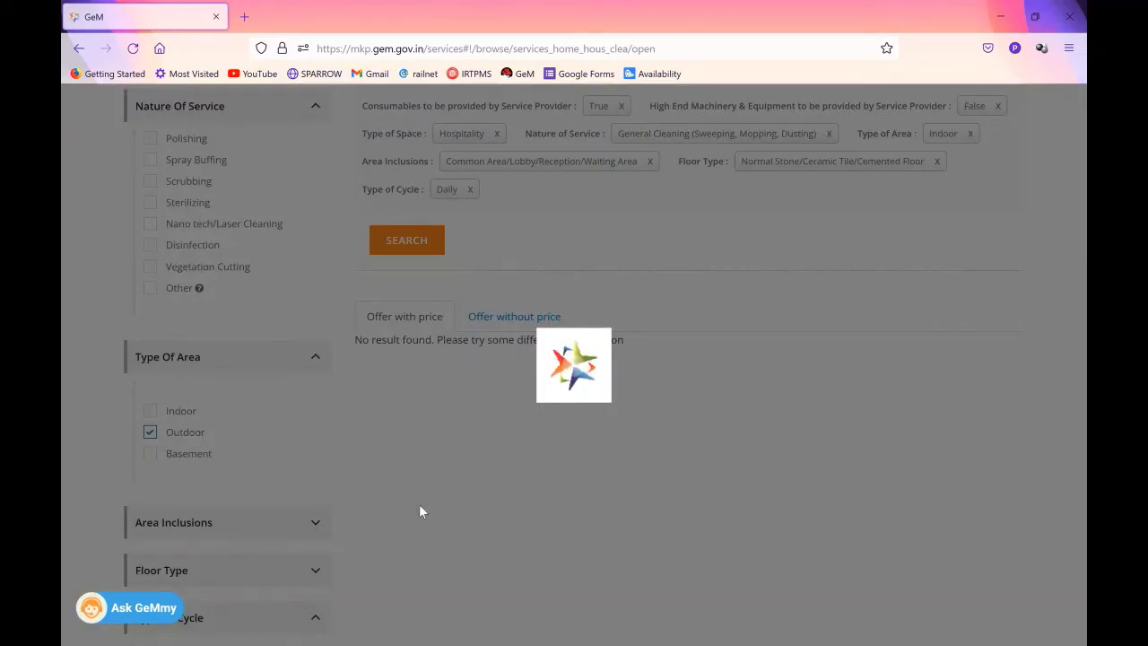
Limit offers to Garden area inclusions and Not Applicable floor type
{"action": "scroll", "coordinate": [420, 511], "scroll_direction": "down", "scroll_amount": 3}
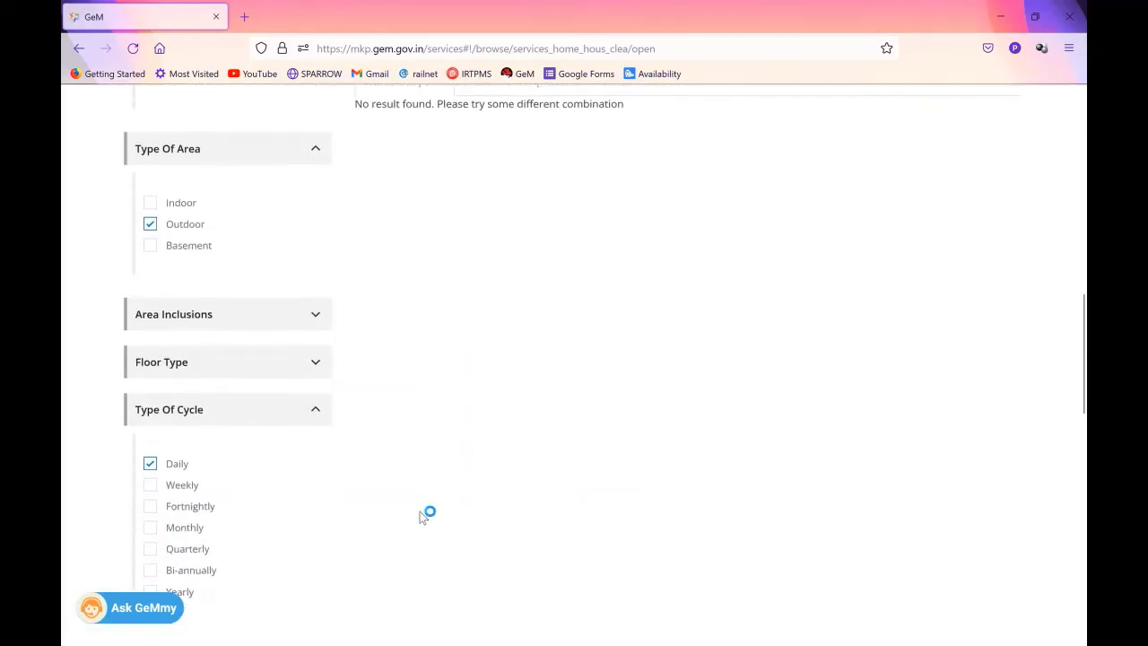
{"action": "left_click", "coordinate": [319, 306]}
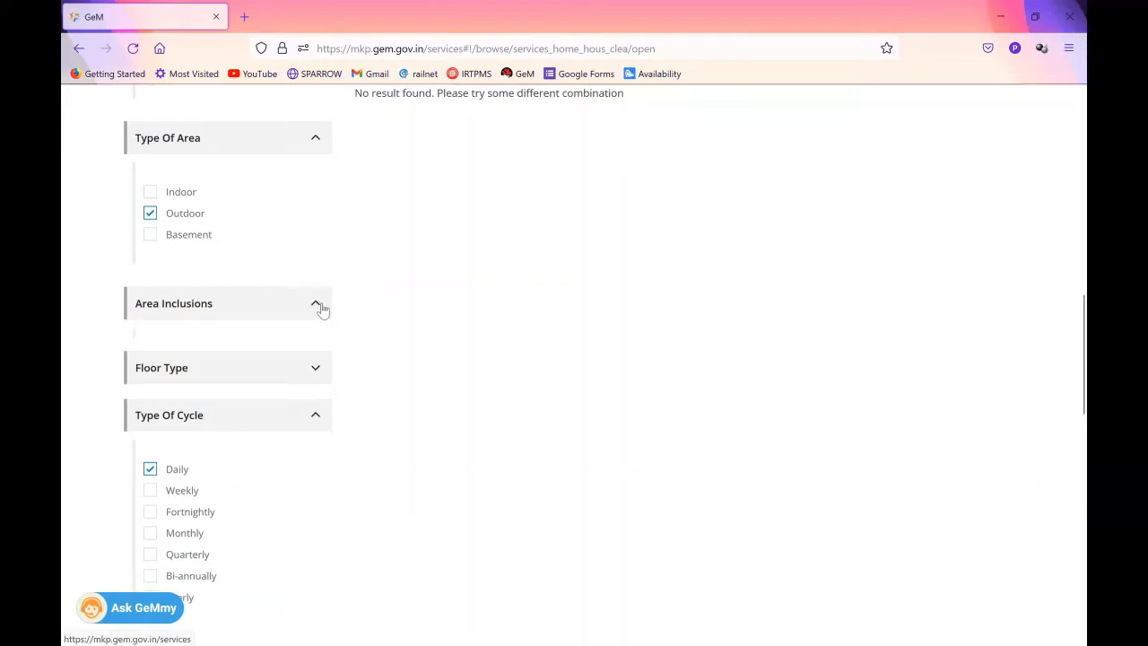
{"action": "left_click", "coordinate": [193, 358]}
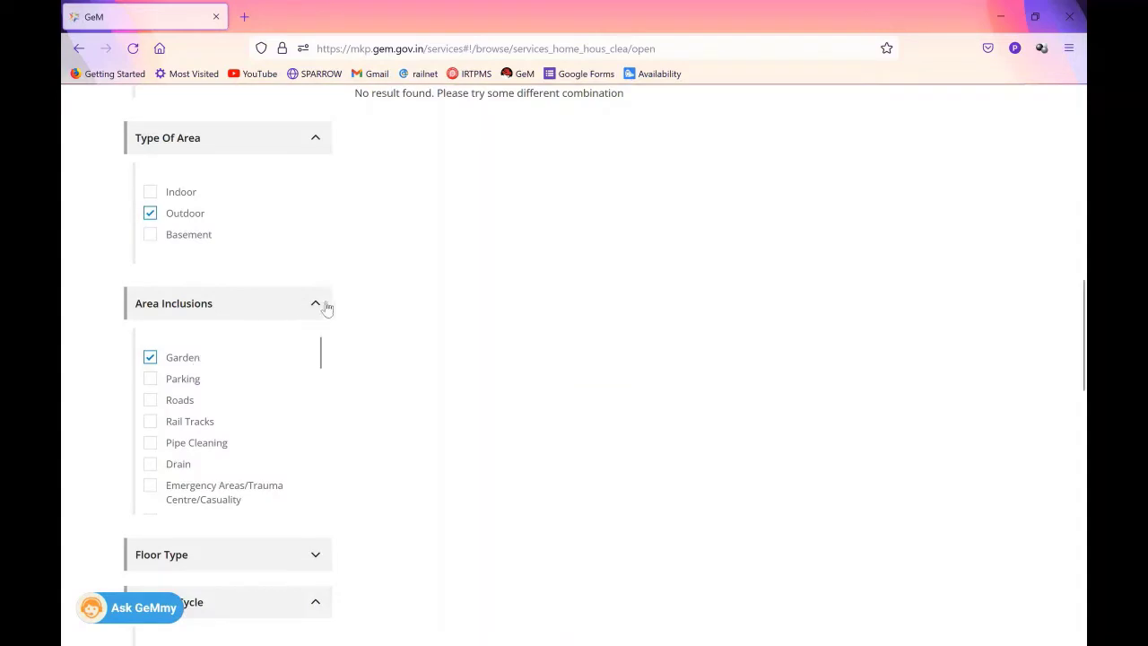
{"action": "left_click", "coordinate": [324, 306]}
{"action": "left_click", "coordinate": [314, 350]}
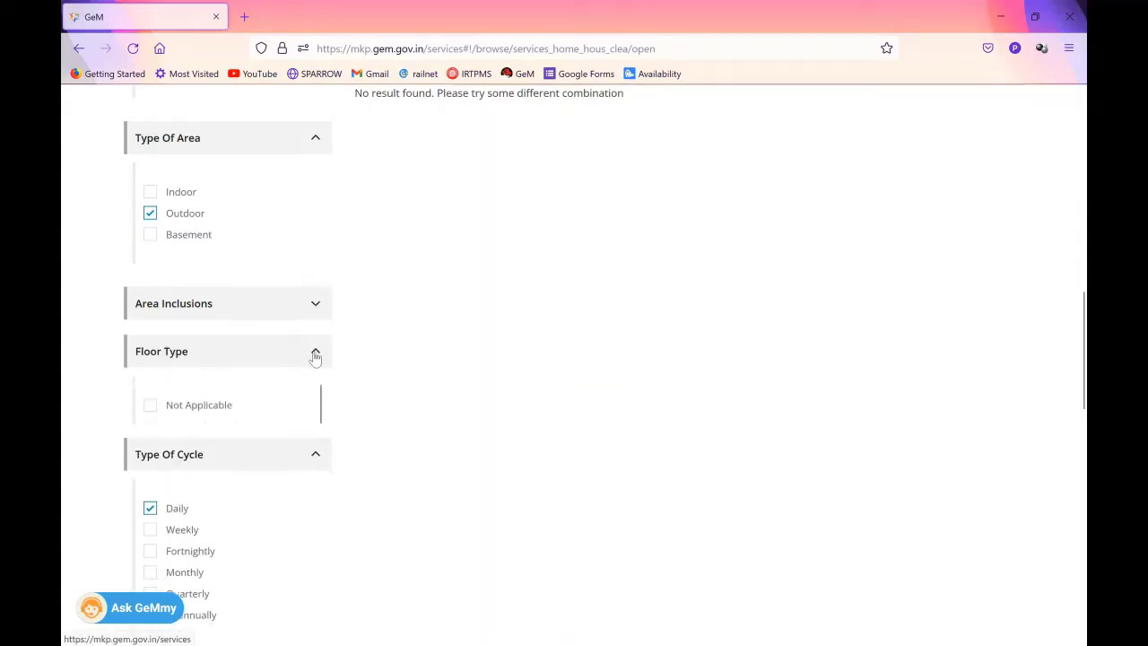
{"action": "left_click", "coordinate": [150, 406]}
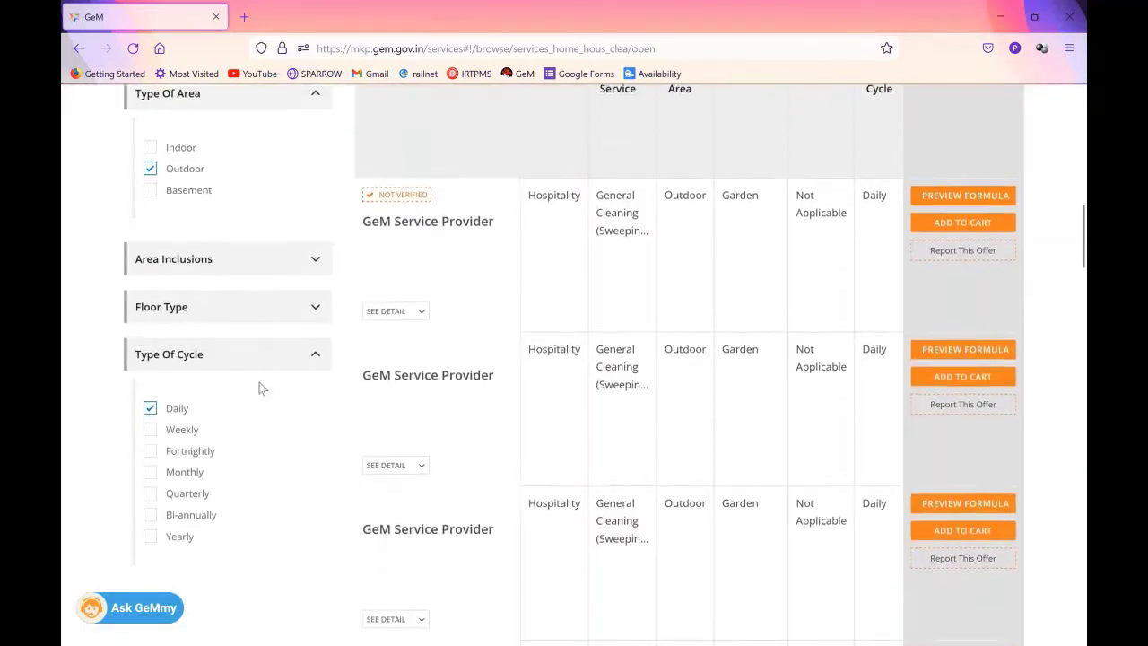
Filter the cleaning cycle to Weekly and collapse the Type Of Cycle and Consumables filters
{"action": "scroll", "coordinate": [259, 382], "scroll_direction": "down", "scroll_amount": 1}
{"action": "scroll", "coordinate": [264, 389], "scroll_direction": "up", "scroll_amount": 1}
{"action": "scroll", "coordinate": [264, 388], "scroll_direction": "down", "scroll_amount": 2}
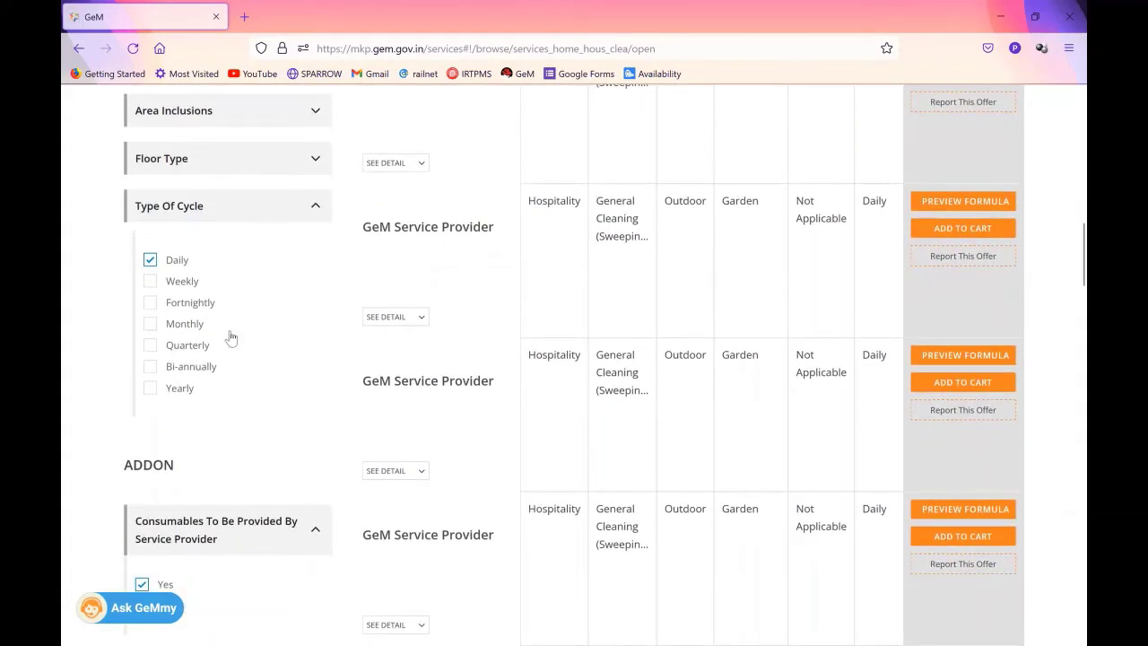
{"action": "left_click", "coordinate": [149, 283]}
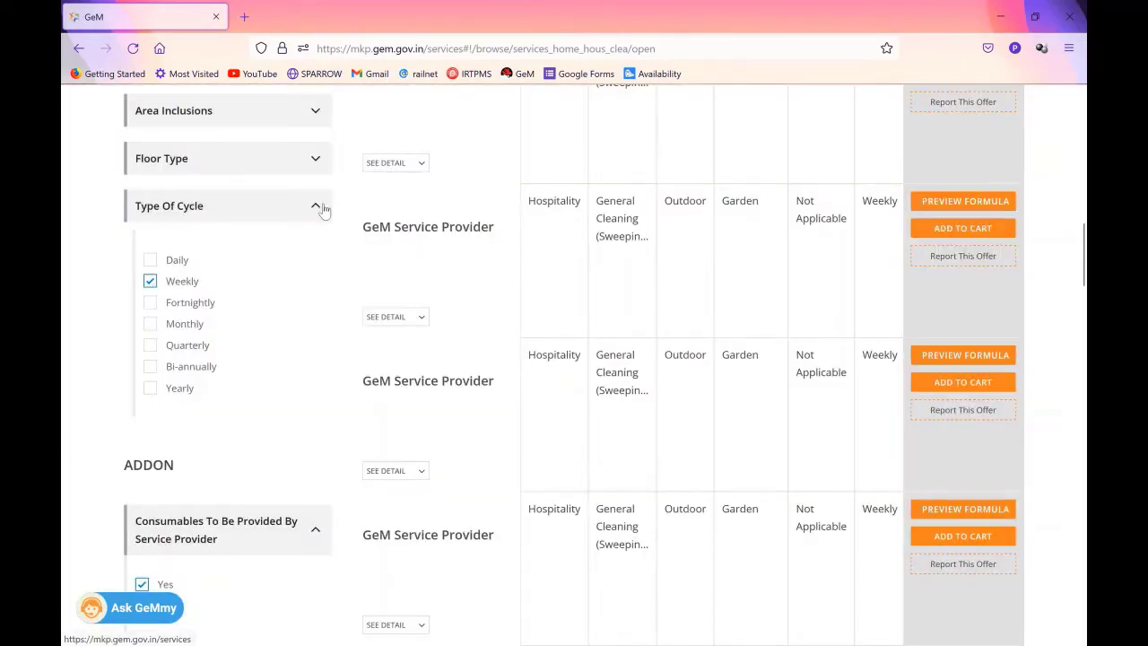
{"action": "left_click", "coordinate": [318, 208]}
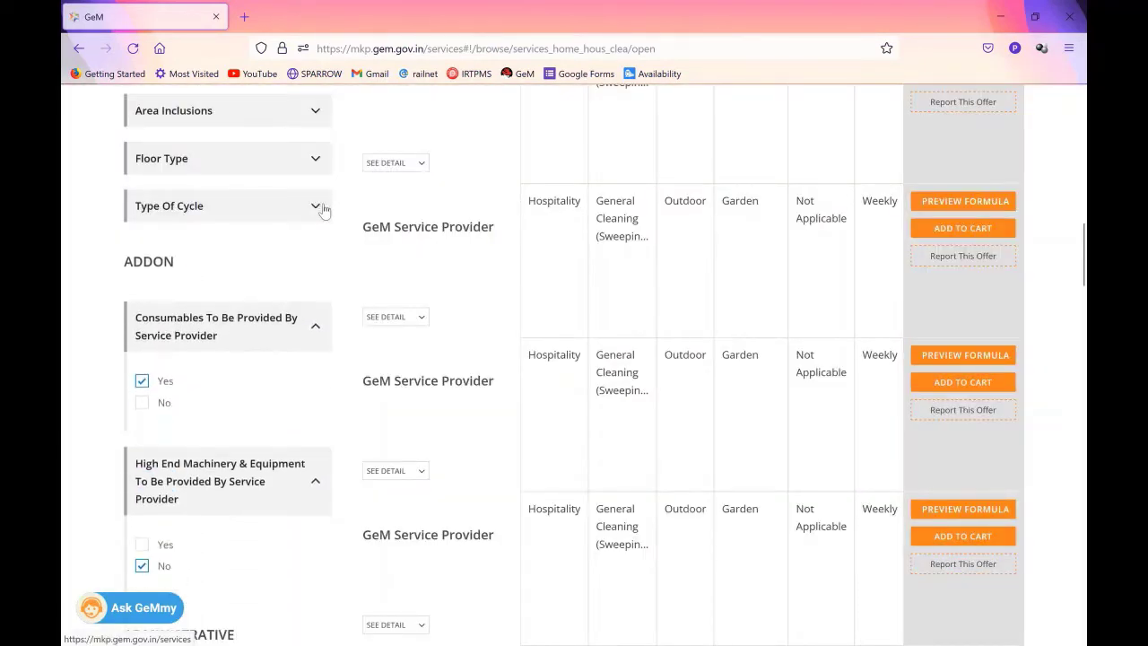
{"action": "left_click", "coordinate": [319, 328]}
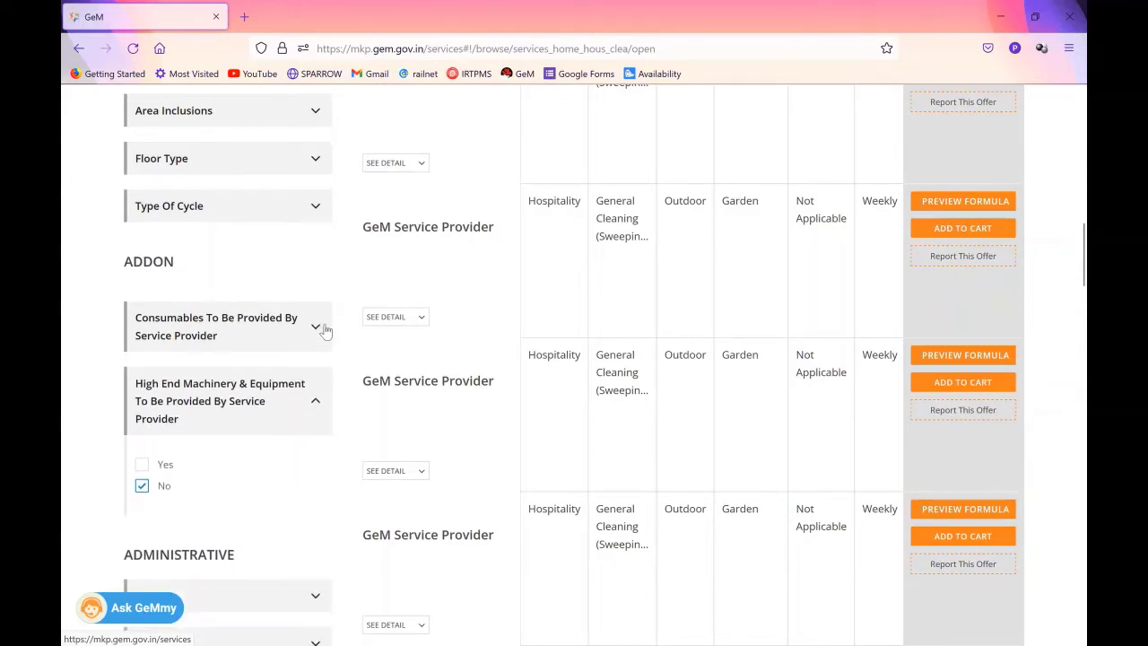
{"action": "scroll", "coordinate": [679, 345], "scroll_direction": "up", "scroll_amount": 3}
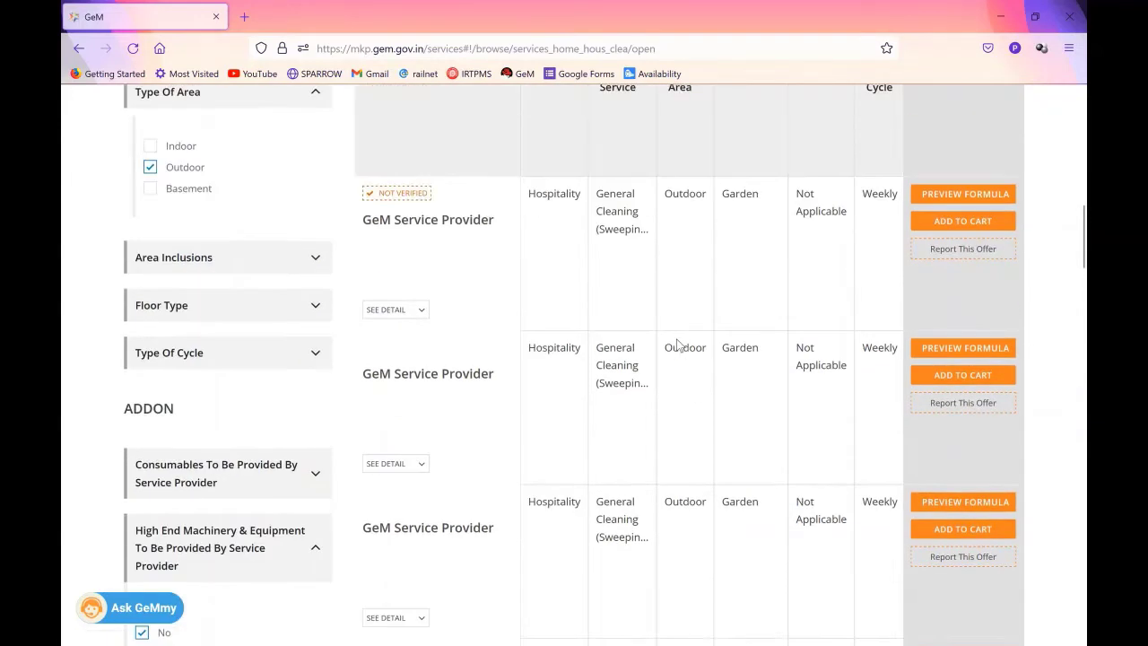
{"action": "scroll", "coordinate": [679, 345], "scroll_direction": "up", "scroll_amount": 1}
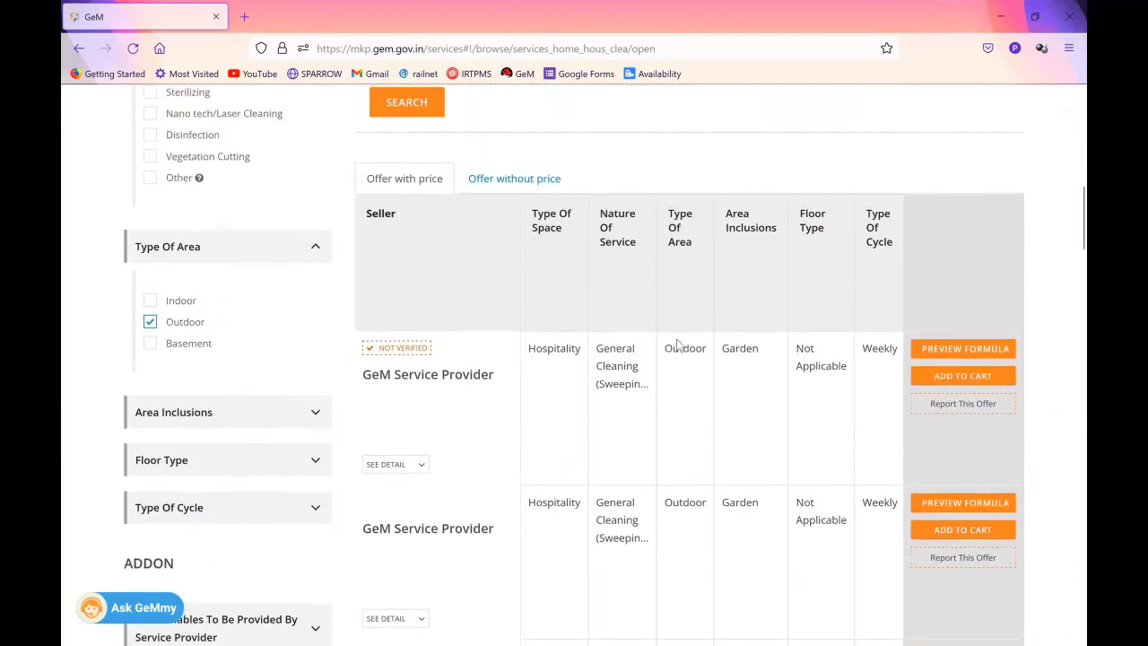
Scroll across the results table and add the second listed offer to the cart
{"action": "scroll", "coordinate": [765, 377], "scroll_direction": "right", "scroll_amount": 1}
{"action": "scroll", "coordinate": [766, 377], "scroll_direction": "right", "scroll_amount": 5}
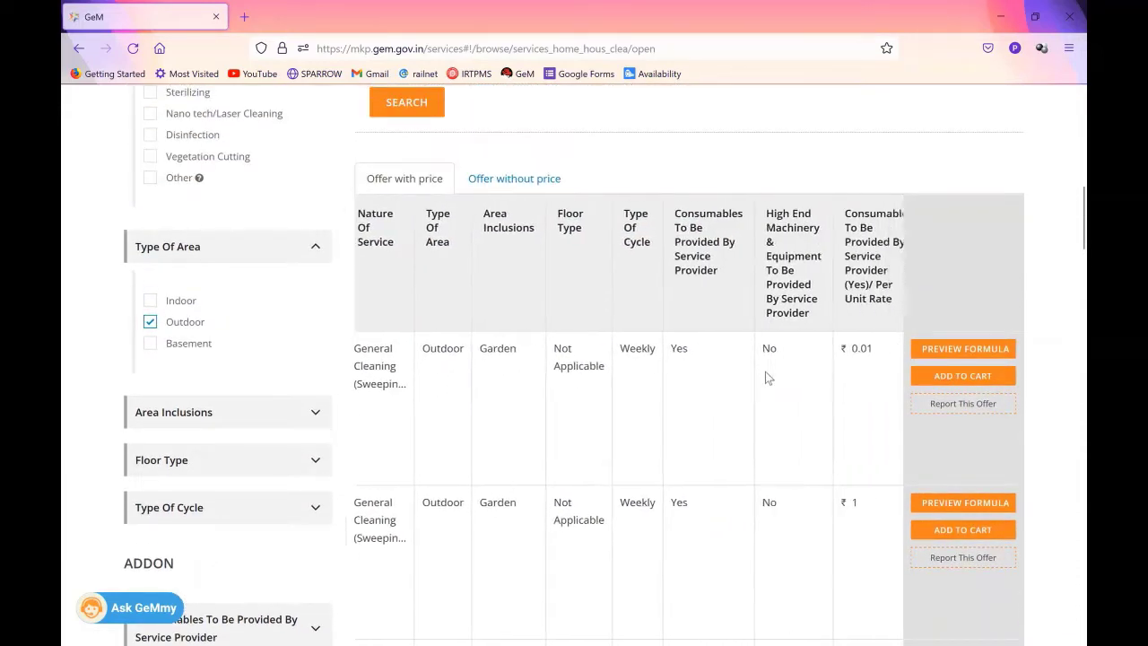
{"action": "scroll", "coordinate": [686, 378], "scroll_direction": "right", "scroll_amount": 2}
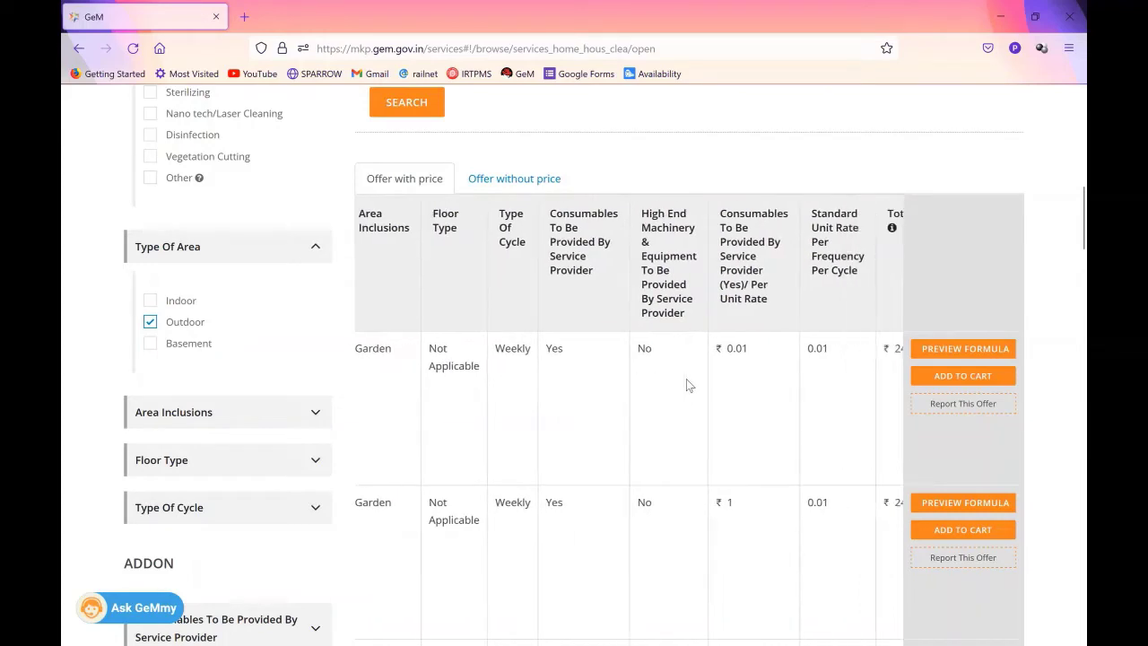
{"action": "scroll", "coordinate": [841, 456], "scroll_direction": "down", "scroll_amount": 1}
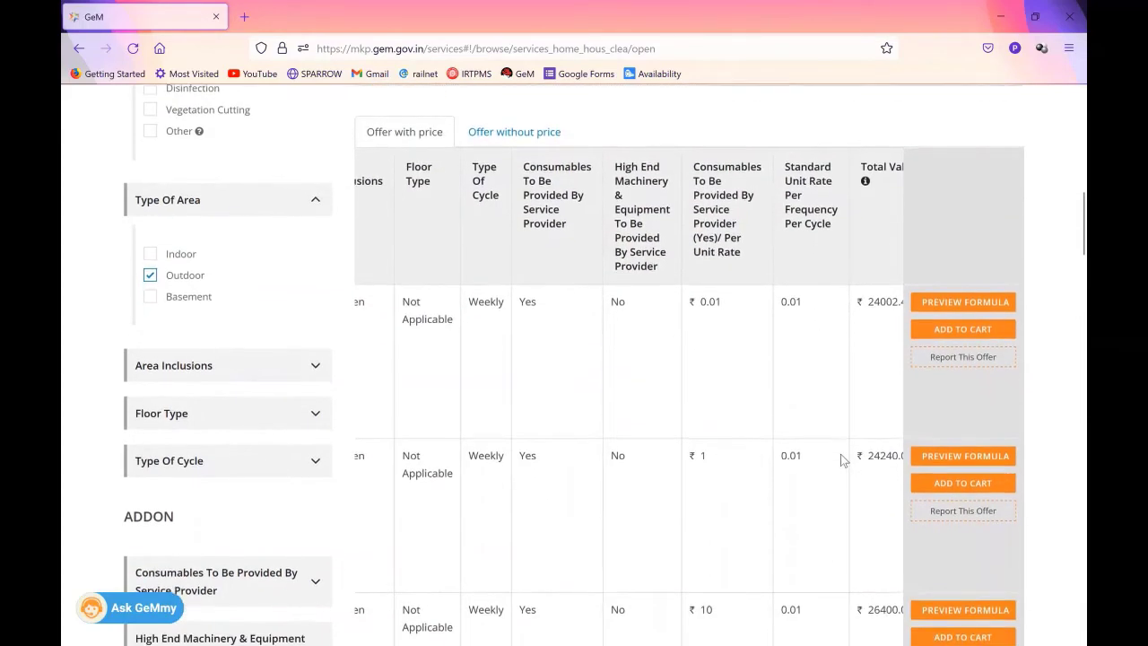
{"action": "scroll", "coordinate": [840, 456], "scroll_direction": "down", "scroll_amount": 1}
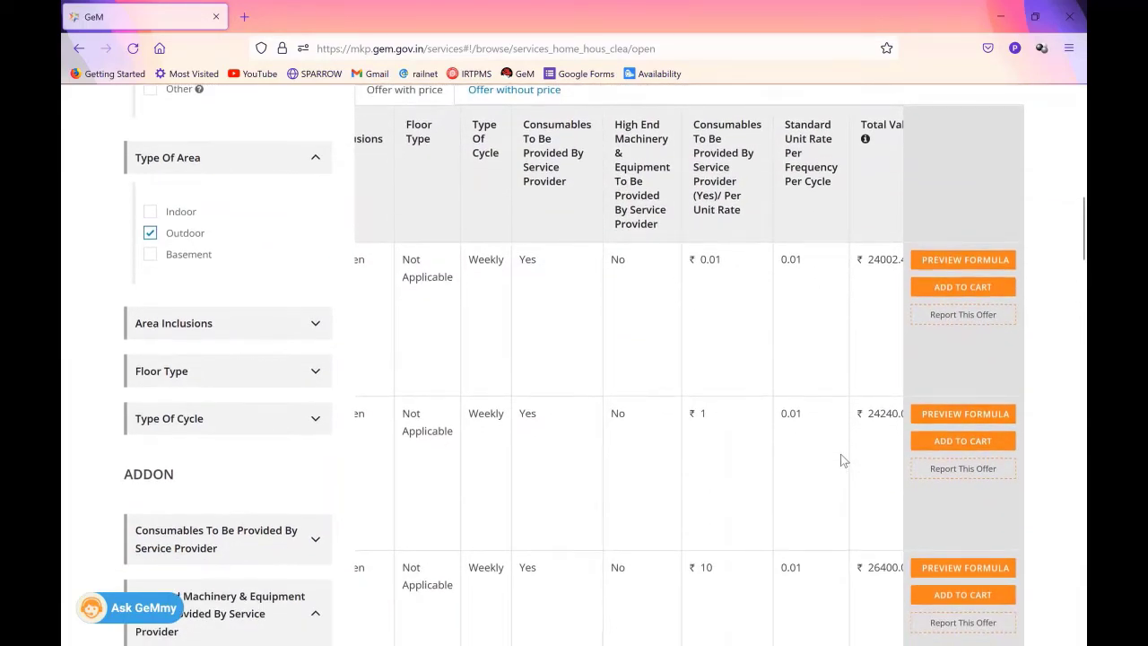
{"action": "scroll", "coordinate": [842, 455], "scroll_direction": "up", "scroll_amount": 1}
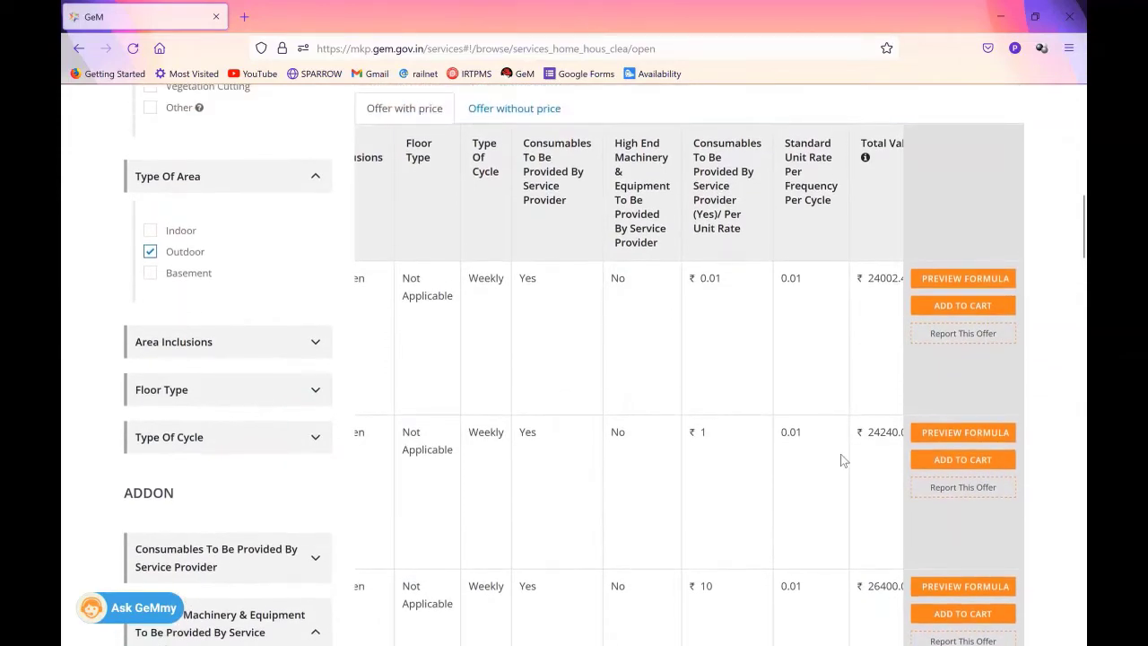
{"action": "scroll", "coordinate": [841, 456], "scroll_direction": "down", "scroll_amount": 1}
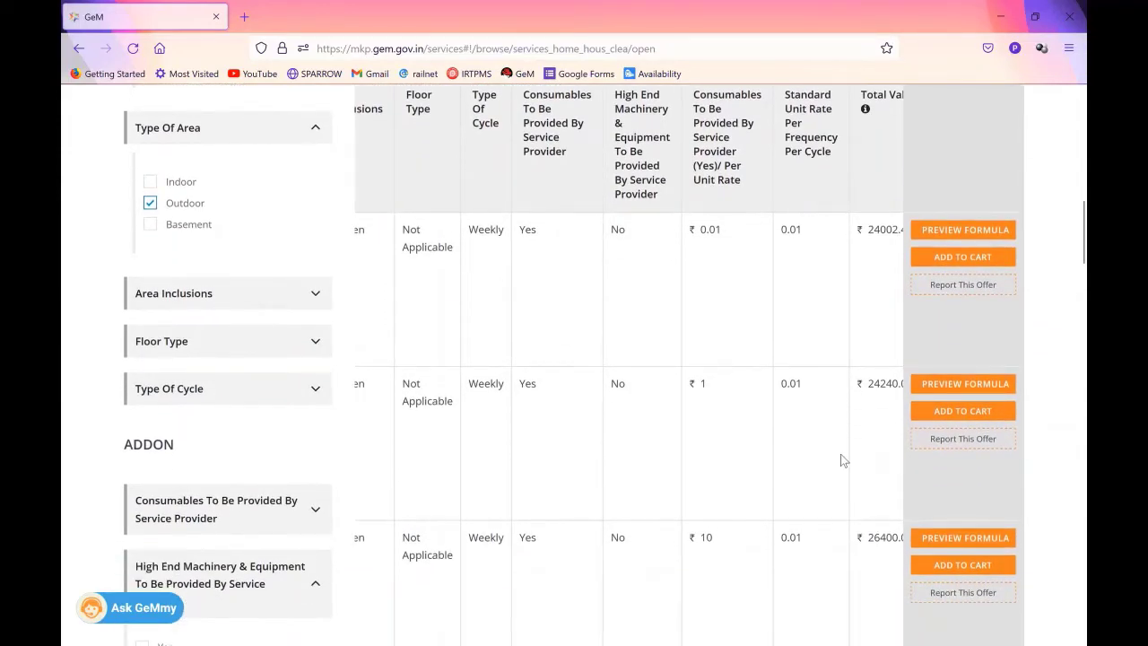
{"action": "scroll", "coordinate": [841, 454], "scroll_direction": "down", "scroll_amount": 1}
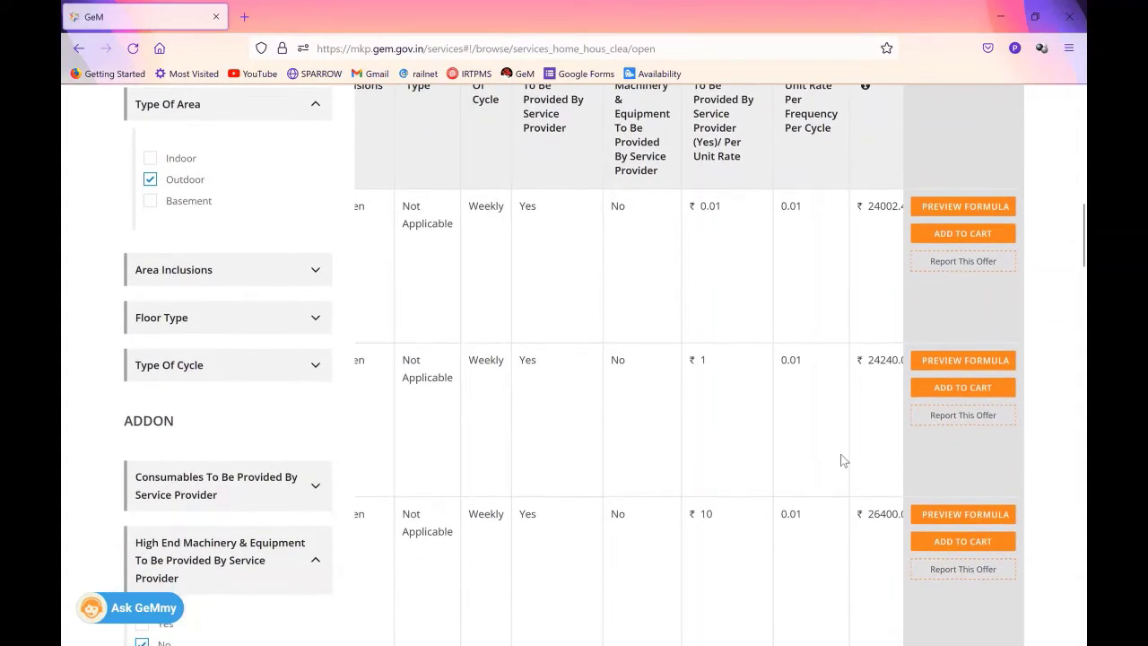
{"action": "left_click", "coordinate": [966, 392]}
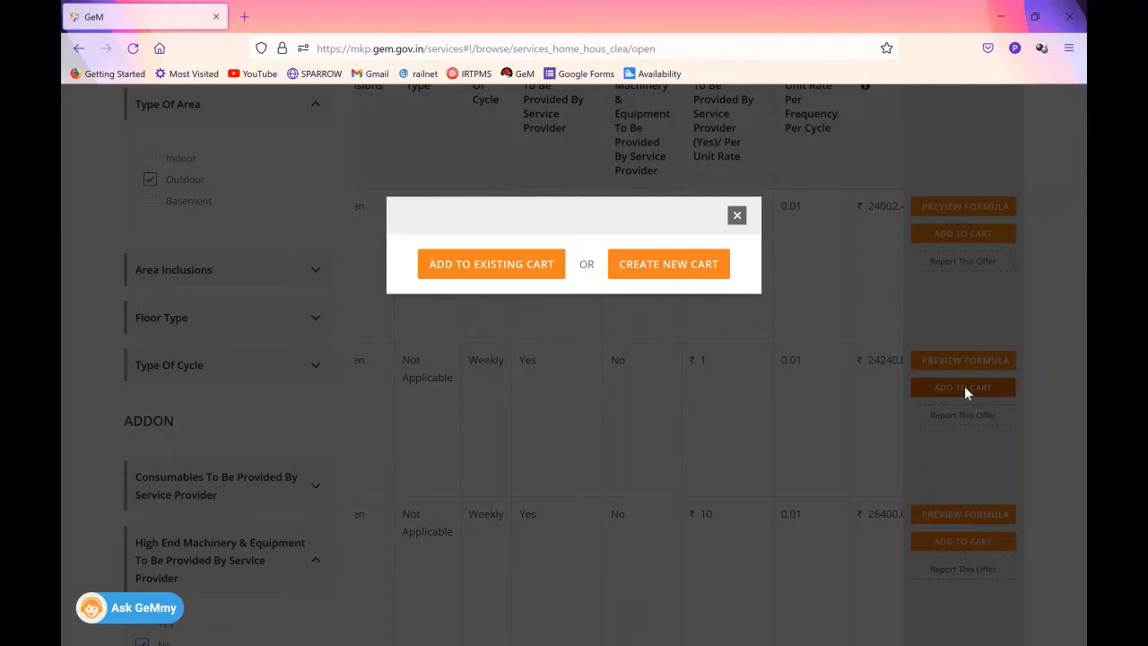
Add the Outdoor weekly cleaning offer to the existing cart and review its items
{"action": "left_click", "coordinate": [518, 269]}
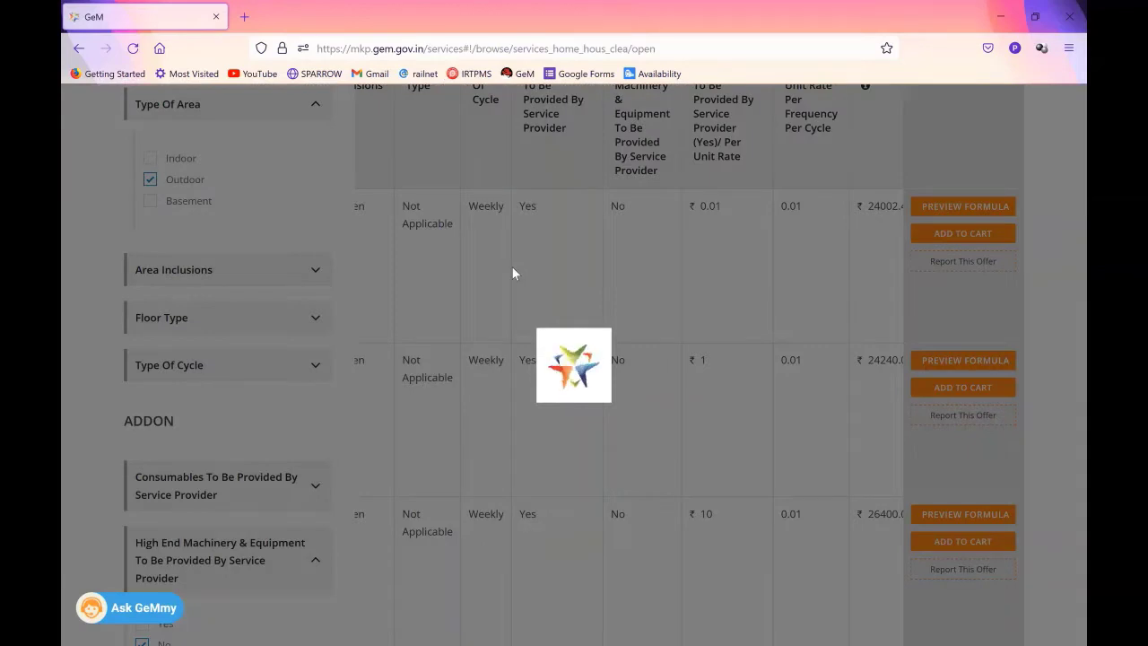
{"action": "scroll", "coordinate": [949, 234], "scroll_direction": "down", "scroll_amount": 1}
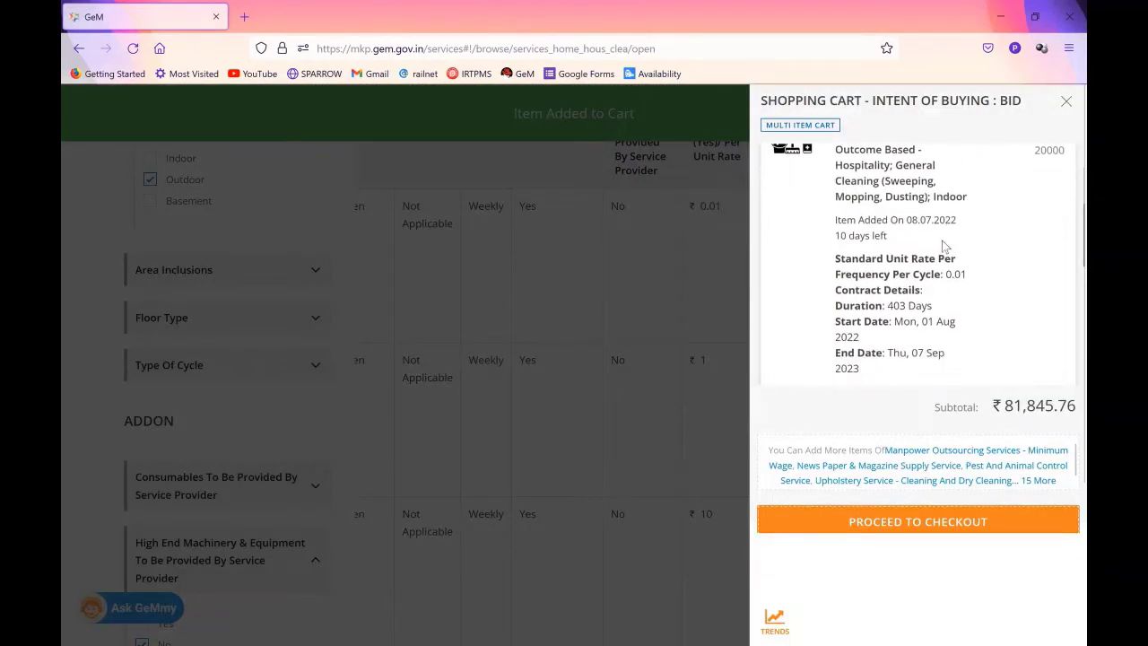
{"action": "scroll", "coordinate": [942, 246], "scroll_direction": "down", "scroll_amount": 2}
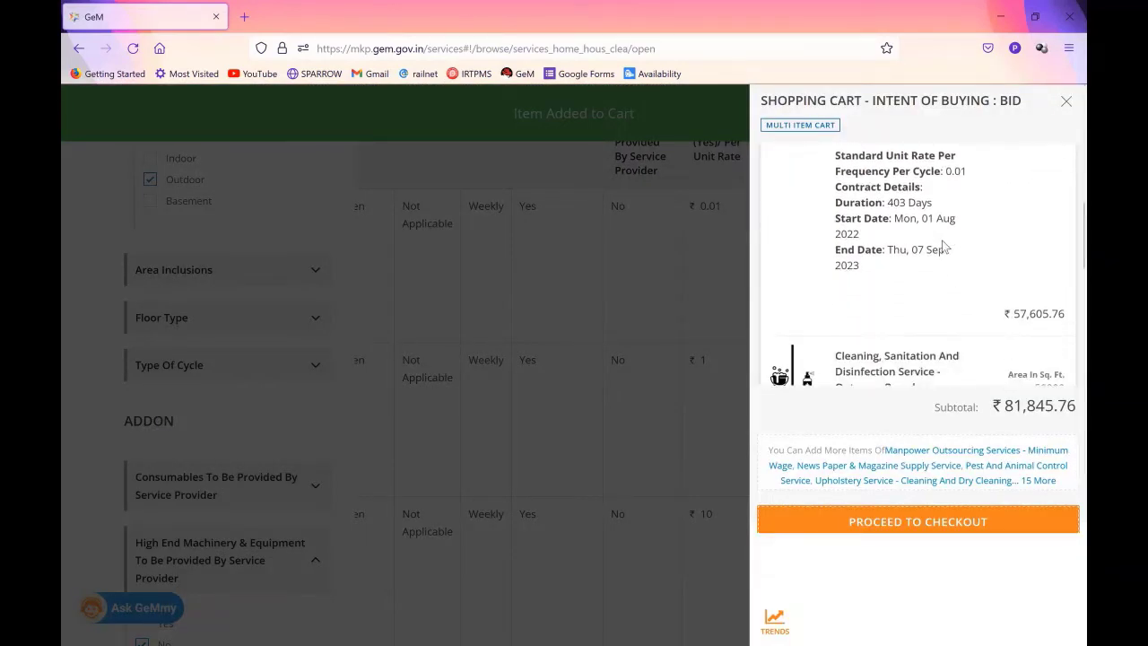
{"action": "scroll", "coordinate": [943, 246], "scroll_direction": "down", "scroll_amount": 1}
{"action": "scroll", "coordinate": [943, 246], "scroll_direction": "down", "scroll_amount": 2}
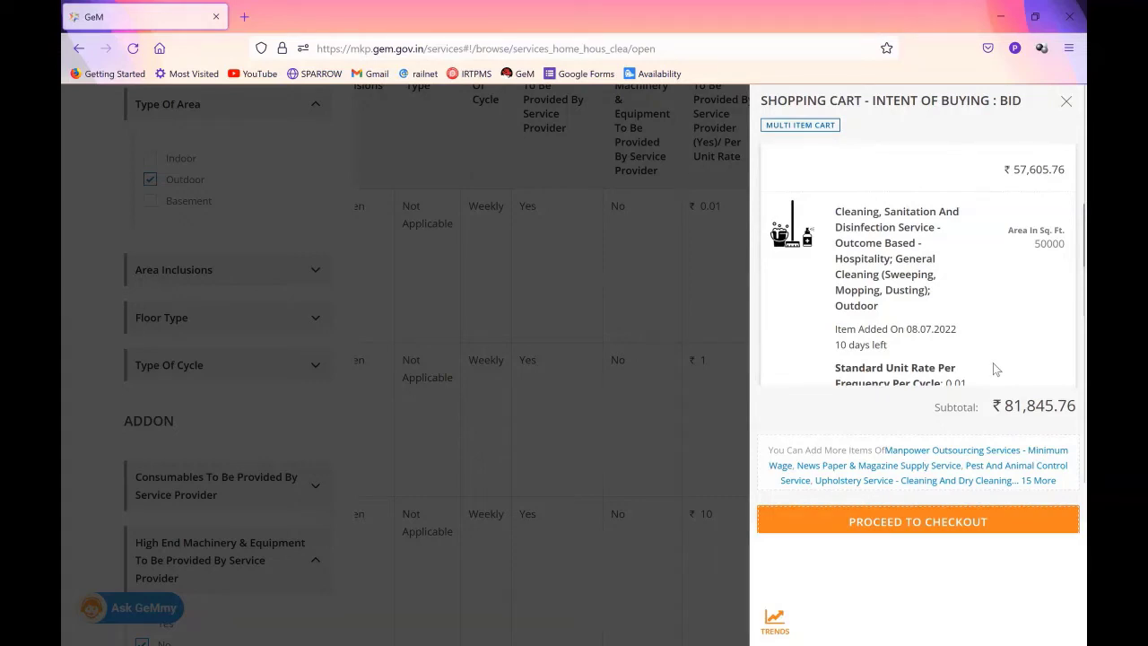
Expand the '15 More' list of other services that can be added
{"action": "left_click", "coordinate": [1040, 481]}
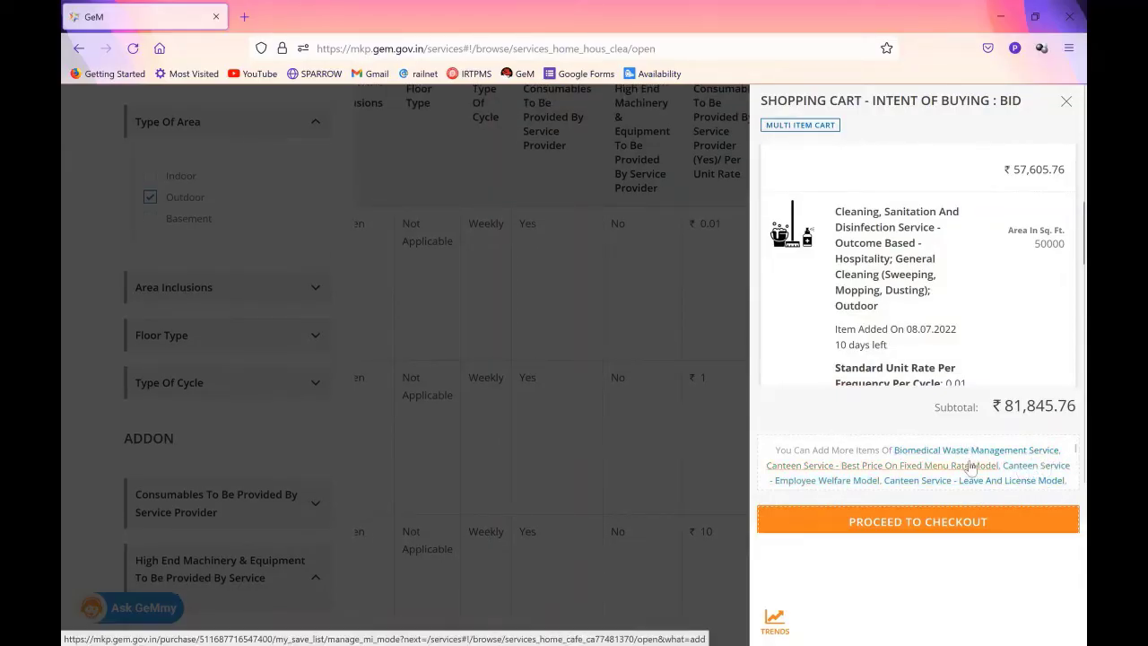
{"action": "scroll", "coordinate": [971, 469], "scroll_direction": "down", "scroll_amount": 2}
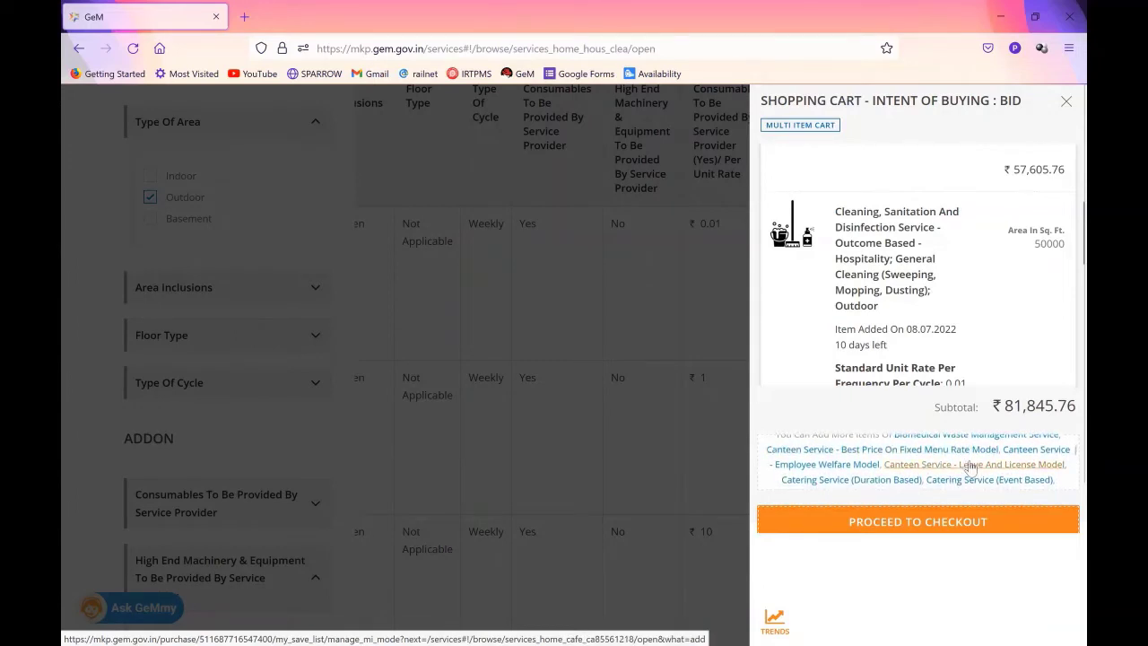
{"action": "scroll", "coordinate": [970, 467], "scroll_direction": "down", "scroll_amount": 3}
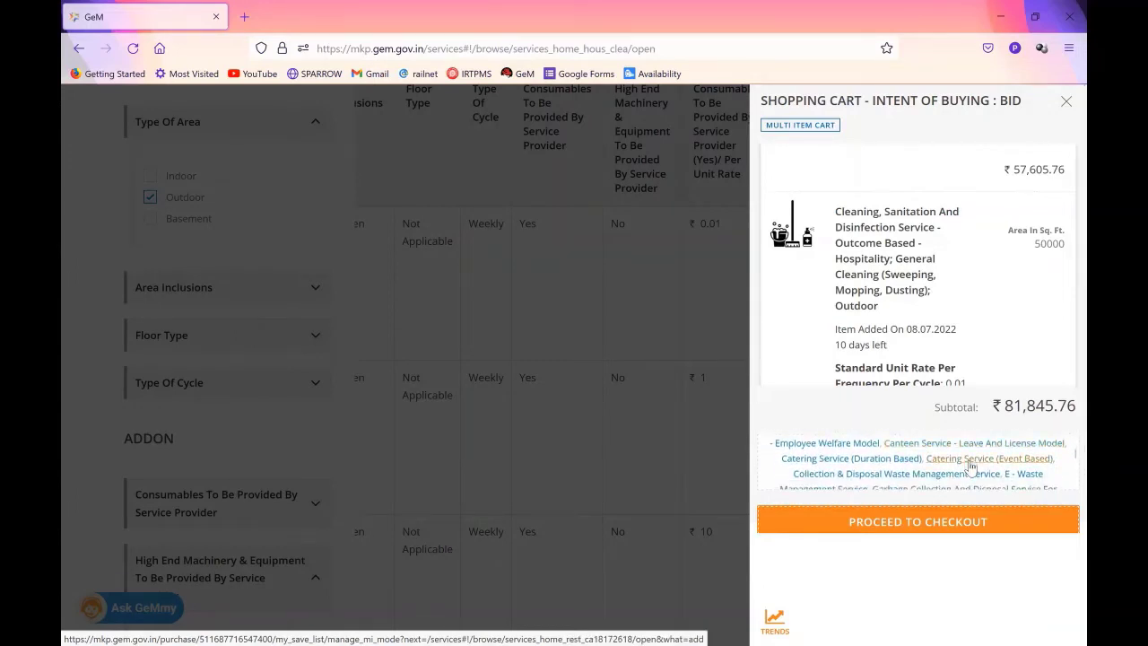
{"action": "scroll", "coordinate": [971, 466], "scroll_direction": "down", "scroll_amount": 1}
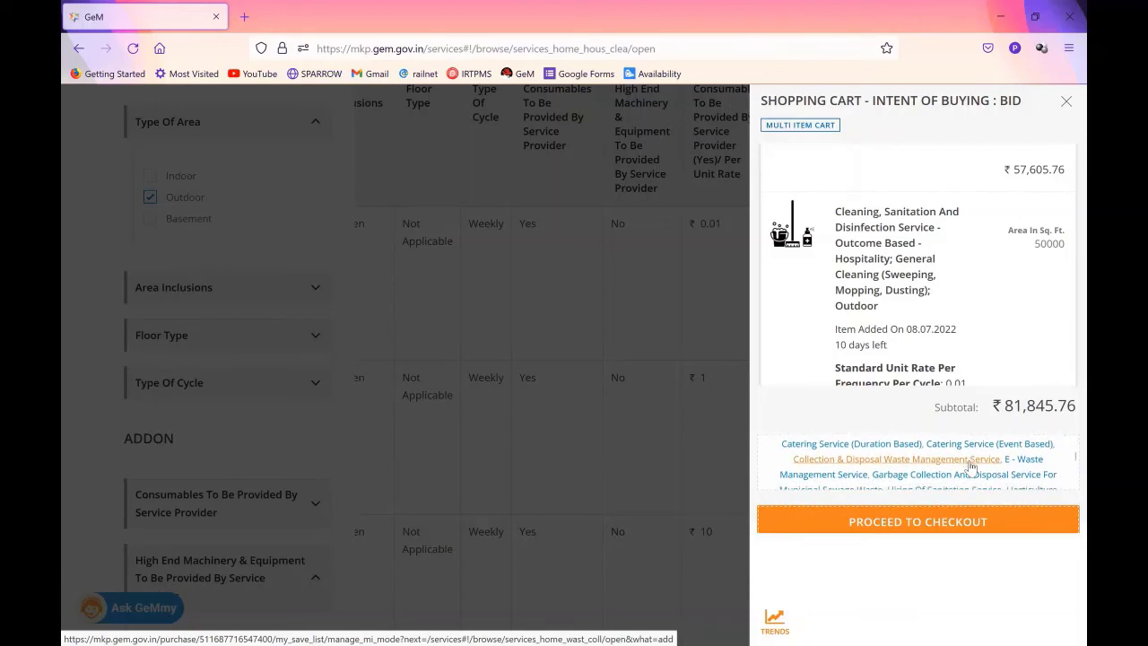
{"action": "scroll", "coordinate": [971, 466], "scroll_direction": "down", "scroll_amount": 2}
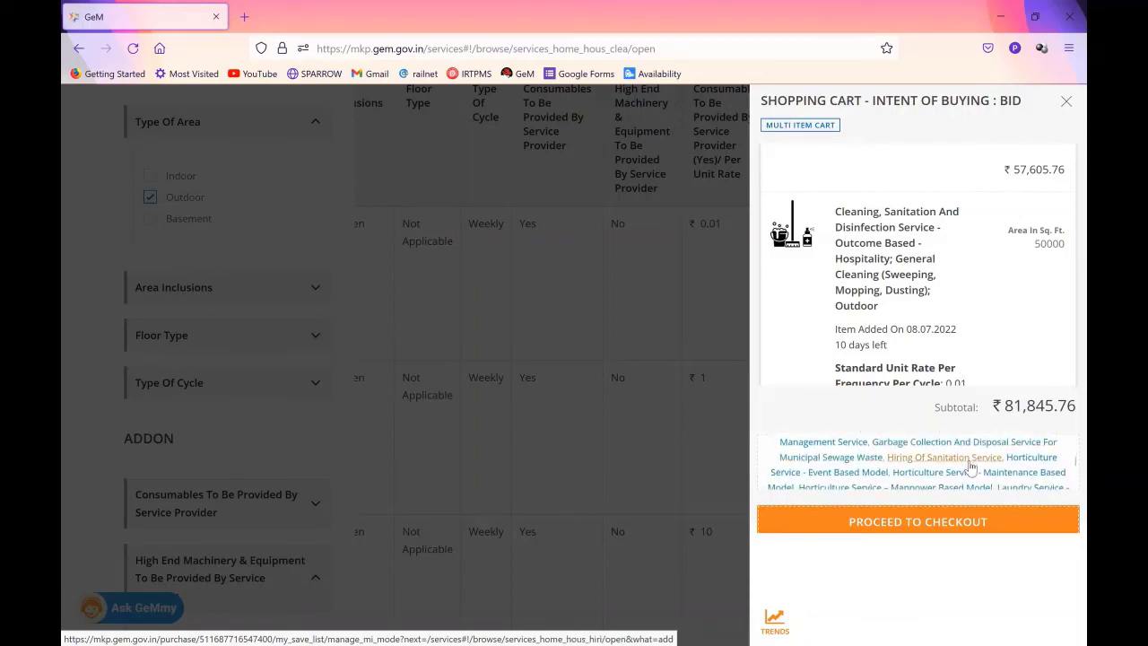
{"action": "scroll", "coordinate": [971, 467], "scroll_direction": "down", "scroll_amount": 2}
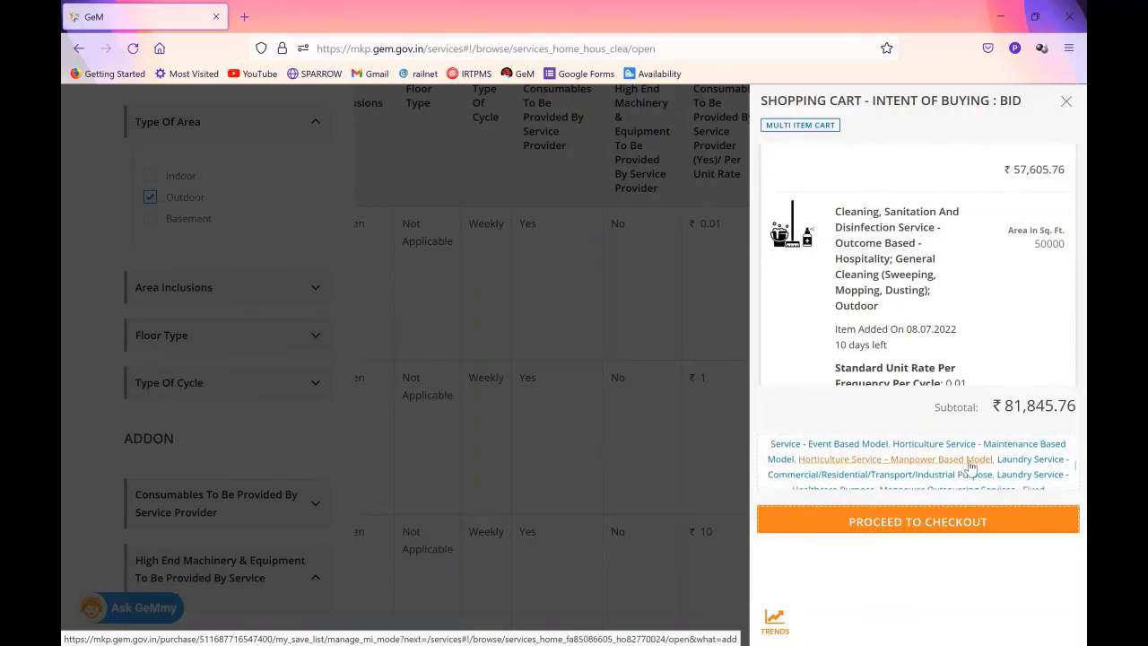
{"action": "scroll", "coordinate": [970, 466], "scroll_direction": "down", "scroll_amount": 2}
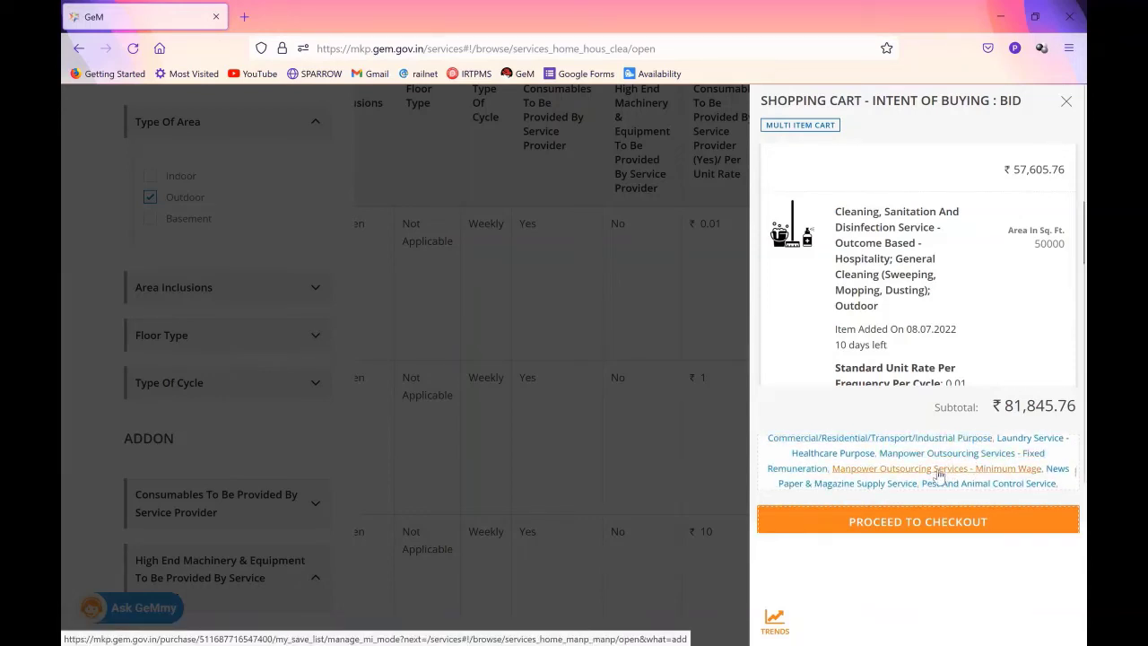
{"action": "left_click", "coordinate": [938, 474]}
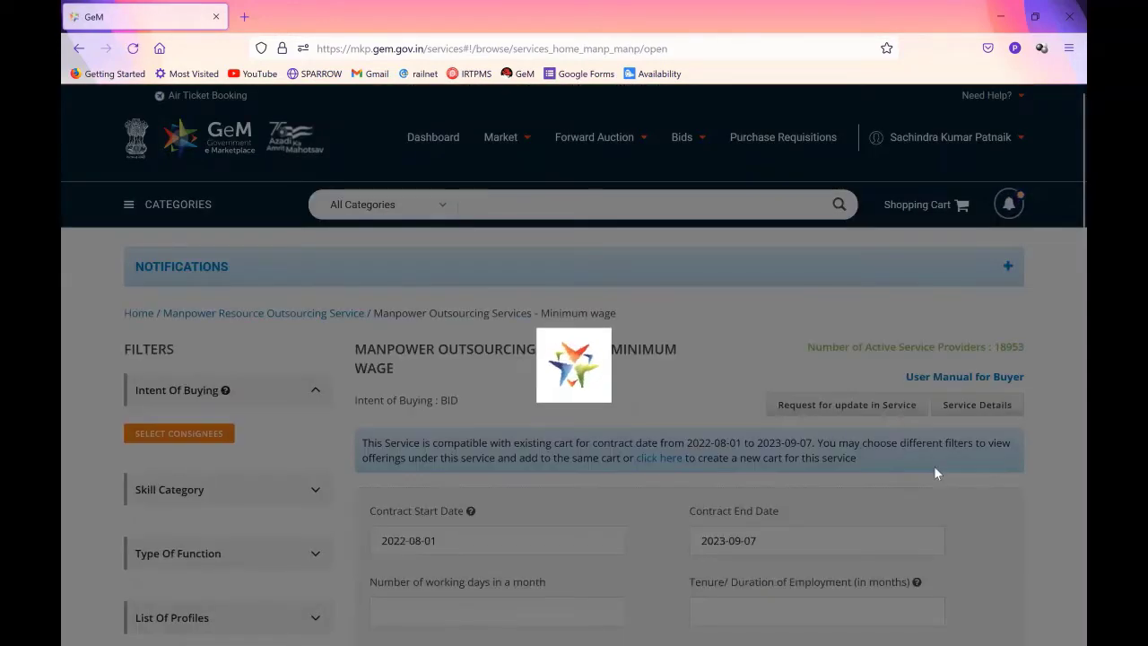
{"action": "scroll", "coordinate": [746, 453], "scroll_direction": "down", "scroll_amount": 3}
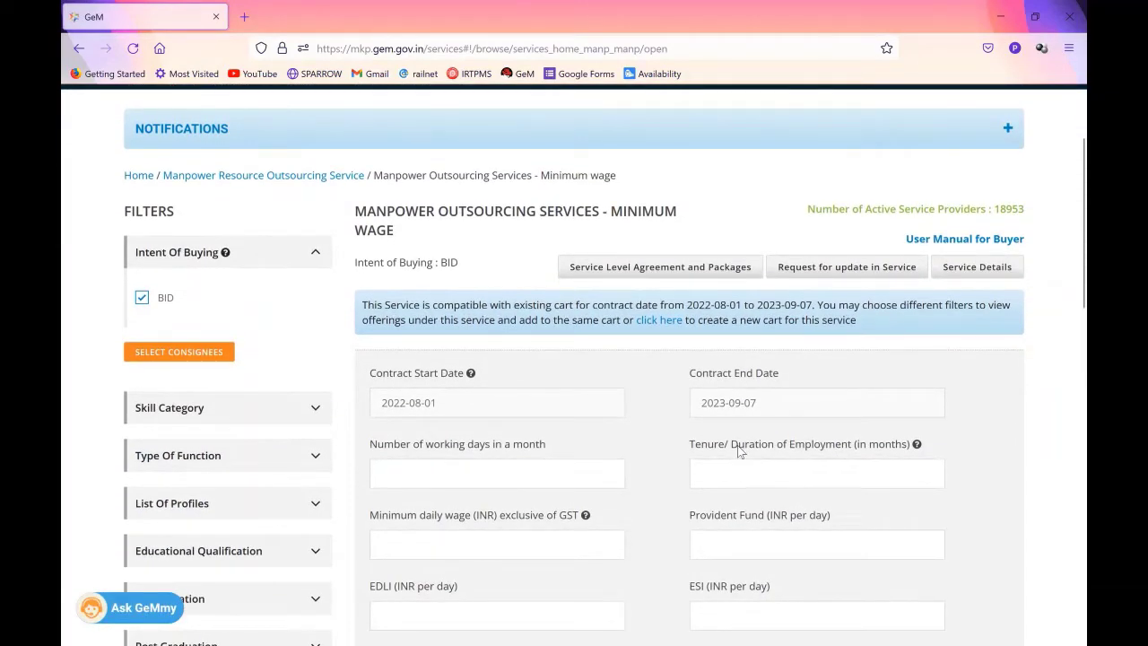
{"action": "scroll", "coordinate": [737, 453], "scroll_direction": "down", "scroll_amount": 1}
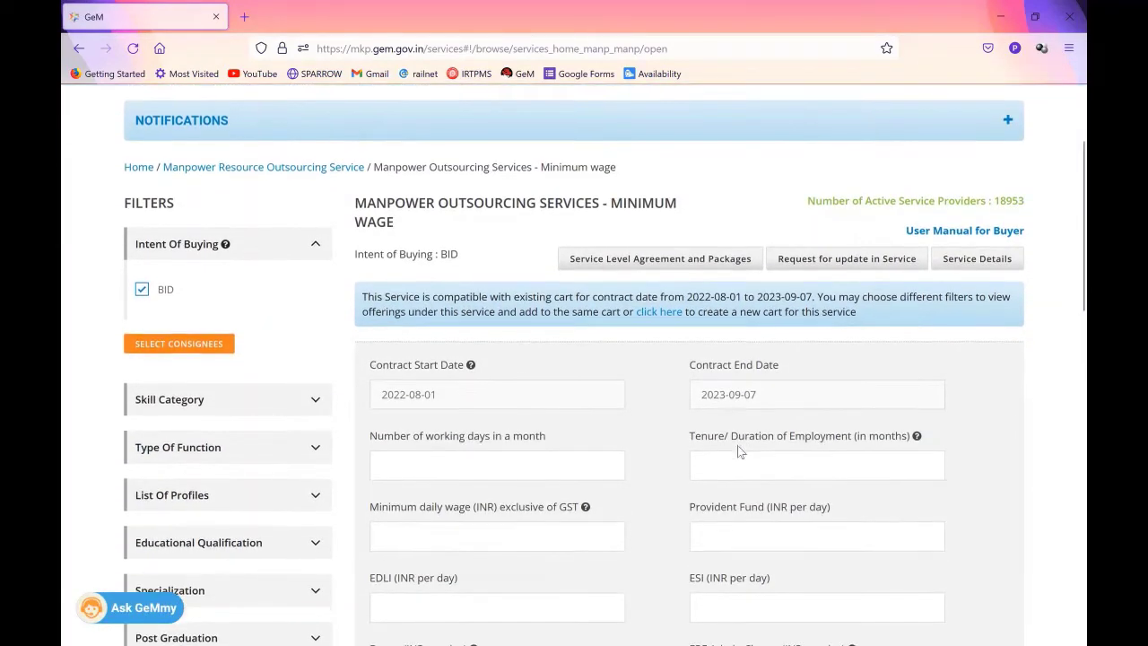
{"action": "scroll", "coordinate": [737, 451], "scroll_direction": "down", "scroll_amount": 1}
{"action": "scroll", "coordinate": [737, 451], "scroll_direction": "down", "scroll_amount": 1}
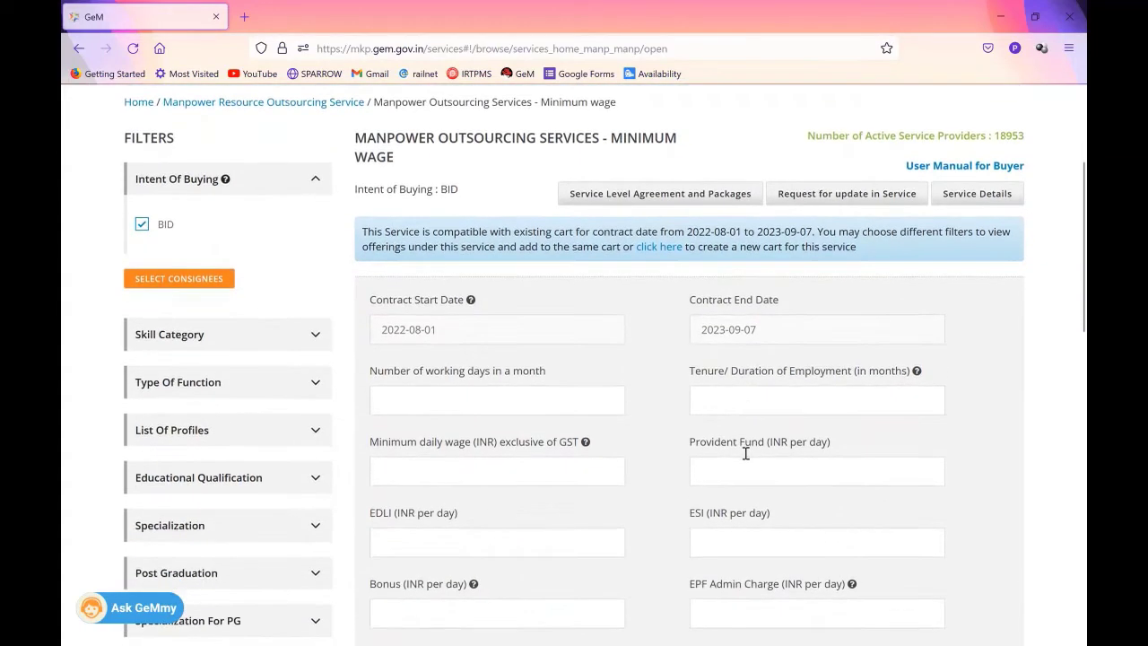
{"action": "scroll", "coordinate": [737, 446], "scroll_direction": "down", "scroll_amount": 1}
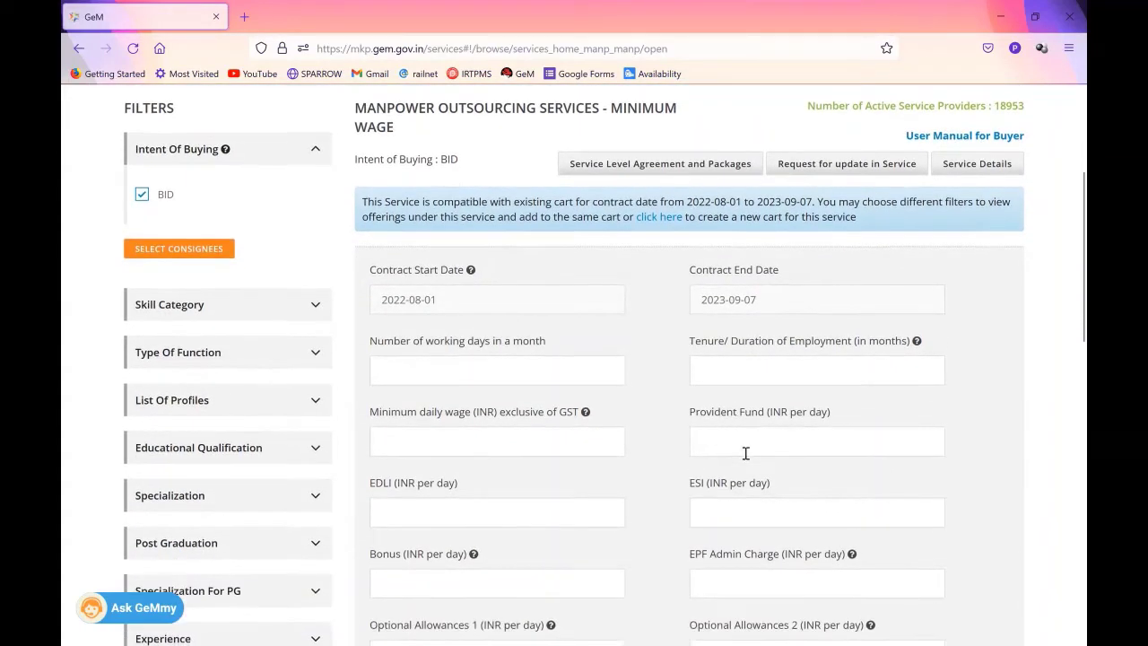
{"action": "scroll", "coordinate": [745, 453], "scroll_direction": "down", "scroll_amount": 1}
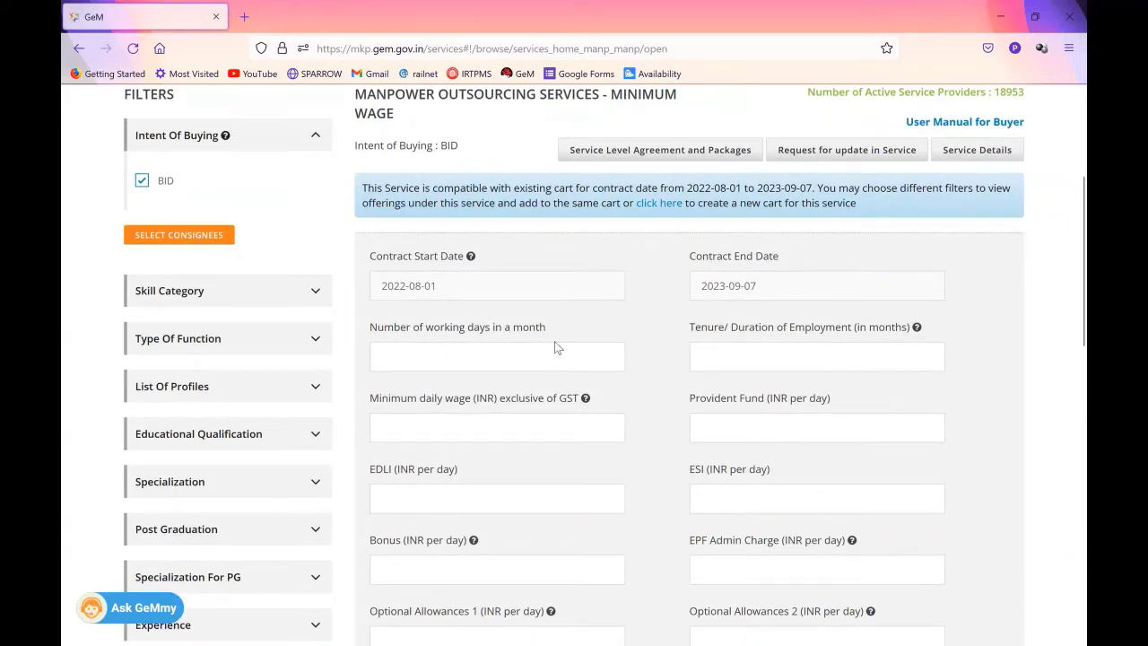
{"action": "scroll", "coordinate": [552, 342], "scroll_direction": "down", "scroll_amount": 1}
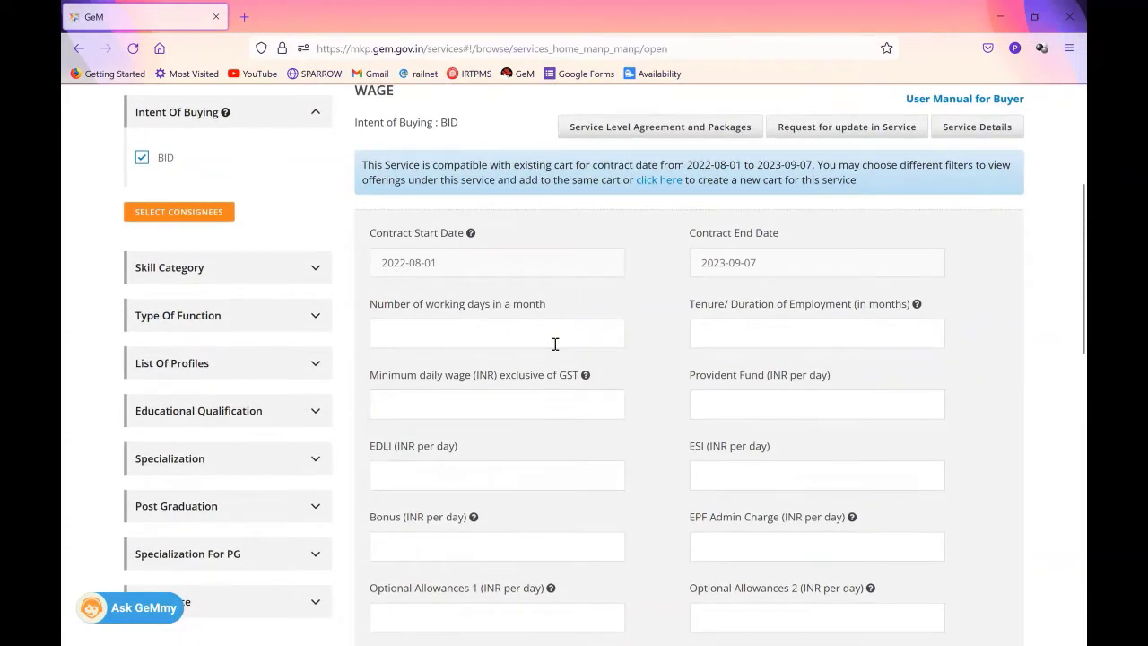
{"action": "scroll", "coordinate": [556, 343], "scroll_direction": "down", "scroll_amount": 1}
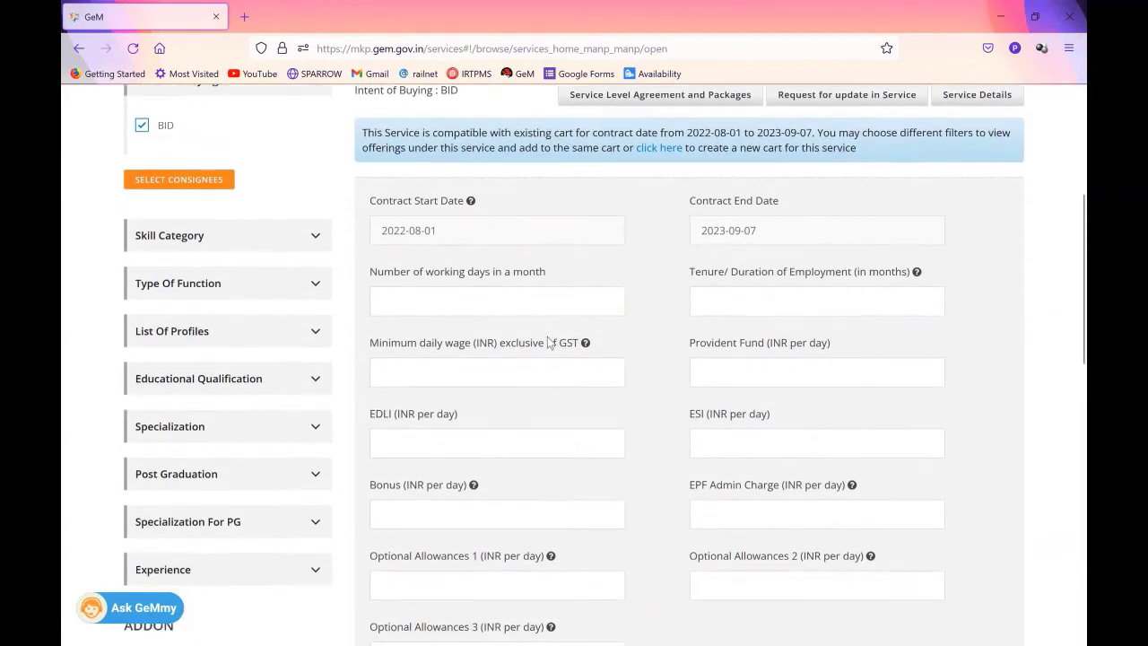
Enter 24 working days per month, 12-month tenure and a 700 minimum daily wage
{"action": "left_click", "coordinate": [485, 314]}
{"action": "type", "text": "24"}
{"action": "type", "text": "12"}
{"action": "left_click", "coordinate": [509, 373]}
{"action": "type", "text": "700"}
Set provident fund to 84, EDLI to 0 and ESI to 28 per day
{"action": "left_click", "coordinate": [744, 388]}
{"action": "type", "text": "84"}
{"action": "left_click", "coordinate": [528, 452]}
{"action": "type", "text": "0"}
{"action": "left_click", "coordinate": [728, 458]}
{"action": "type", "text": "28"}
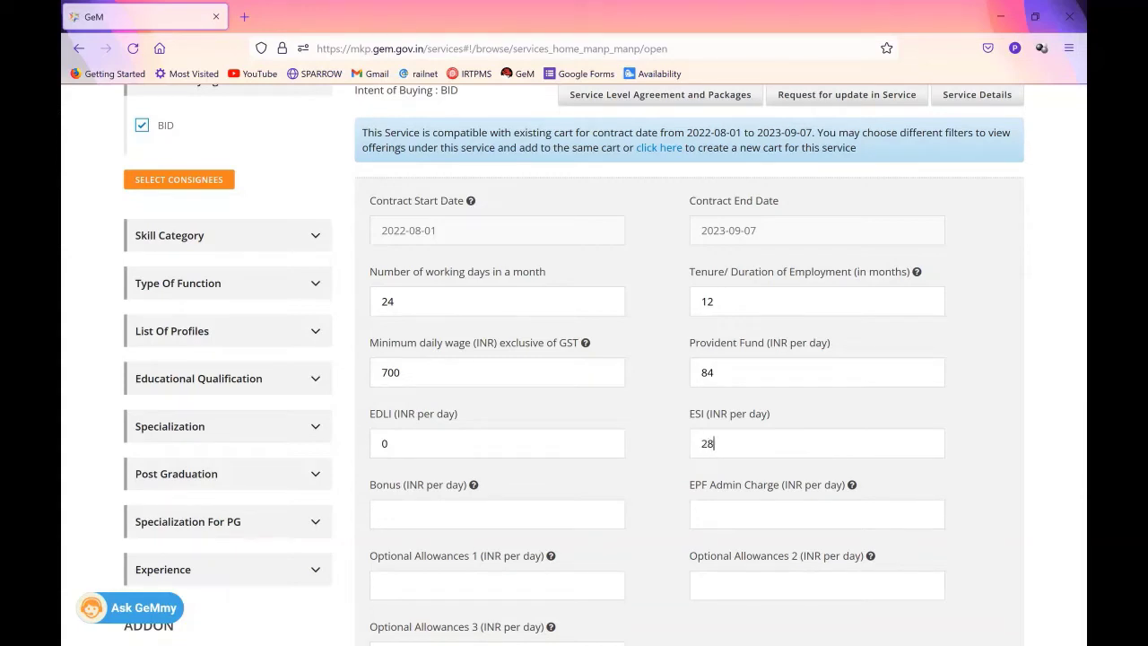
{"action": "scroll", "coordinate": [604, 365], "scroll_direction": "down", "scroll_amount": 1}
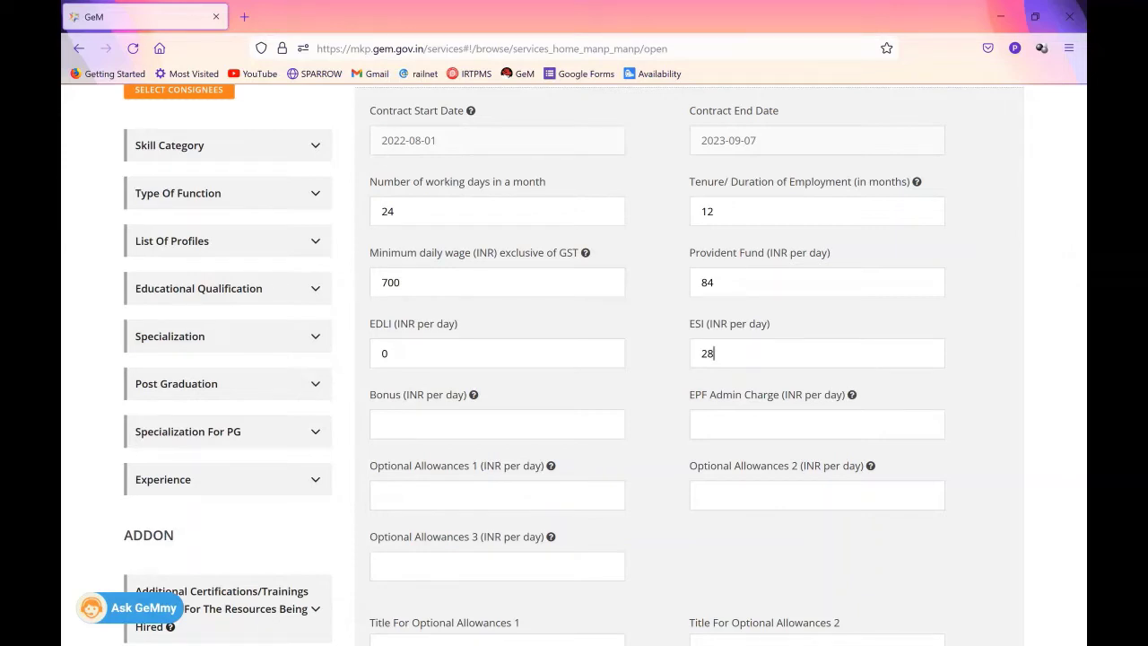
{"action": "scroll", "coordinate": [587, 403], "scroll_direction": "down", "scroll_amount": 3}
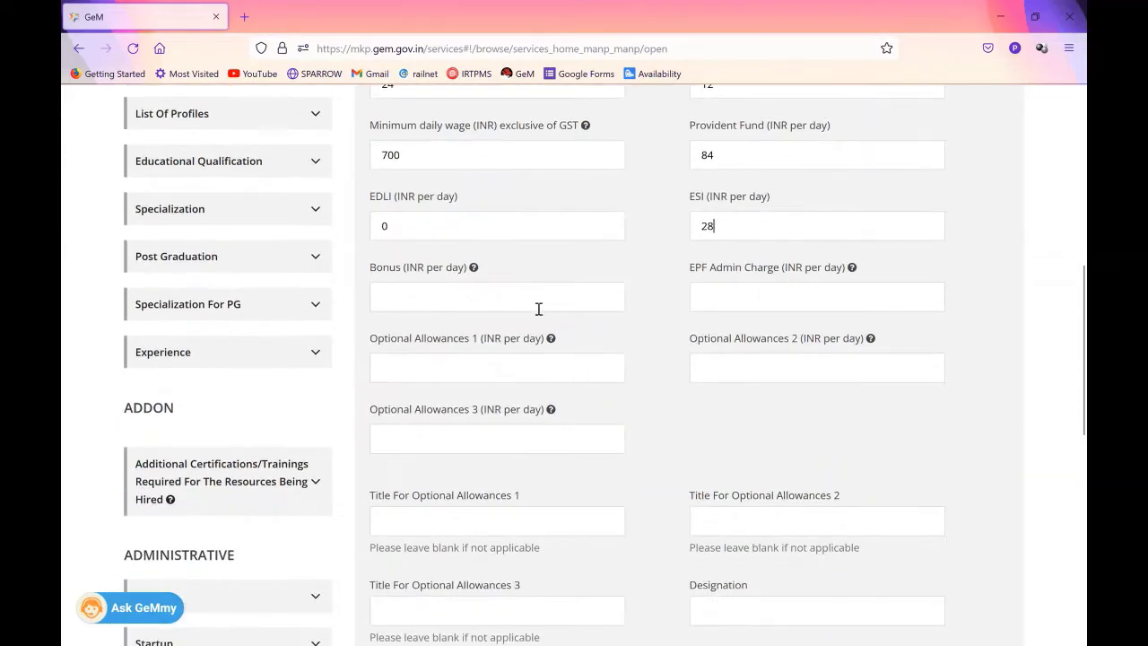
Enter 0 for bonus, EPF admin charge and Optional Allowances 1
{"action": "left_click", "coordinate": [538, 309]}
{"action": "type", "text": "0"}
{"action": "left_click", "coordinate": [731, 311]}
{"action": "type", "text": "0"}
{"action": "left_click", "coordinate": [534, 380]}
{"action": "type", "text": "00"}
Fill the optional allowance titles with NA and the designation with sweeper
{"action": "scroll", "coordinate": [454, 434], "scroll_direction": "down", "scroll_amount": 3}
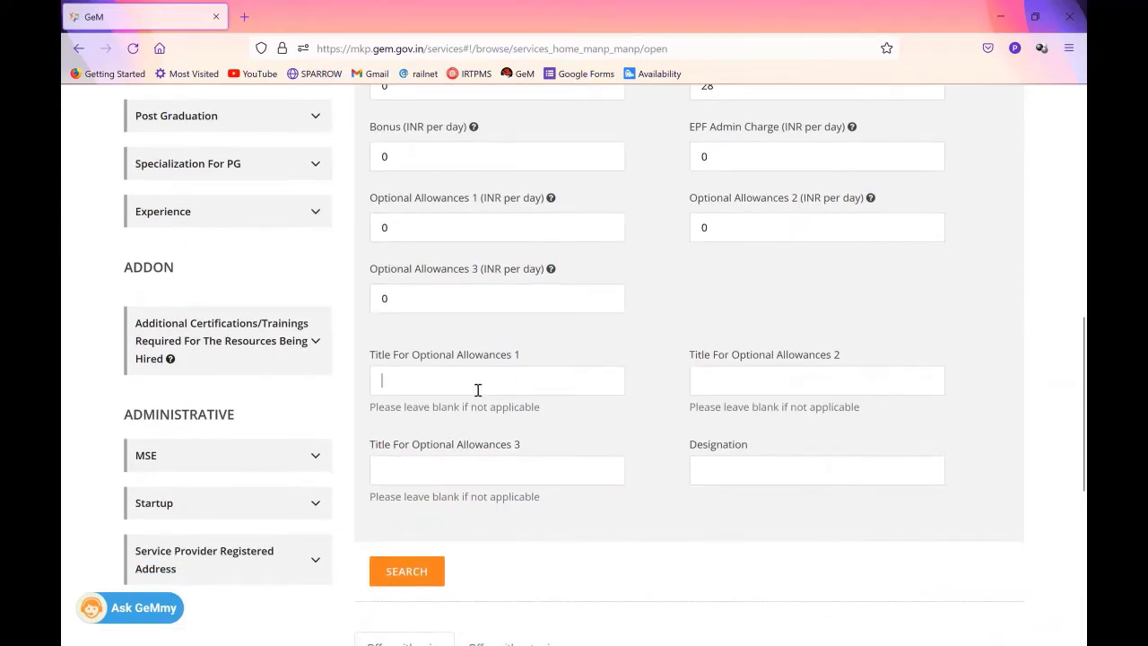
{"action": "left_click", "coordinate": [478, 390]}
{"action": "type", "text": "NA"}
{"action": "type", "text": "NA"}
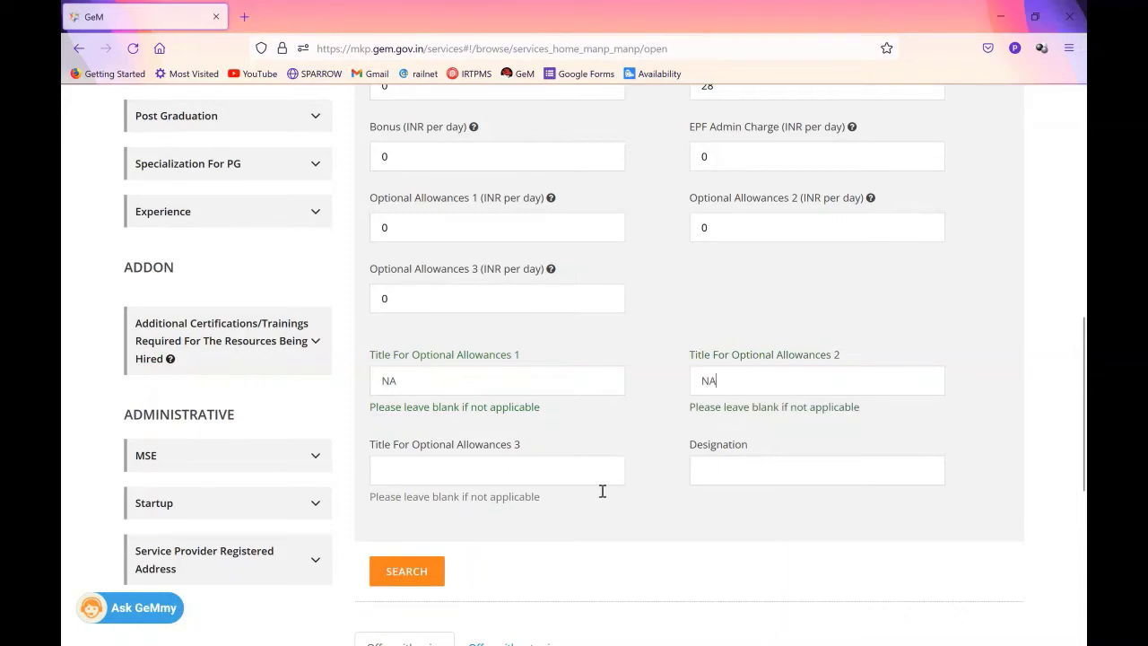
{"action": "left_click", "coordinate": [555, 481]}
{"action": "type", "text": "NA"}
{"action": "type", "text": "sweeper"}
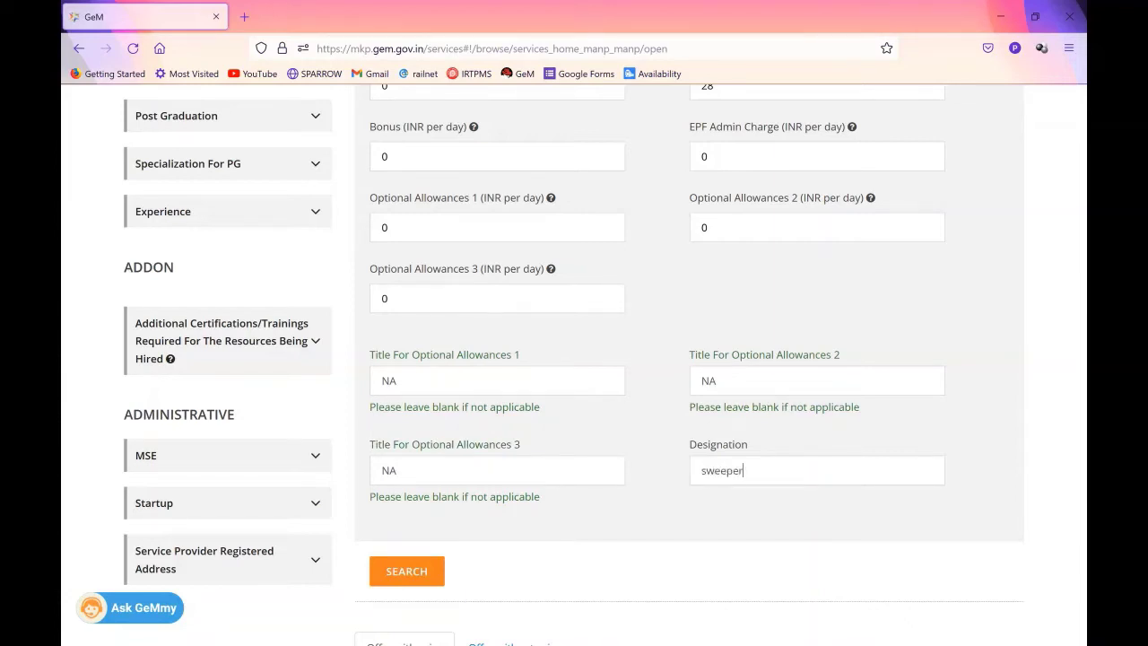
{"action": "scroll", "coordinate": [716, 247], "scroll_direction": "up", "scroll_amount": 5}
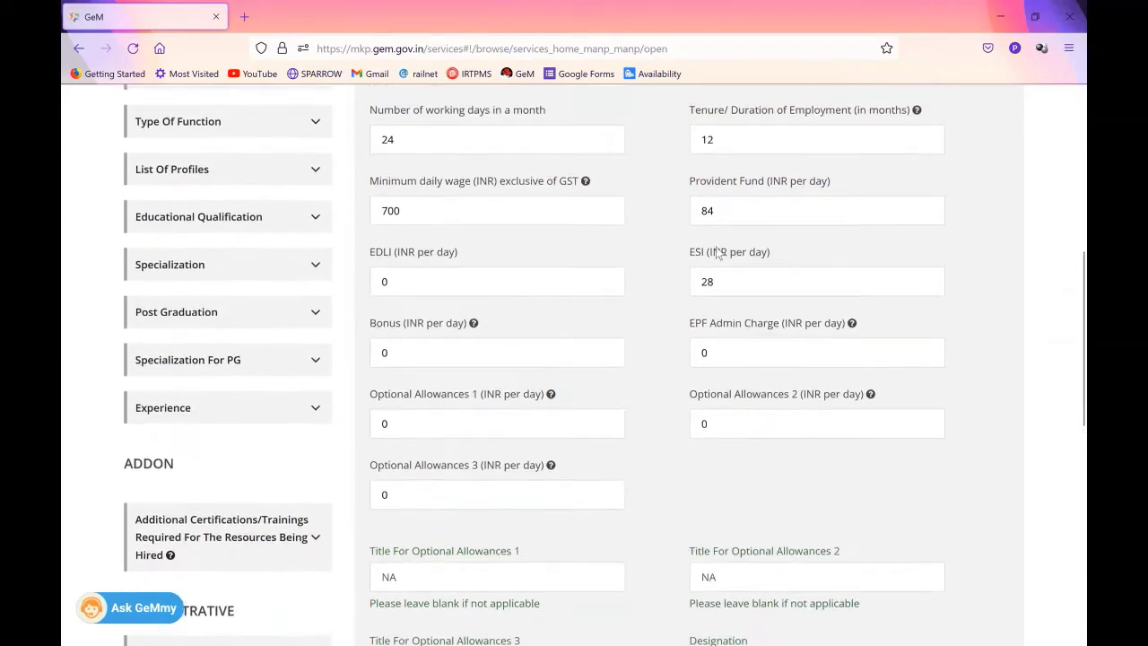
{"action": "scroll", "coordinate": [716, 247], "scroll_direction": "up", "scroll_amount": 2}
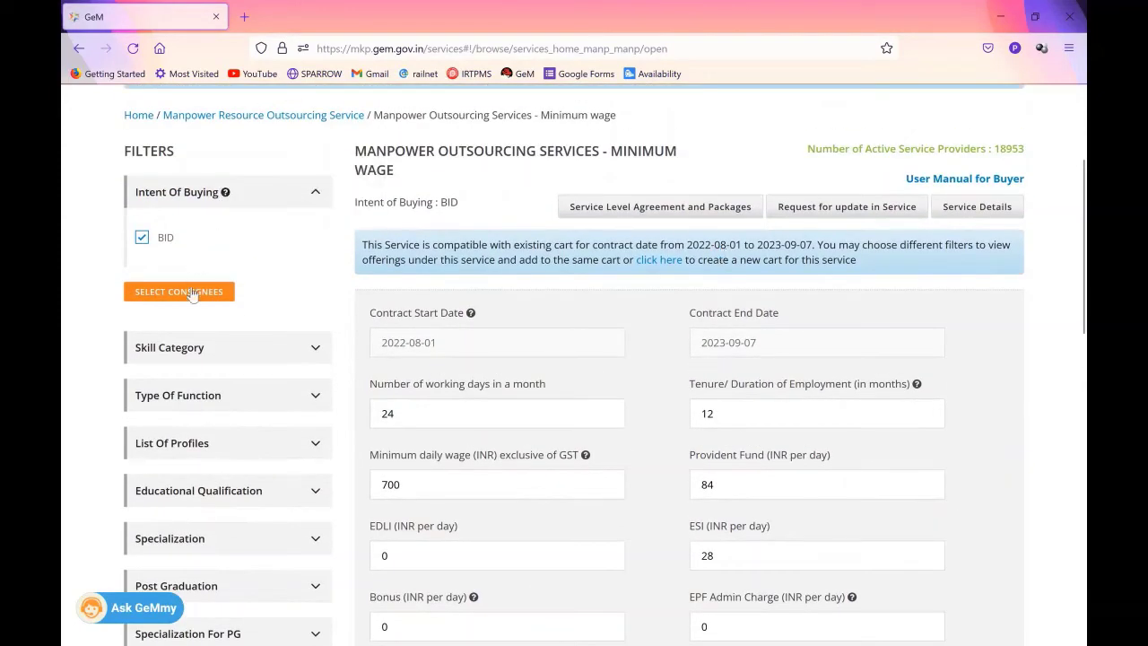
Change the Gujarat consignee's number of resources to be hired to 10 and confirm
{"action": "left_click", "coordinate": [191, 295]}
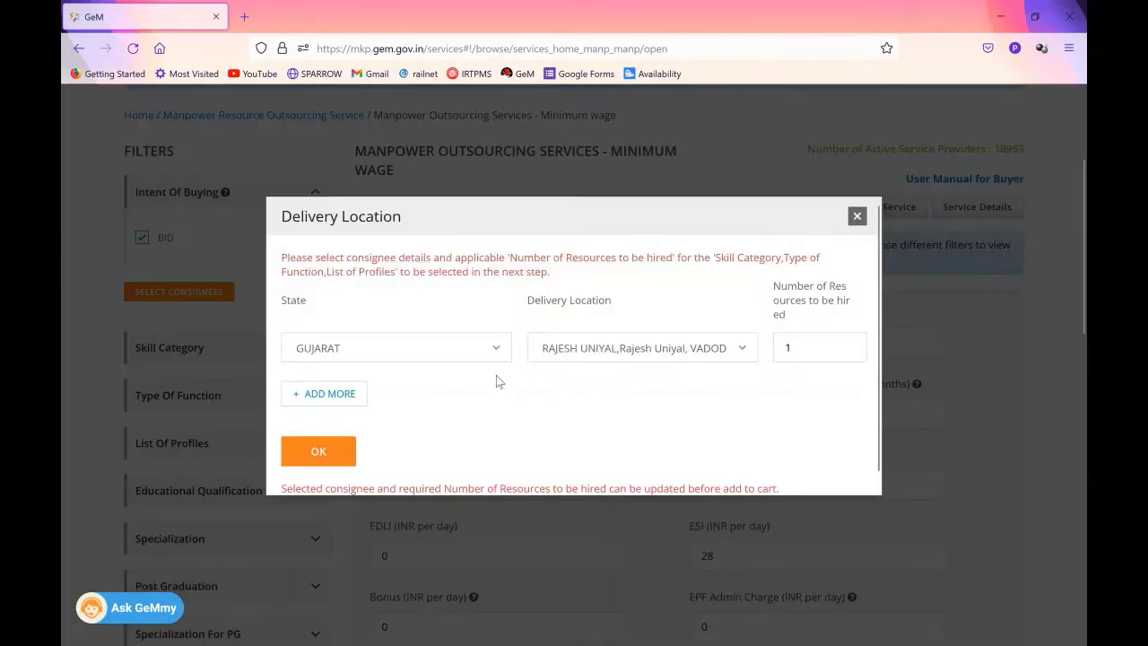
{"action": "left_click", "coordinate": [811, 356]}
{"action": "type", "text": "0"}
{"action": "left_click", "coordinate": [338, 453]}
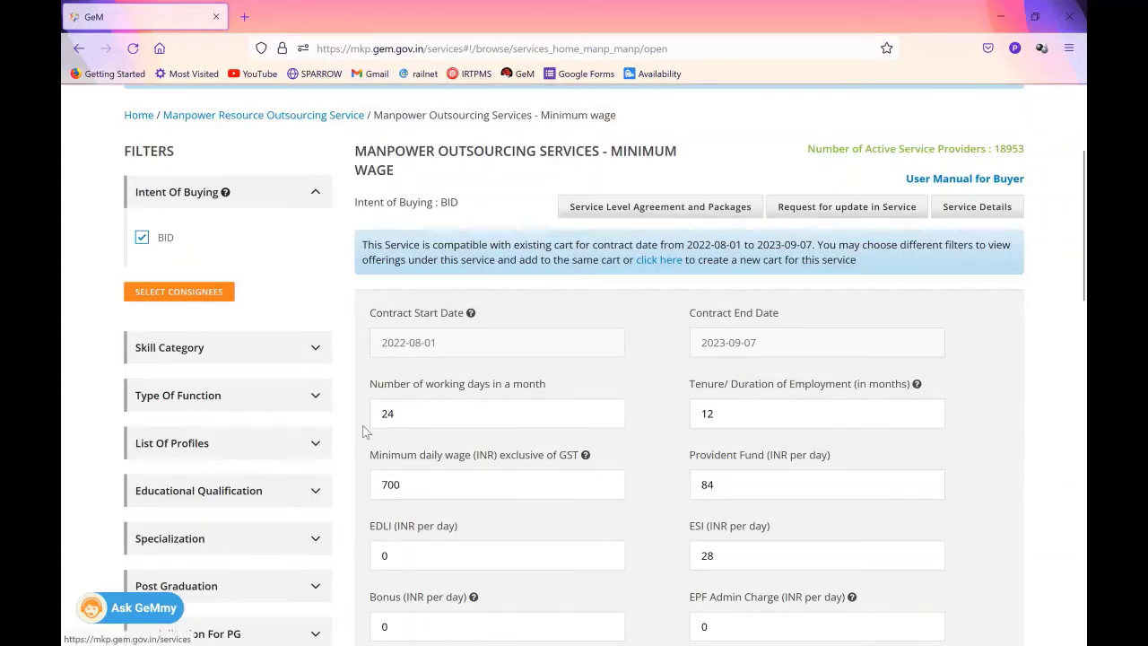
{"action": "scroll", "coordinate": [349, 399], "scroll_direction": "down", "scroll_amount": 2}
Filter manpower offers to Unskilled skill category and Others function type
{"action": "left_click", "coordinate": [291, 206]}
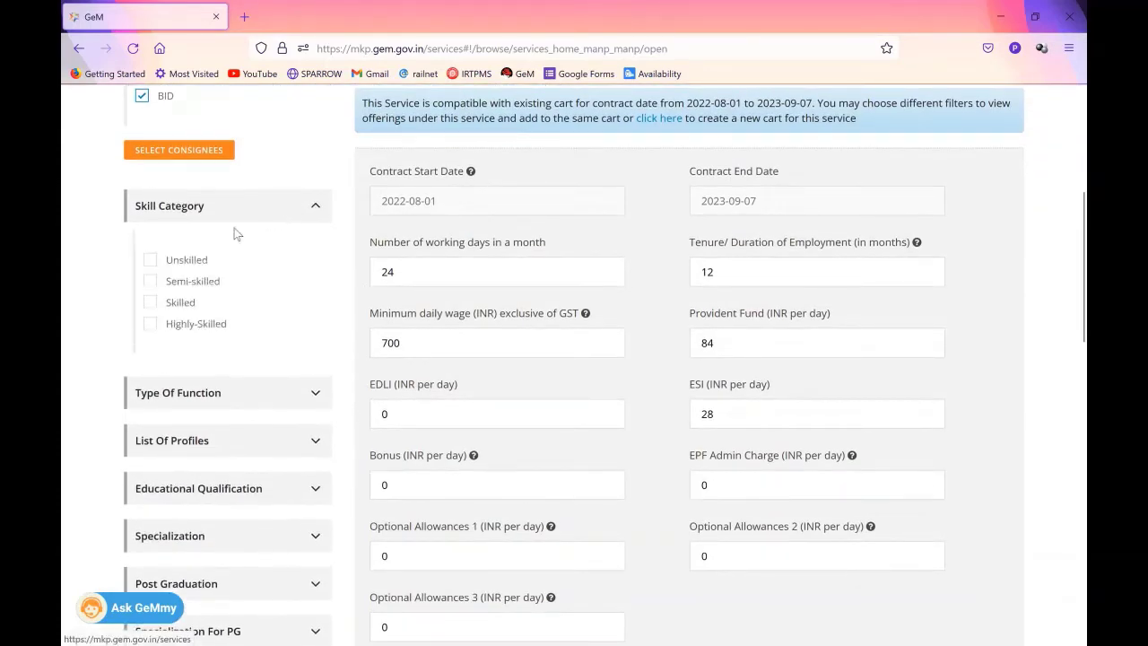
{"action": "left_click", "coordinate": [189, 261]}
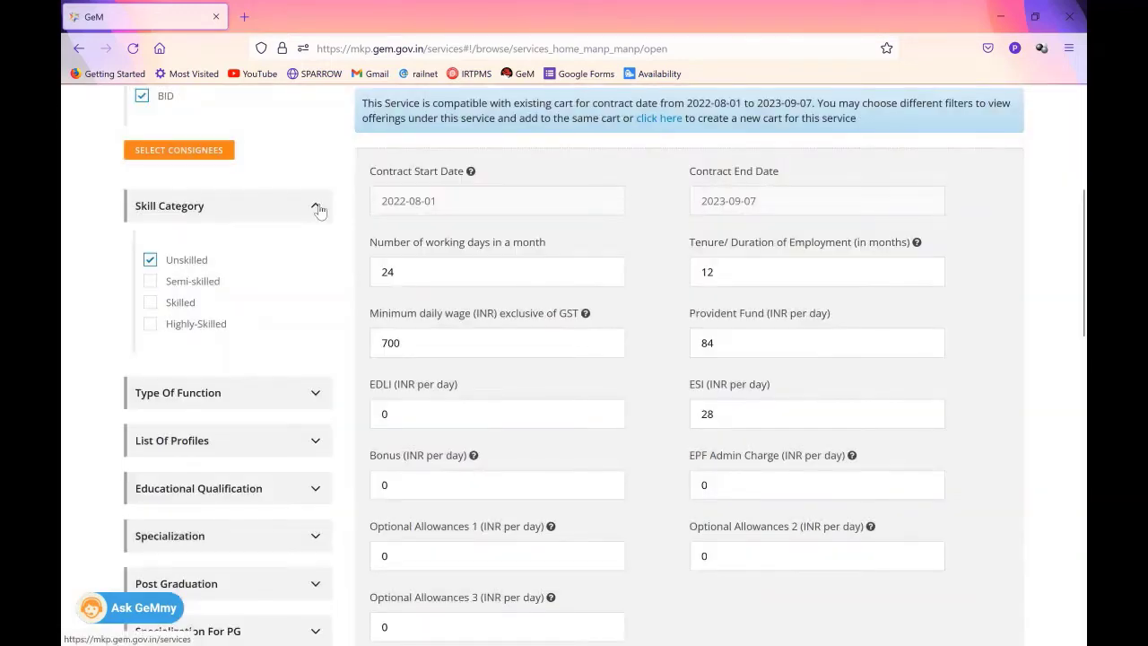
{"action": "left_click", "coordinate": [318, 209]}
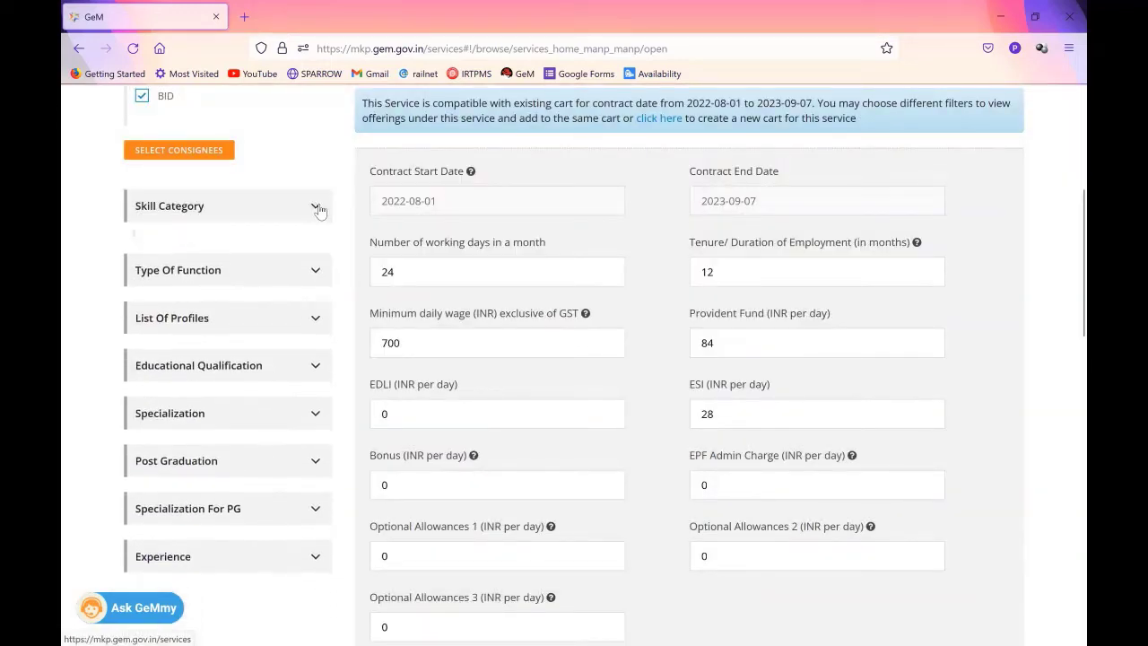
{"action": "left_click", "coordinate": [319, 256]}
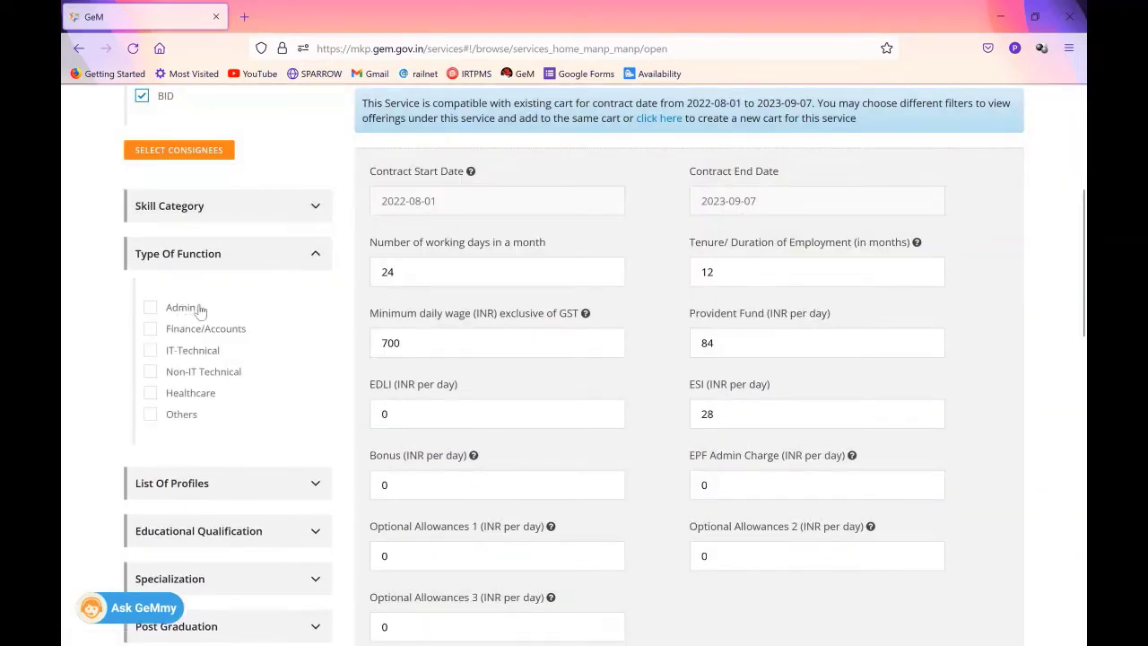
{"action": "left_click", "coordinate": [189, 416]}
{"action": "left_click", "coordinate": [316, 256]}
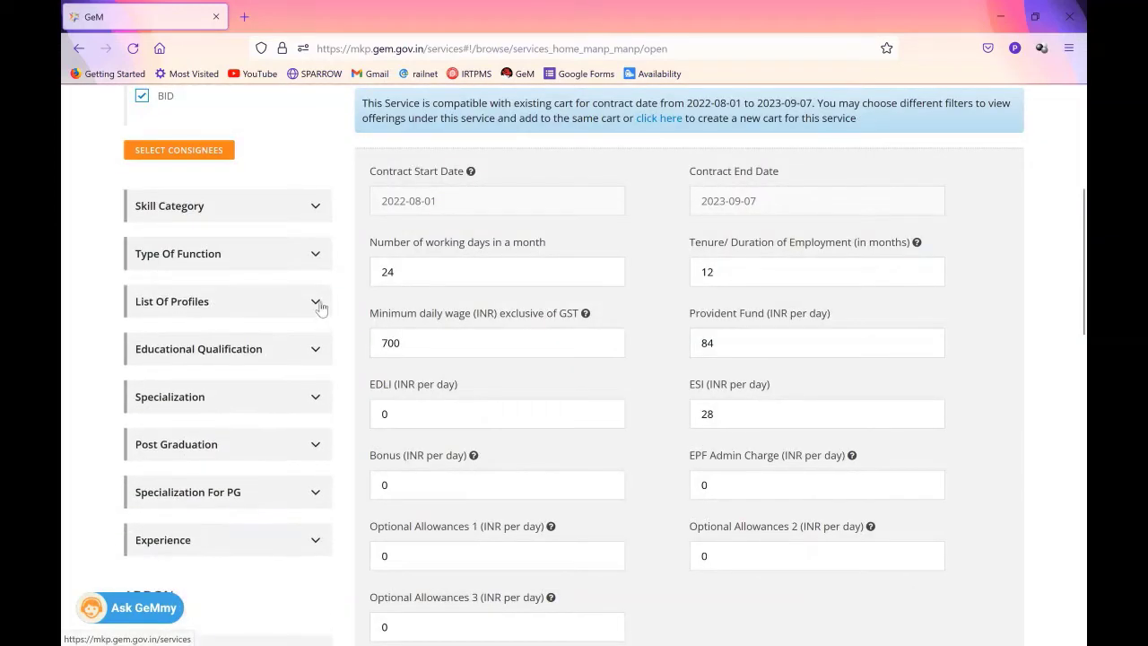
Choose the Sweeper profile and set educational qualification to Not Required
{"action": "left_click", "coordinate": [315, 303]}
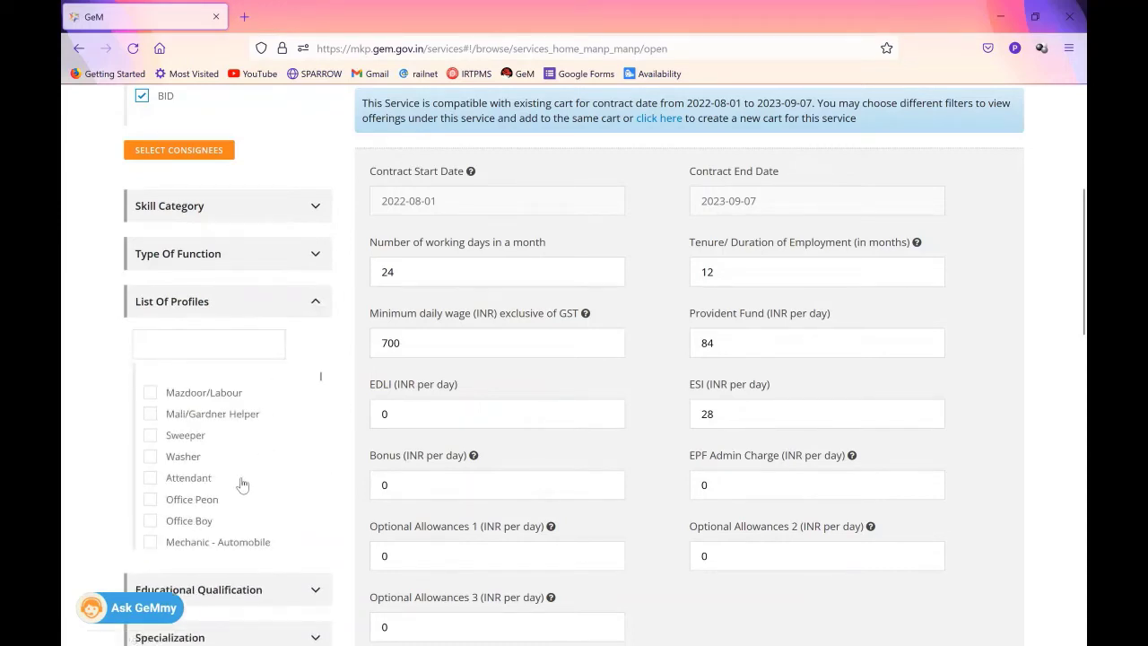
{"action": "left_click", "coordinate": [197, 439]}
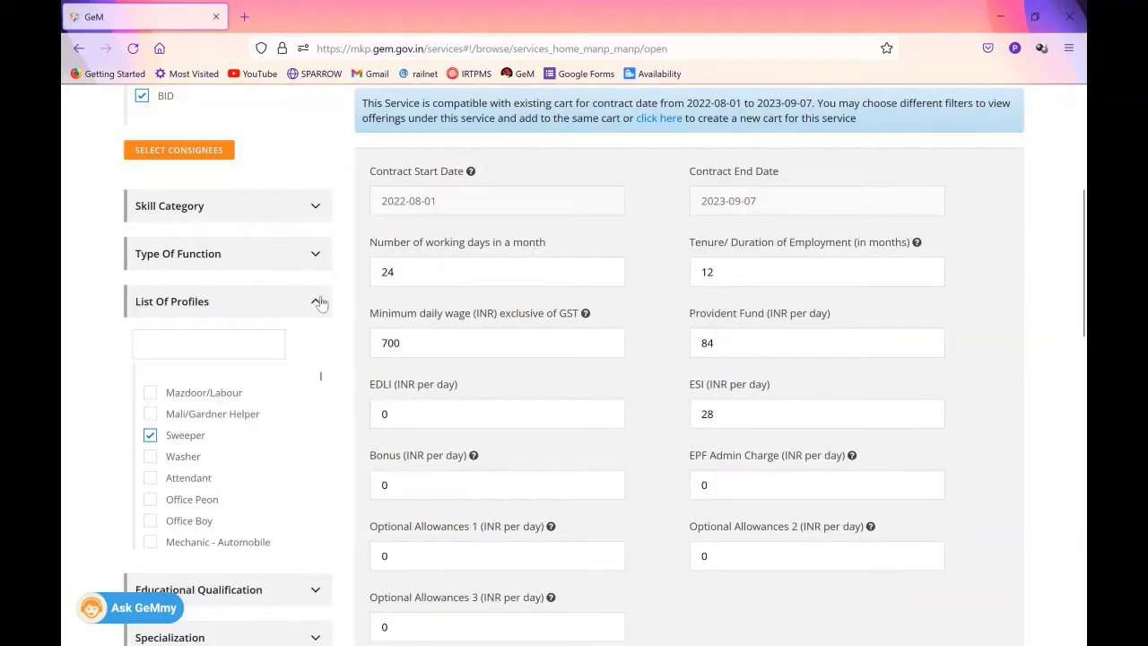
{"action": "left_click", "coordinate": [318, 302]}
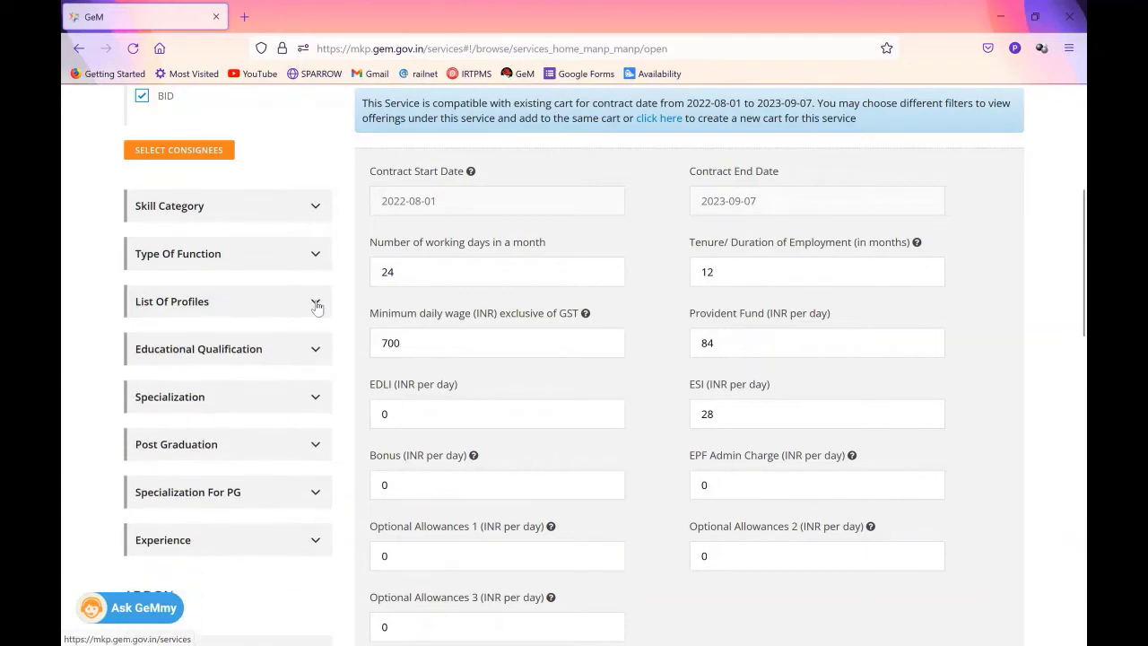
{"action": "scroll", "coordinate": [316, 307], "scroll_direction": "down", "scroll_amount": 1}
{"action": "left_click", "coordinate": [324, 261]}
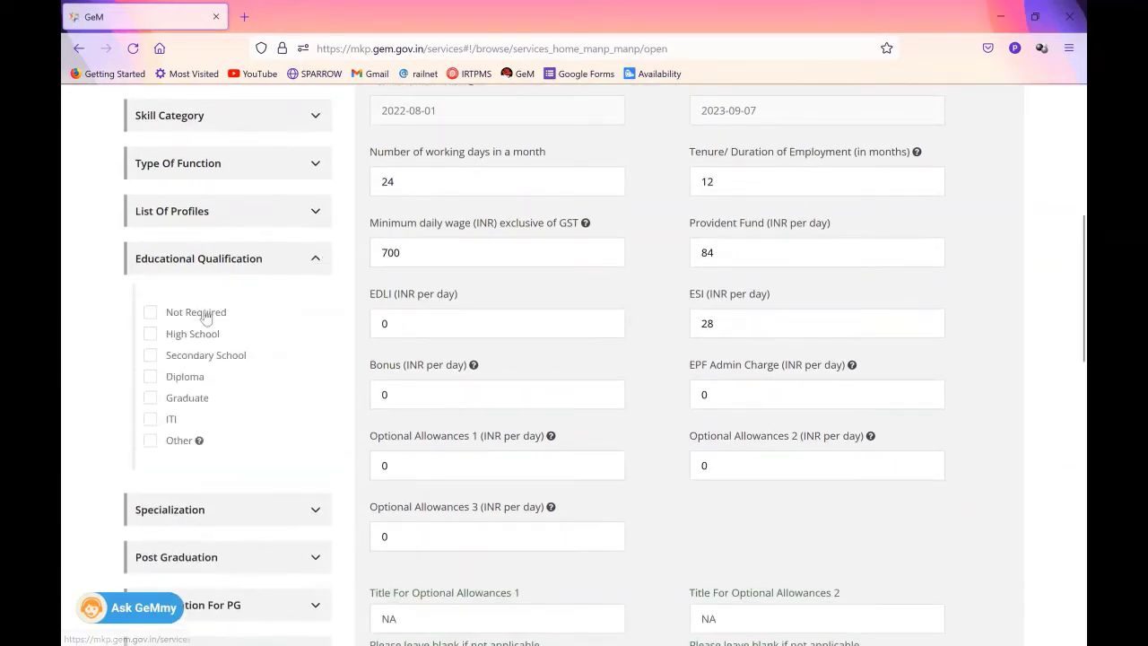
{"action": "left_click", "coordinate": [201, 311]}
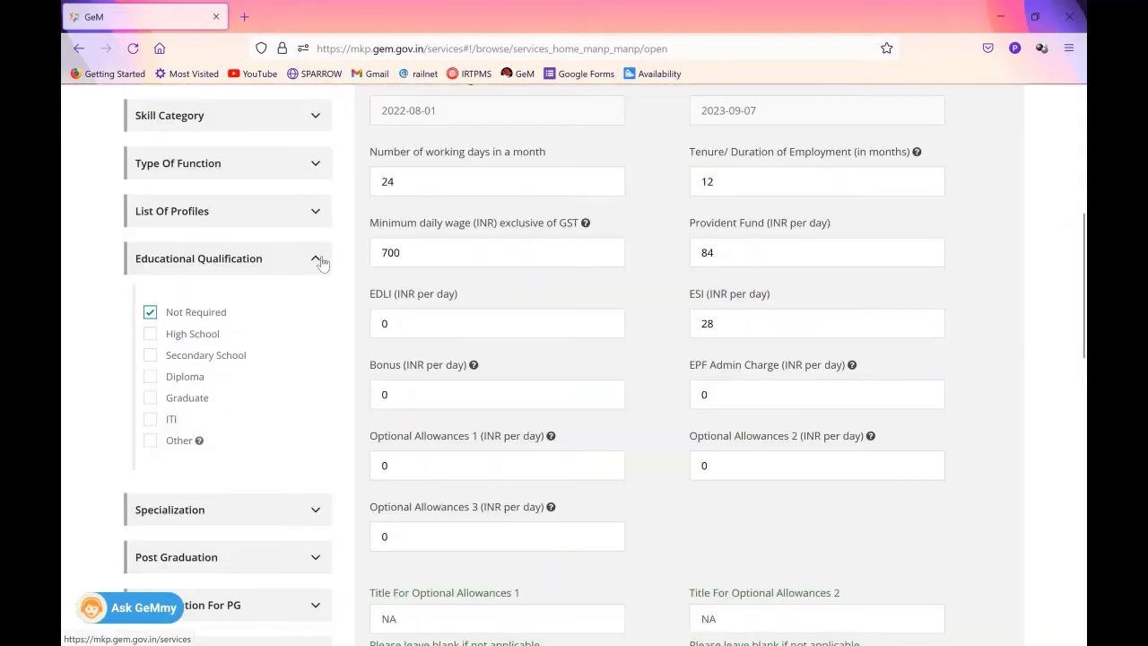
{"action": "left_click", "coordinate": [320, 258]}
Set both Specialization and Post Graduation filters to Not Required
{"action": "left_click", "coordinate": [318, 309]}
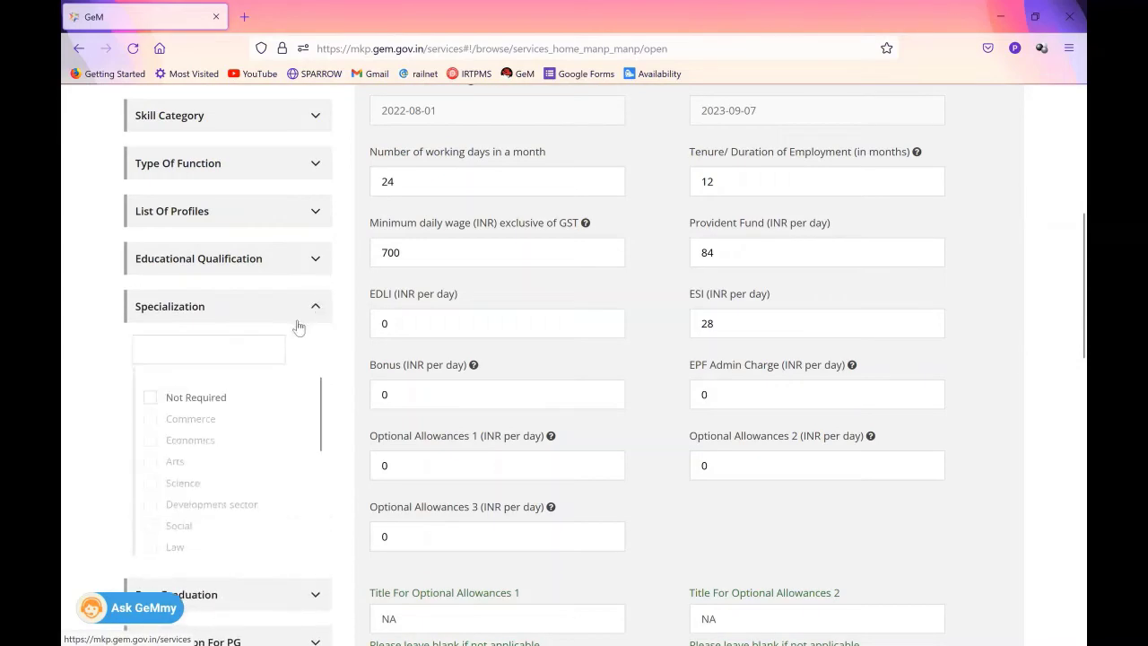
{"action": "left_click", "coordinate": [219, 398]}
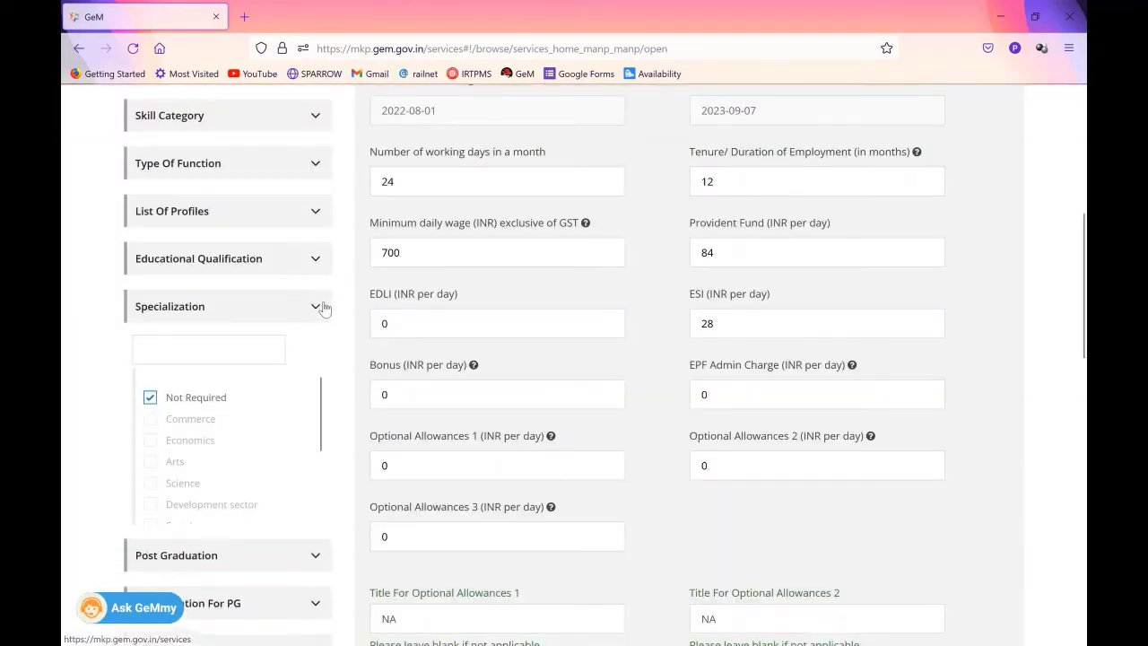
{"action": "left_click", "coordinate": [324, 310]}
{"action": "scroll", "coordinate": [325, 308], "scroll_direction": "down", "scroll_amount": 3}
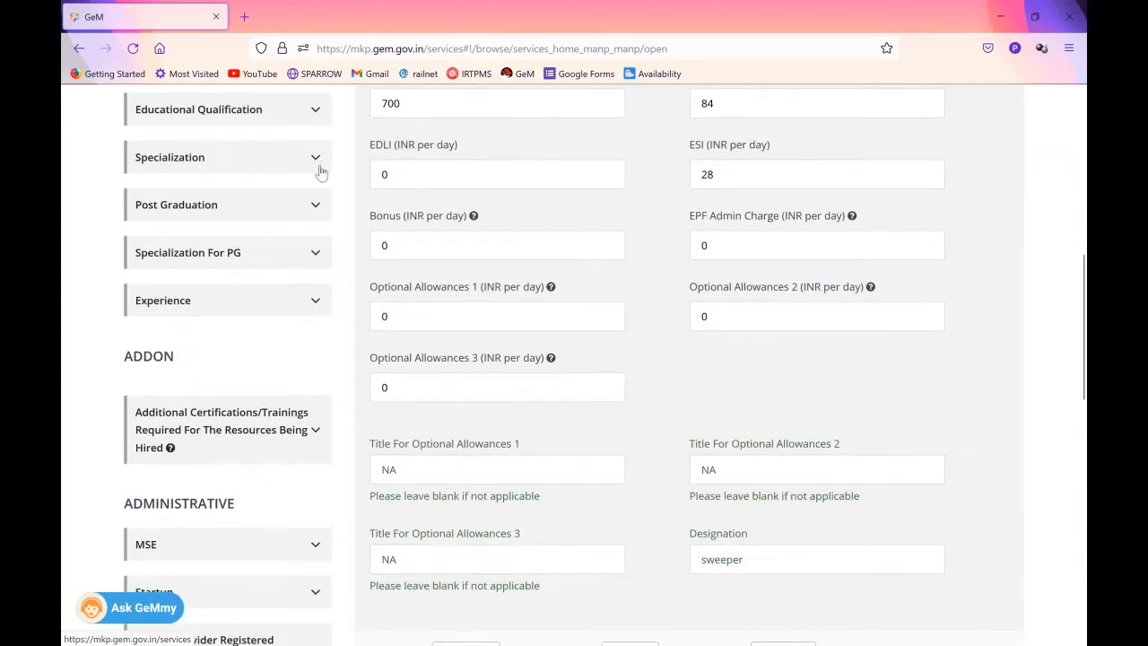
{"action": "left_click", "coordinate": [316, 216]}
{"action": "left_click", "coordinate": [210, 257]}
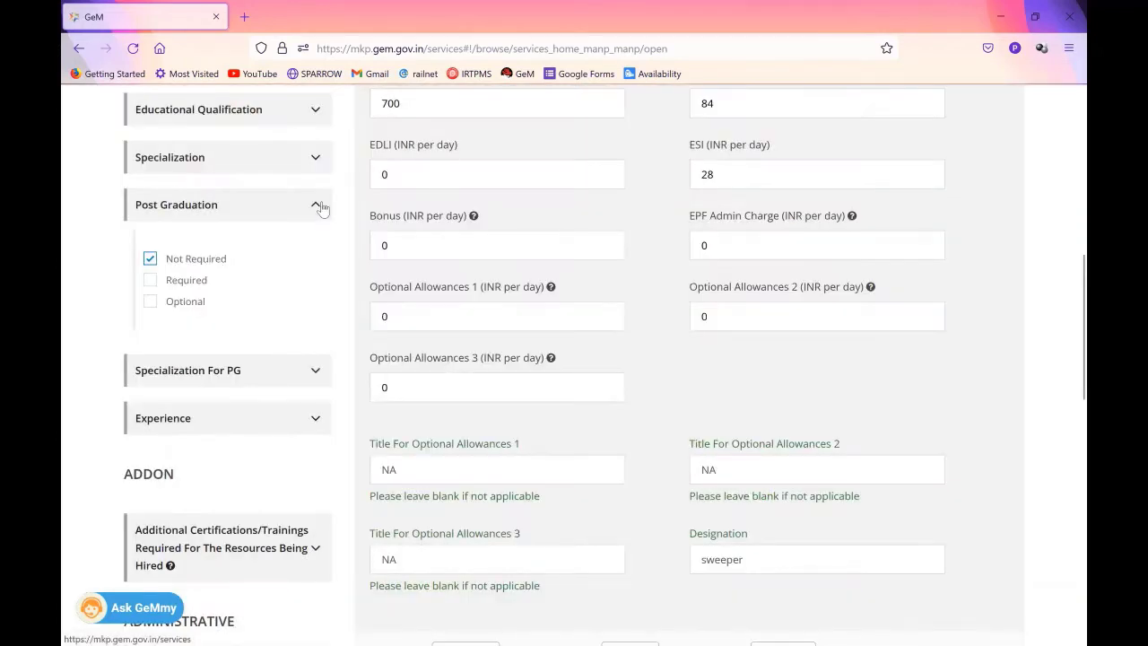
{"action": "left_click", "coordinate": [318, 205]}
Set Specialization For PG to Not Applicable and experience to 0 to 3 Years
{"action": "left_click", "coordinate": [316, 254]}
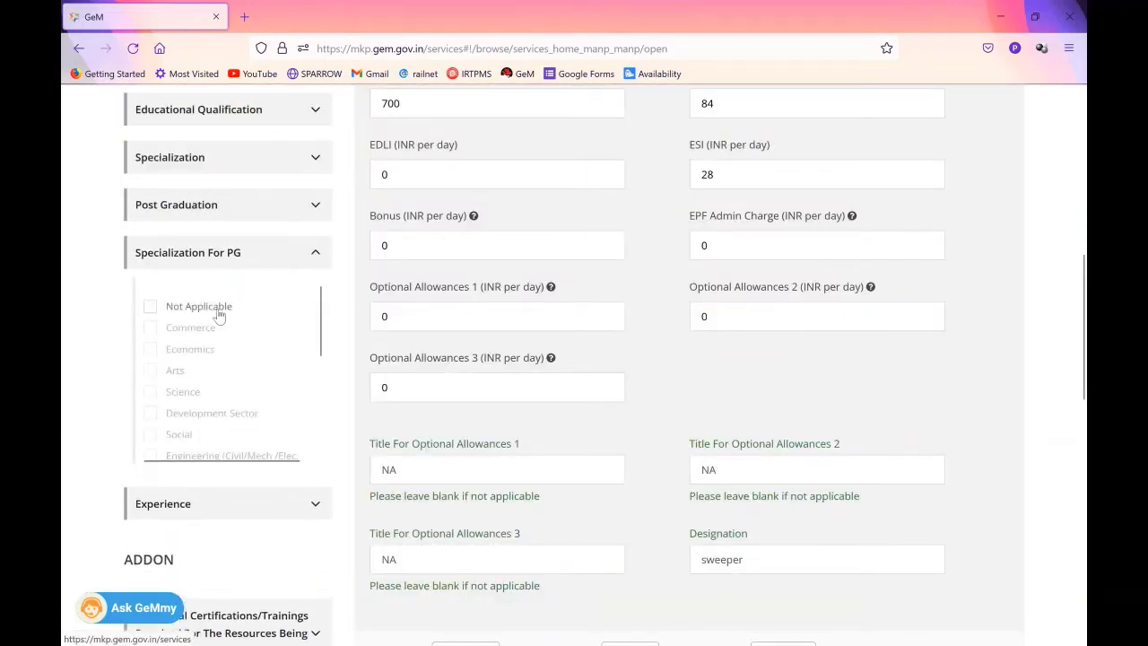
{"action": "left_click", "coordinate": [218, 311]}
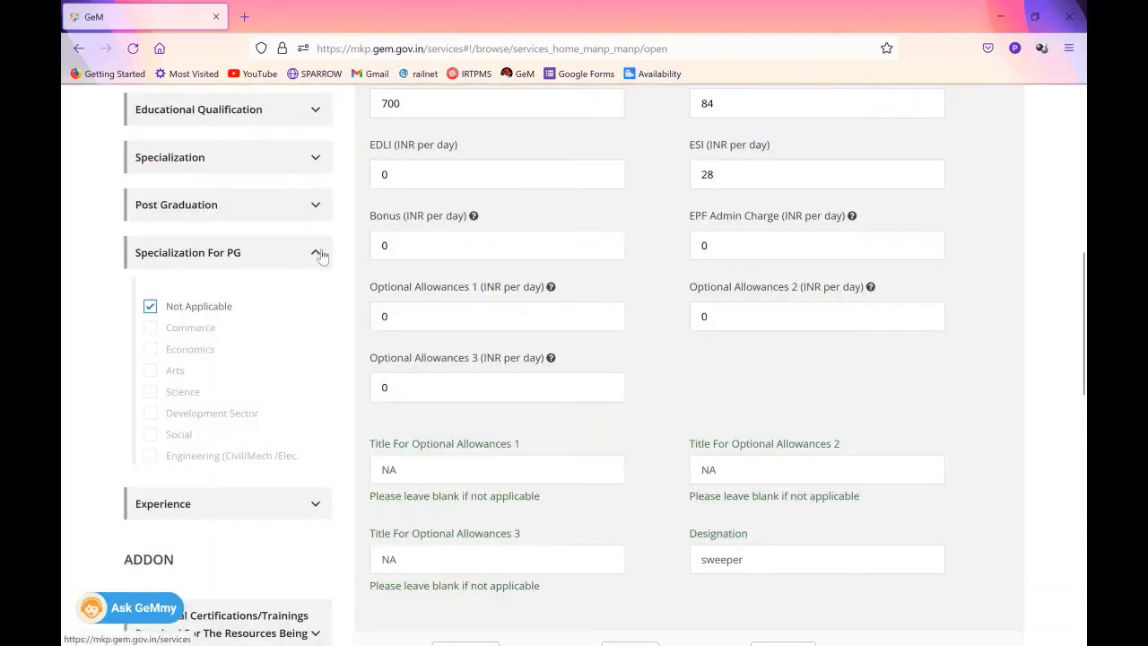
{"action": "left_click", "coordinate": [316, 254]}
{"action": "left_click", "coordinate": [317, 300]}
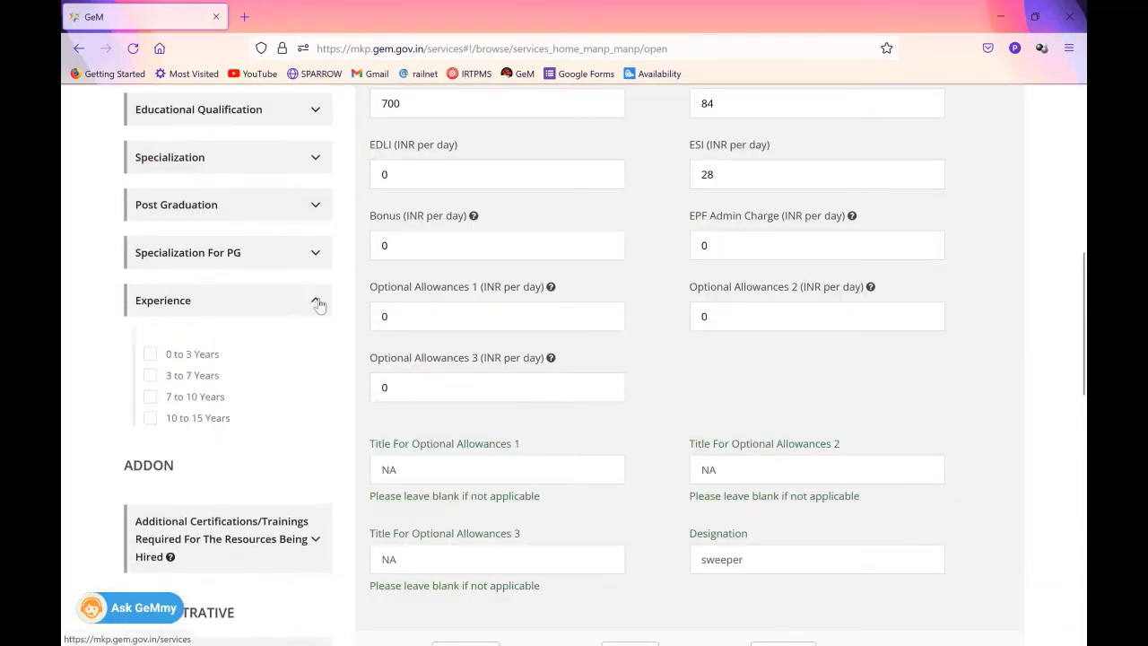
{"action": "left_click", "coordinate": [212, 357]}
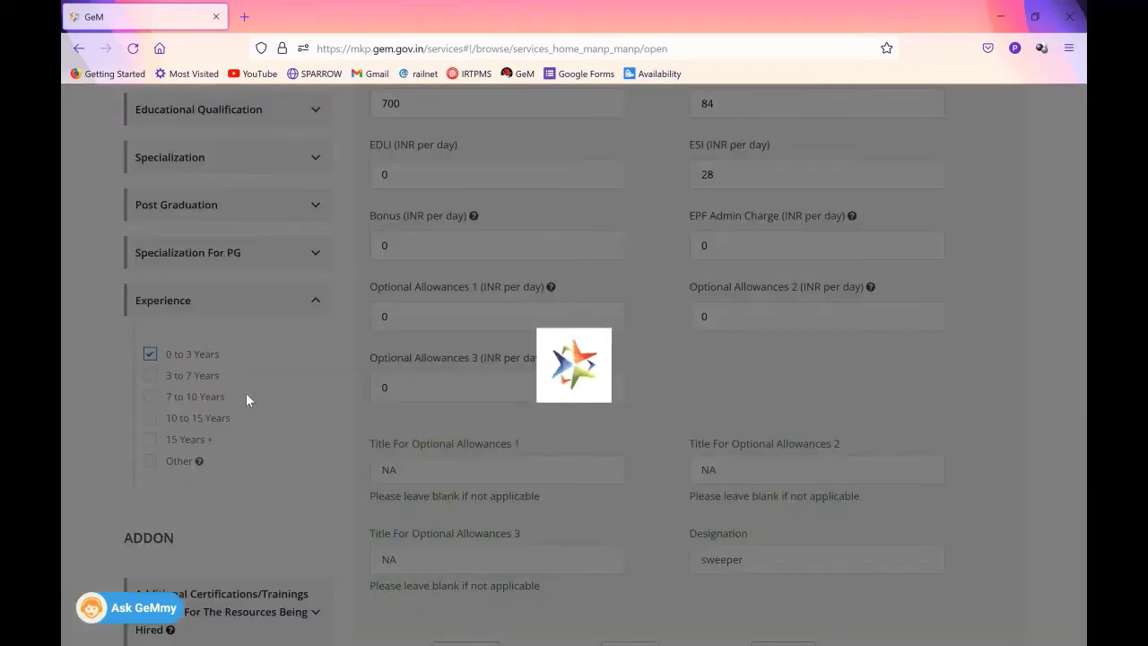
{"action": "scroll", "coordinate": [253, 416], "scroll_direction": "down", "scroll_amount": 3}
{"action": "scroll", "coordinate": [269, 404], "scroll_direction": "down", "scroll_amount": 1}
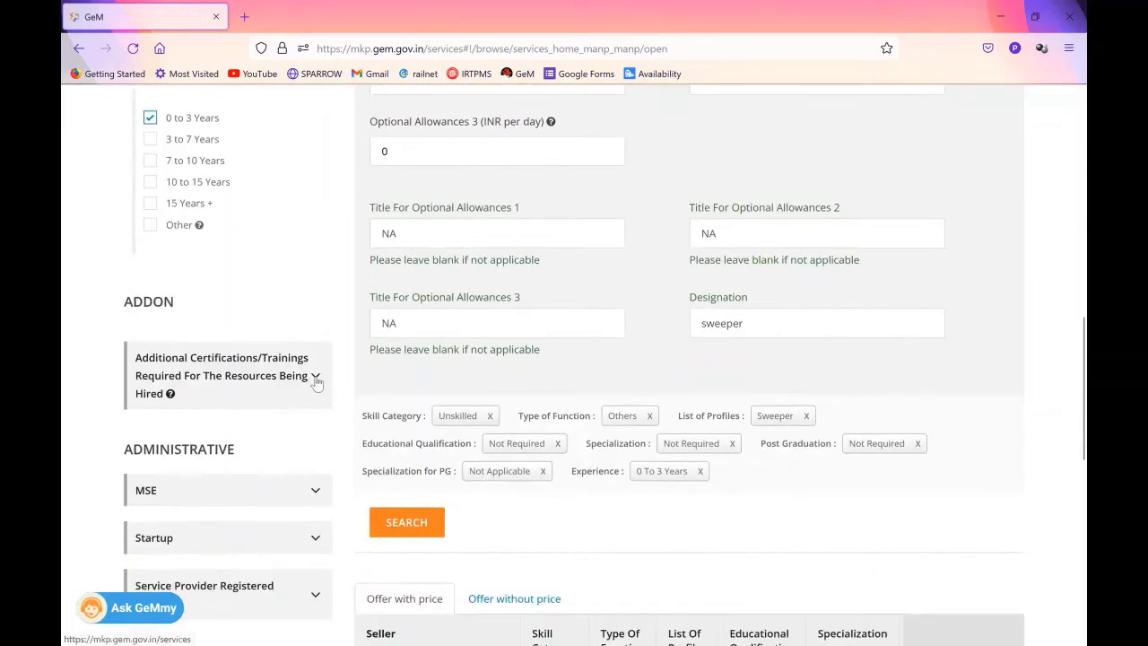
Filter for offers requiring no additional certifications or trainings
{"action": "left_click", "coordinate": [316, 377]}
{"action": "left_click", "coordinate": [167, 463]}
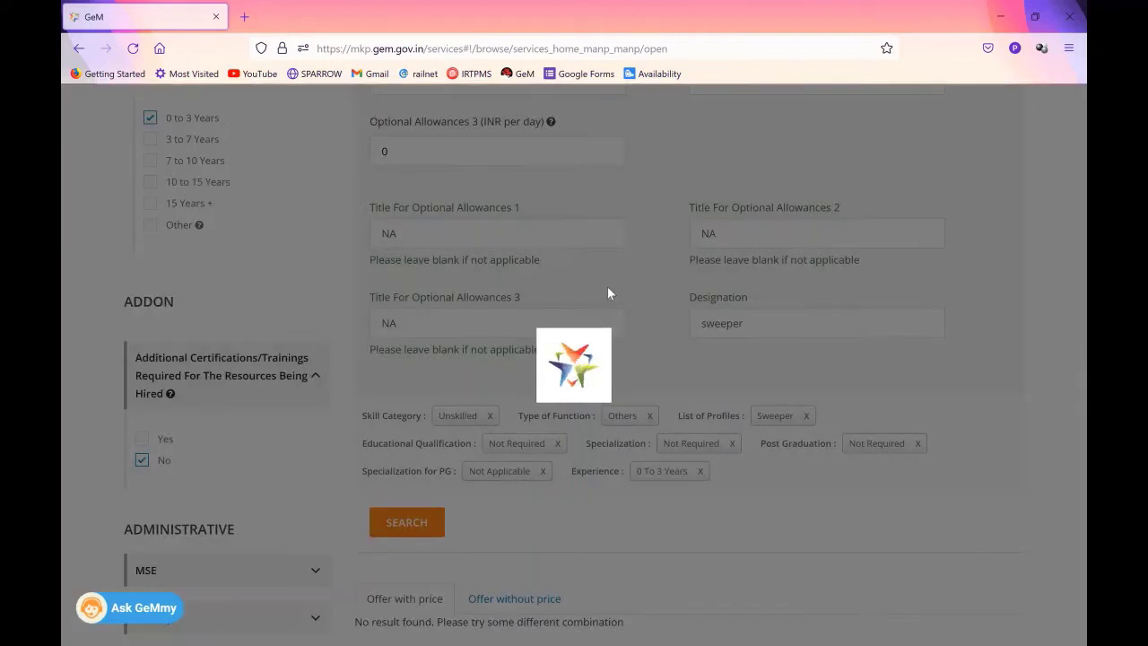
{"action": "scroll", "coordinate": [608, 294], "scroll_direction": "up", "scroll_amount": 1}
{"action": "scroll", "coordinate": [608, 294], "scroll_direction": "down", "scroll_amount": 3}
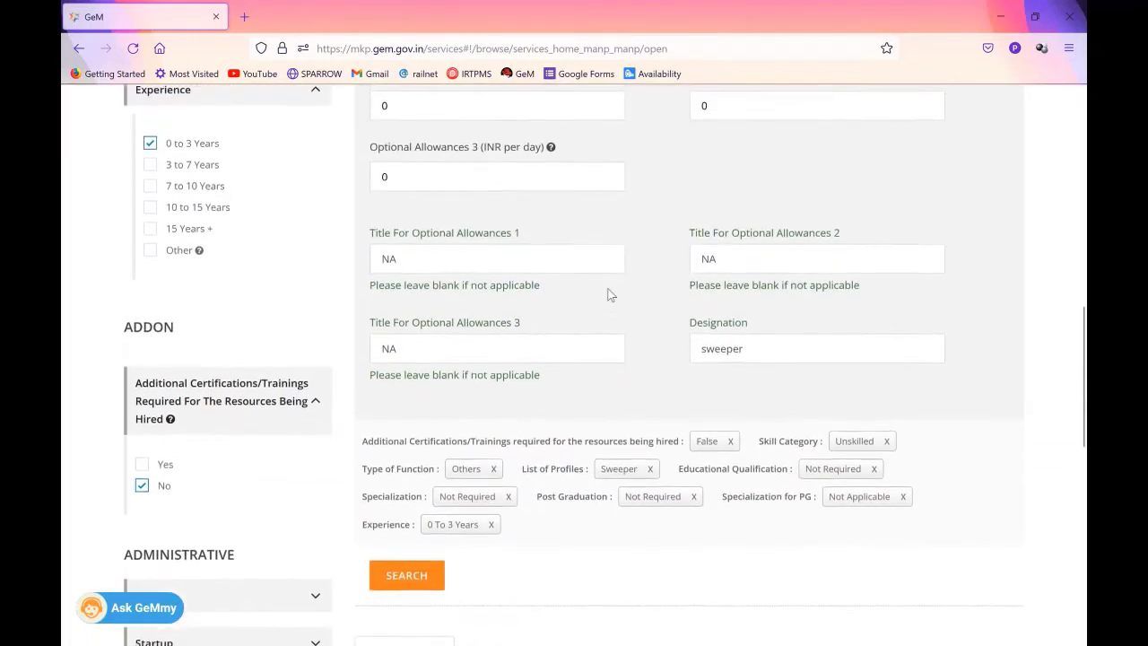
{"action": "scroll", "coordinate": [608, 295], "scroll_direction": "down", "scroll_amount": 1}
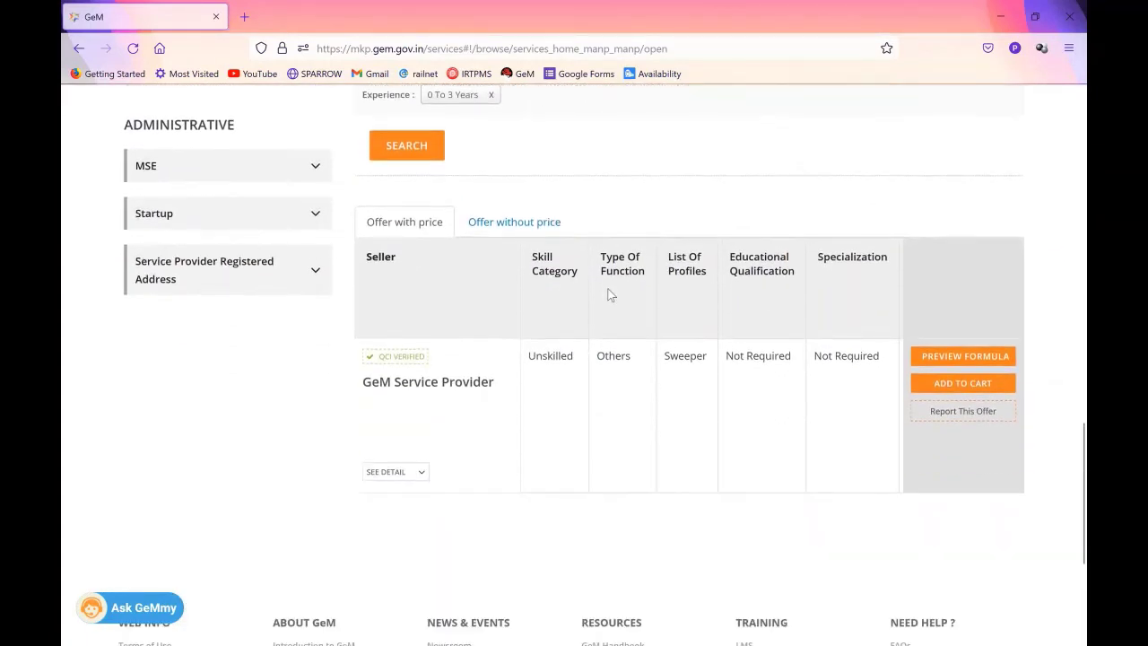
Add the matching sweeper offer to the existing cart
{"action": "scroll", "coordinate": [765, 382], "scroll_direction": "right", "scroll_amount": 5}
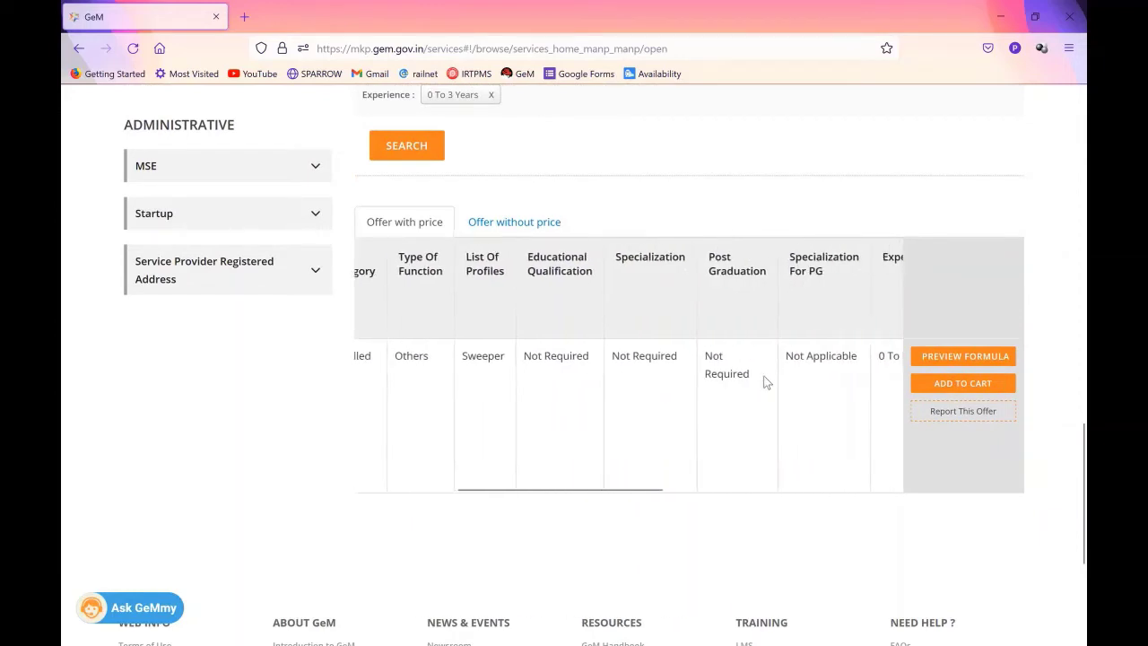
{"action": "left_click", "coordinate": [974, 386]}
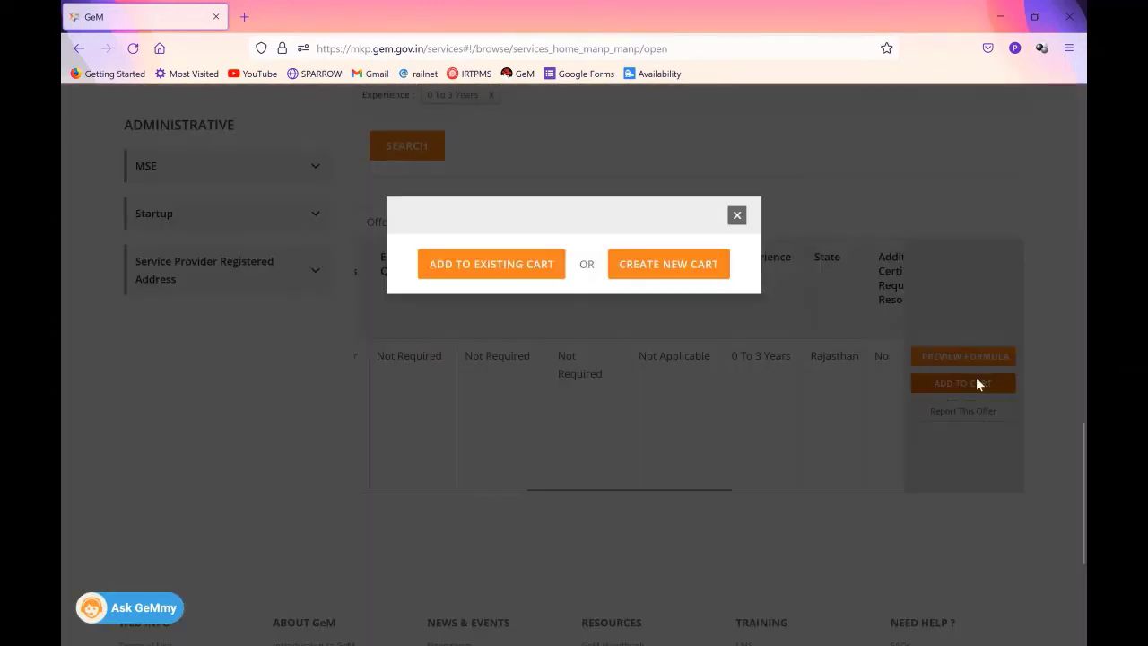
{"action": "left_click", "coordinate": [510, 271]}
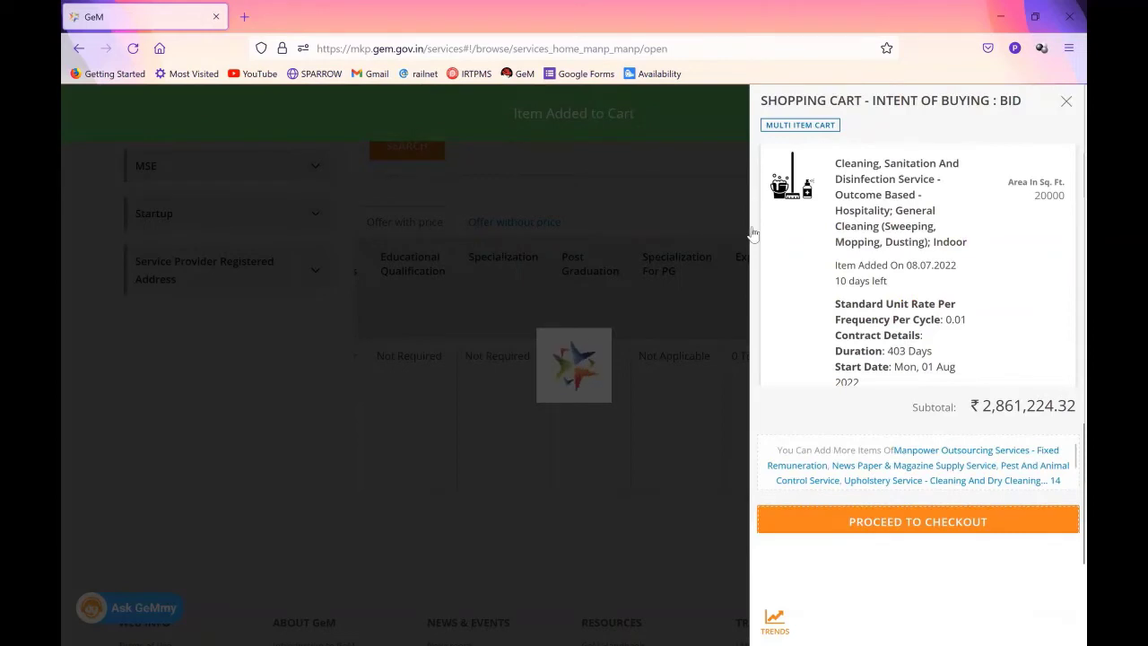
Check all three items in the Shopping Cart panel, then proceed to checkout
{"action": "scroll", "coordinate": [968, 335], "scroll_direction": "down", "scroll_amount": 4}
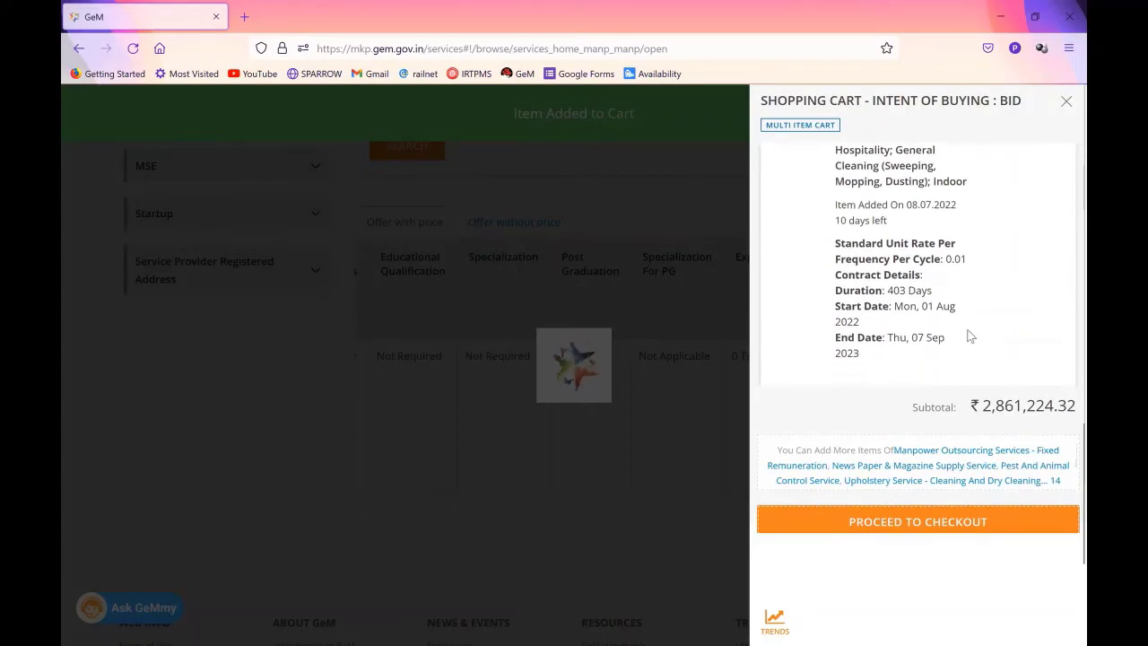
{"action": "scroll", "coordinate": [968, 336], "scroll_direction": "down", "scroll_amount": 5}
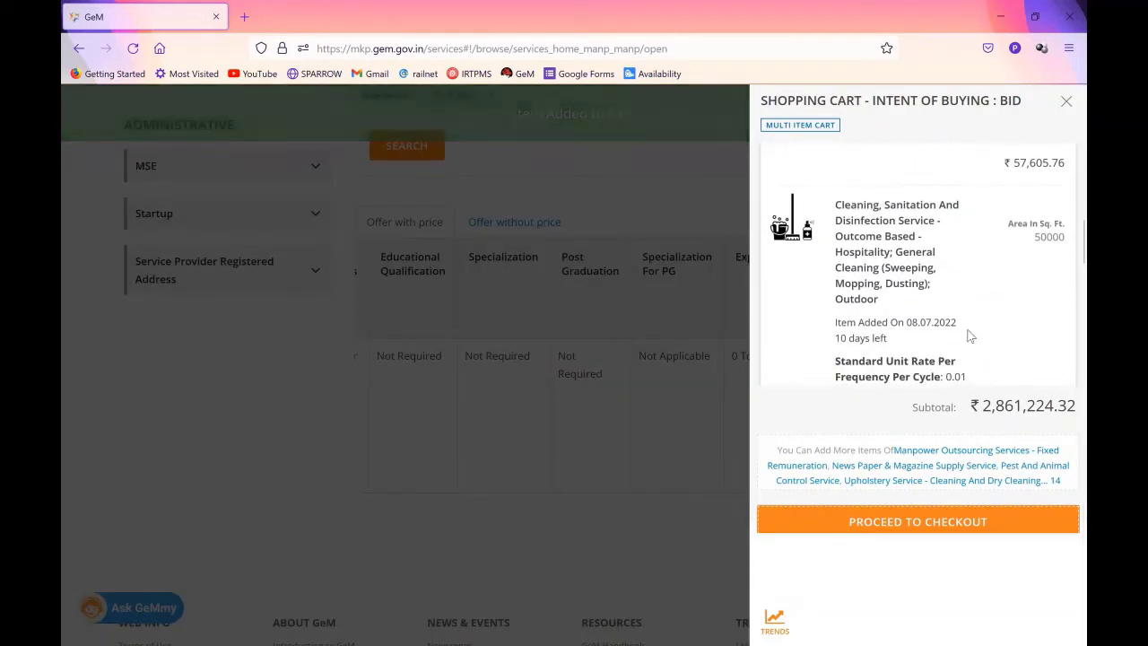
{"action": "scroll", "coordinate": [968, 336], "scroll_direction": "down", "scroll_amount": 5}
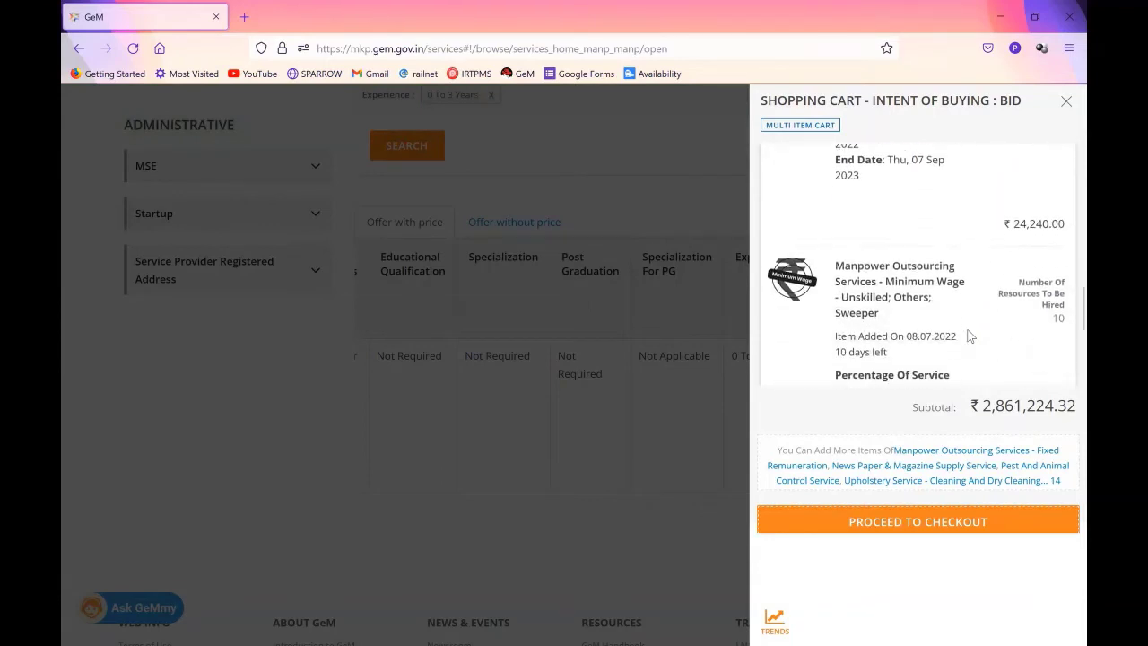
{"action": "scroll", "coordinate": [968, 335], "scroll_direction": "down", "scroll_amount": 4}
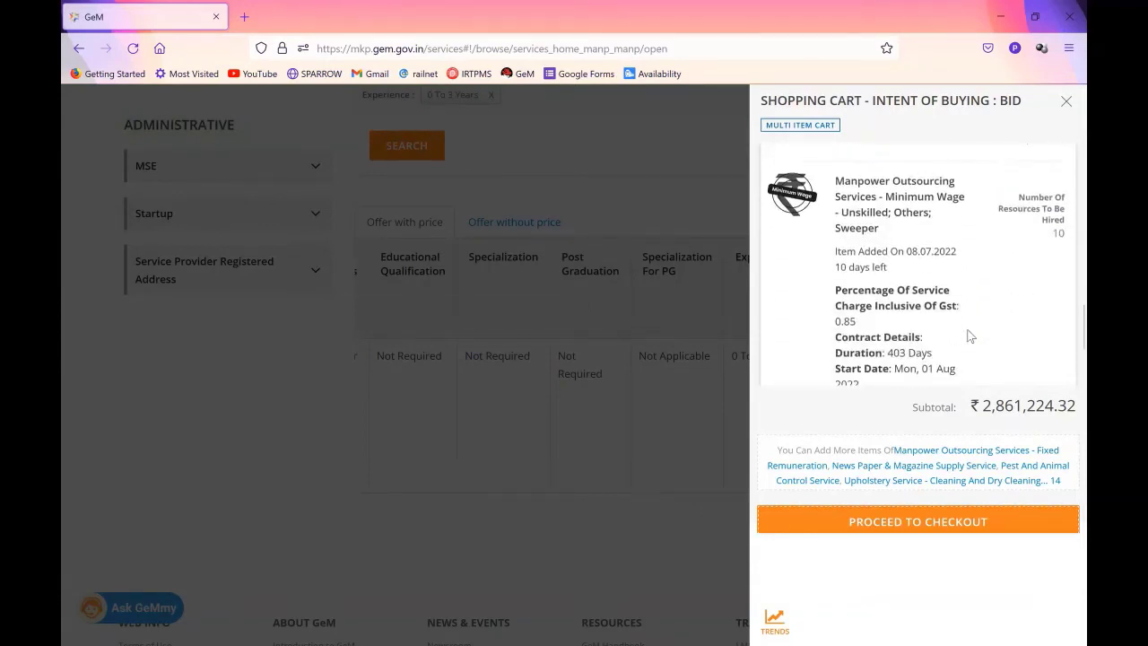
{"action": "scroll", "coordinate": [968, 335], "scroll_direction": "up", "scroll_amount": 3}
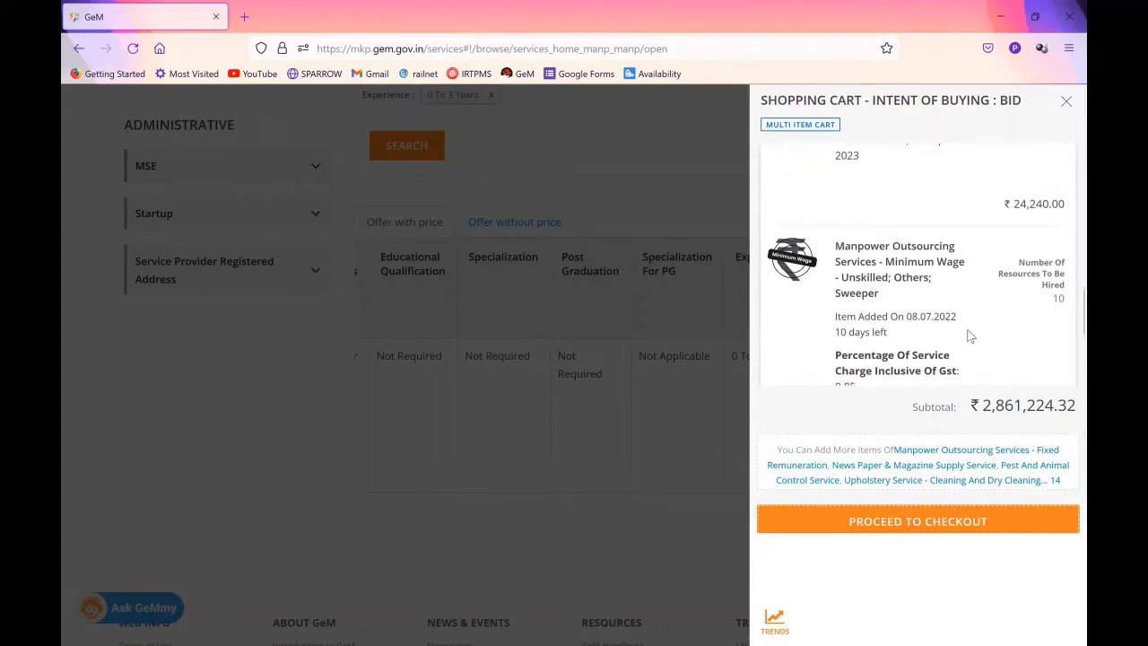
{"action": "scroll", "coordinate": [968, 335], "scroll_direction": "up", "scroll_amount": 5}
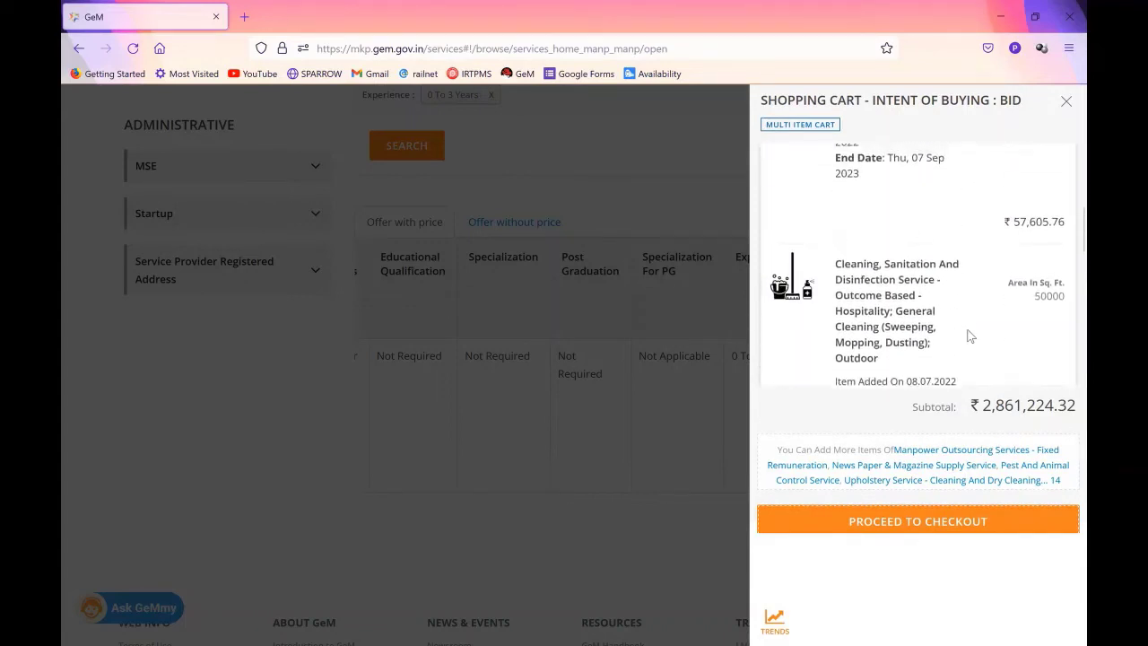
{"action": "scroll", "coordinate": [967, 335], "scroll_direction": "up", "scroll_amount": 3}
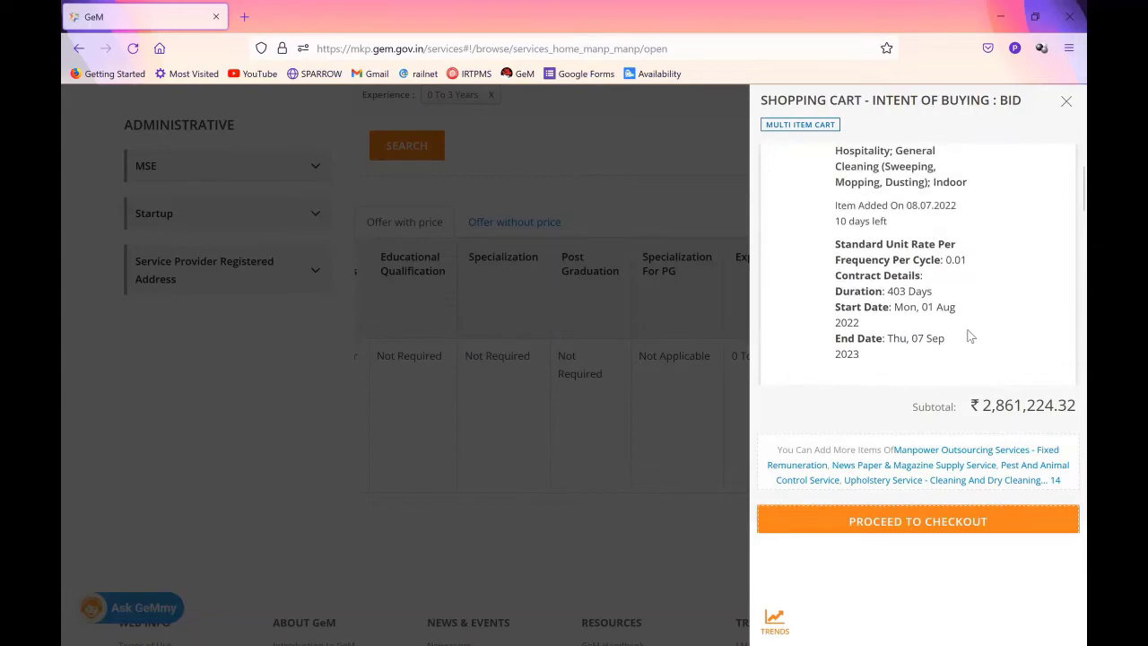
{"action": "scroll", "coordinate": [968, 336], "scroll_direction": "up", "scroll_amount": 1}
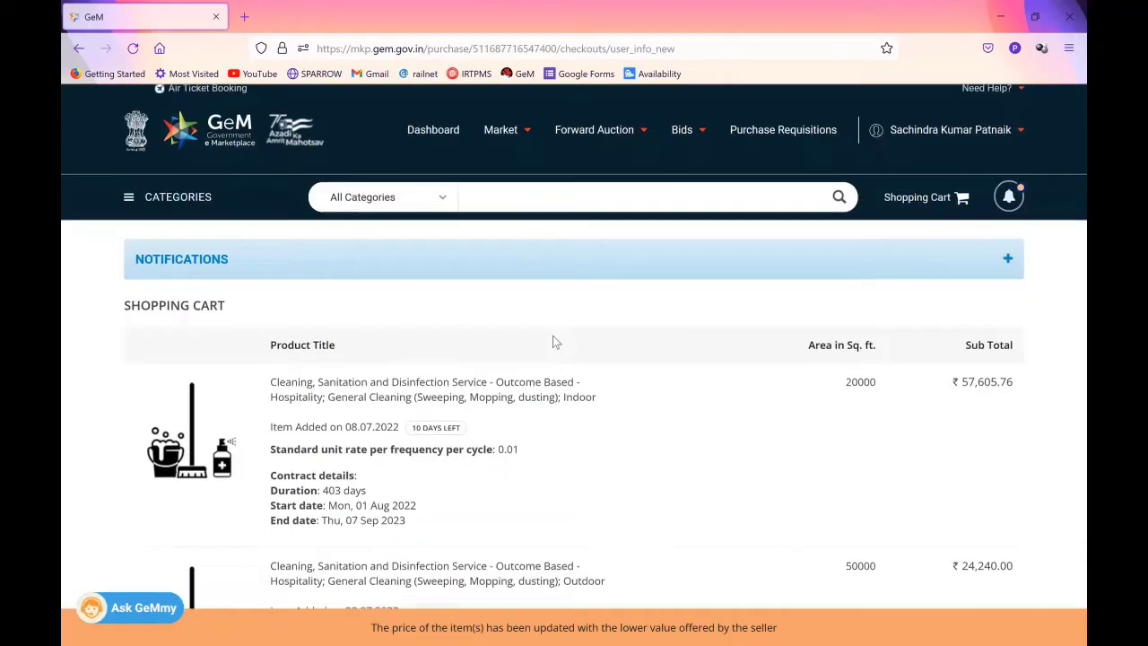
{"action": "scroll", "coordinate": [554, 337], "scroll_direction": "down", "scroll_amount": 6}
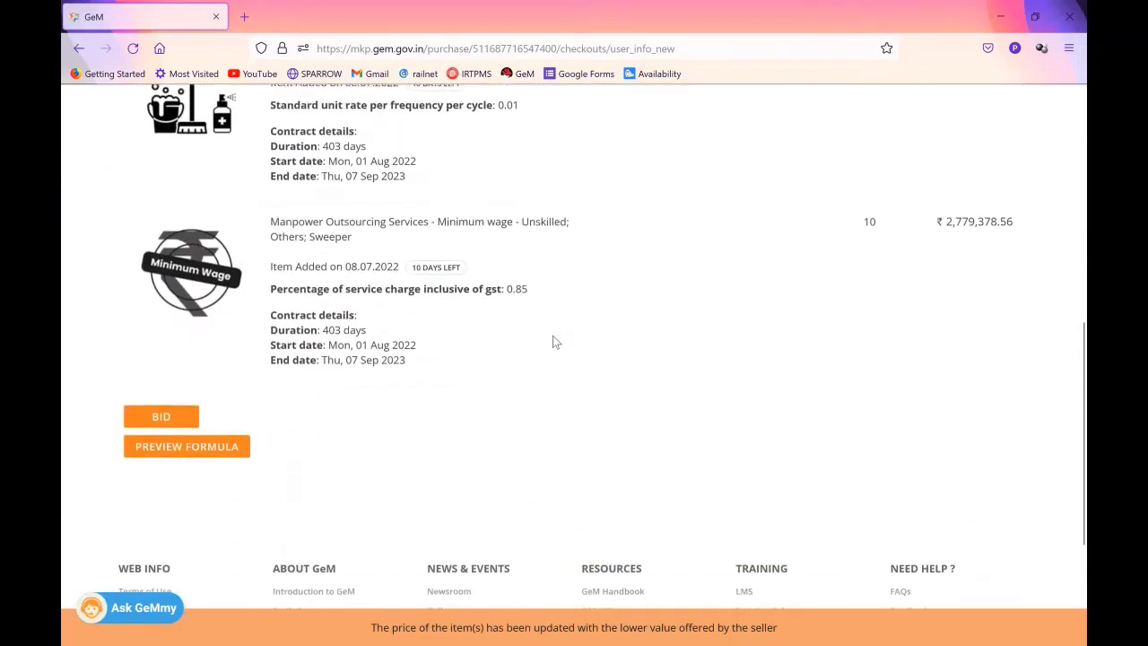
{"action": "left_click", "coordinate": [161, 403]}
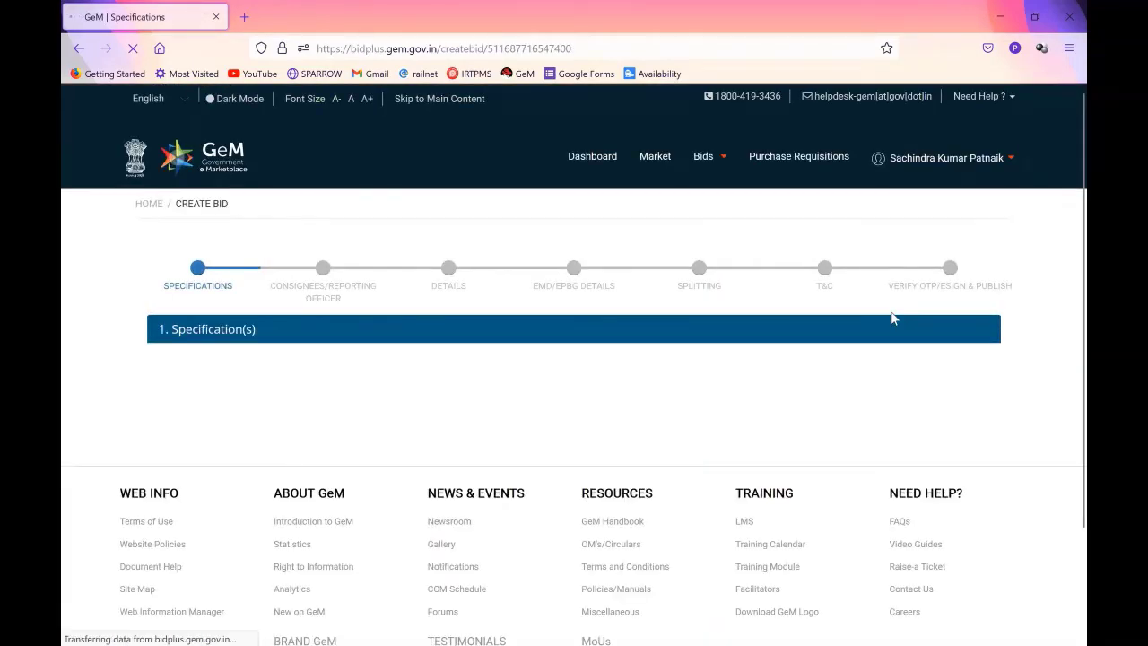
Review the Indoor cleaning, Outdoor cleaning and Manpower Outsourcing specifications, then continue to consignees
{"action": "scroll", "coordinate": [347, 430], "scroll_direction": "down", "scroll_amount": 1}
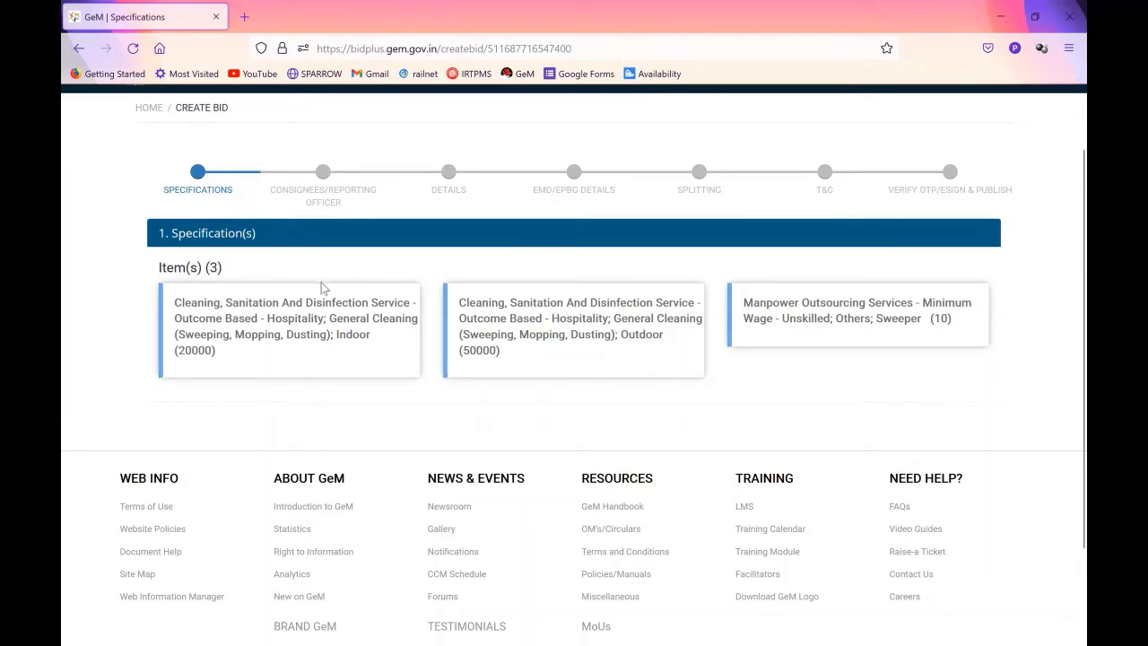
{"action": "left_click", "coordinate": [294, 336]}
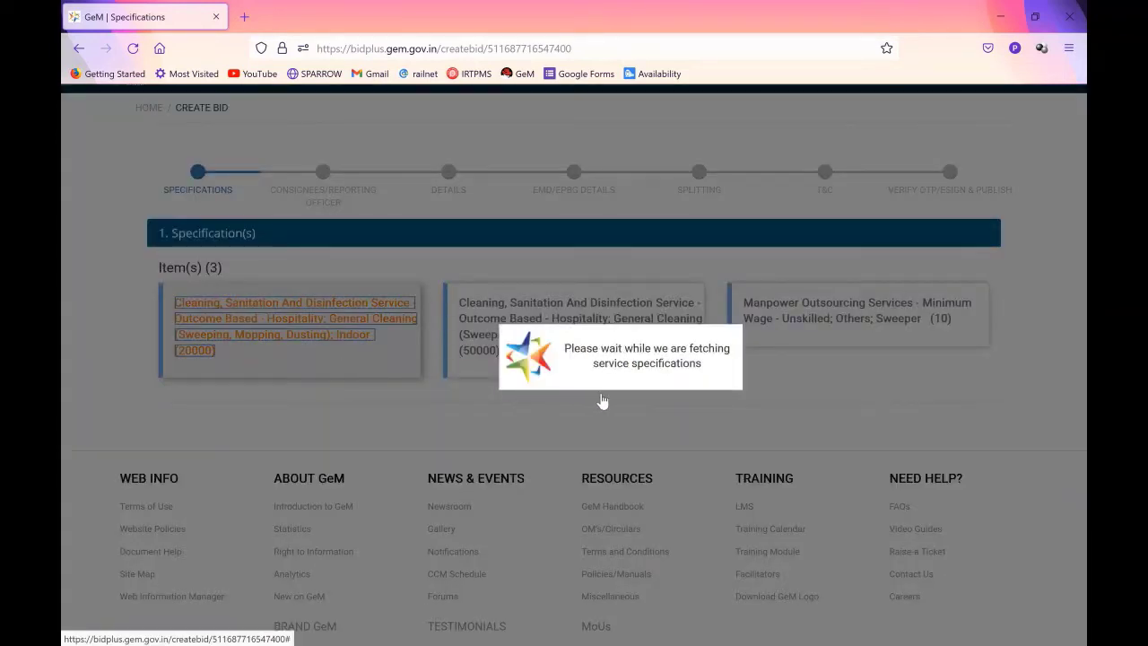
{"action": "scroll", "coordinate": [724, 409], "scroll_direction": "down", "scroll_amount": 5}
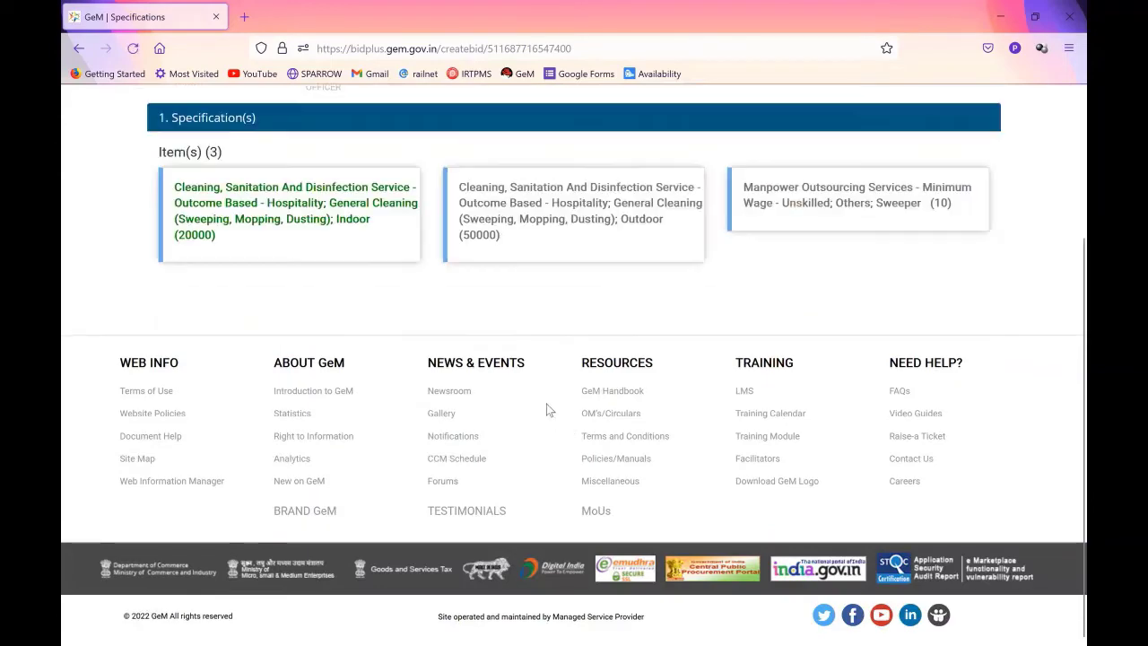
{"action": "left_click", "coordinate": [541, 236]}
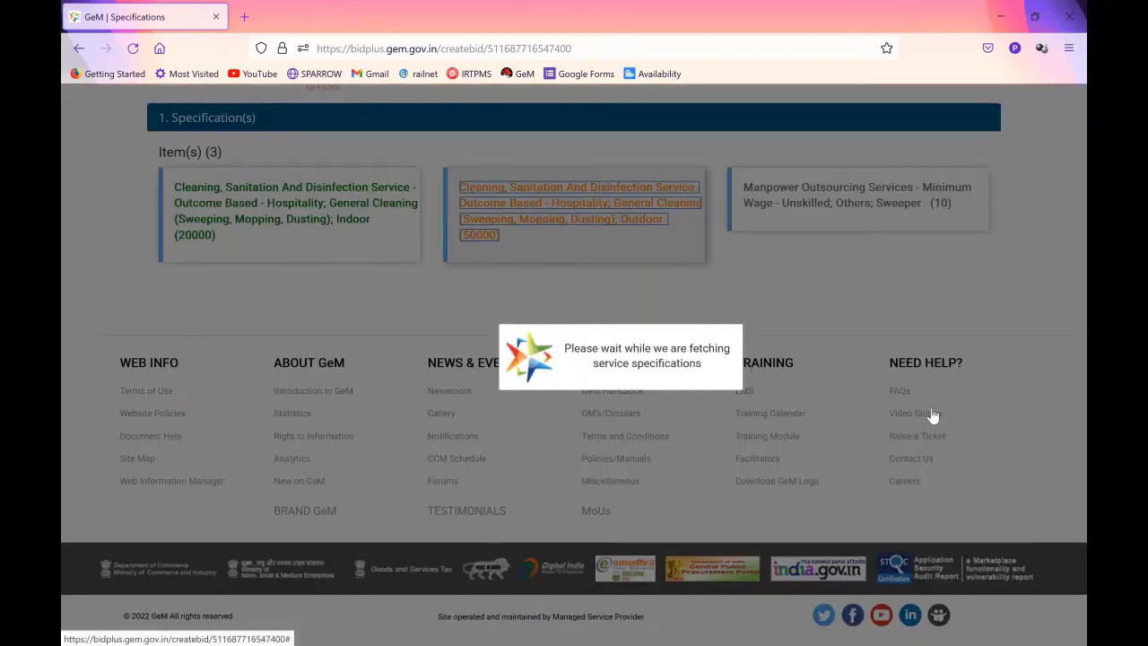
{"action": "scroll", "coordinate": [926, 408], "scroll_direction": "down", "scroll_amount": 3}
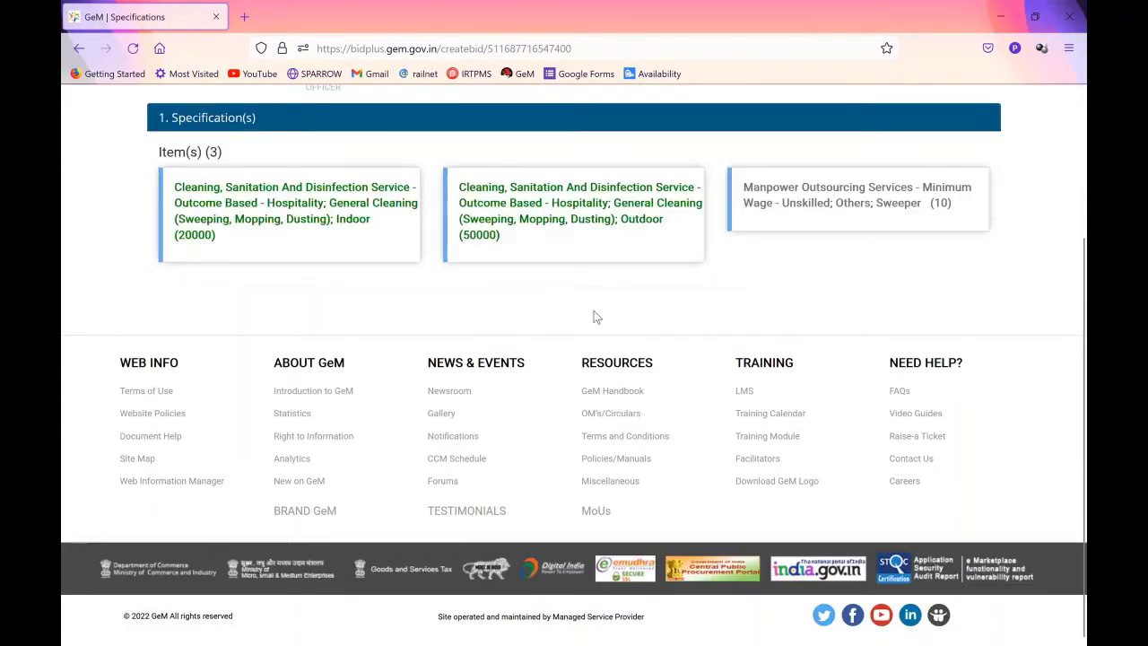
{"action": "left_click", "coordinate": [789, 193]}
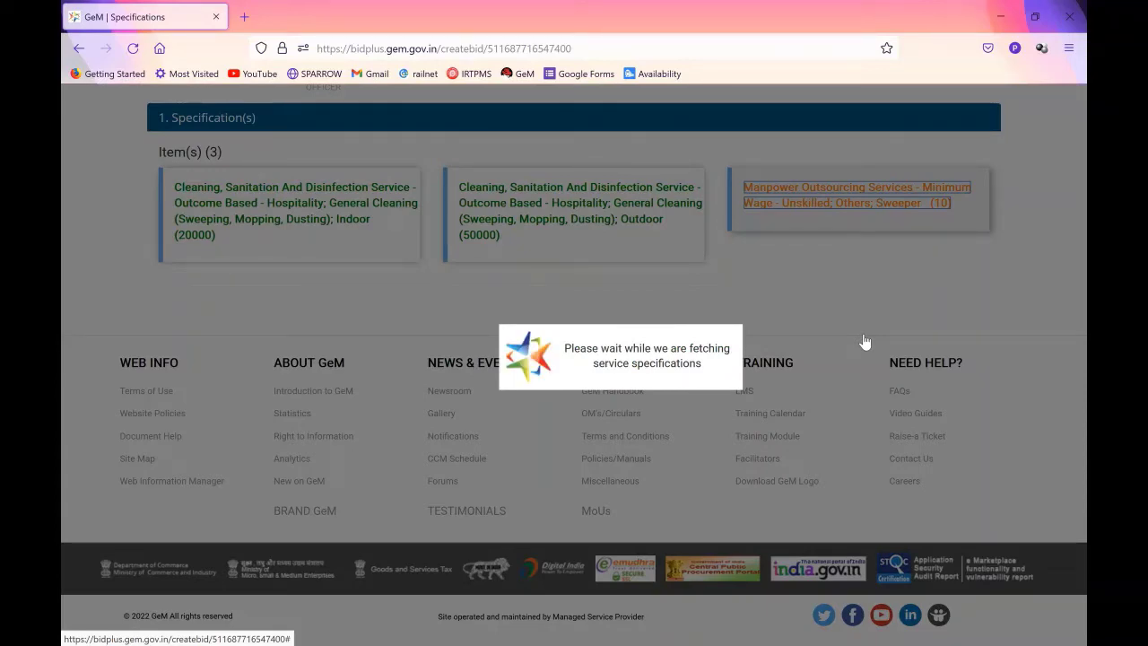
{"action": "scroll", "coordinate": [858, 334], "scroll_direction": "down", "scroll_amount": 3}
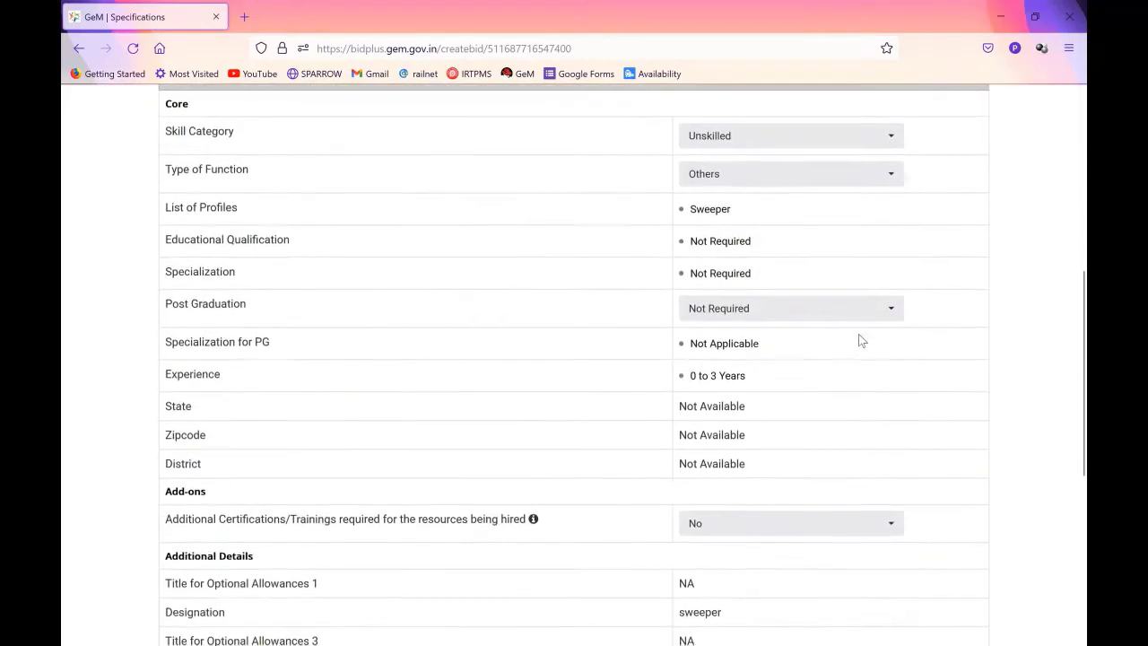
{"action": "scroll", "coordinate": [858, 333], "scroll_direction": "down", "scroll_amount": 4}
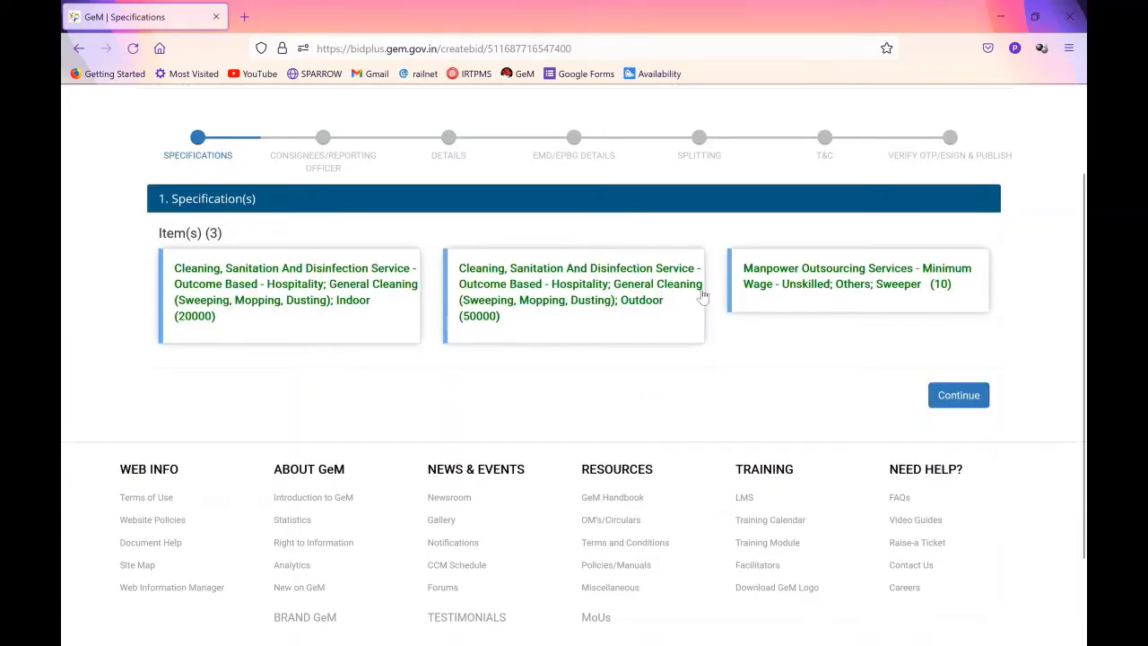
{"action": "left_click", "coordinate": [959, 395]}
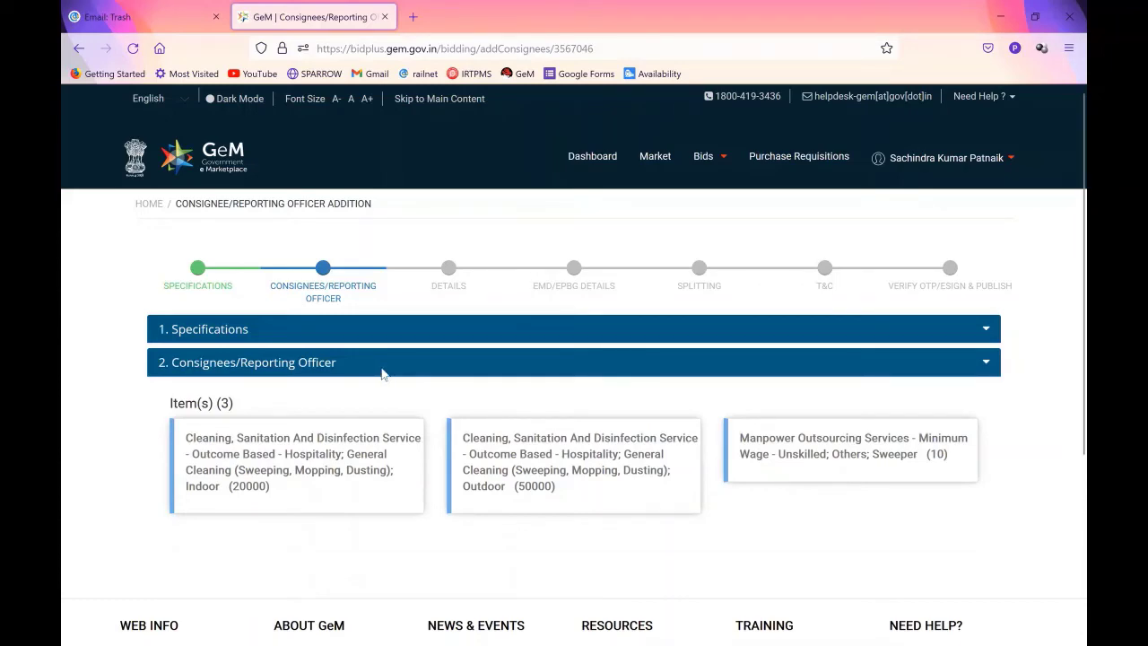
Save the consignee details for the indoor cleaning item
{"action": "left_click", "coordinate": [289, 473]}
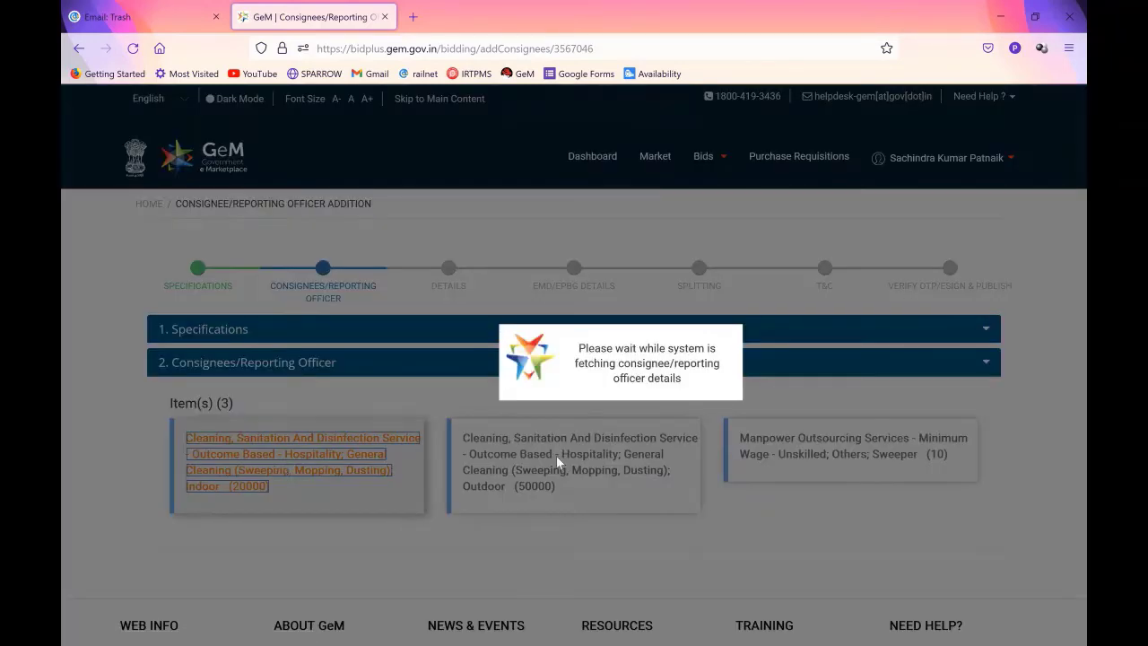
{"action": "scroll", "coordinate": [565, 464], "scroll_direction": "down", "scroll_amount": 3}
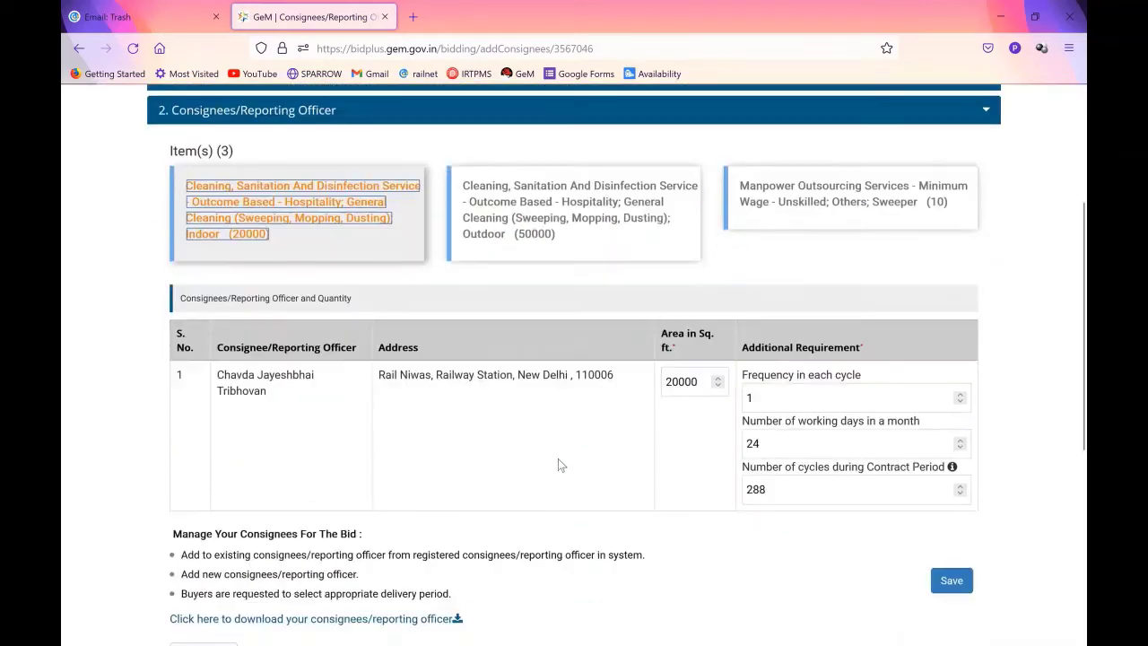
{"action": "left_click", "coordinate": [952, 580]}
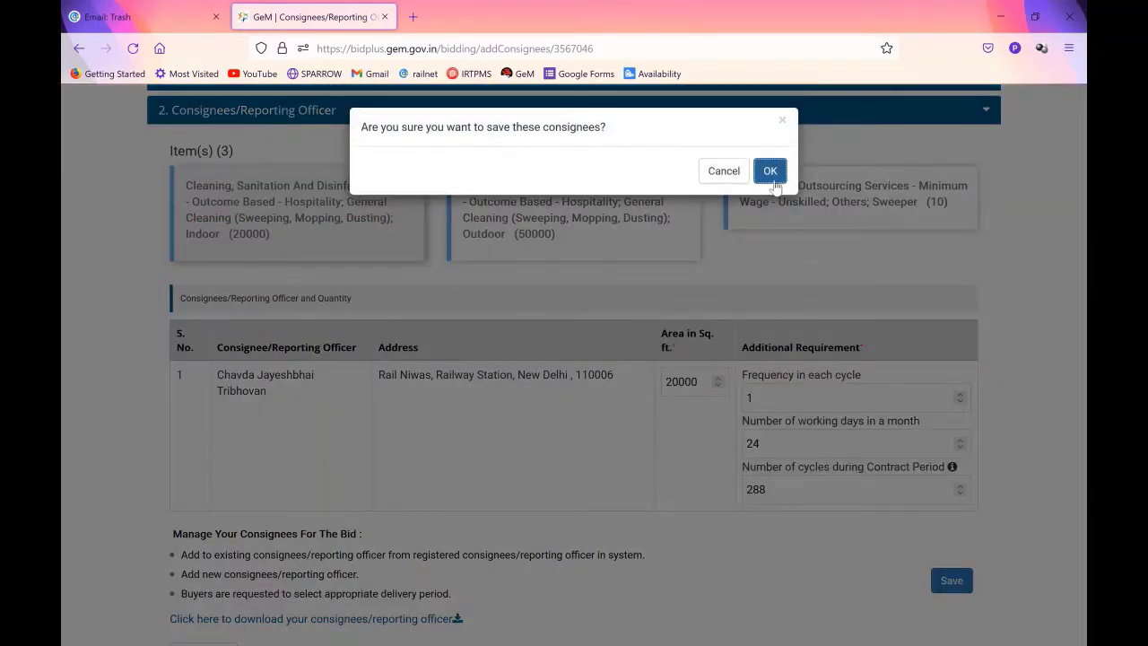
{"action": "left_click", "coordinate": [771, 173]}
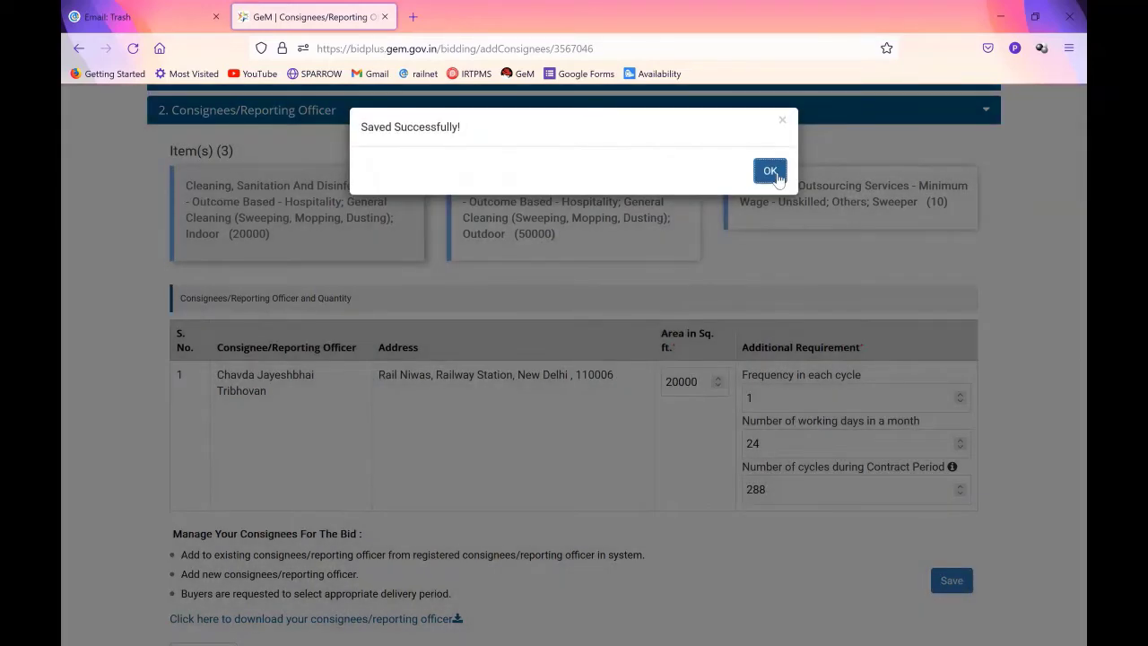
{"action": "left_click", "coordinate": [771, 168]}
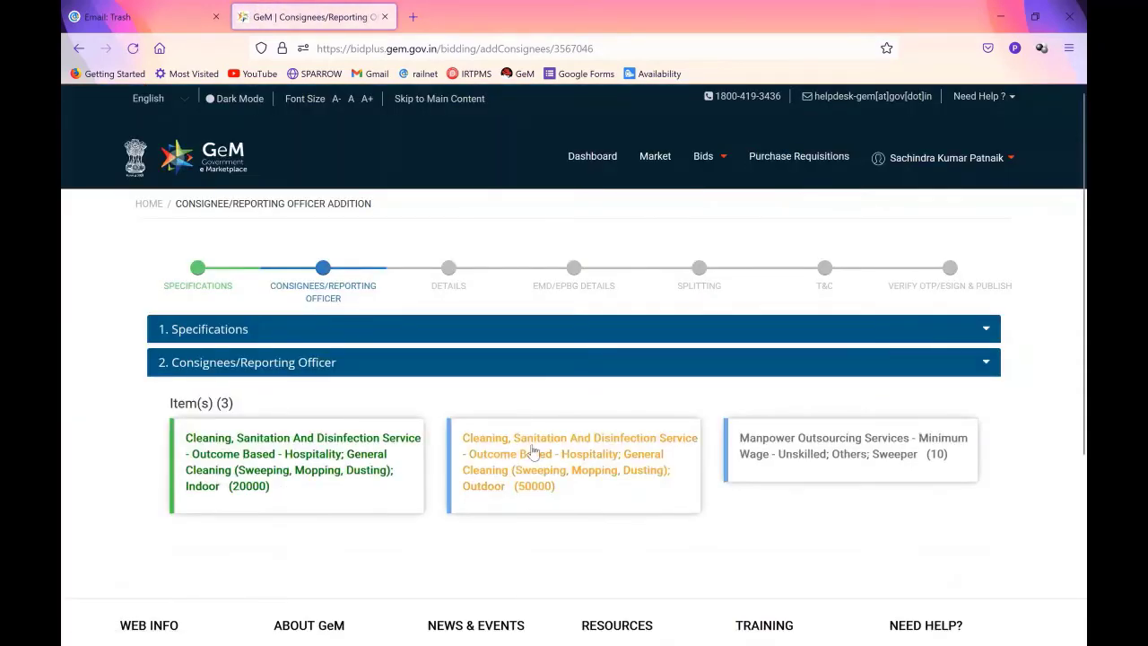
Save the consignee details for the outdoor cleaning item
{"action": "left_click", "coordinate": [528, 451]}
{"action": "scroll", "coordinate": [797, 471], "scroll_direction": "down", "scroll_amount": 3}
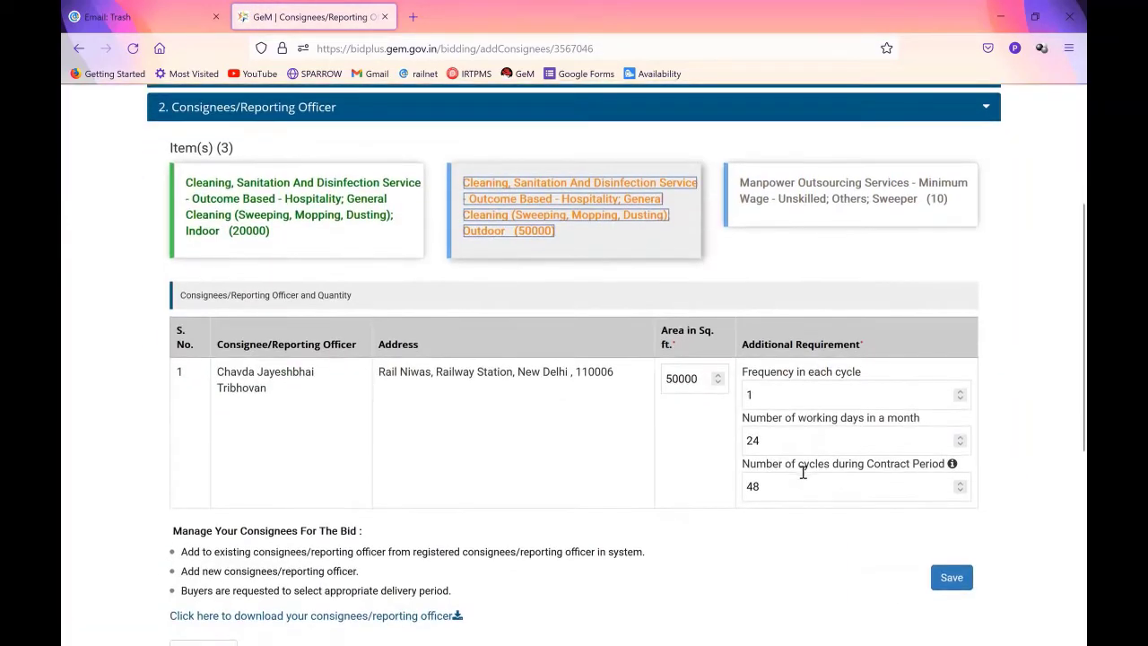
{"action": "left_click", "coordinate": [955, 580]}
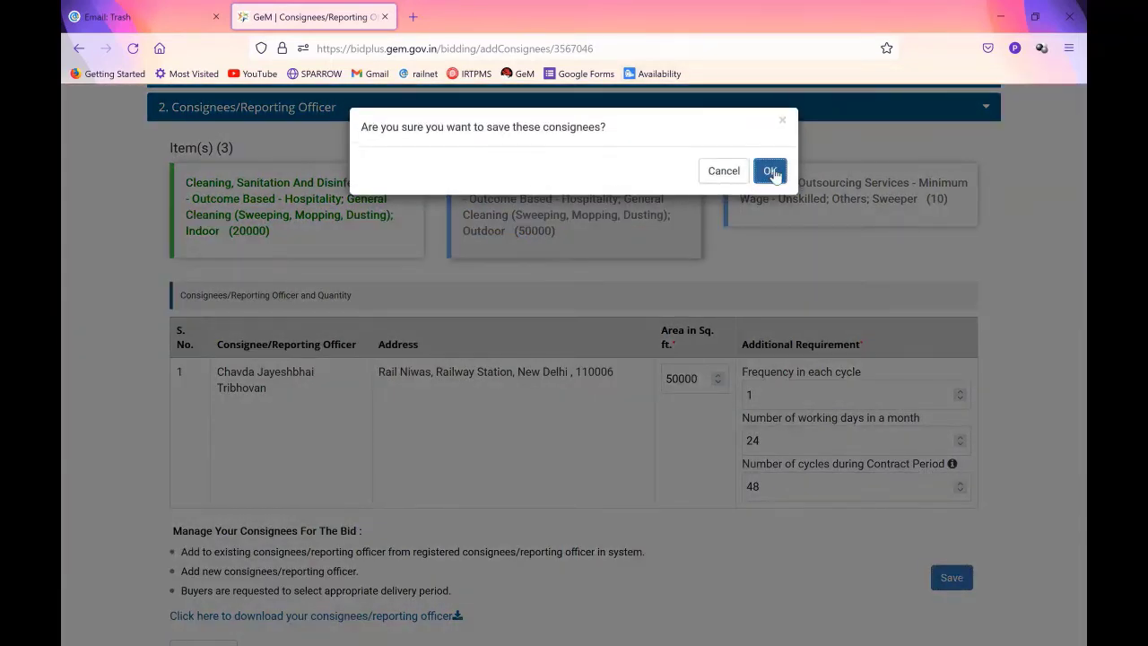
{"action": "left_click", "coordinate": [773, 173]}
{"action": "left_click", "coordinate": [771, 171]}
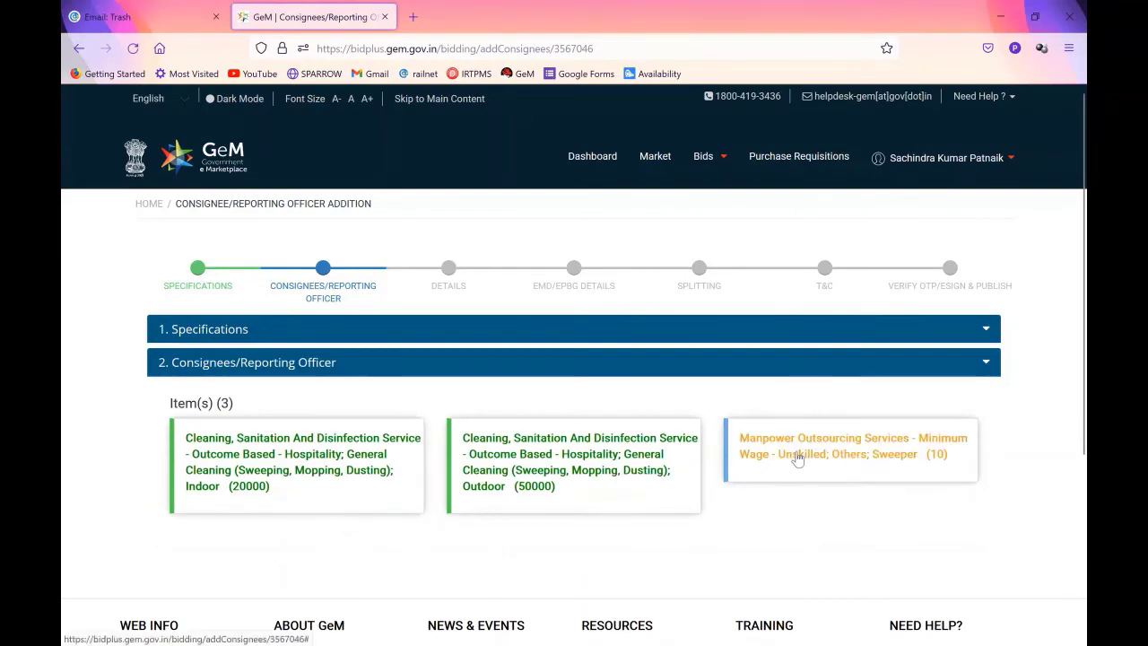
Save the consignee details for the sweeper manpower item and continue to bid details
{"action": "left_click", "coordinate": [794, 453]}
{"action": "scroll", "coordinate": [798, 458], "scroll_direction": "down", "scroll_amount": 2}
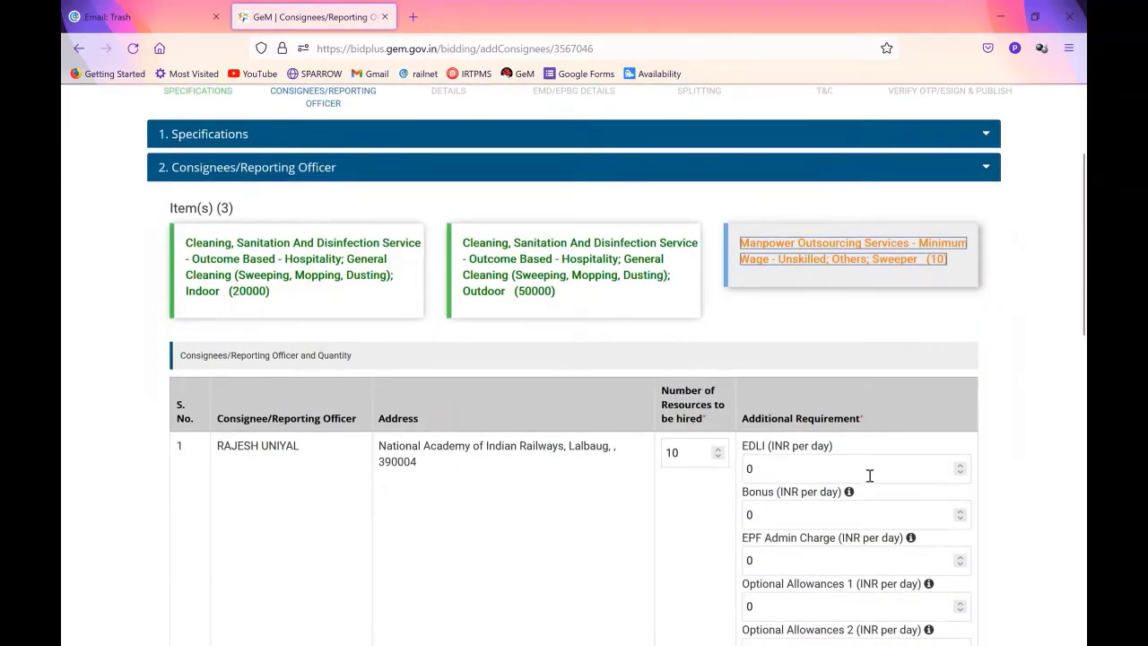
{"action": "scroll", "coordinate": [866, 473], "scroll_direction": "down", "scroll_amount": 5}
{"action": "left_click", "coordinate": [949, 594]}
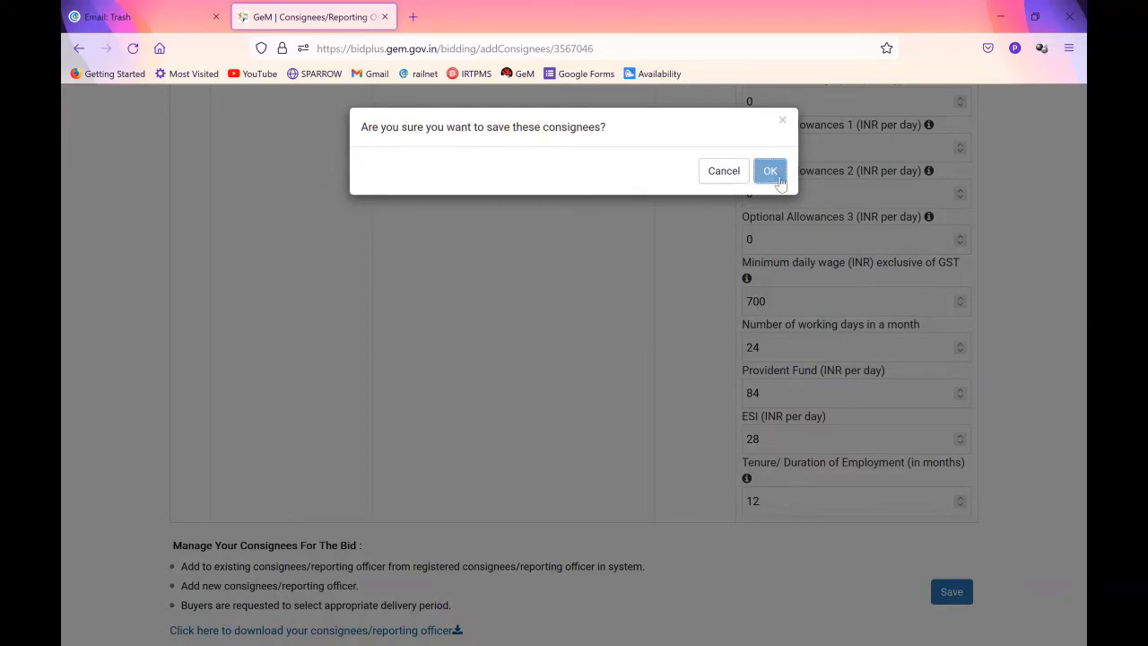
{"action": "left_click", "coordinate": [779, 179]}
{"action": "left_click", "coordinate": [777, 178]}
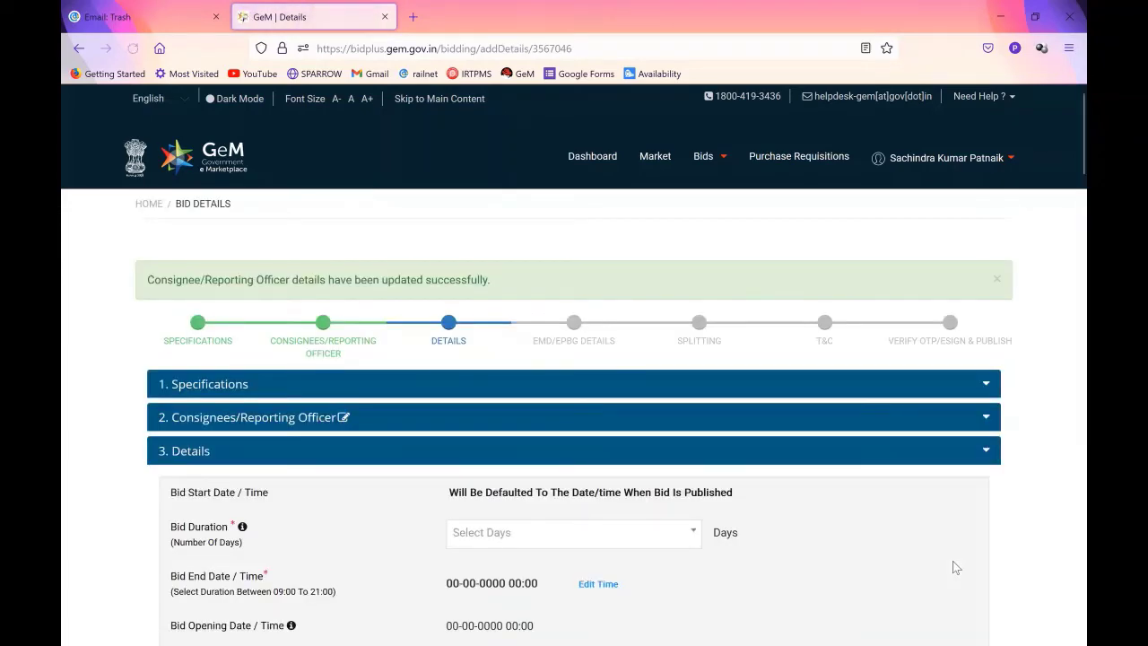
Set a 21-day bid duration ending 29-07-2022 4:00 PM, with 60-day bid offer validity
{"action": "scroll", "coordinate": [745, 439], "scroll_direction": "down", "scroll_amount": 3}
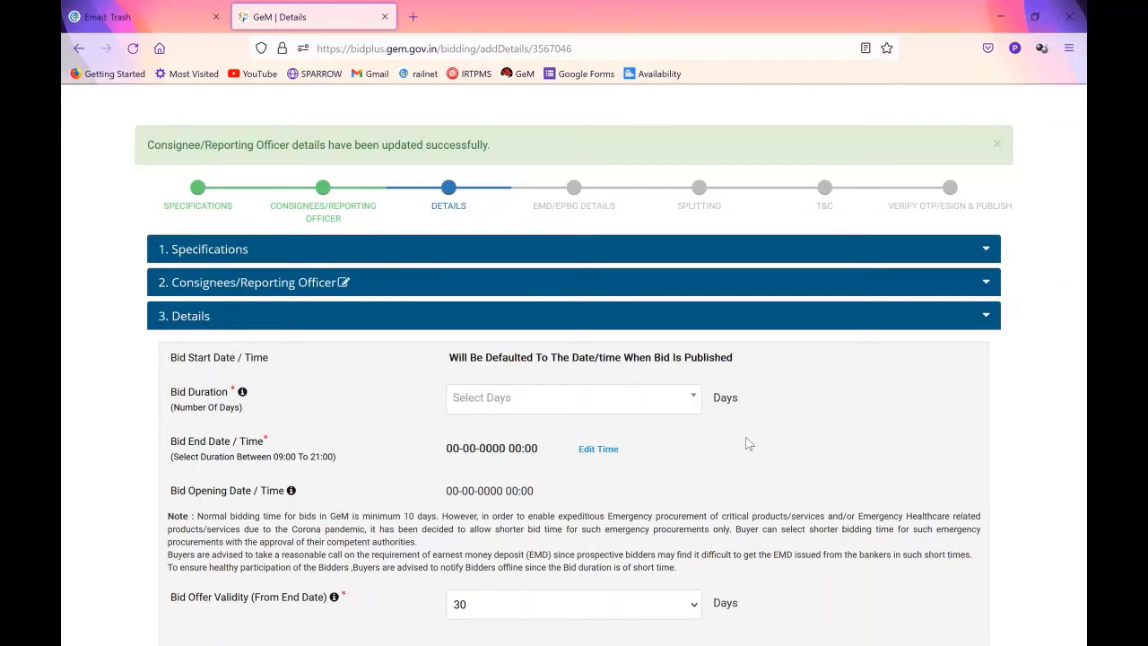
{"action": "scroll", "coordinate": [750, 444], "scroll_direction": "down", "scroll_amount": 1}
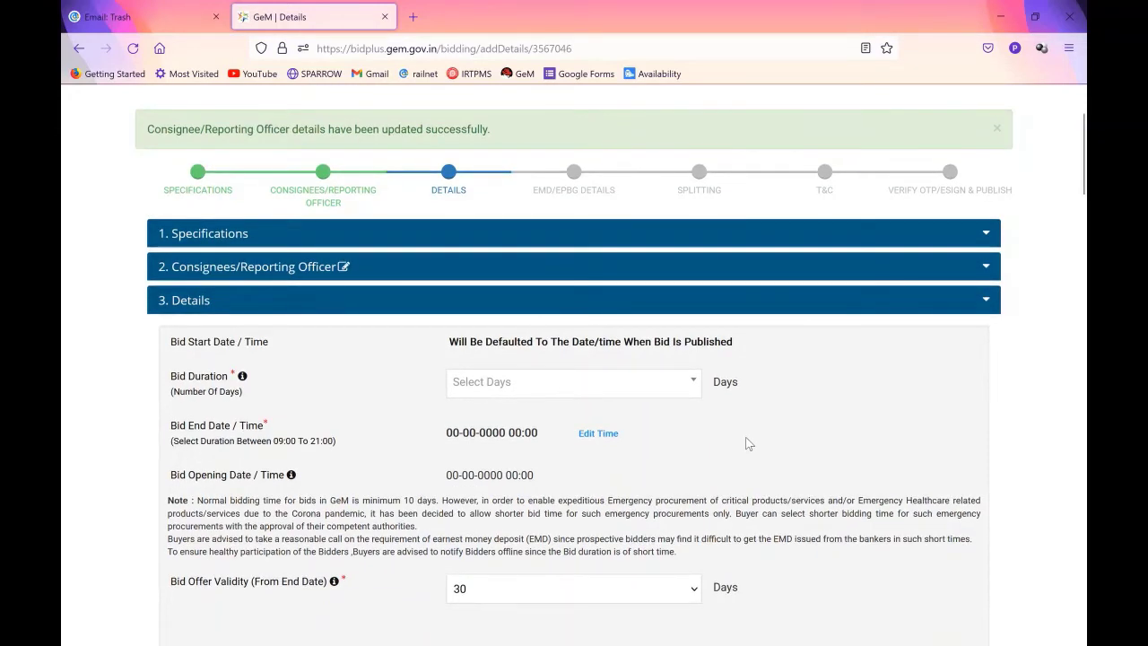
{"action": "scroll", "coordinate": [749, 444], "scroll_direction": "down", "scroll_amount": 1}
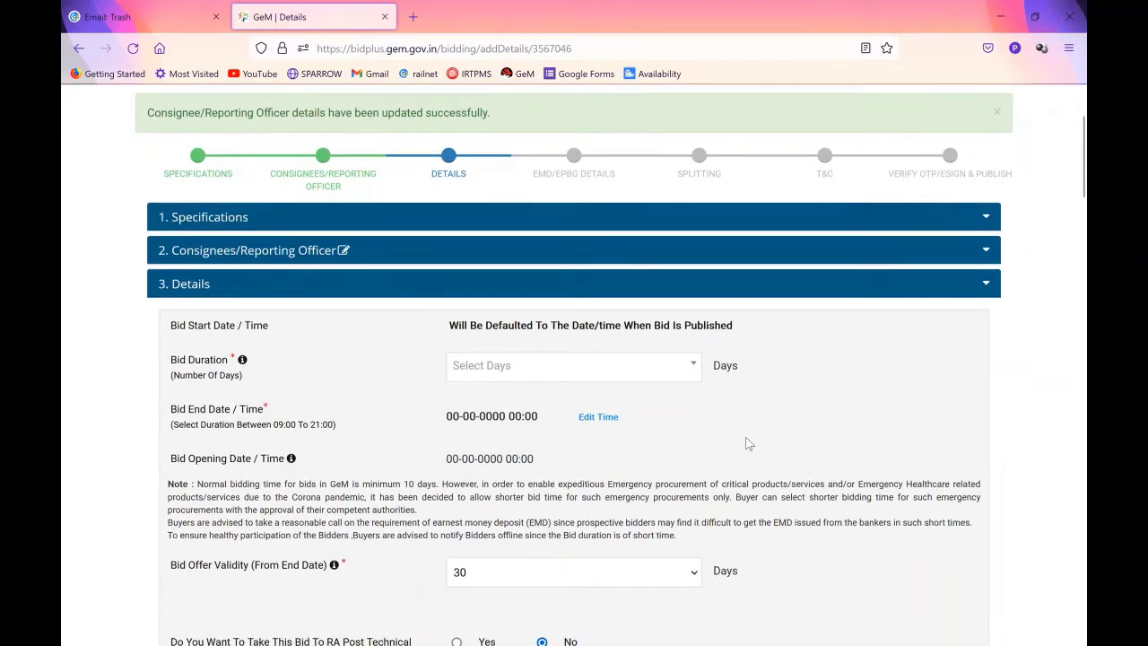
{"action": "scroll", "coordinate": [749, 444], "scroll_direction": "down", "scroll_amount": 1}
{"action": "left_click", "coordinate": [641, 324]}
{"action": "scroll", "coordinate": [619, 408], "scroll_direction": "down", "scroll_amount": 3}
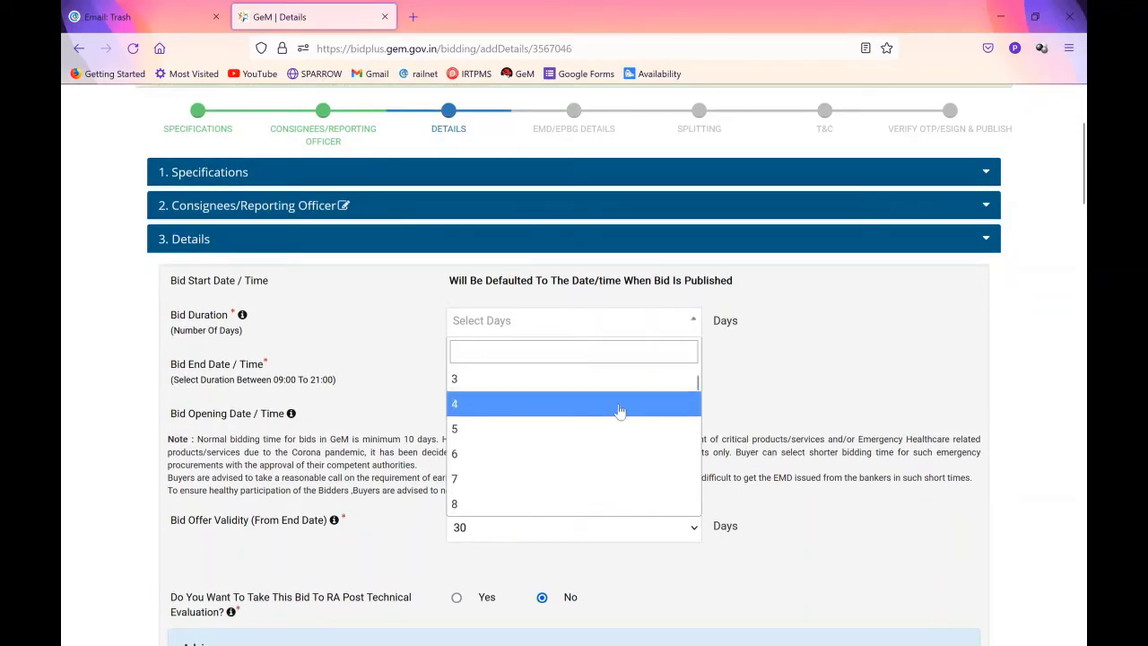
{"action": "scroll", "coordinate": [618, 410], "scroll_direction": "down", "scroll_amount": 3}
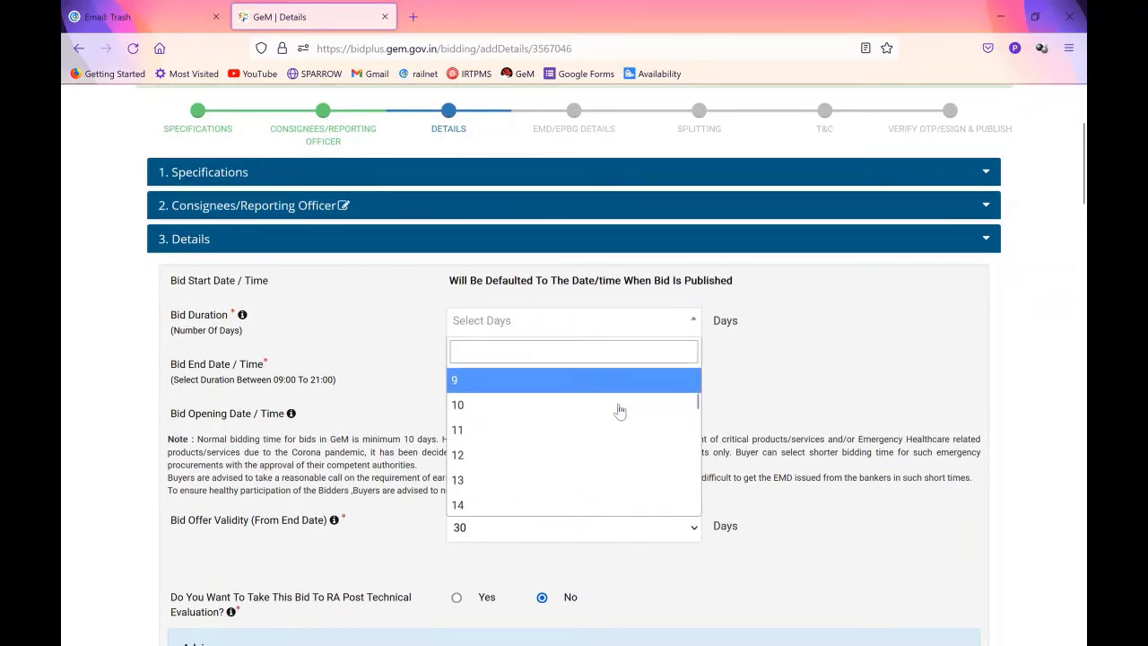
{"action": "scroll", "coordinate": [619, 411], "scroll_direction": "down", "scroll_amount": 4}
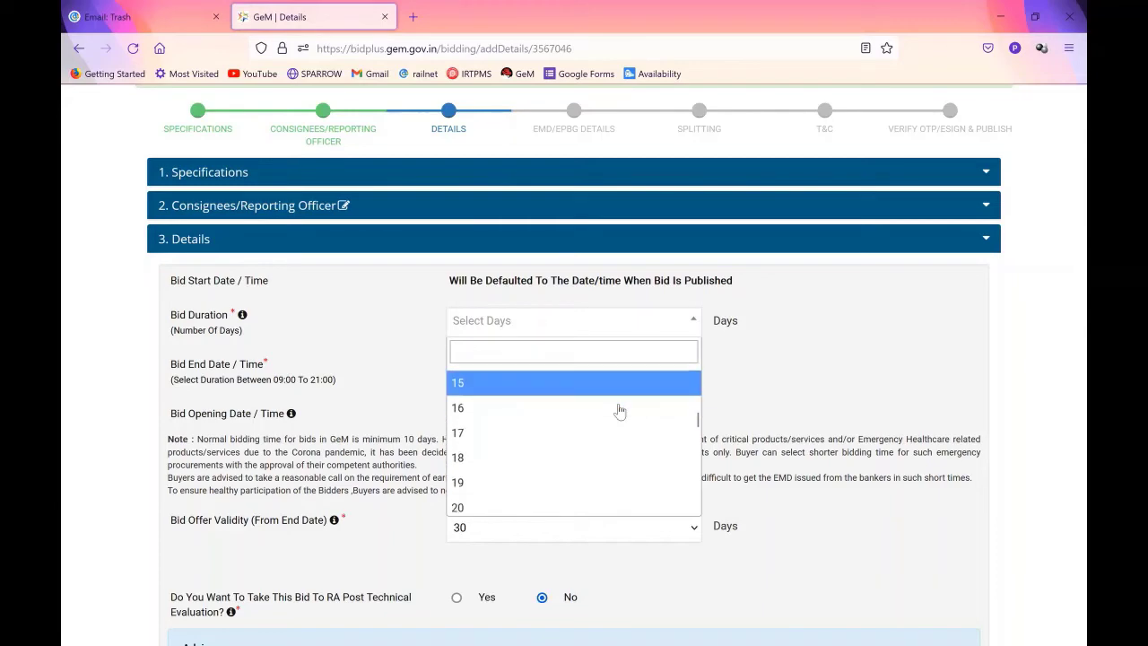
{"action": "left_click", "coordinate": [487, 459]}
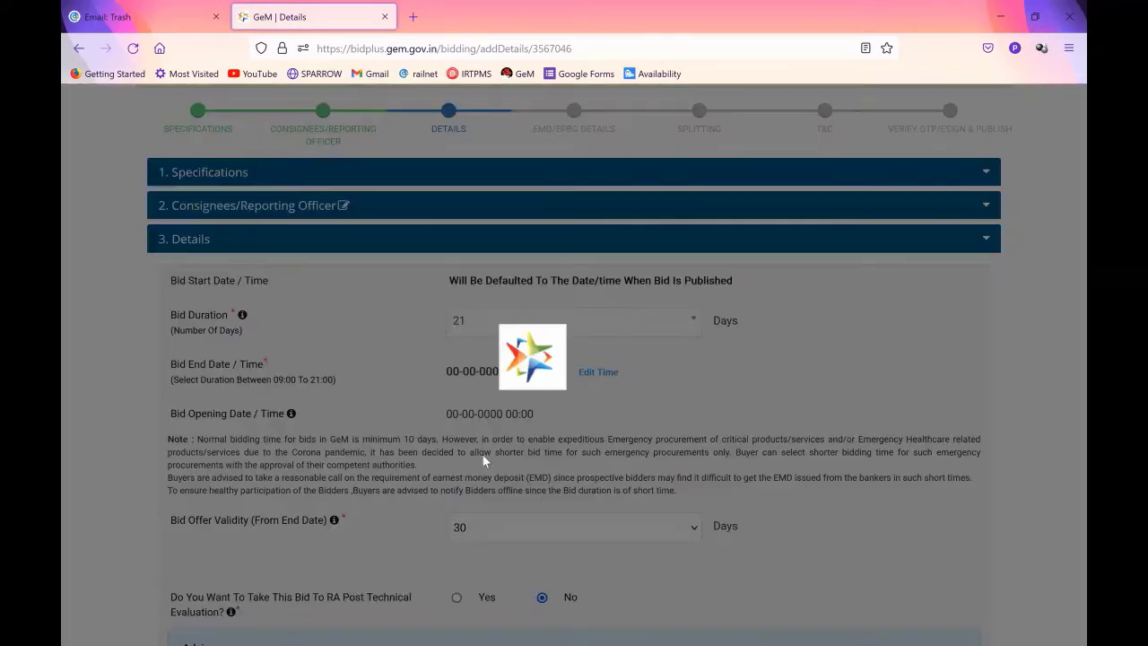
{"action": "left_click", "coordinate": [592, 320]}
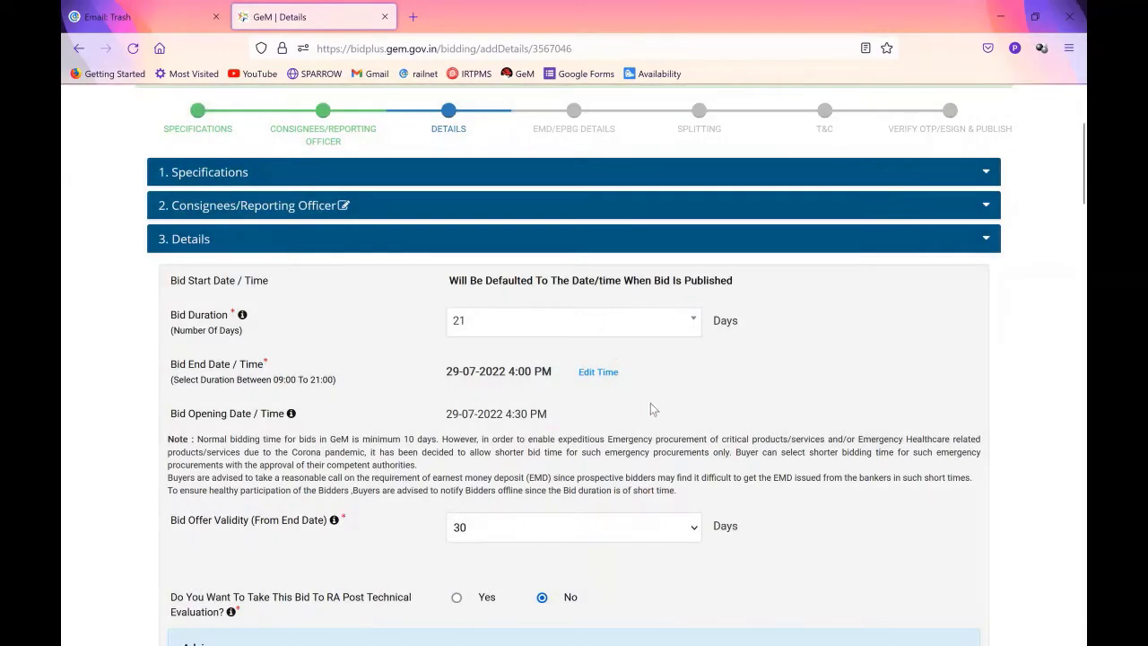
{"action": "scroll", "coordinate": [651, 405], "scroll_direction": "down", "scroll_amount": 2}
{"action": "scroll", "coordinate": [651, 408], "scroll_direction": "down", "scroll_amount": 3}
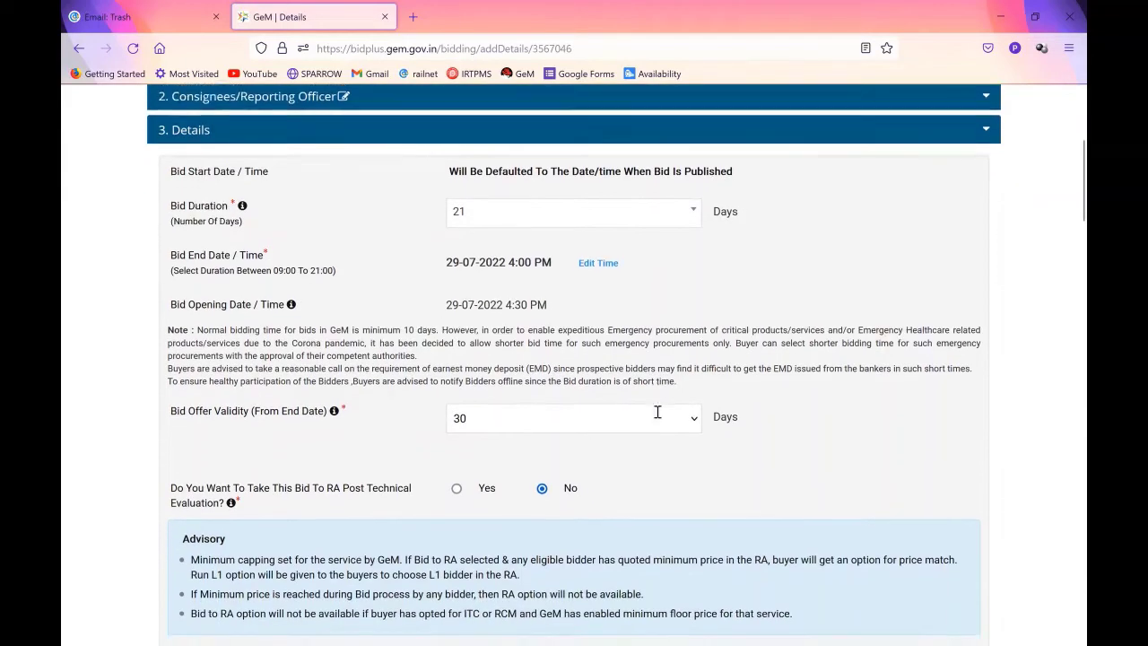
{"action": "scroll", "coordinate": [649, 406], "scroll_direction": "down", "scroll_amount": 2}
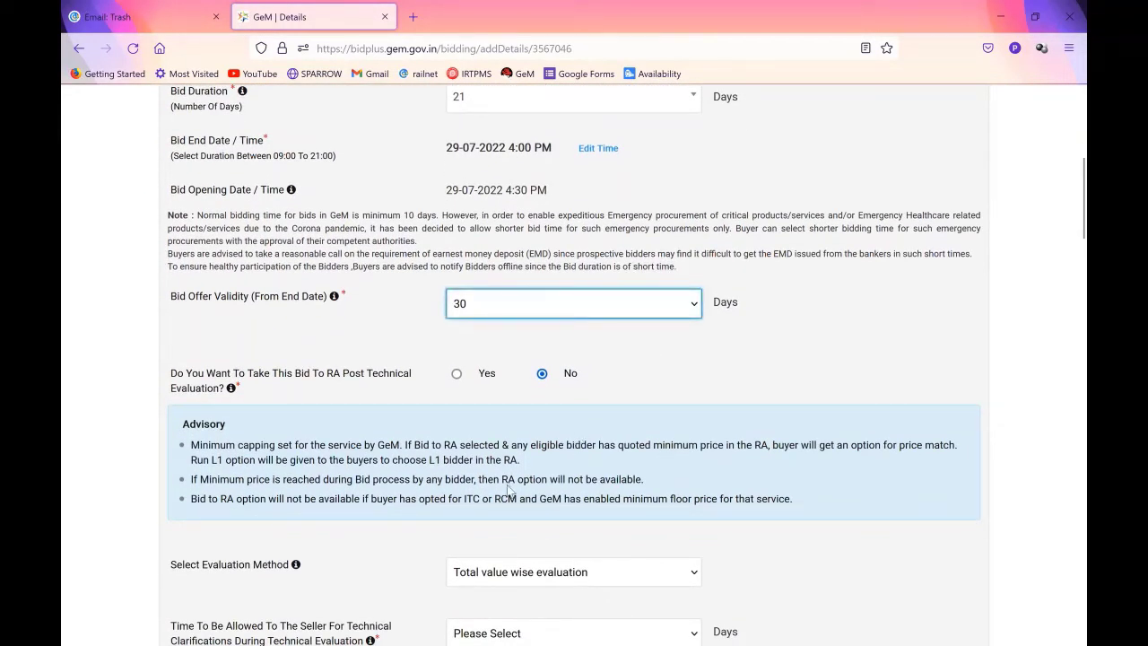
{"action": "scroll", "coordinate": [679, 355], "scroll_direction": "down", "scroll_amount": 3}
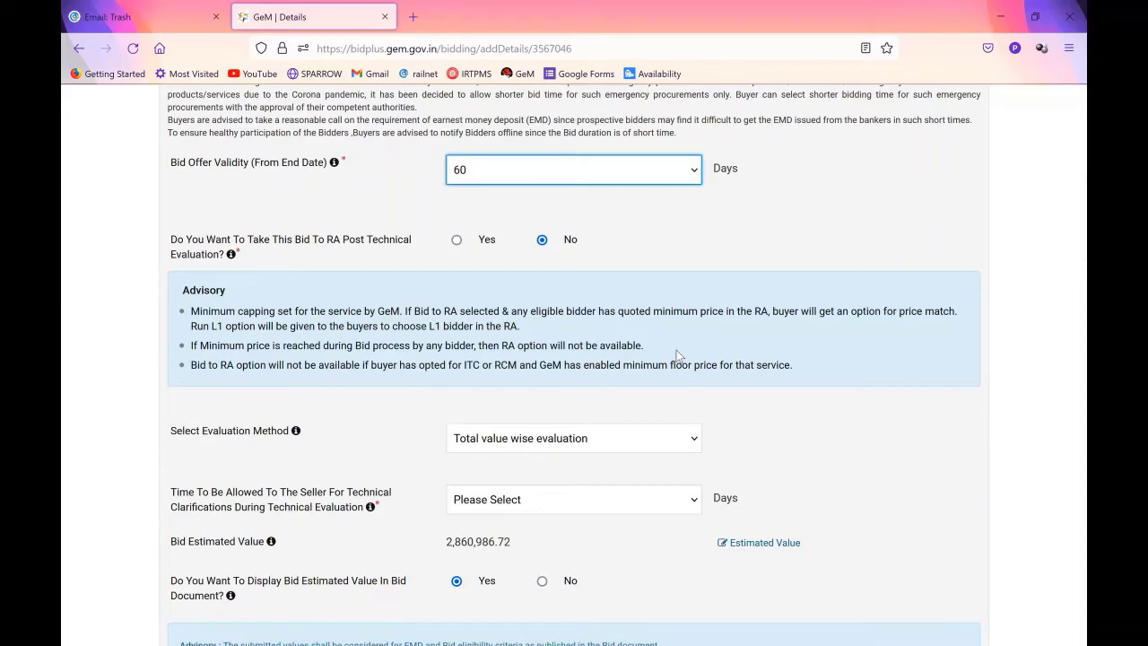
Select the total value wise evaluation method for the bid
{"action": "scroll", "coordinate": [667, 353], "scroll_direction": "down", "scroll_amount": 1}
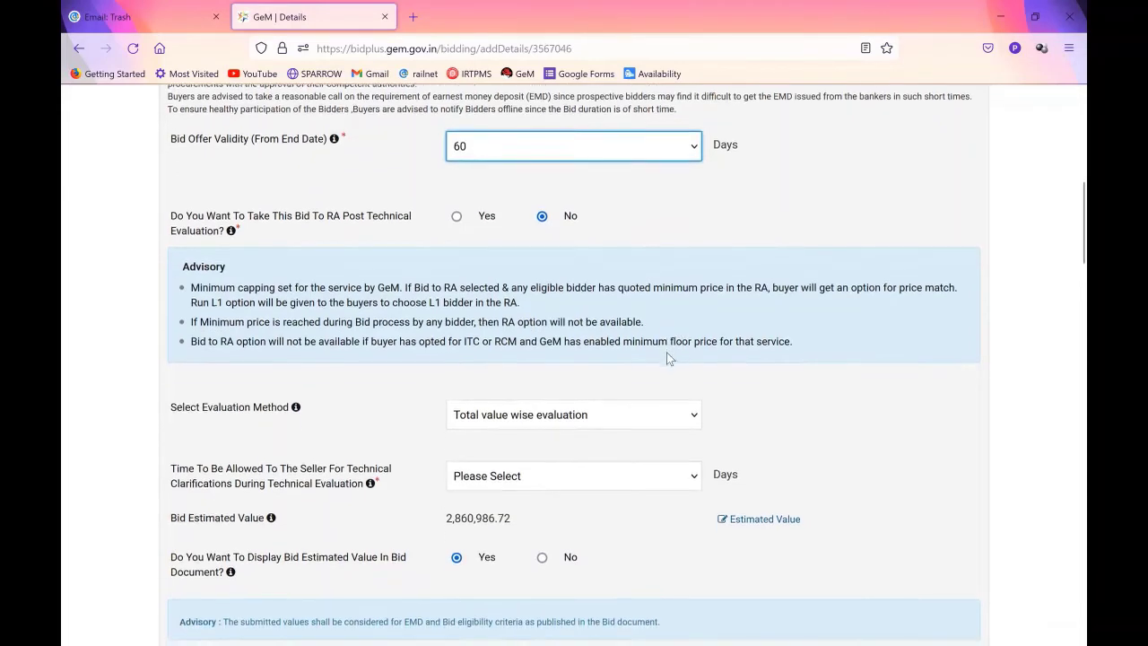
{"action": "scroll", "coordinate": [666, 351], "scroll_direction": "down", "scroll_amount": 1}
{"action": "scroll", "coordinate": [667, 351], "scroll_direction": "down", "scroll_amount": 1}
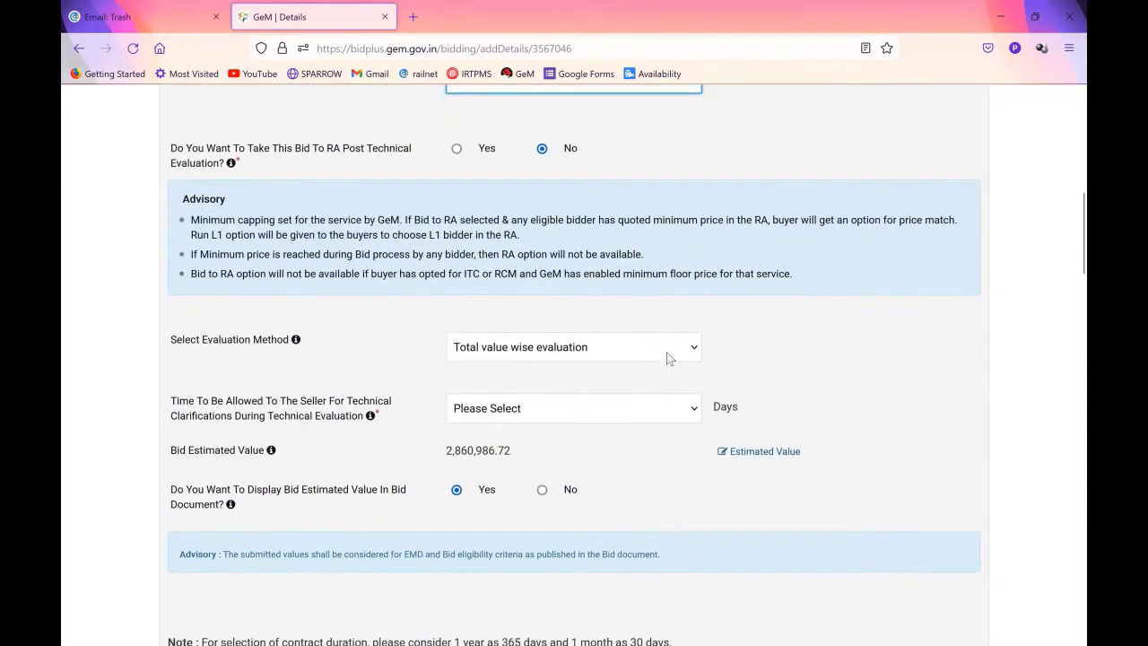
{"action": "scroll", "coordinate": [667, 351], "scroll_direction": "down", "scroll_amount": 1}
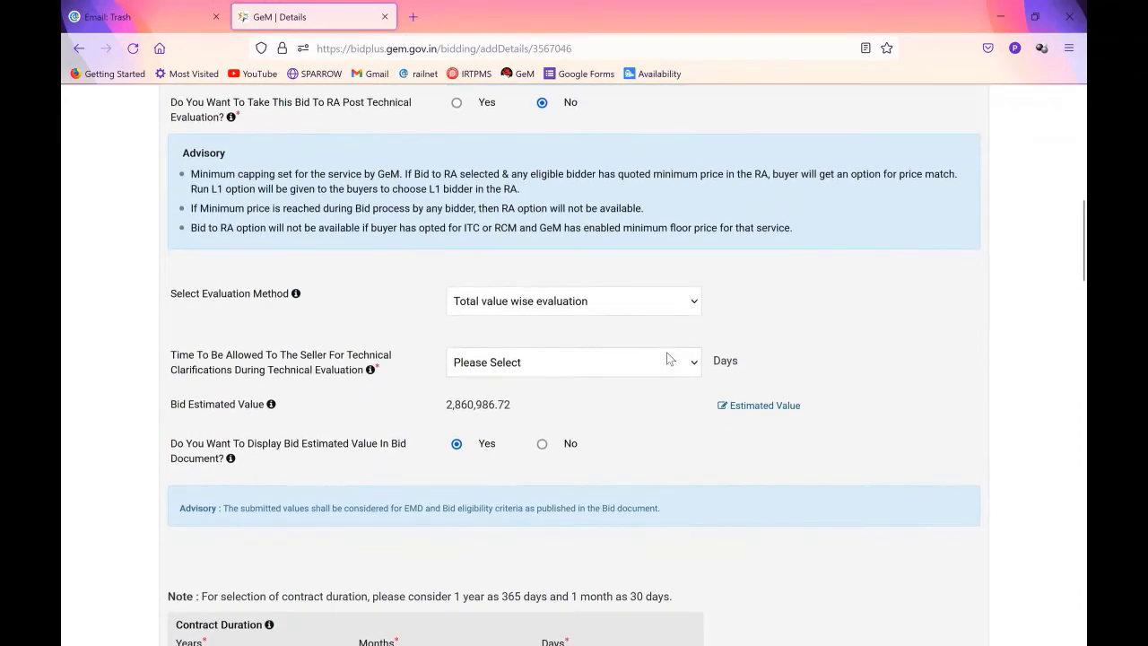
{"action": "scroll", "coordinate": [666, 352], "scroll_direction": "down", "scroll_amount": 1}
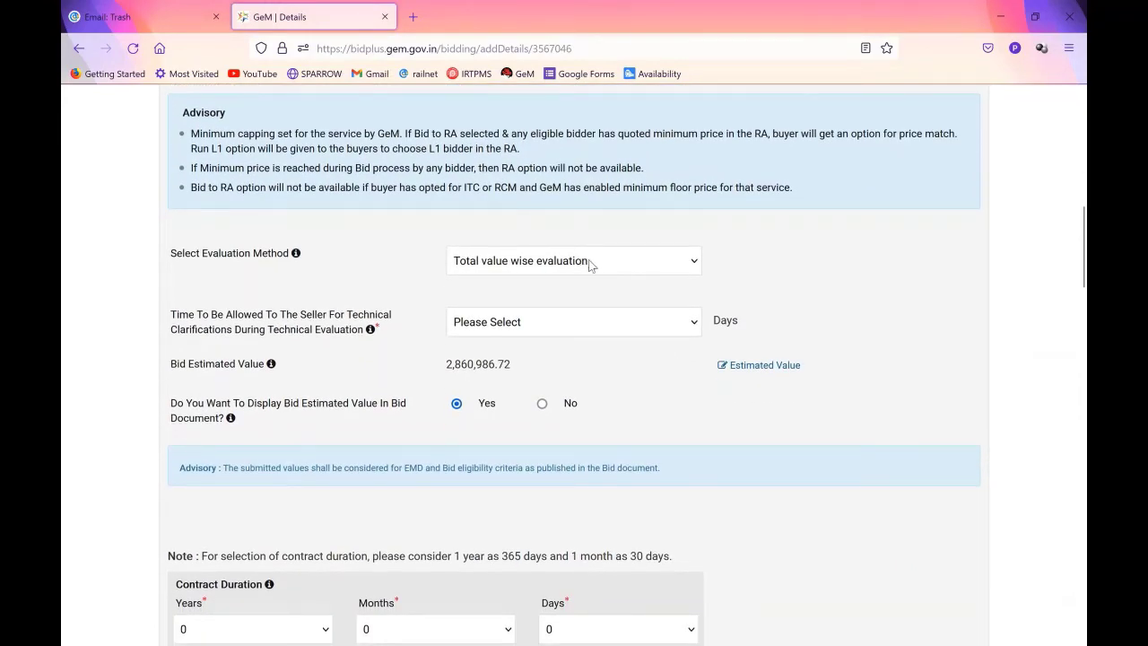
{"action": "scroll", "coordinate": [609, 280], "scroll_direction": "down", "scroll_amount": 1}
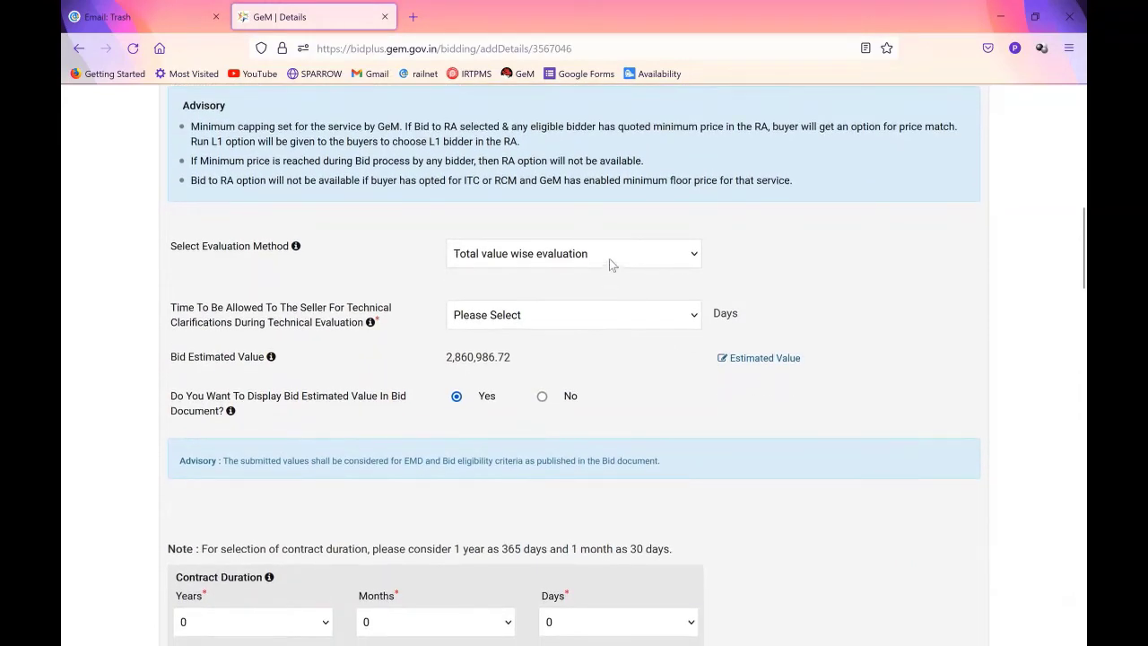
{"action": "left_click", "coordinate": [609, 257]}
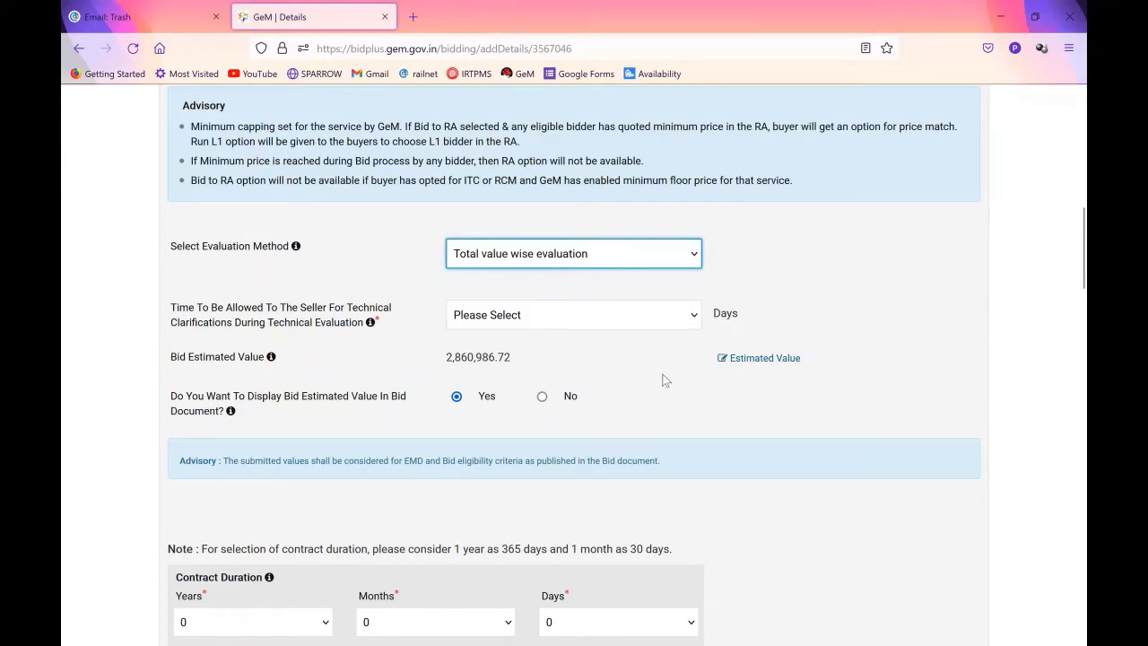
Allow sellers 2 days for technical clarifications
{"action": "scroll", "coordinate": [664, 375], "scroll_direction": "down", "scroll_amount": 1}
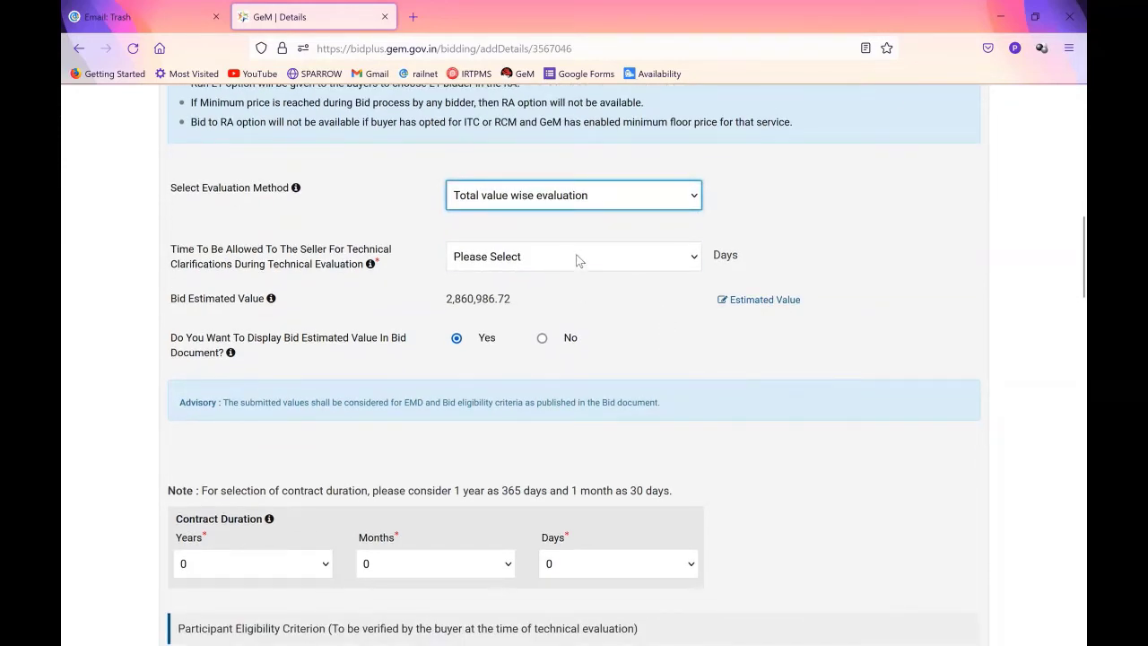
{"action": "left_click", "coordinate": [579, 260]}
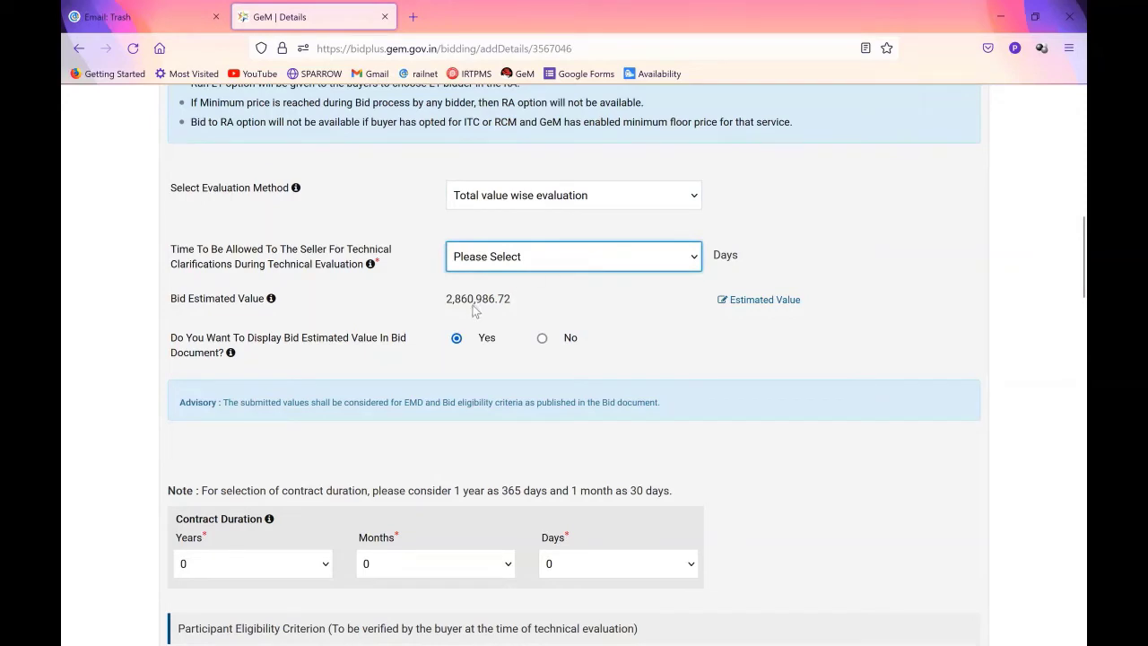
{"action": "key", "text": "2"}
Enter estimated values 100000, 500000 and 1500000 for the three services, totalling 2100000
{"action": "scroll", "coordinate": [698, 406], "scroll_direction": "down", "scroll_amount": 1}
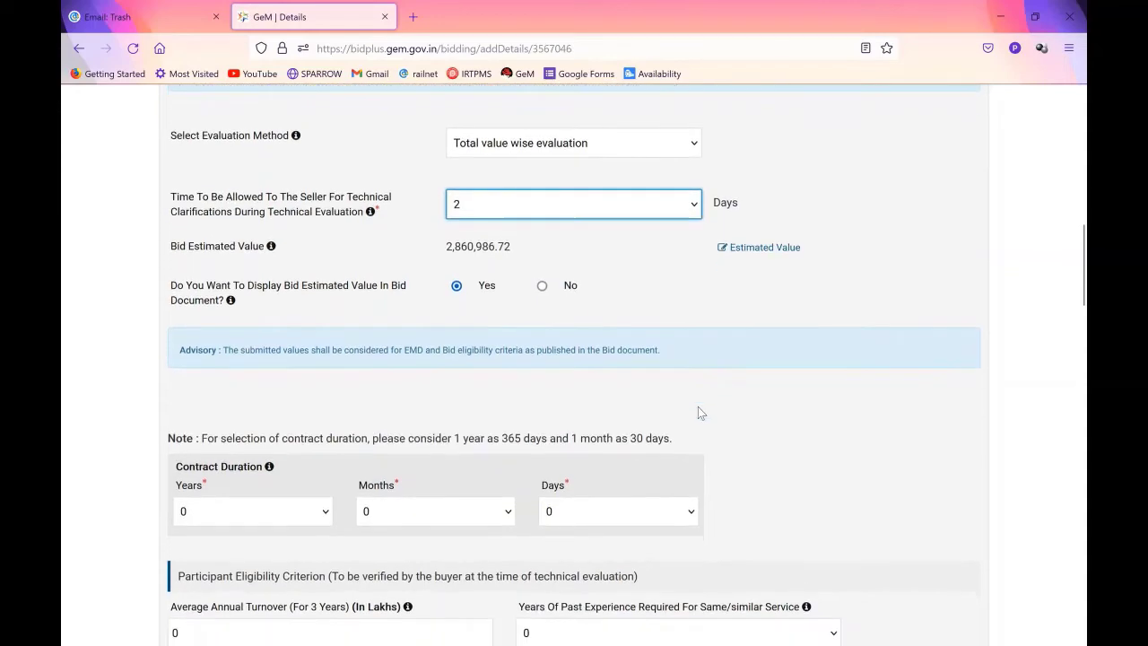
{"action": "left_click", "coordinate": [770, 247]}
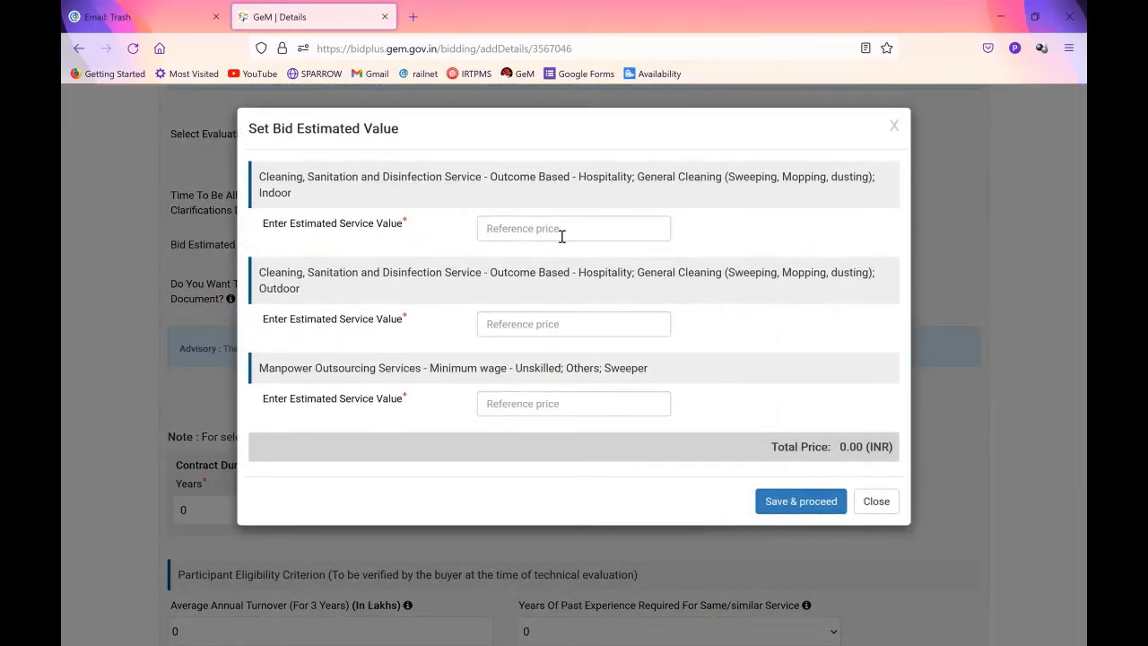
{"action": "left_click", "coordinate": [562, 235]}
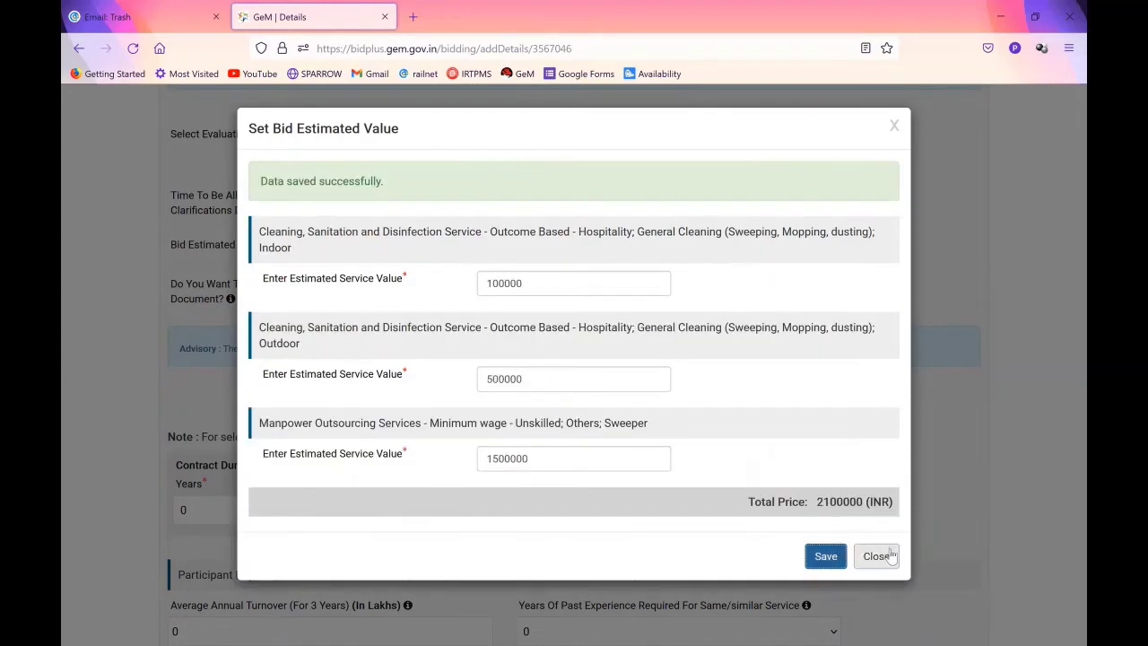
{"action": "left_click", "coordinate": [880, 556]}
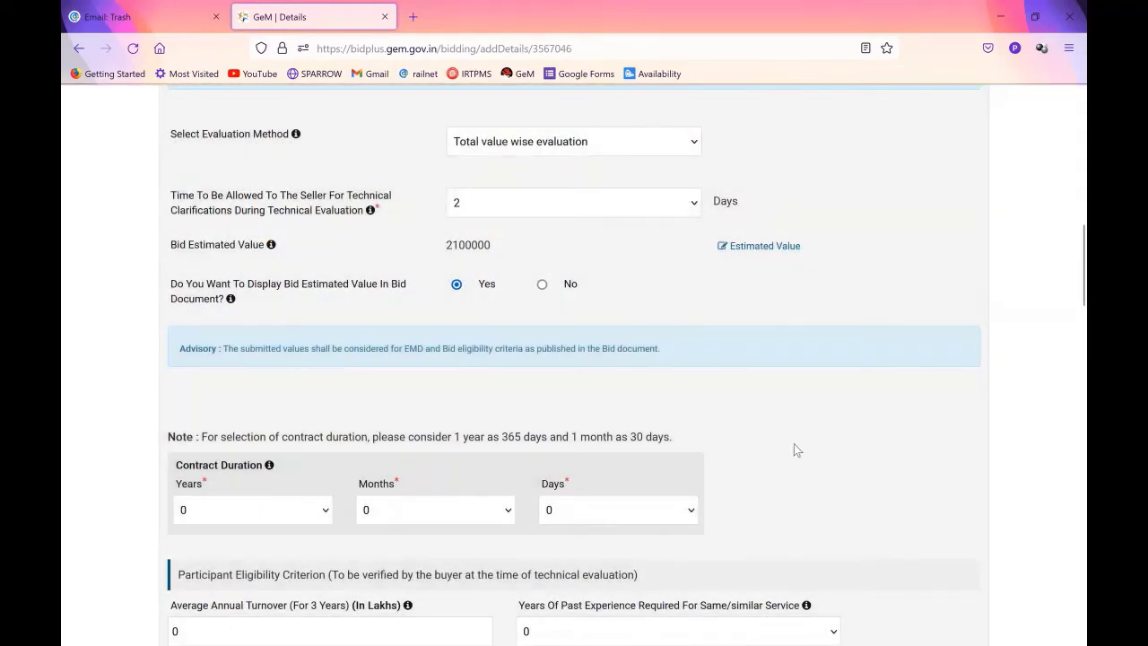
Set the contract duration to 2 years
{"action": "scroll", "coordinate": [794, 443], "scroll_direction": "down", "scroll_amount": 1}
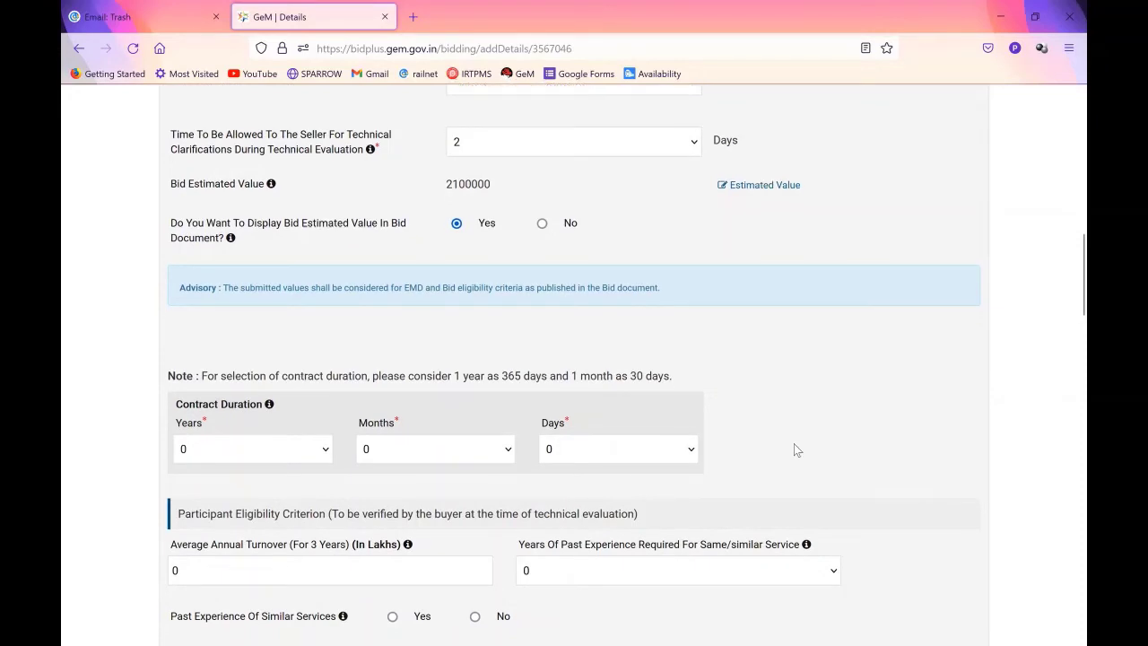
{"action": "scroll", "coordinate": [794, 450], "scroll_direction": "down", "scroll_amount": 1}
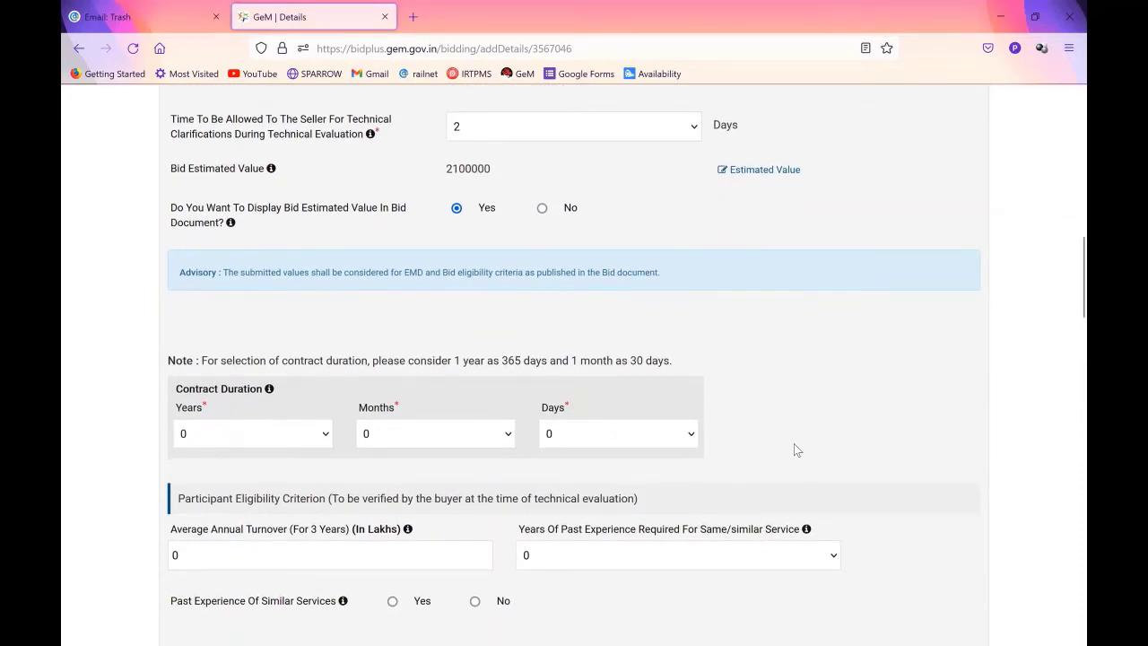
{"action": "scroll", "coordinate": [794, 444], "scroll_direction": "down", "scroll_amount": 1}
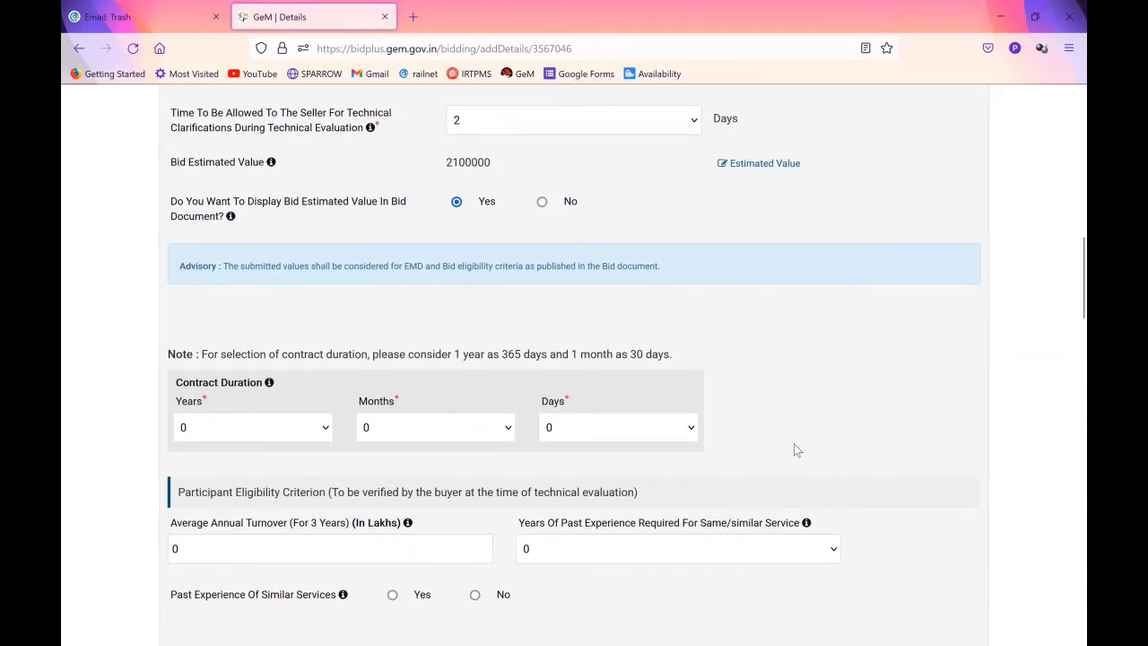
{"action": "scroll", "coordinate": [794, 450], "scroll_direction": "down", "scroll_amount": 1}
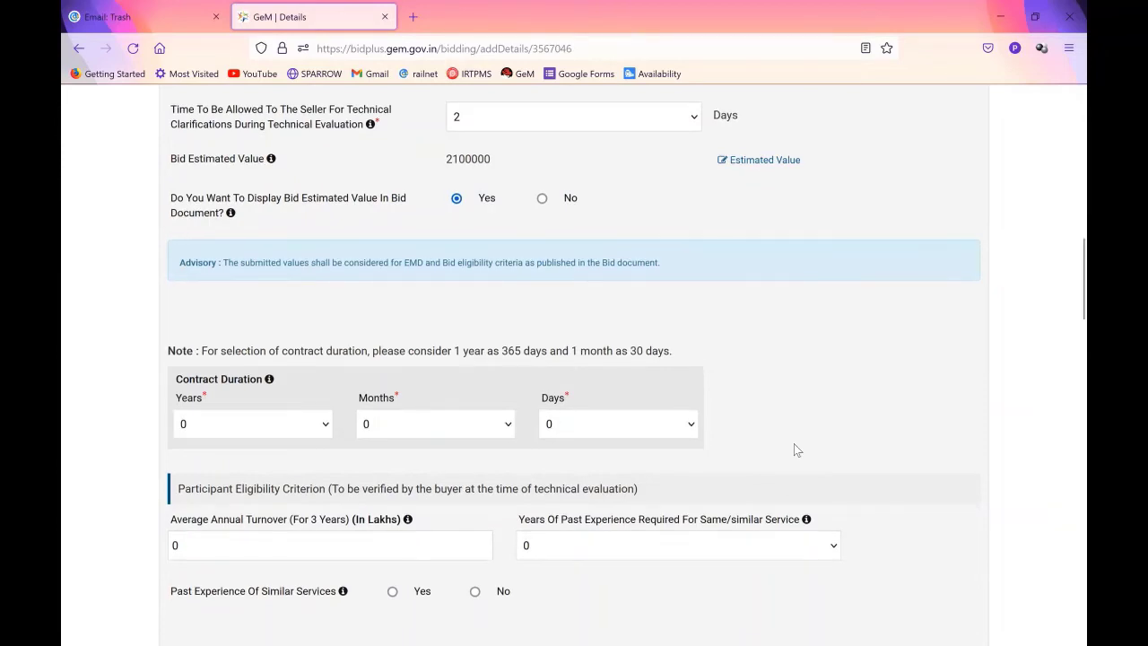
{"action": "scroll", "coordinate": [794, 450], "scroll_direction": "down", "scroll_amount": 2}
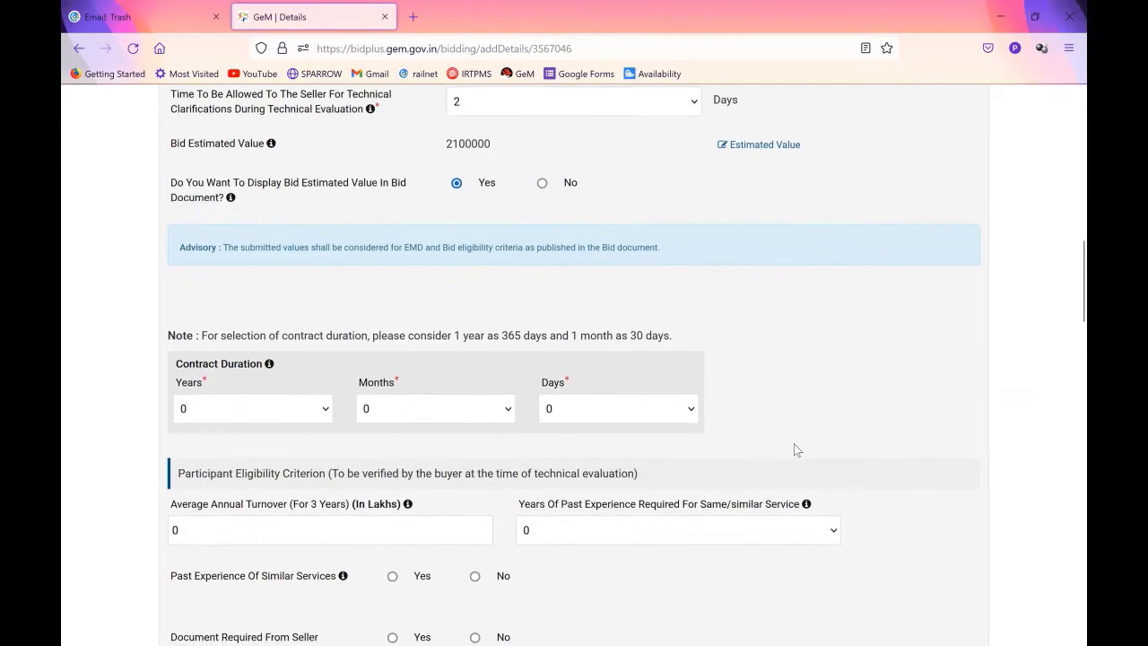
{"action": "scroll", "coordinate": [793, 449], "scroll_direction": "down", "scroll_amount": 2}
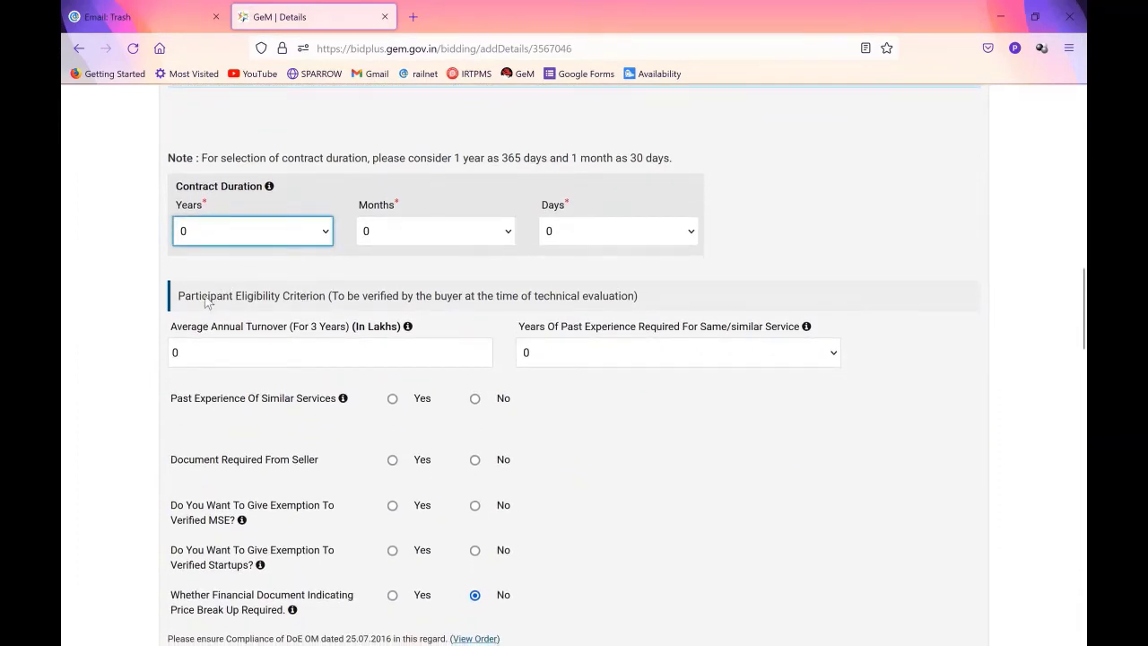
{"action": "key", "text": "2"}
Replace the average annual turnover 0 with 10 lakh
{"action": "scroll", "coordinate": [444, 427], "scroll_direction": "down", "scroll_amount": 1}
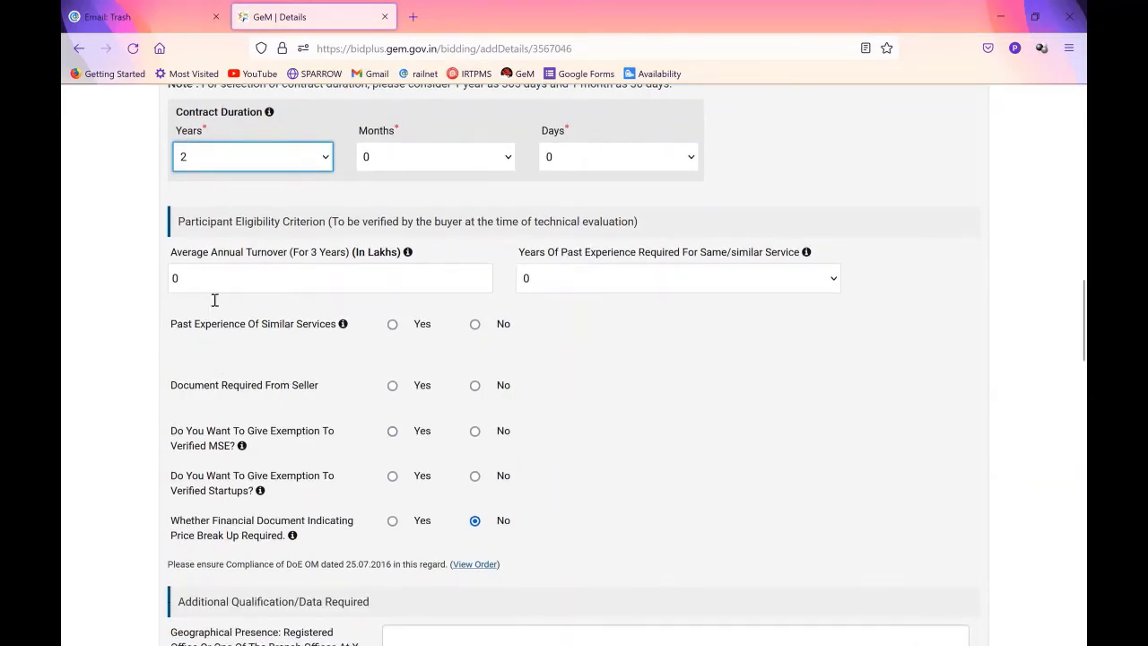
{"action": "left_click_drag", "start_coordinate": [202, 287], "coordinate": [165, 284]}
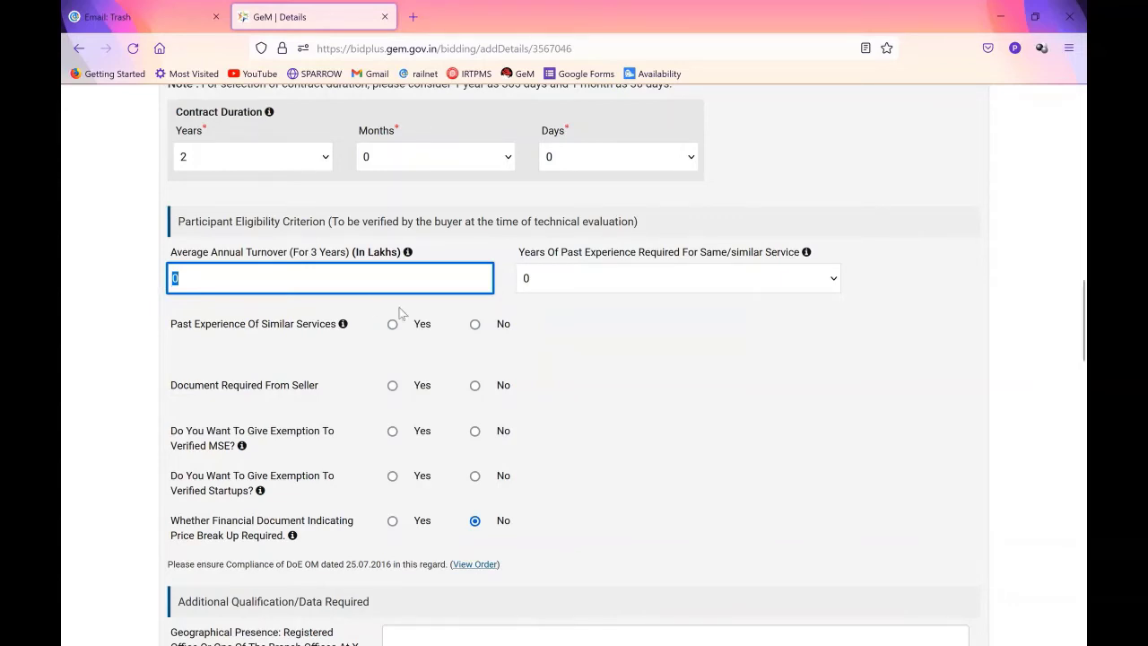
{"action": "scroll", "coordinate": [467, 332], "scroll_direction": "up", "scroll_amount": 1}
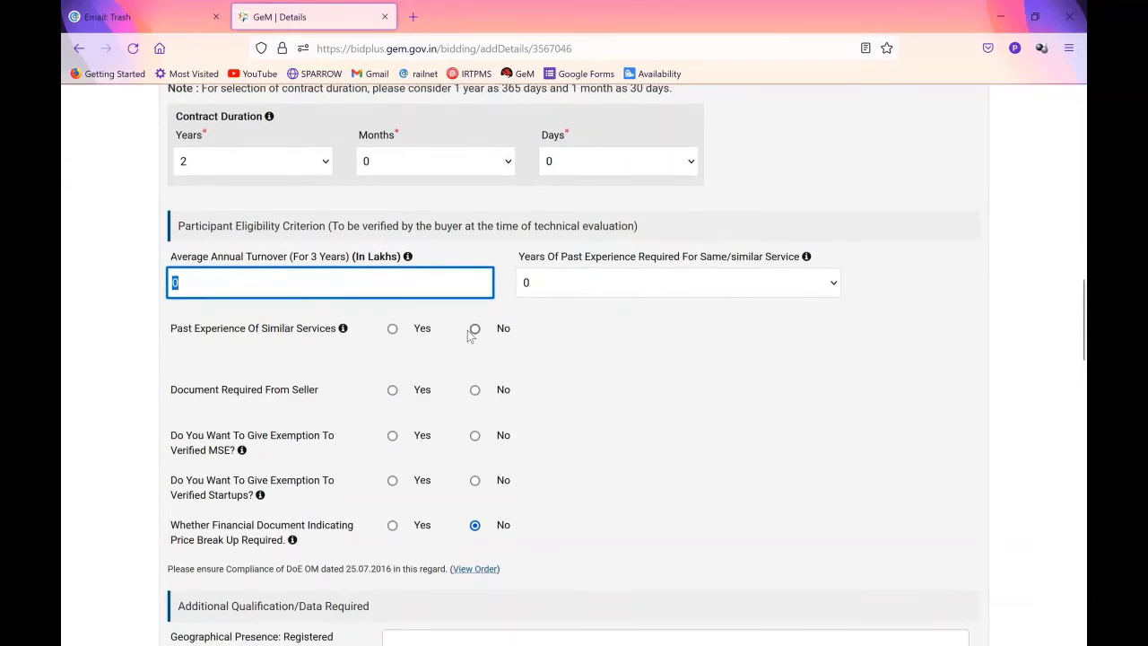
{"action": "type", "text": "10"}
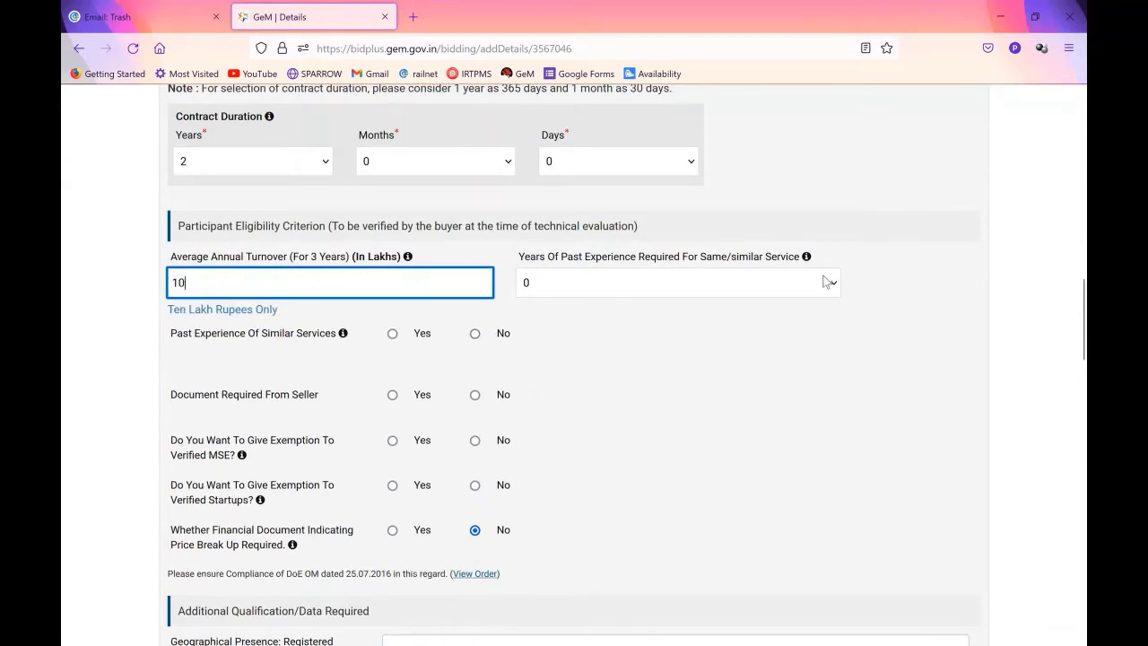
Require 1 year of past experience and past experience of similar services
{"action": "left_click", "coordinate": [705, 283]}
{"action": "left_click", "coordinate": [554, 331]}
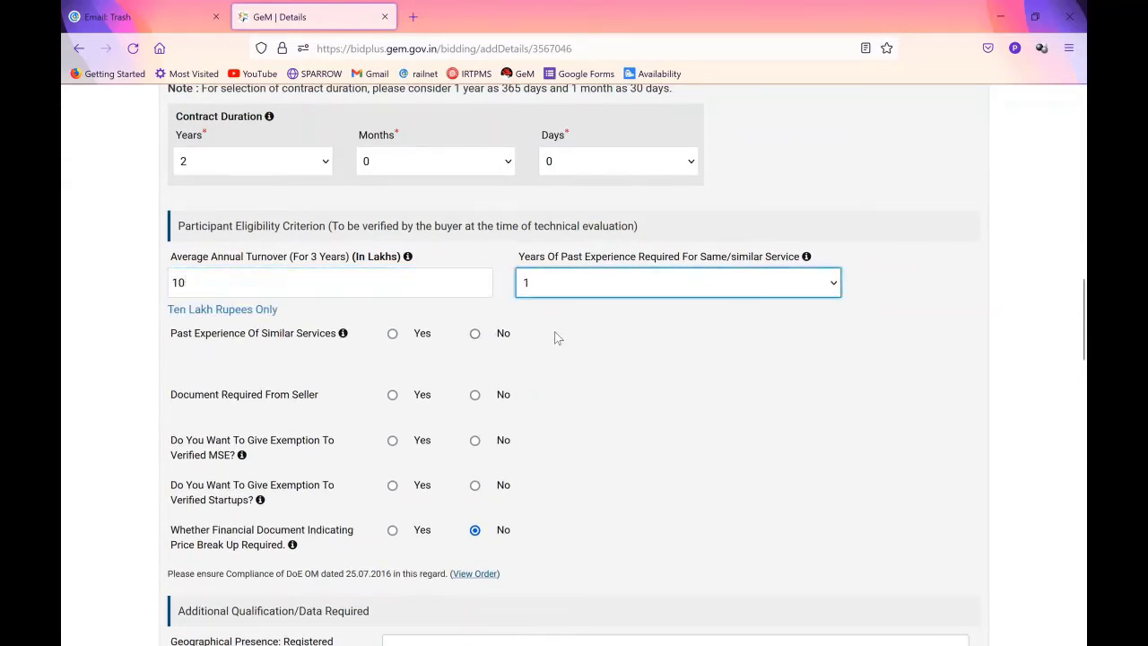
{"action": "scroll", "coordinate": [527, 334], "scroll_direction": "down", "scroll_amount": 1}
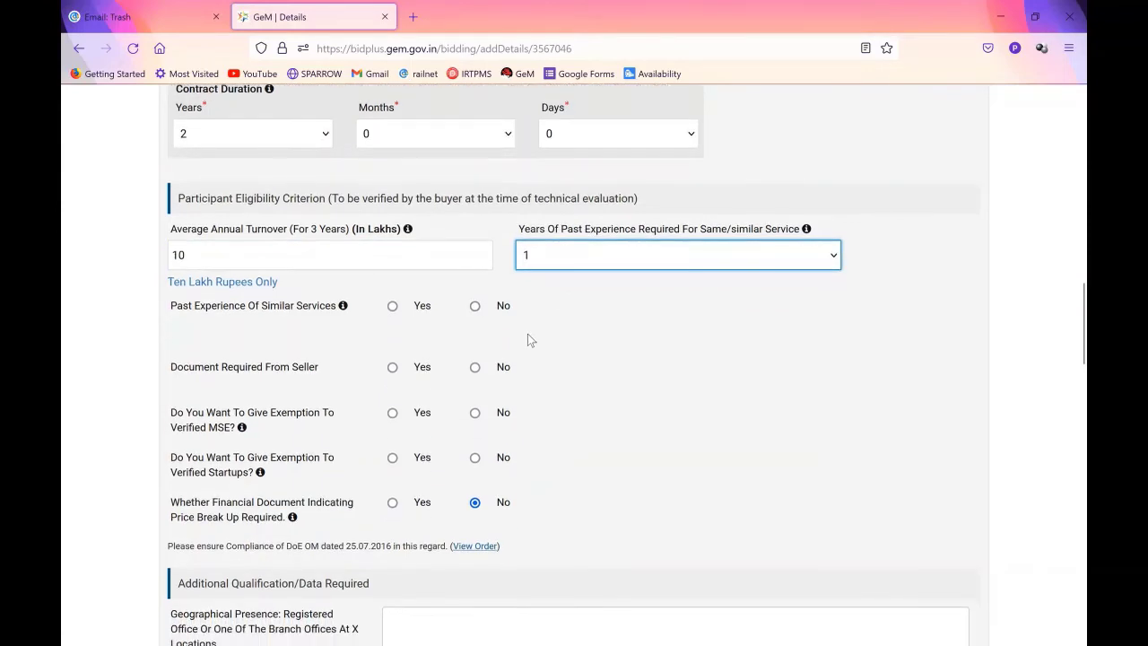
{"action": "left_click", "coordinate": [392, 307]}
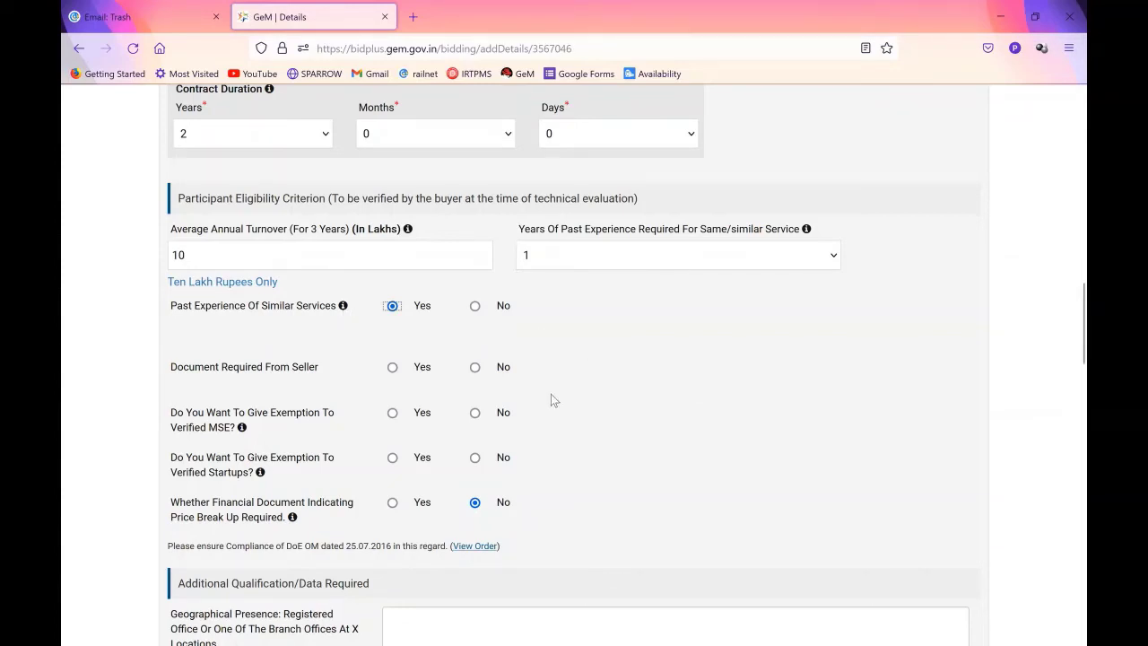
Require seller documents for Experience Criteria, Bidder Turnover and Certificate (Requested in ATC)
{"action": "scroll", "coordinate": [551, 395], "scroll_direction": "down", "scroll_amount": 2}
{"action": "left_click", "coordinate": [392, 267]}
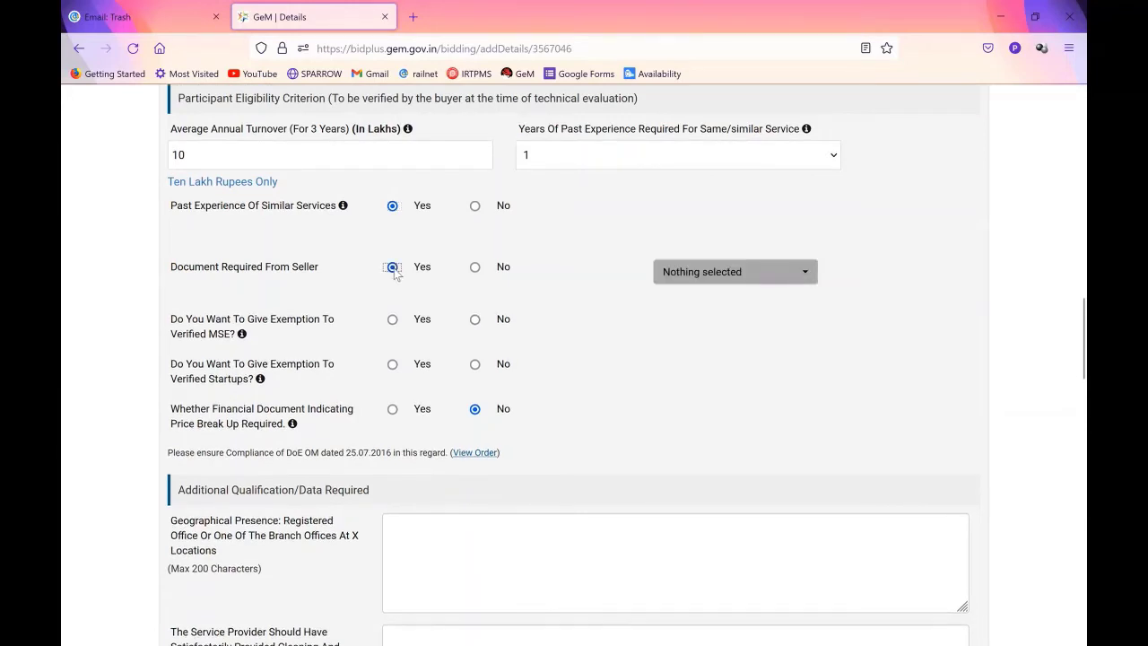
{"action": "left_click", "coordinate": [708, 279]}
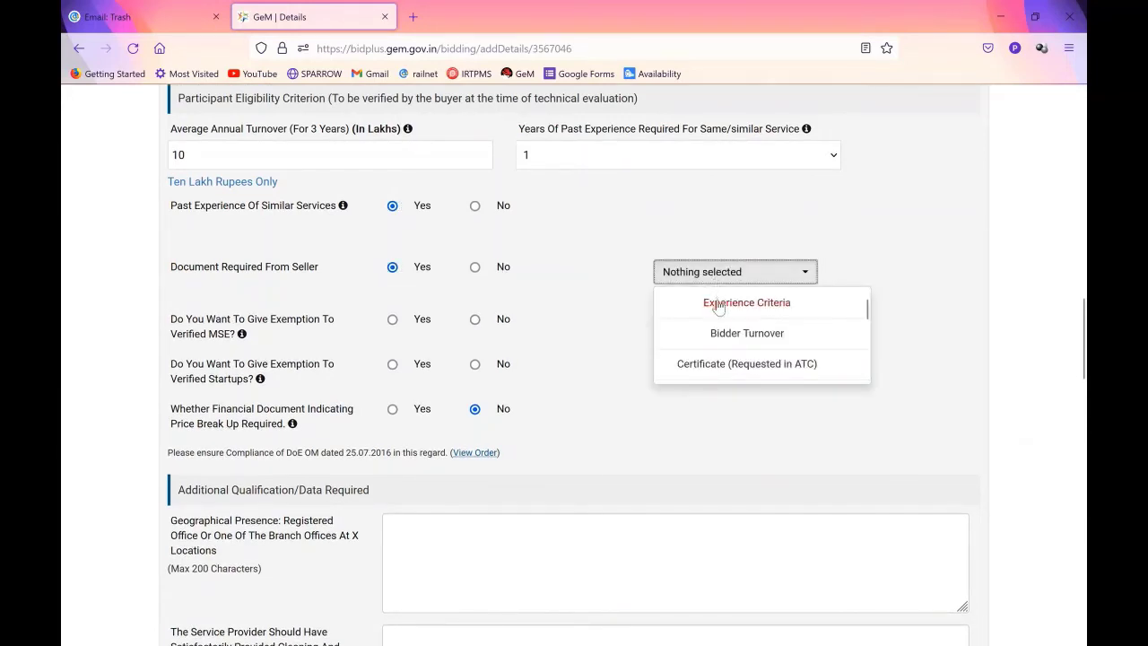
{"action": "left_click", "coordinate": [719, 306]}
{"action": "left_click", "coordinate": [731, 336]}
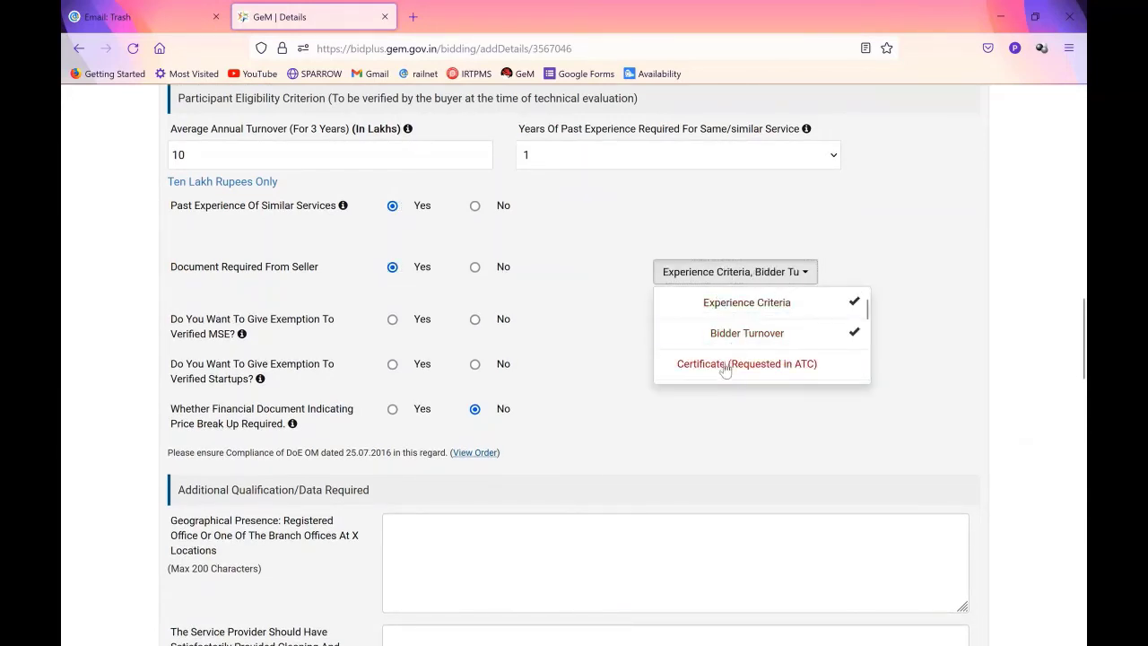
{"action": "left_click", "coordinate": [724, 368]}
{"action": "left_click", "coordinate": [609, 358]}
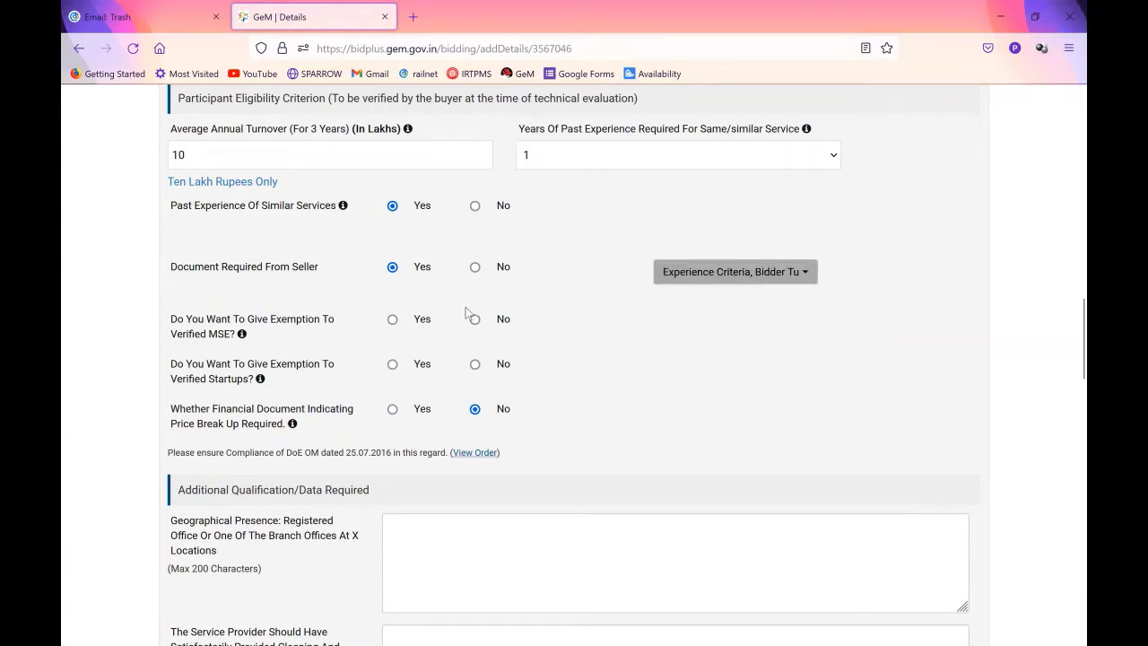
Exempt verified MSEs and startups from both Years of Experience and Turnover criteria
{"action": "left_click", "coordinate": [392, 320]}
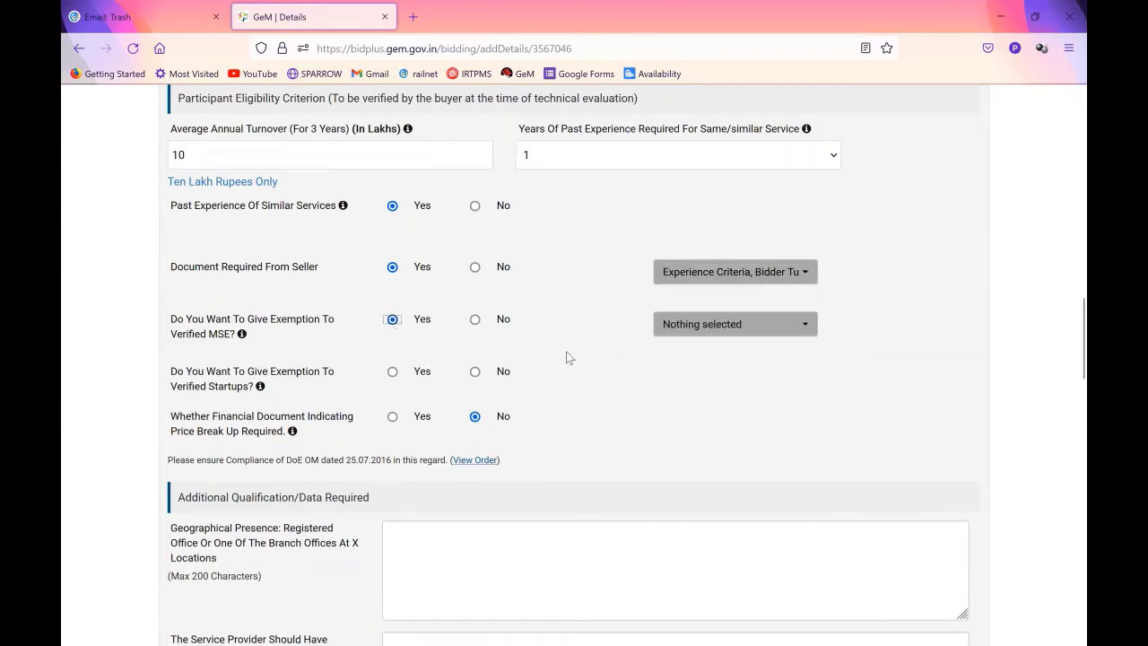
{"action": "left_click", "coordinate": [711, 328]}
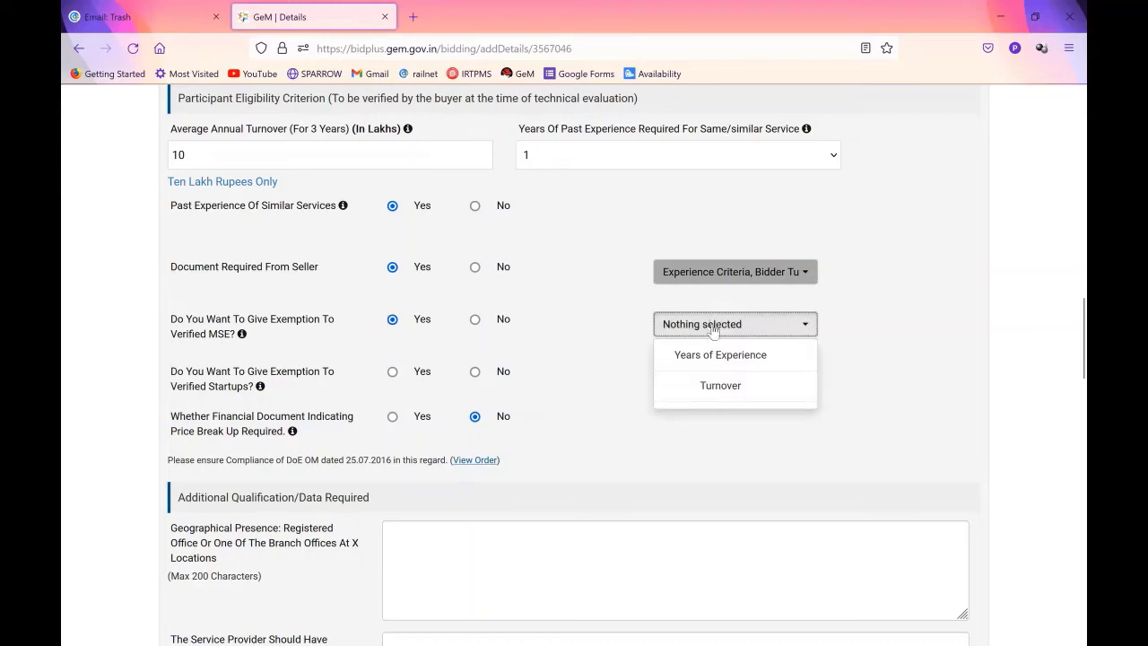
{"action": "left_click", "coordinate": [712, 355]}
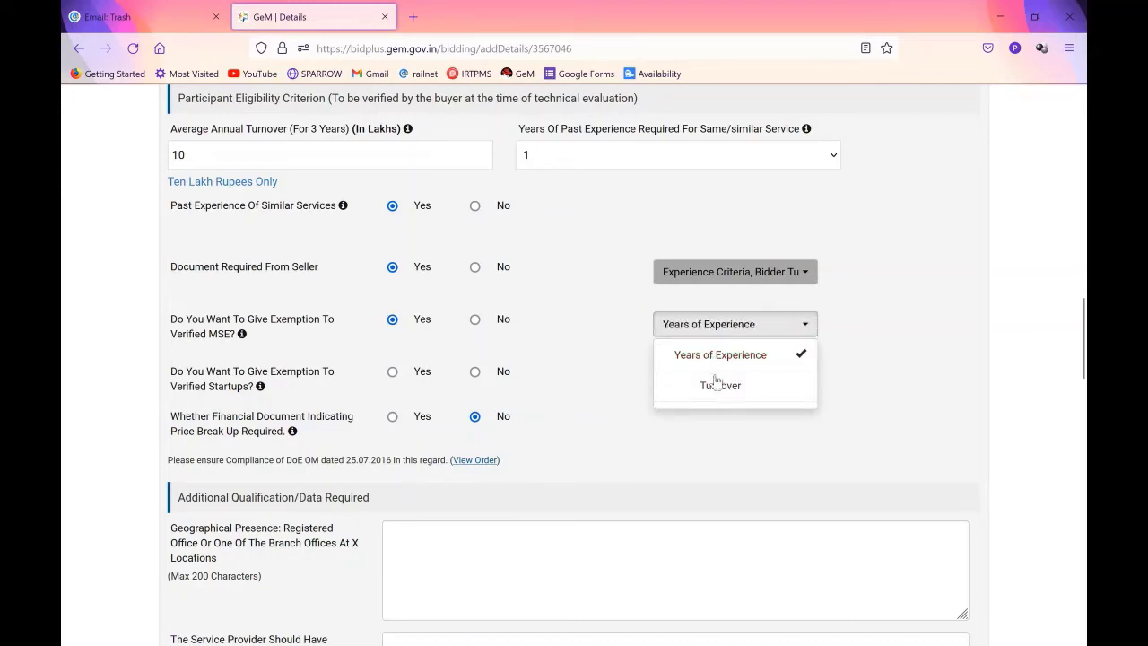
{"action": "left_click", "coordinate": [720, 386]}
{"action": "left_click", "coordinate": [586, 383]}
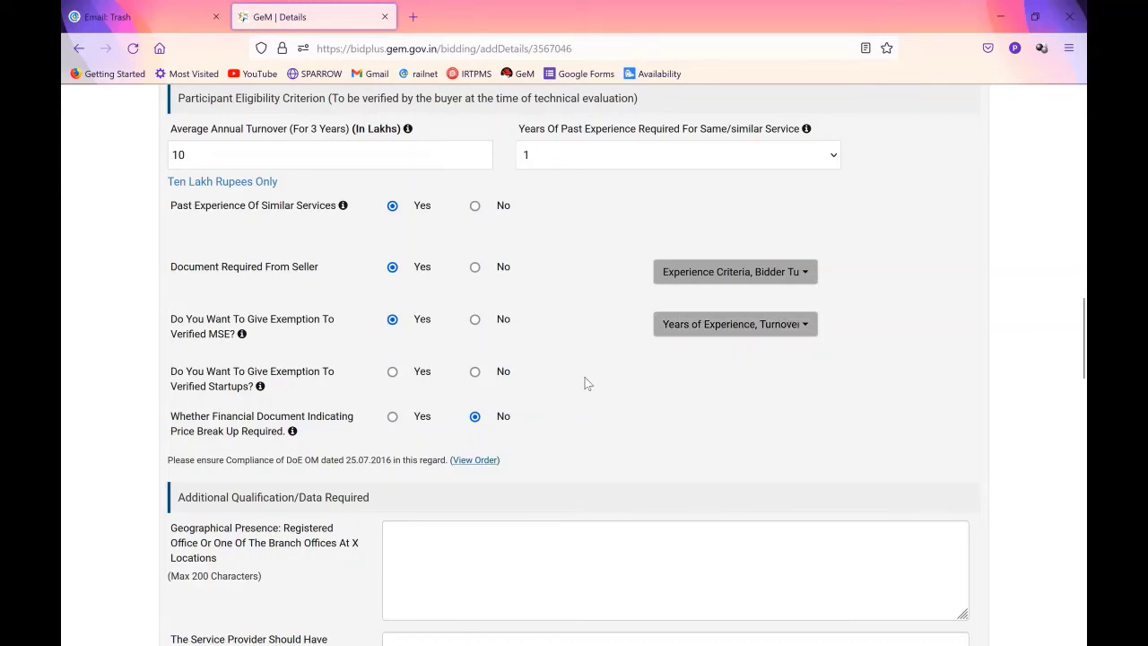
{"action": "left_click", "coordinate": [392, 375]}
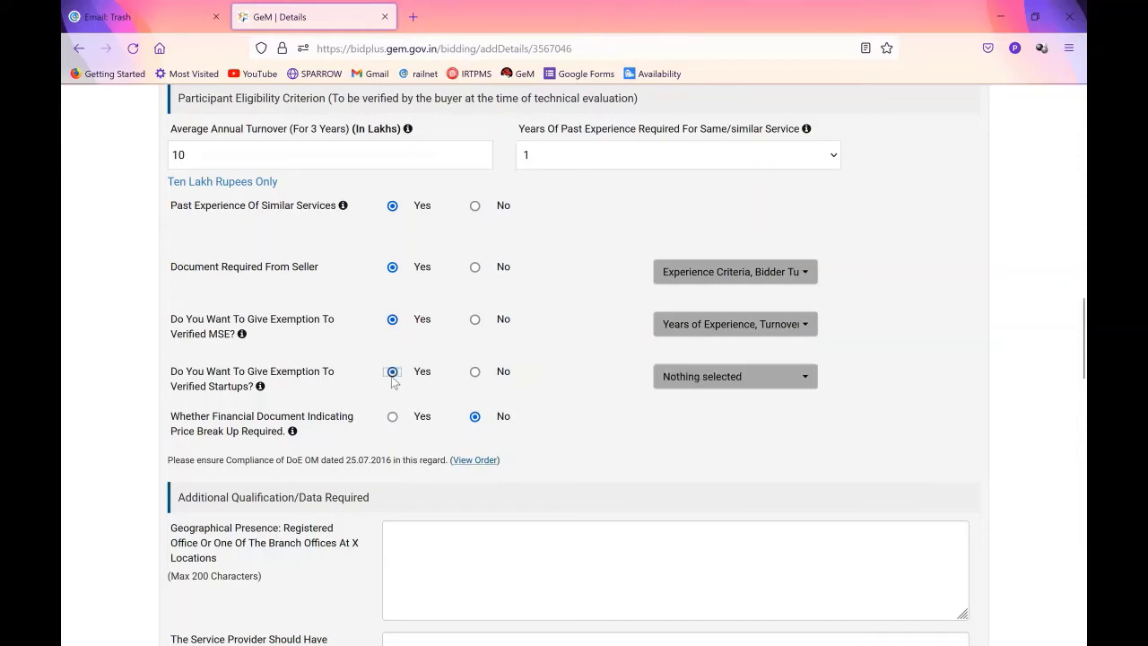
{"action": "left_click", "coordinate": [664, 385]}
{"action": "left_click", "coordinate": [697, 412]}
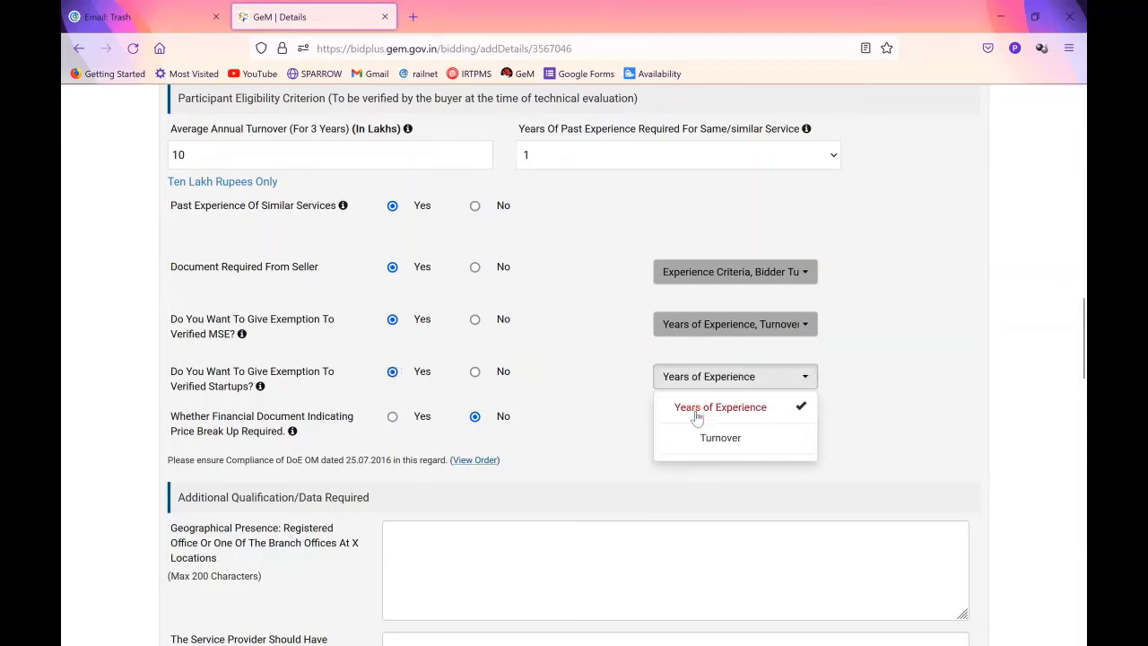
{"action": "left_click", "coordinate": [714, 438]}
Require a financial document with price break-up from sellers
{"action": "scroll", "coordinate": [611, 413], "scroll_direction": "down", "scroll_amount": 2}
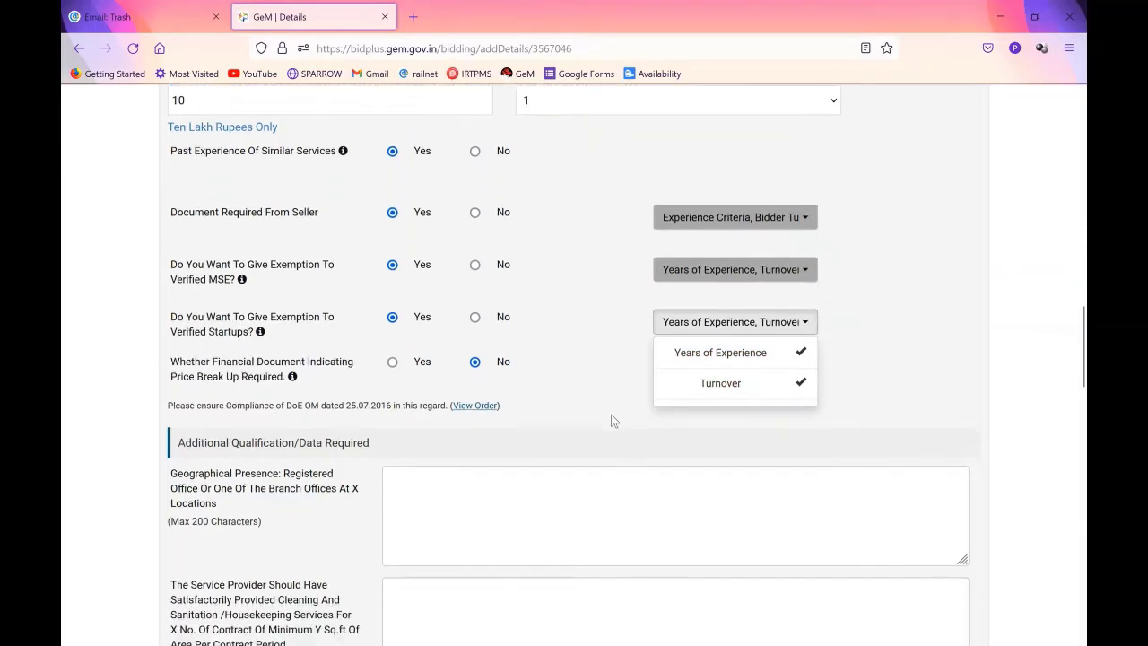
{"action": "scroll", "coordinate": [611, 415], "scroll_direction": "down", "scroll_amount": 1}
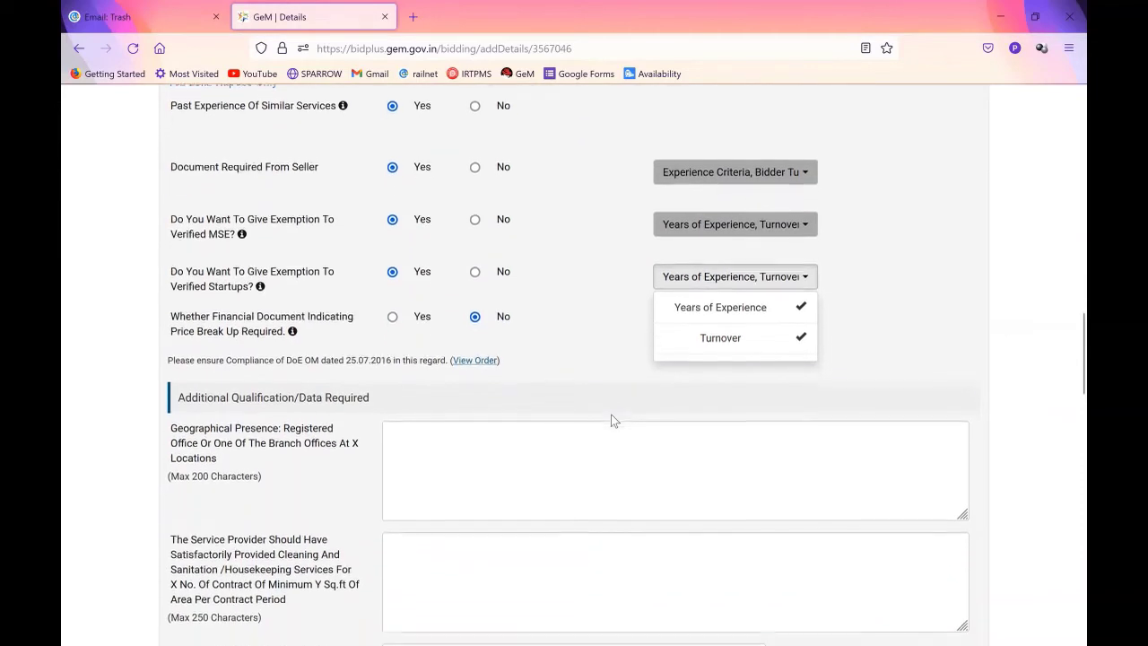
{"action": "left_click", "coordinate": [392, 314]}
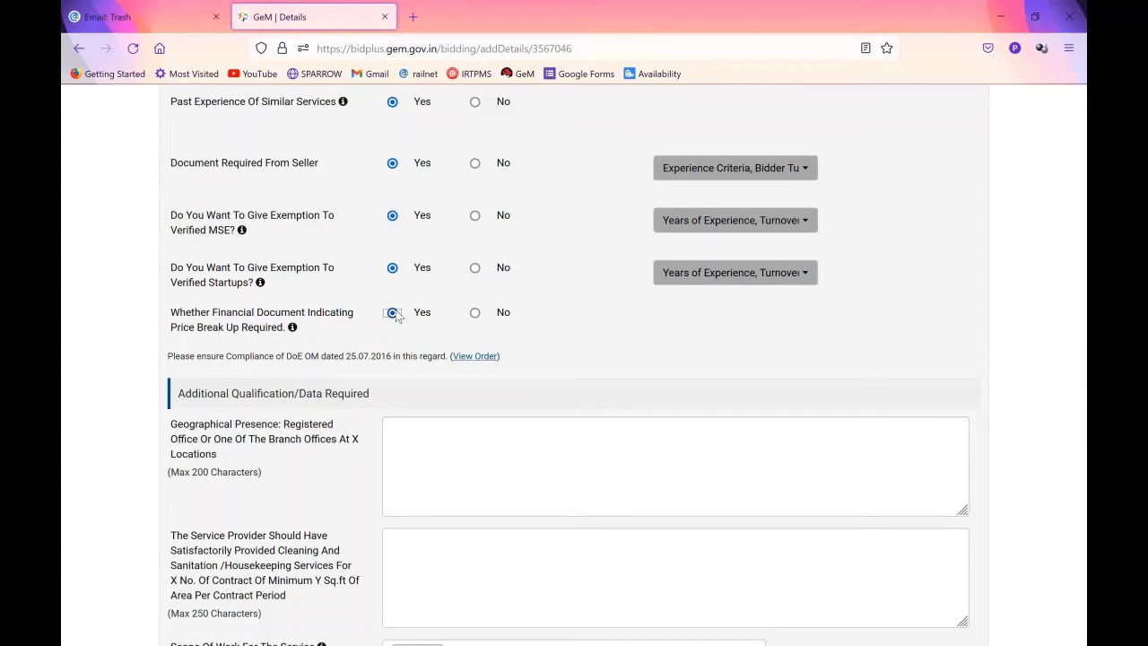
{"action": "scroll", "coordinate": [587, 379], "scroll_direction": "down", "scroll_amount": 1}
{"action": "scroll", "coordinate": [588, 380], "scroll_direction": "down", "scroll_amount": 3}
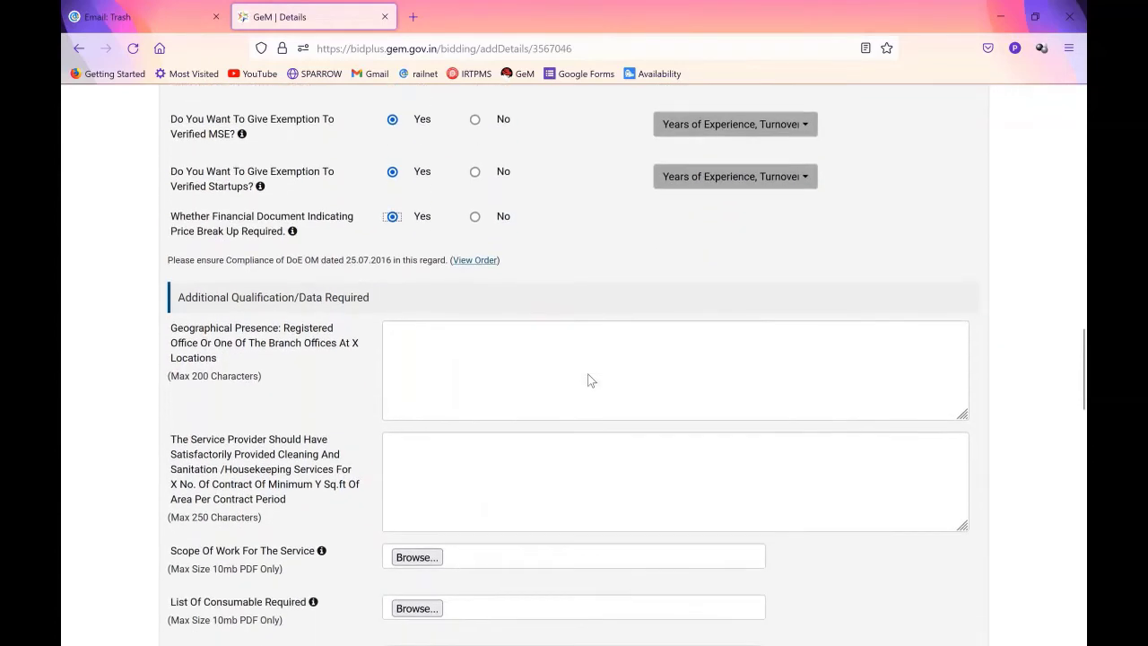
Enter Gujarat as geographical presence and upload the Scope of Work and List of Consumables PDFs
{"action": "left_click", "coordinate": [545, 308]}
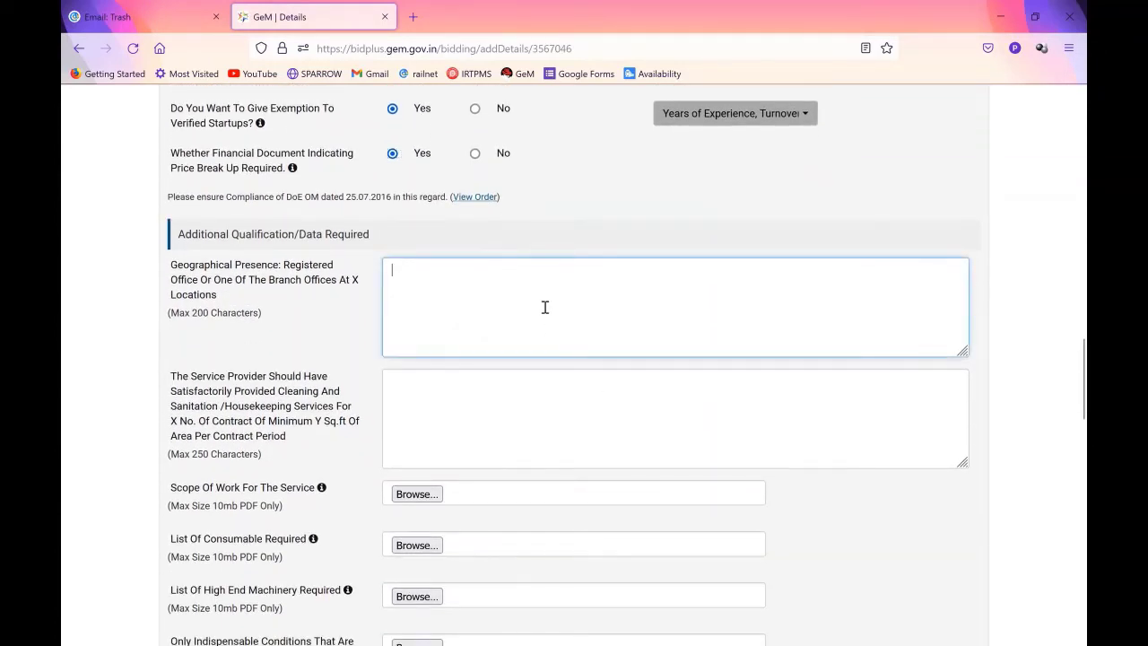
{"action": "type", "text": "Gujarat"}
{"action": "scroll", "coordinate": [638, 386], "scroll_direction": "down", "scroll_amount": 3}
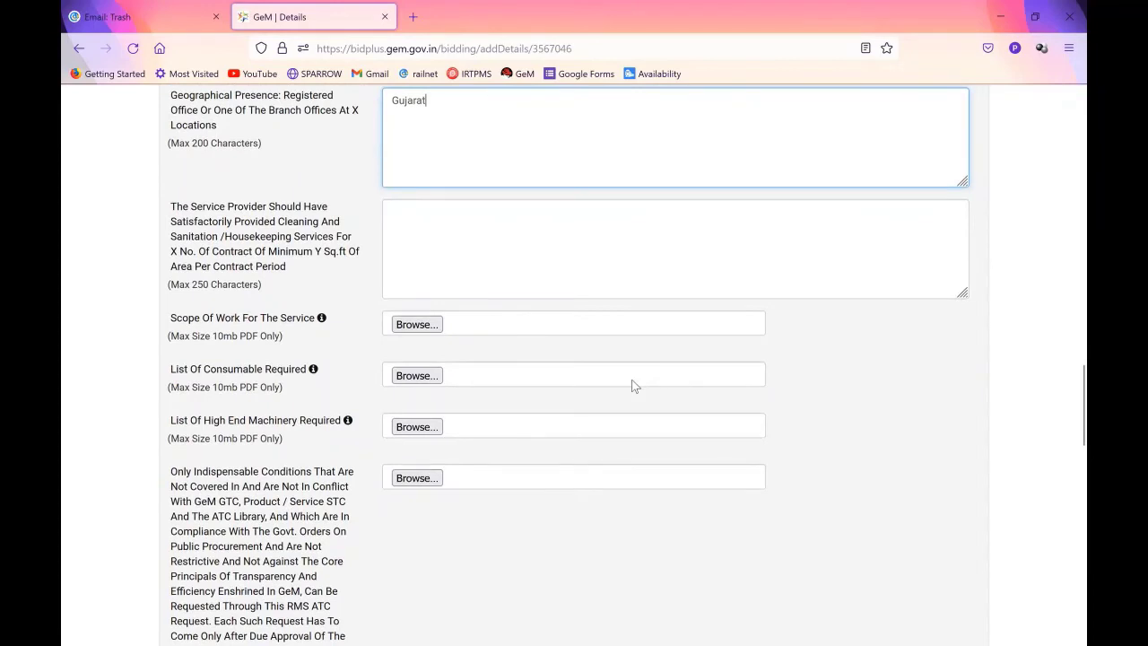
{"action": "scroll", "coordinate": [632, 386], "scroll_direction": "down", "scroll_amount": 1}
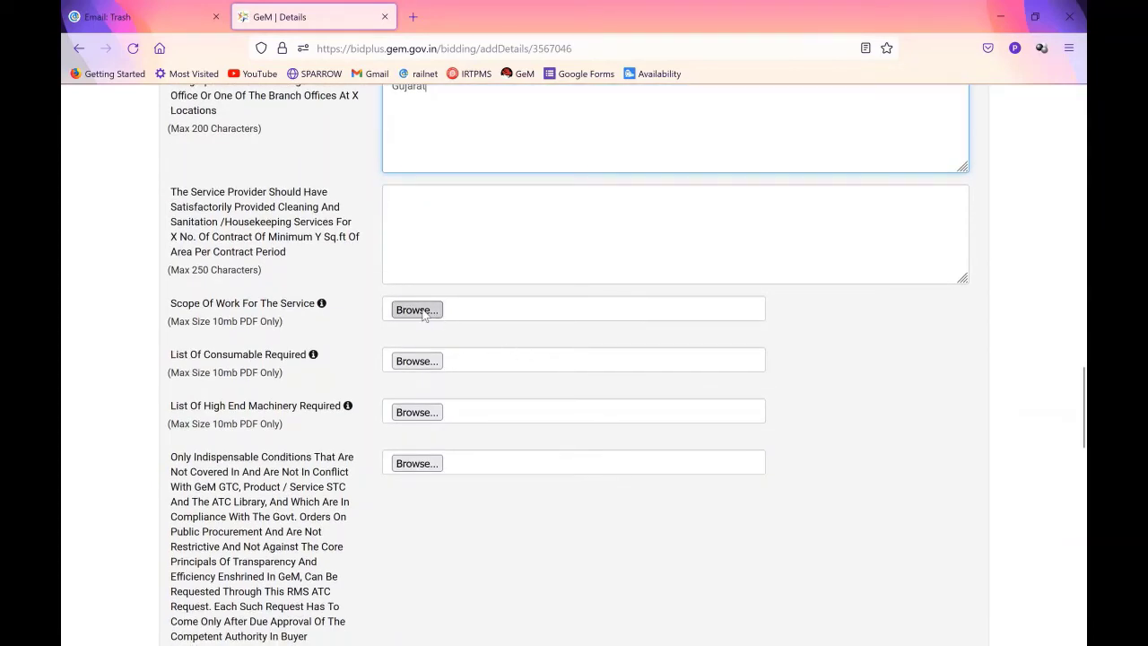
{"action": "left_click", "coordinate": [417, 309]}
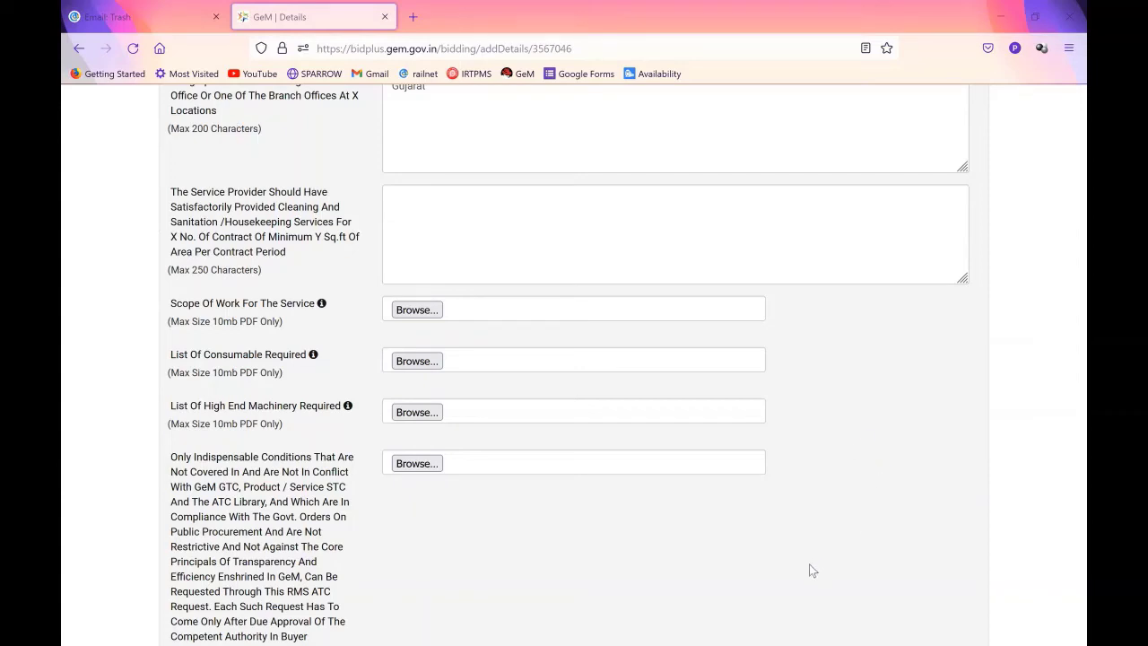
{"action": "left_click", "coordinate": [418, 362]}
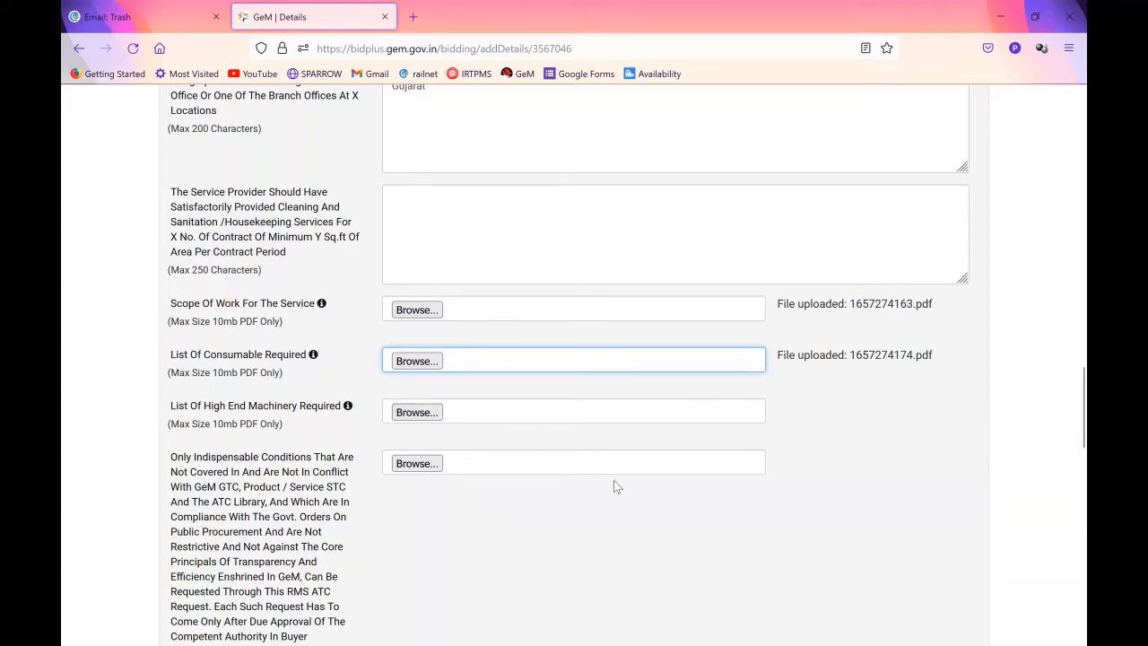
Require a pre-bid interaction on 20 July 2022 with venue details 'yyyyyy'
{"action": "scroll", "coordinate": [613, 485], "scroll_direction": "down", "scroll_amount": 4}
{"action": "scroll", "coordinate": [615, 486], "scroll_direction": "down", "scroll_amount": 4}
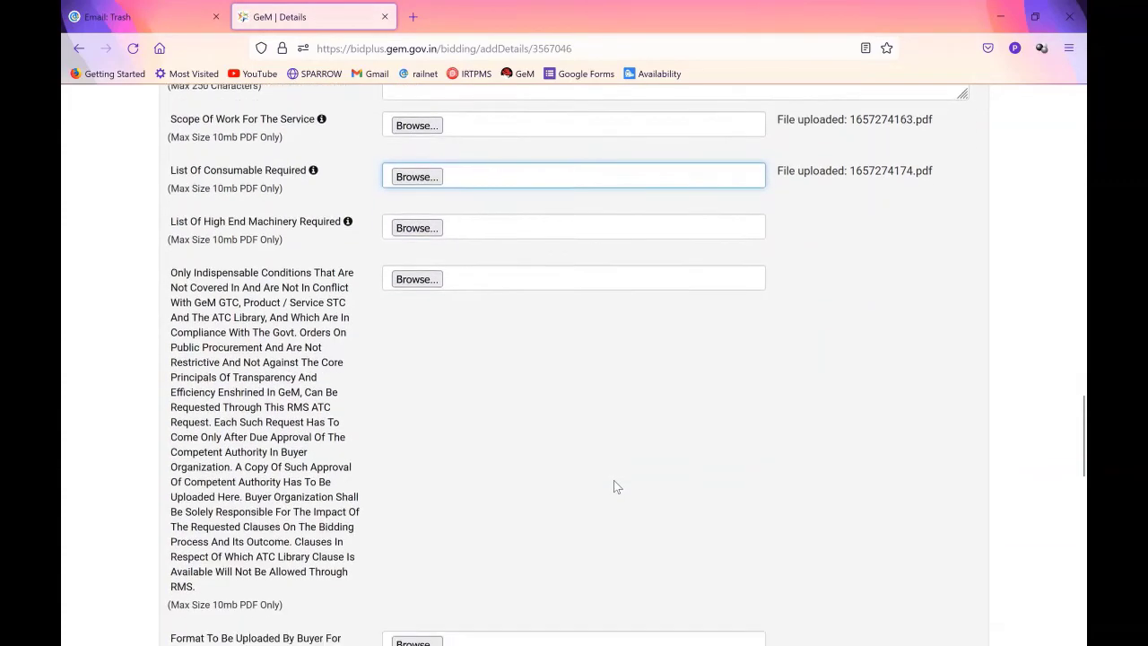
{"action": "scroll", "coordinate": [615, 486], "scroll_direction": "down", "scroll_amount": 3}
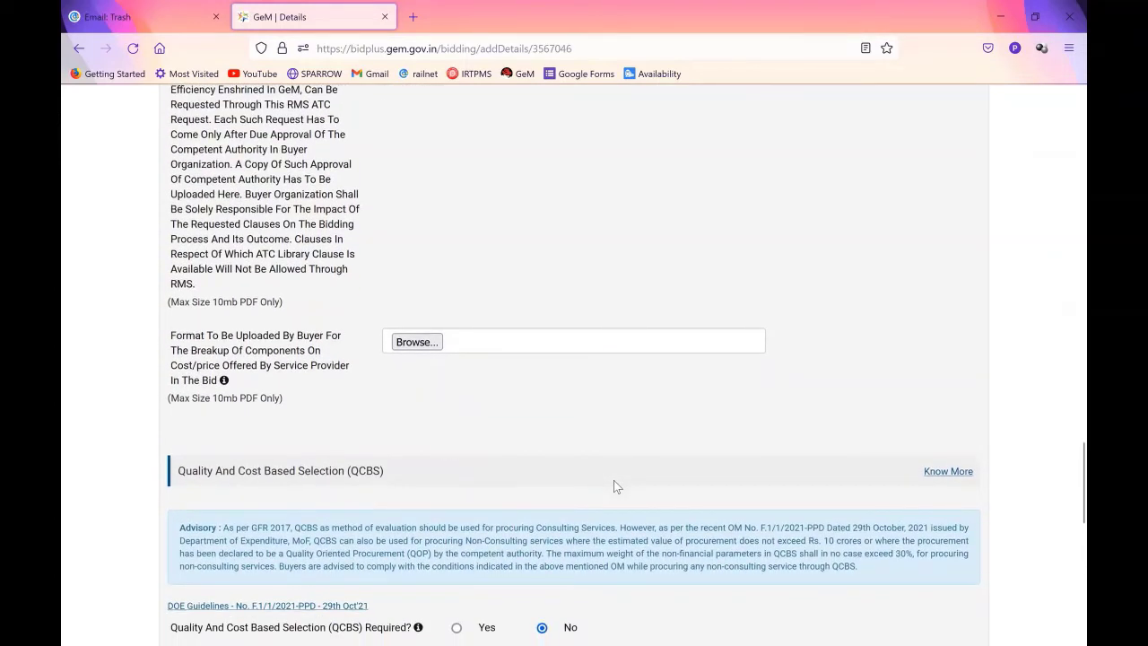
{"action": "scroll", "coordinate": [615, 486], "scroll_direction": "down", "scroll_amount": 1}
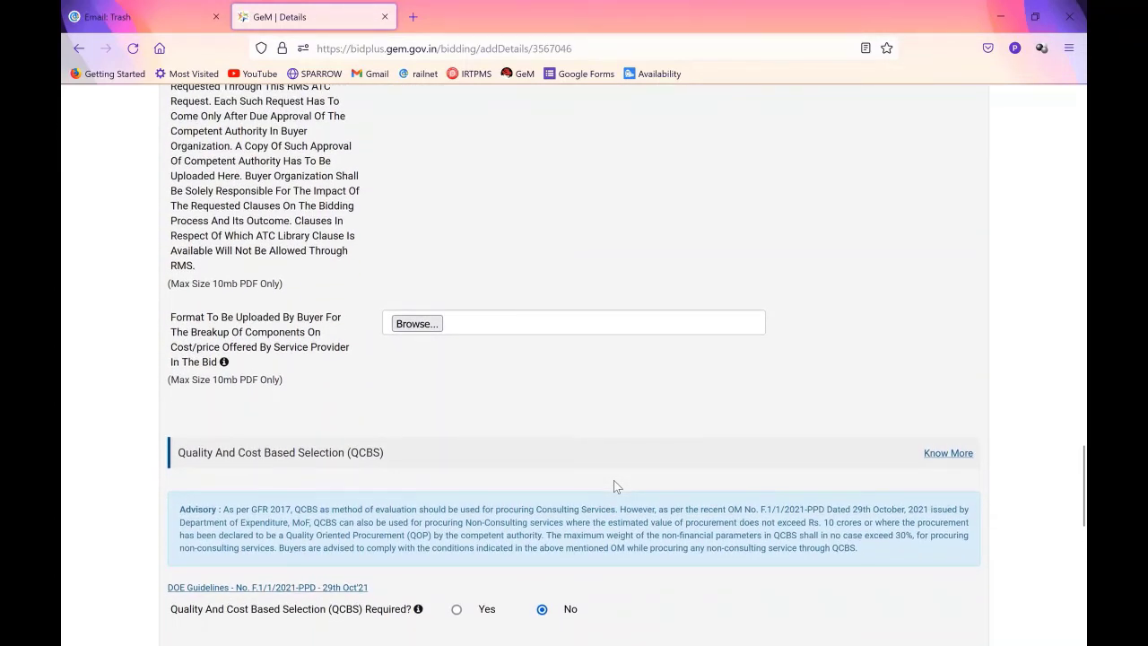
{"action": "scroll", "coordinate": [615, 486], "scroll_direction": "down", "scroll_amount": 1}
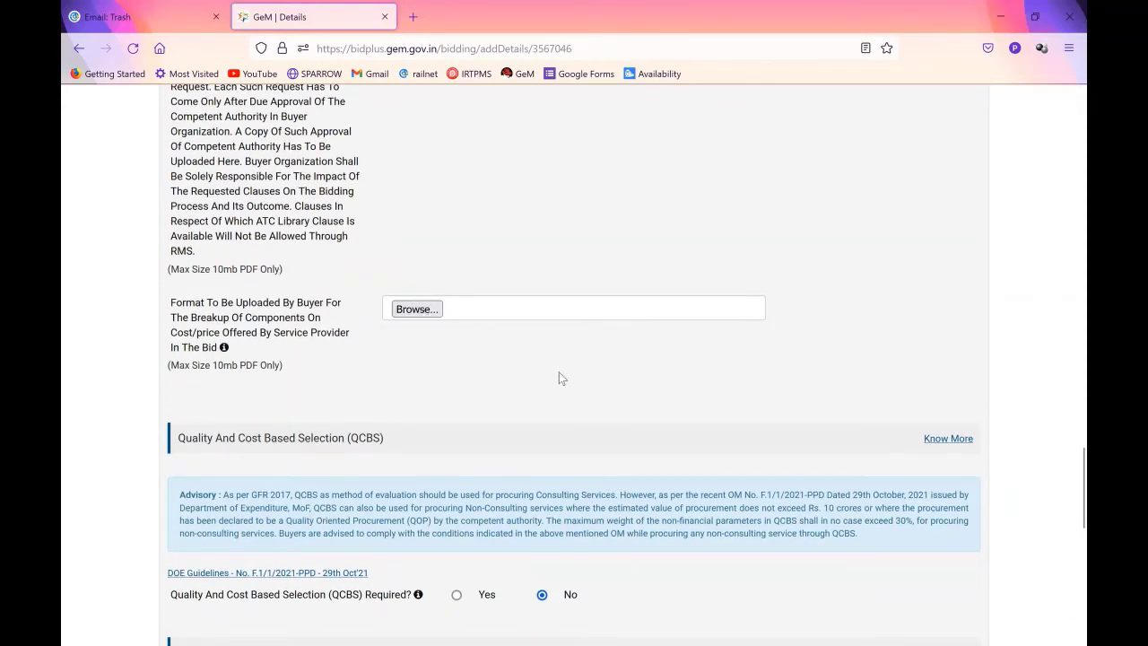
{"action": "scroll", "coordinate": [558, 372], "scroll_direction": "down", "scroll_amount": 3}
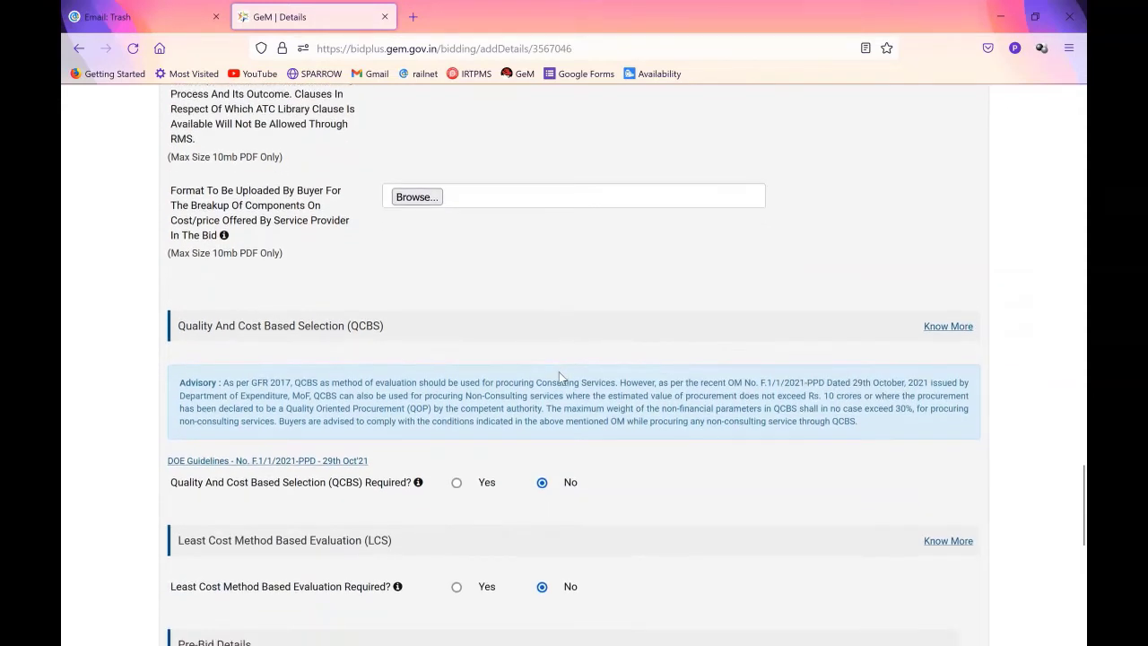
{"action": "scroll", "coordinate": [559, 375], "scroll_direction": "down", "scroll_amount": 1}
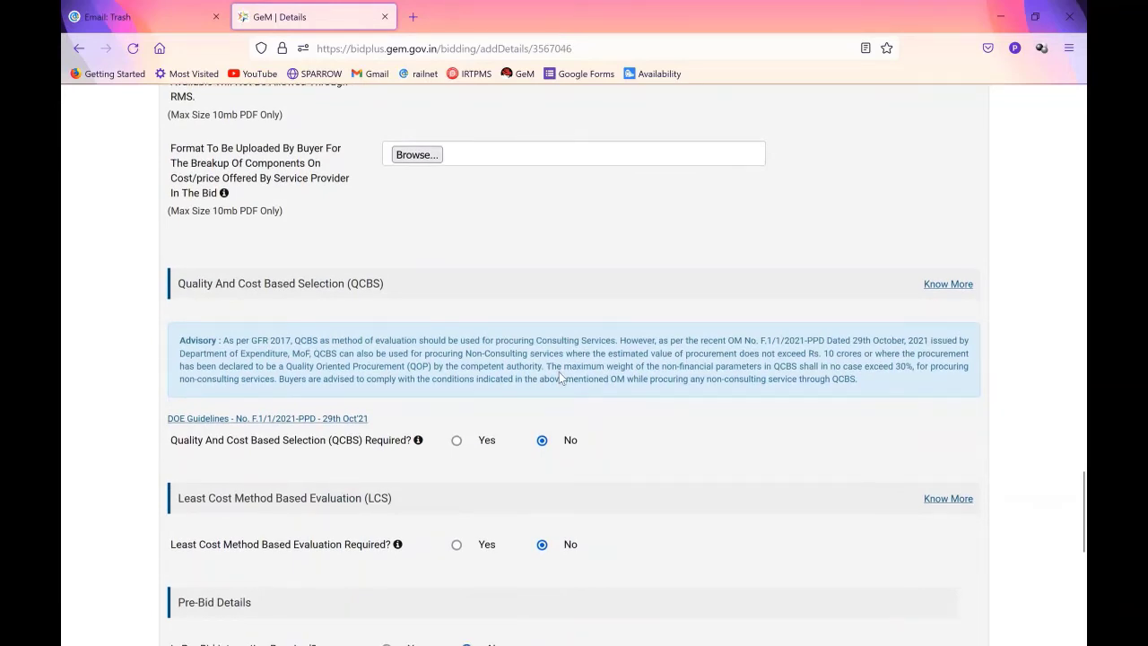
{"action": "scroll", "coordinate": [559, 375], "scroll_direction": "down", "scroll_amount": 1}
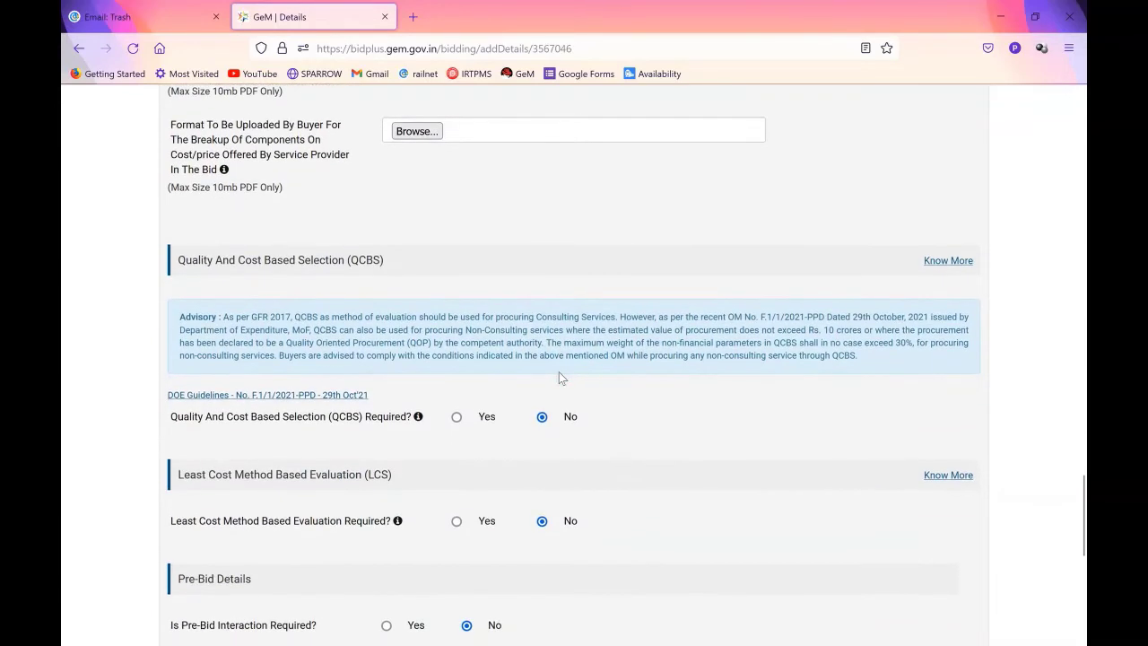
{"action": "scroll", "coordinate": [560, 378], "scroll_direction": "down", "scroll_amount": 1}
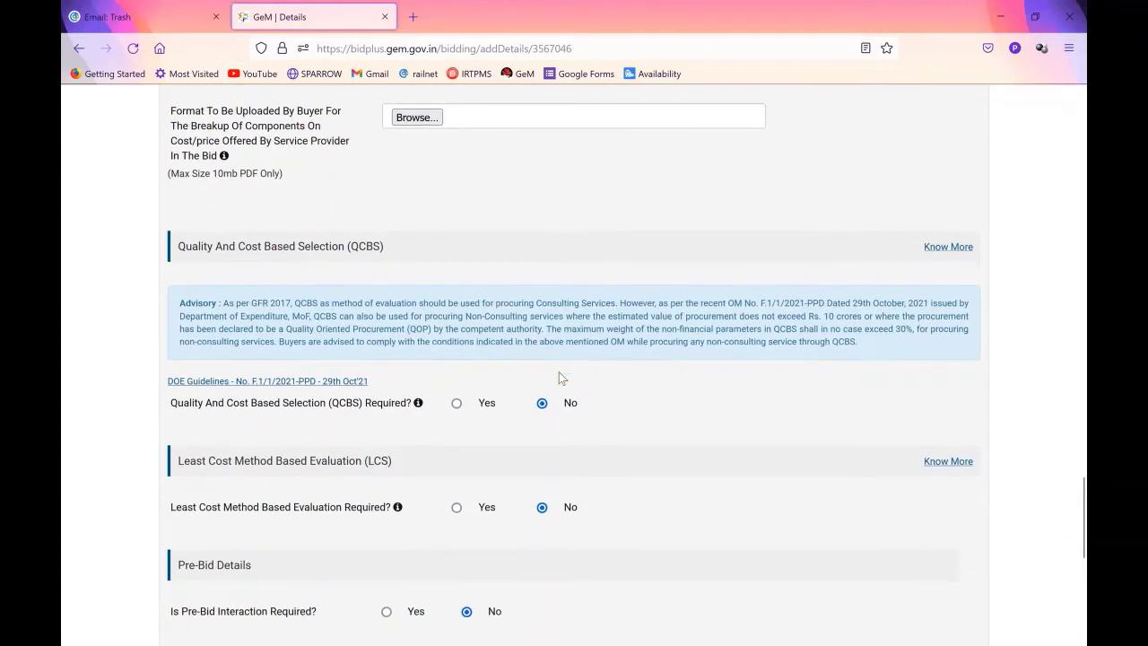
{"action": "scroll", "coordinate": [559, 375], "scroll_direction": "down", "scroll_amount": 1}
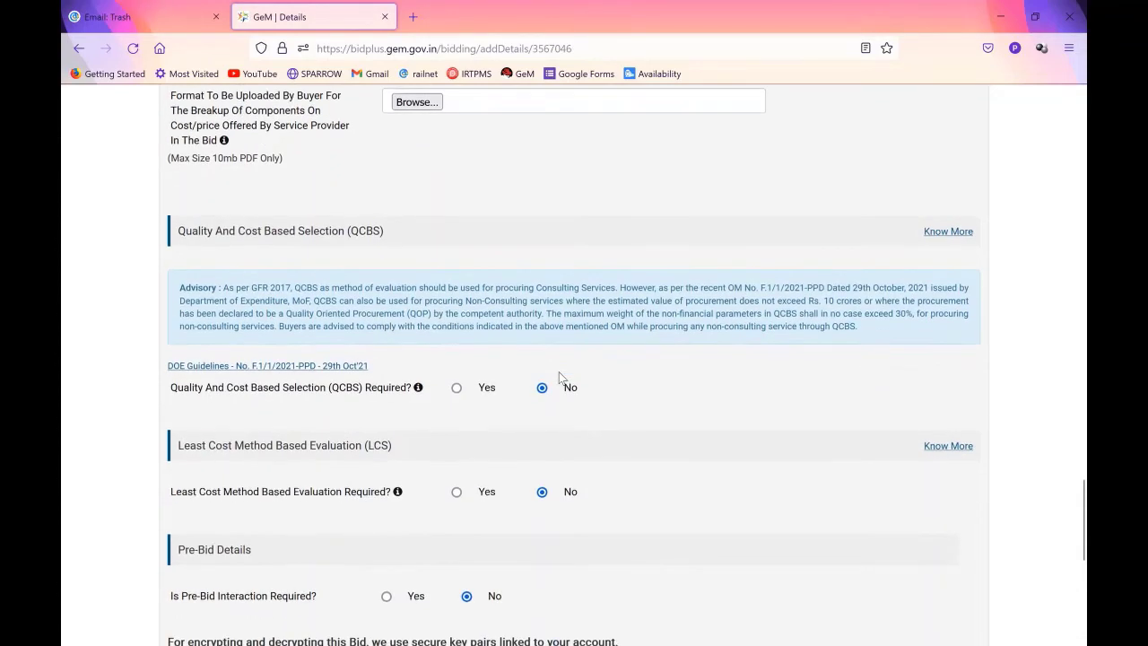
{"action": "scroll", "coordinate": [559, 375], "scroll_direction": "down", "scroll_amount": 1}
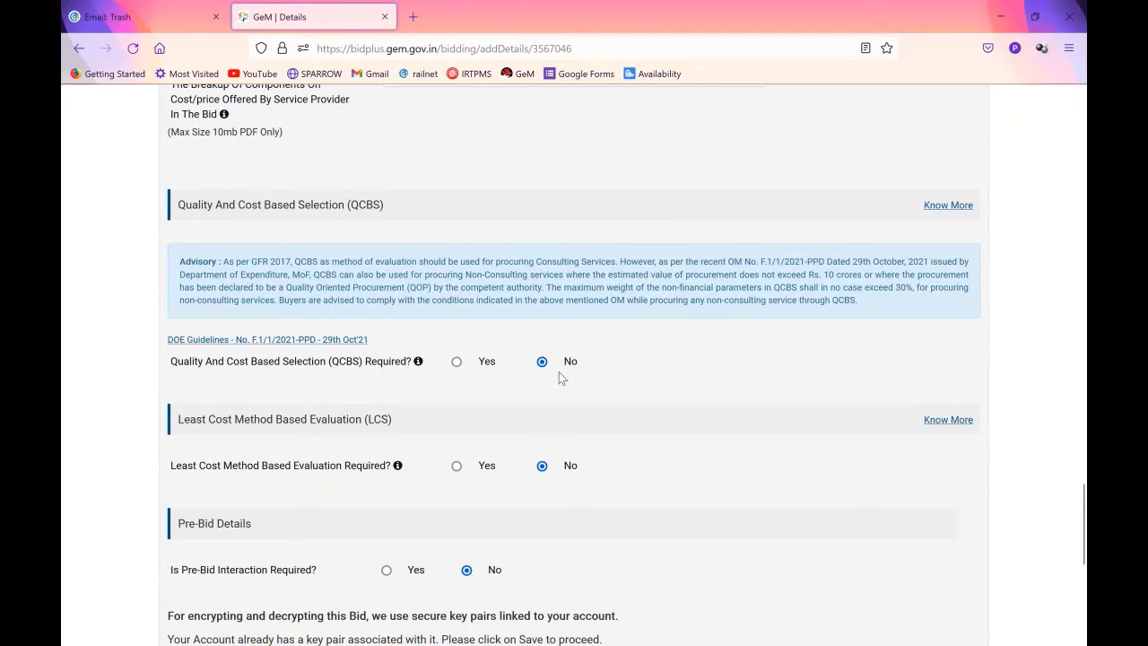
{"action": "scroll", "coordinate": [559, 378], "scroll_direction": "down", "scroll_amount": 1}
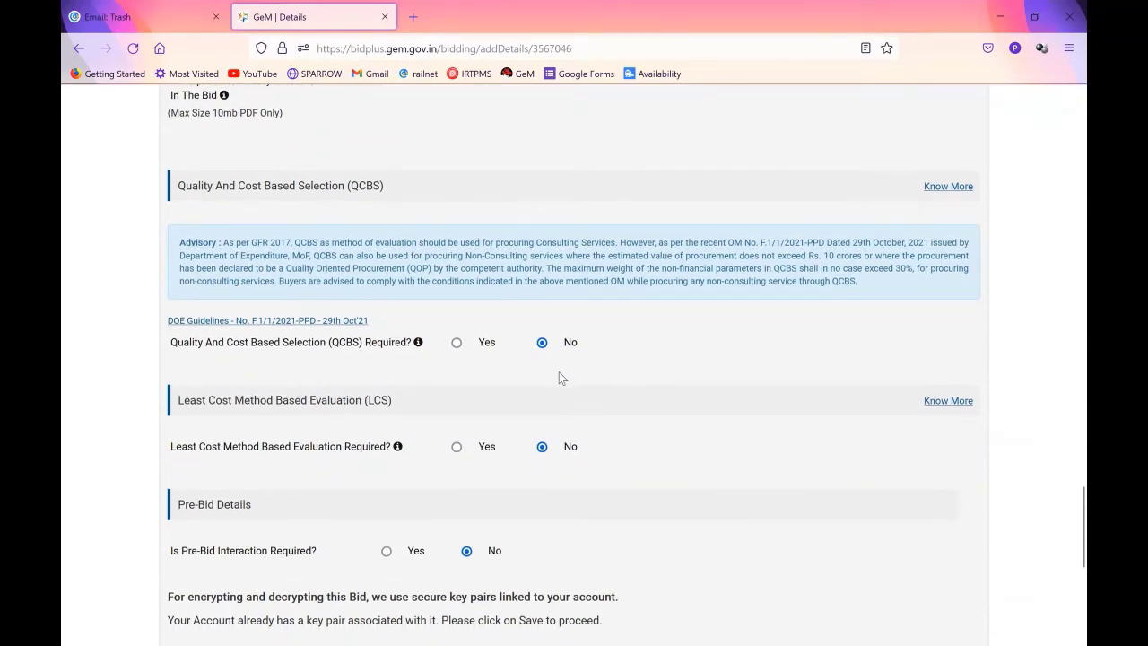
{"action": "scroll", "coordinate": [559, 372], "scroll_direction": "down", "scroll_amount": 1}
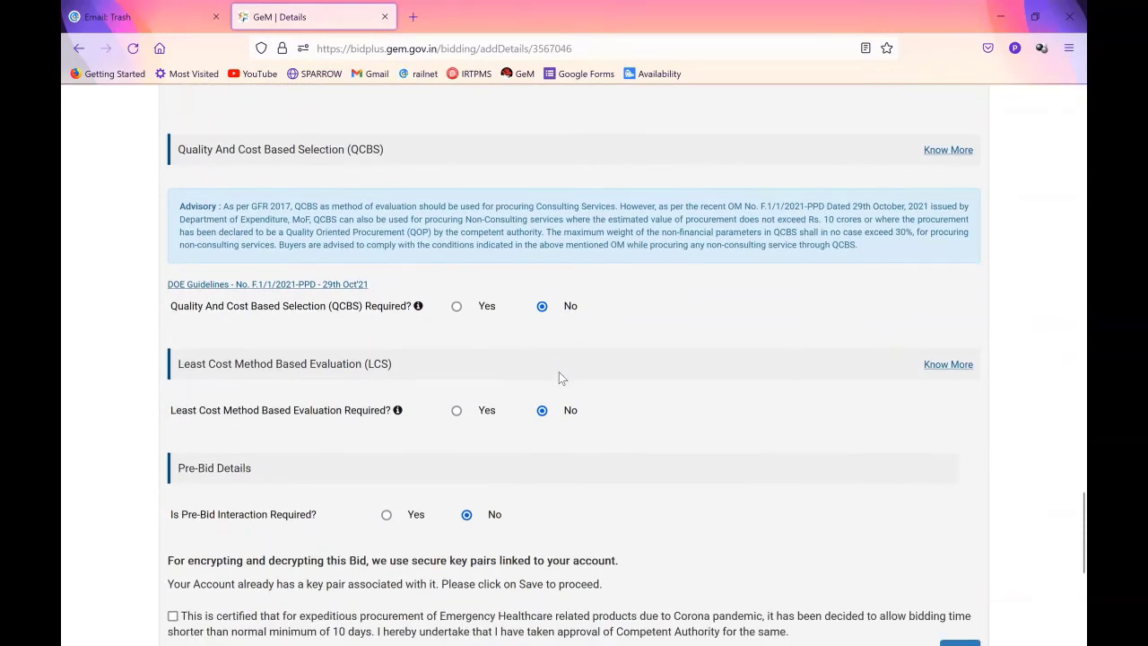
{"action": "scroll", "coordinate": [559, 377], "scroll_direction": "down", "scroll_amount": 4}
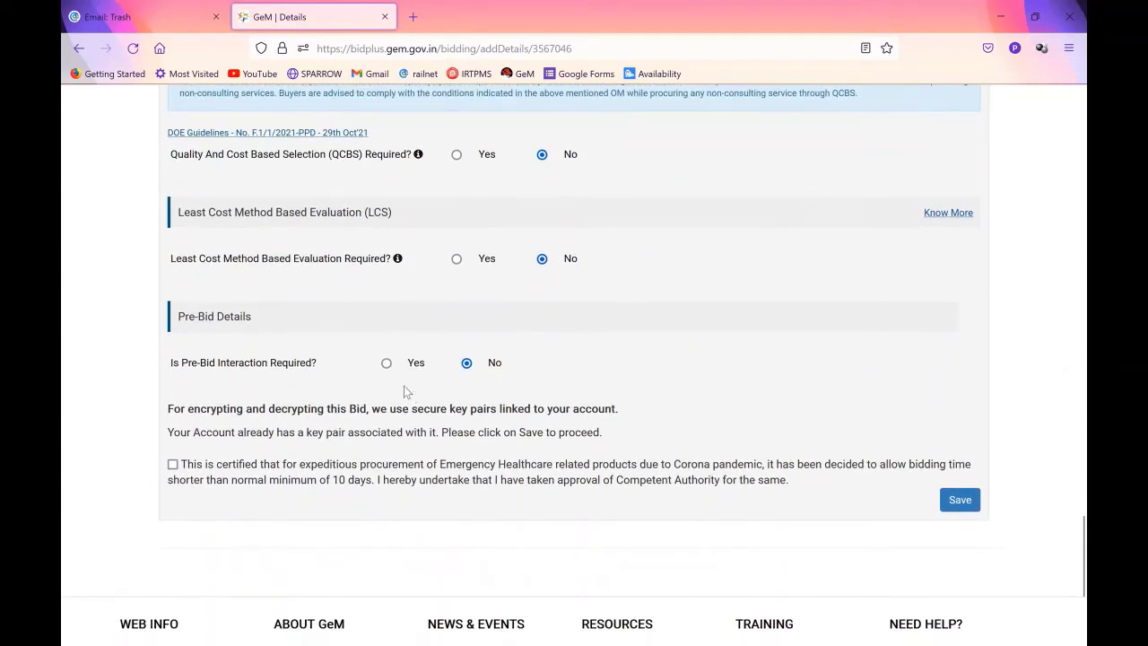
{"action": "left_click", "coordinate": [386, 362]}
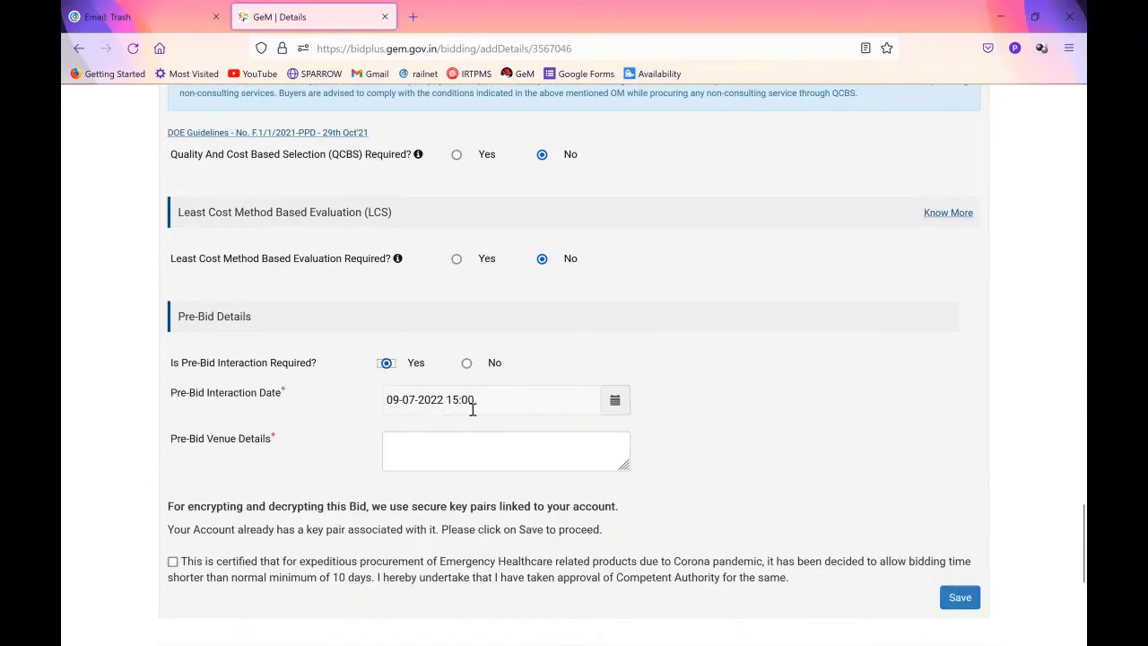
{"action": "left_click", "coordinate": [616, 400]}
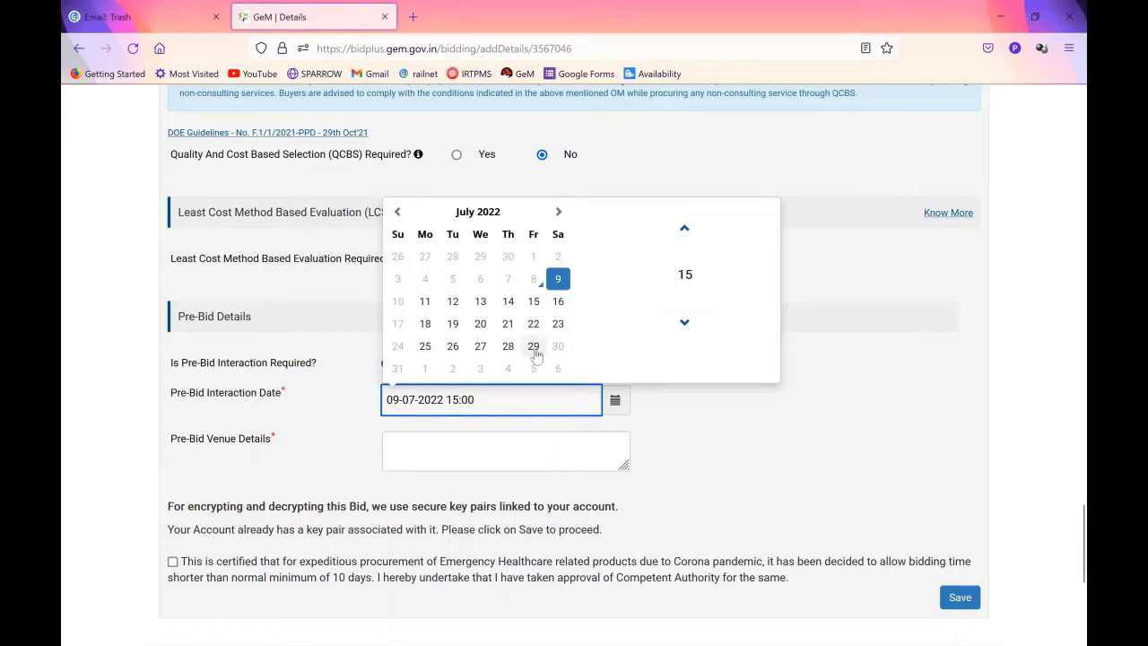
{"action": "left_click", "coordinate": [483, 327]}
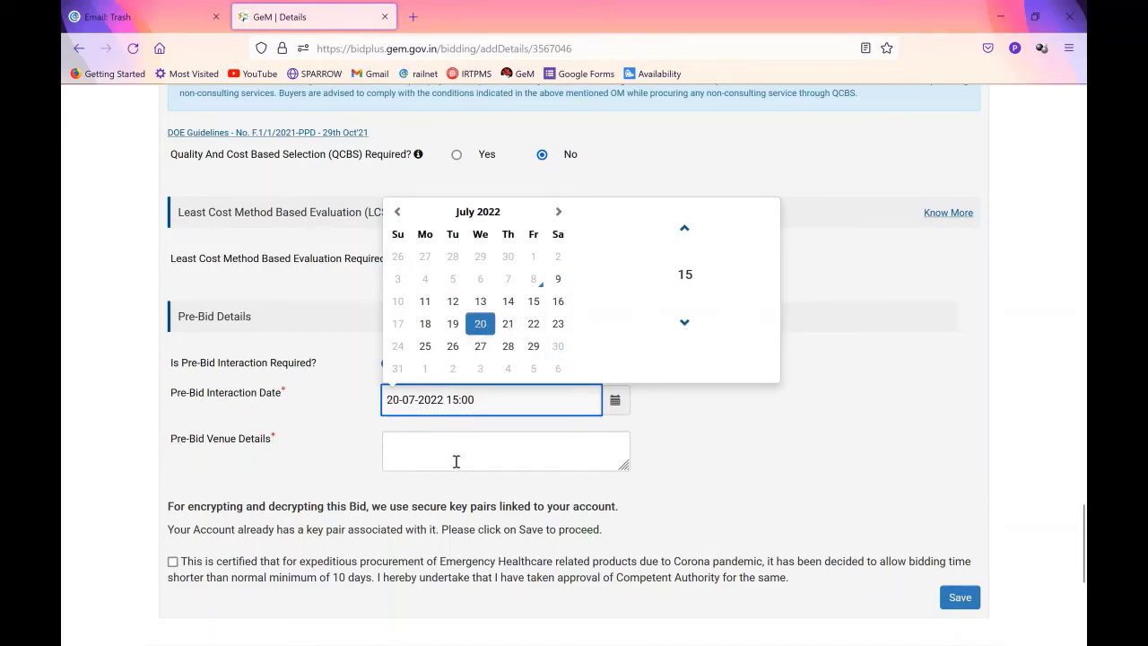
{"action": "left_click", "coordinate": [463, 458]}
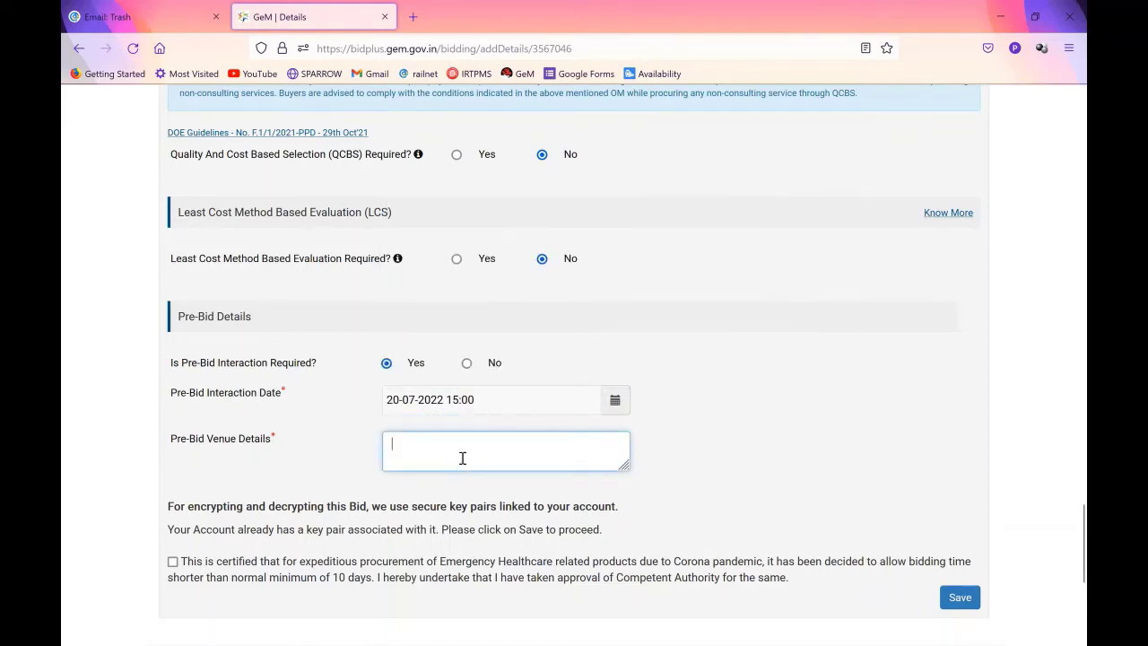
{"action": "type", "text": "yyyyyy"}
Save the bid details, then require a 2% EMD with State Bank of India as advisory bank
{"action": "left_click", "coordinate": [960, 599]}
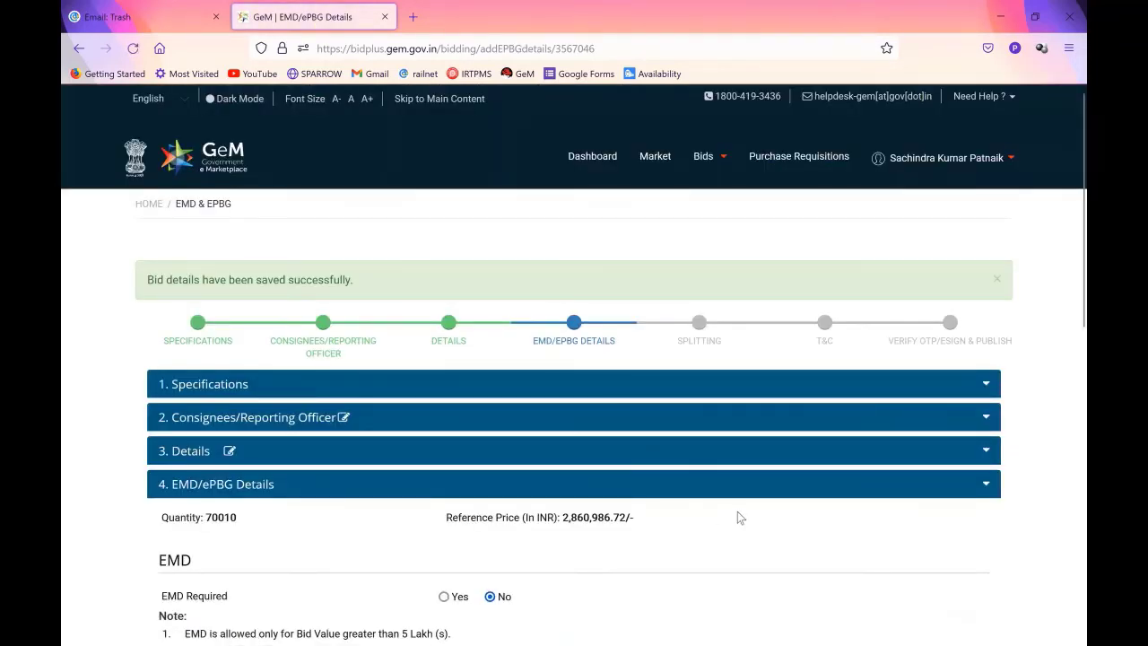
{"action": "scroll", "coordinate": [737, 512], "scroll_direction": "down", "scroll_amount": 2}
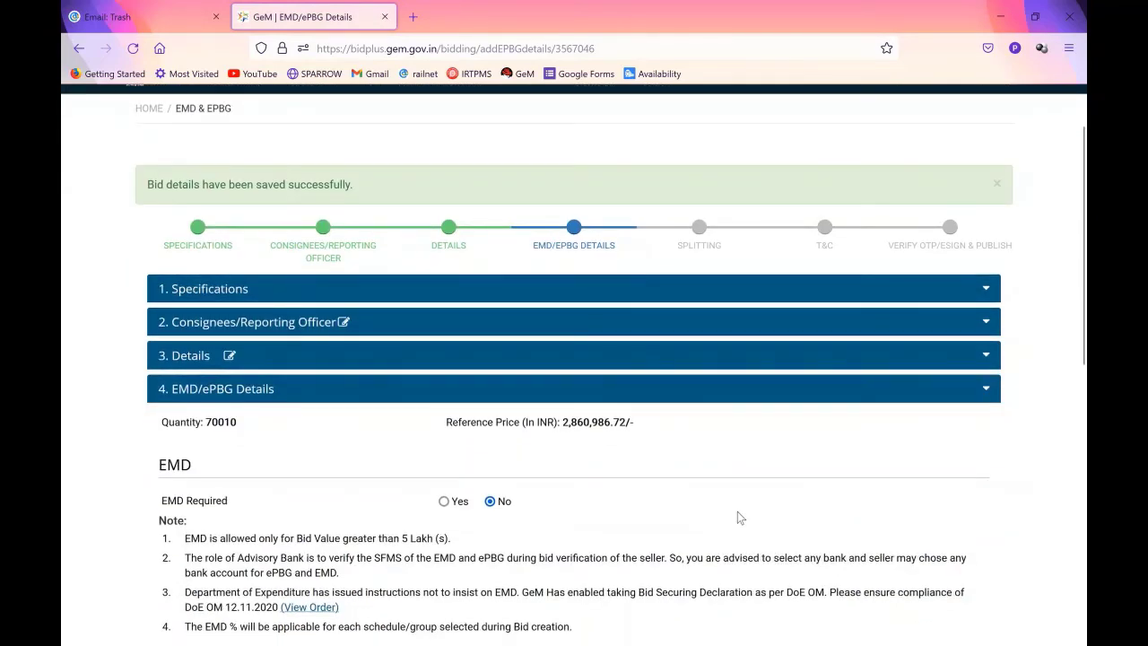
{"action": "scroll", "coordinate": [737, 512], "scroll_direction": "down", "scroll_amount": 2}
{"action": "scroll", "coordinate": [741, 517], "scroll_direction": "down", "scroll_amount": 4}
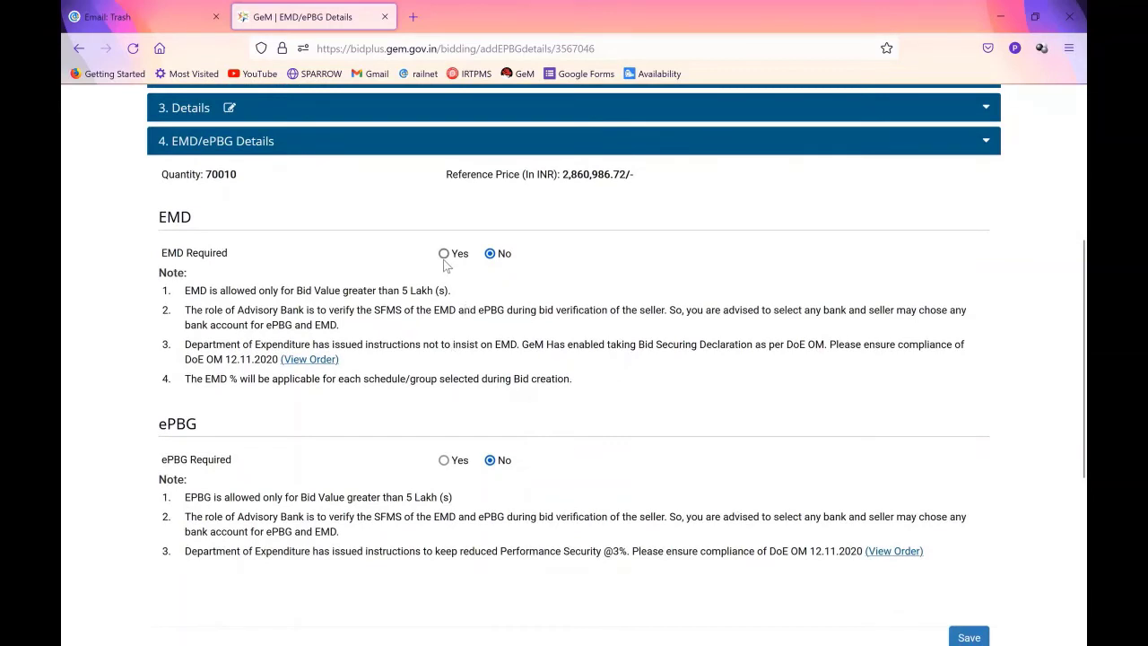
{"action": "left_click", "coordinate": [444, 255]}
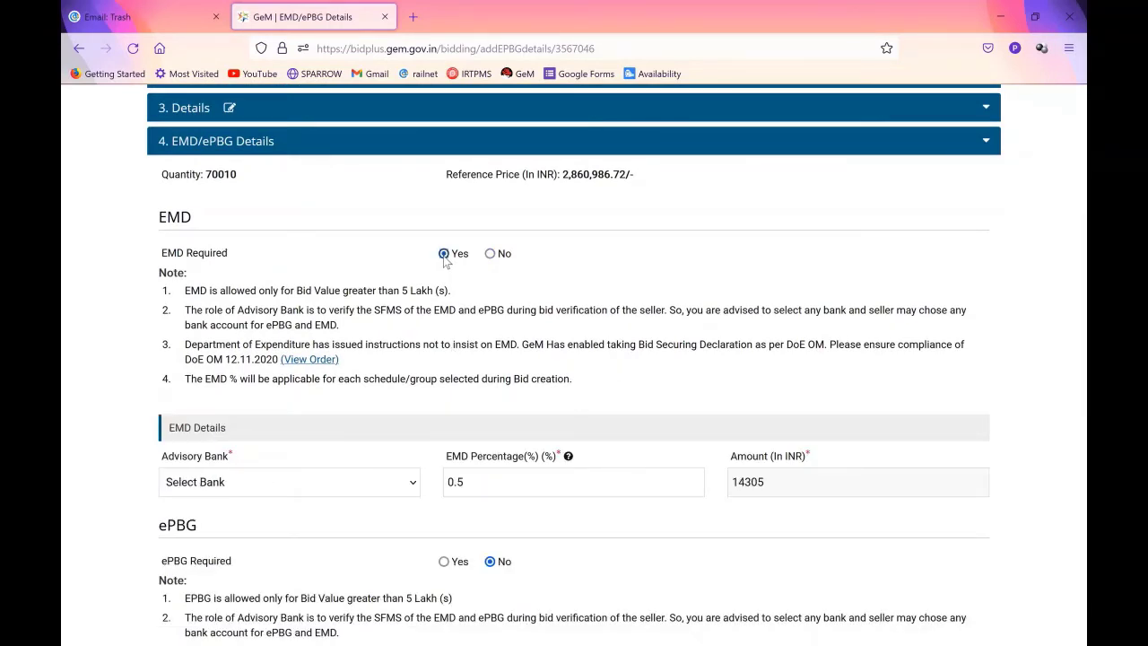
{"action": "scroll", "coordinate": [404, 384], "scroll_direction": "down", "scroll_amount": 2}
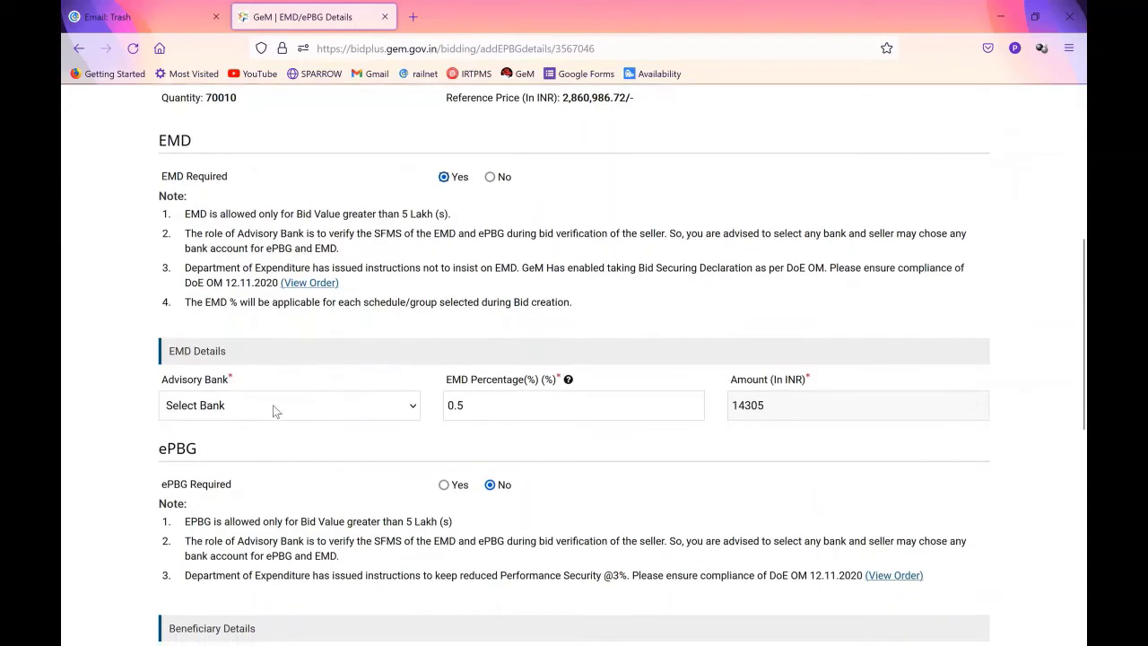
{"action": "left_click", "coordinate": [275, 410]}
{"action": "key", "text": "s"}
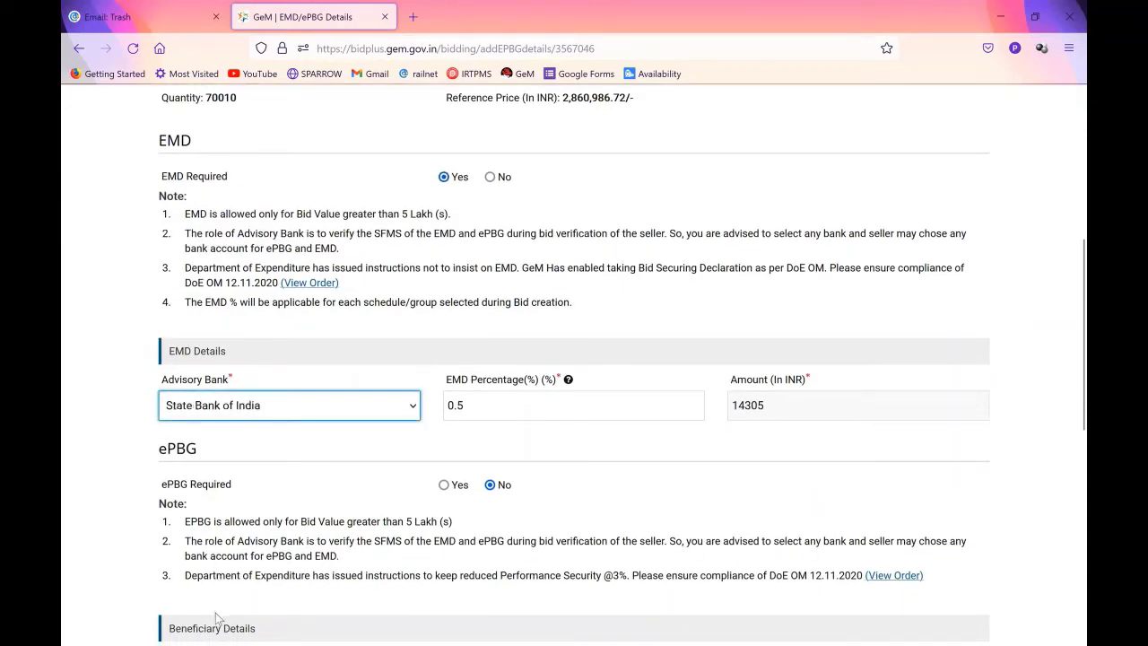
{"action": "key", "text": "Tab"}
{"action": "type", "text": "2"}
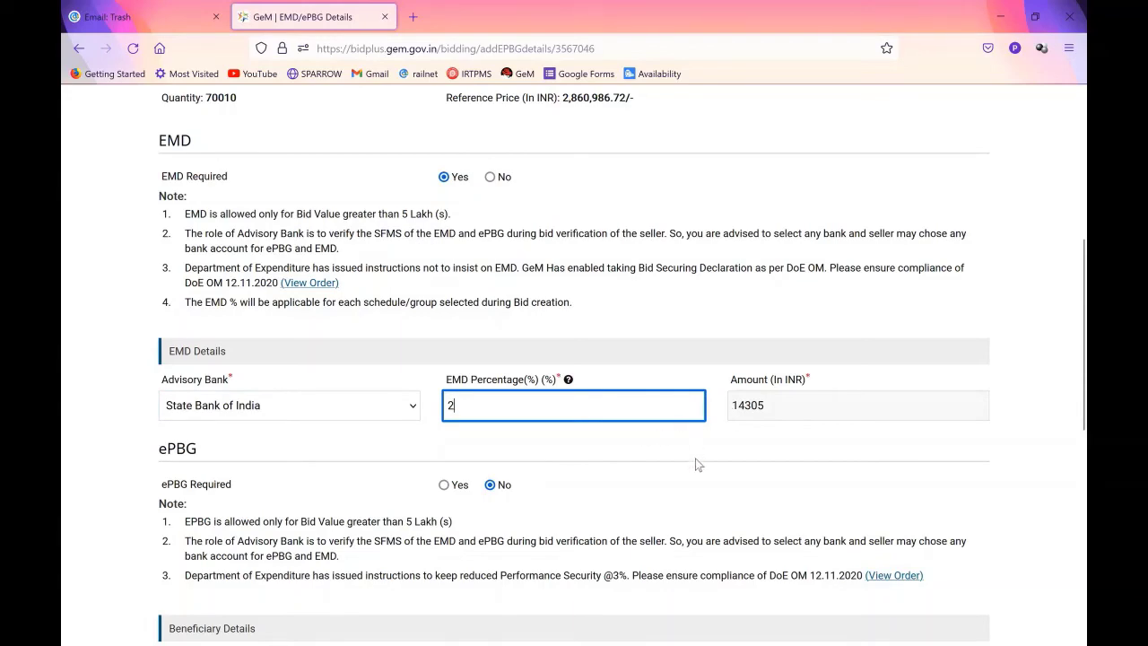
Require a 3% ePBG with State Bank of India for 26 months
{"action": "scroll", "coordinate": [696, 459], "scroll_direction": "down", "scroll_amount": 2}
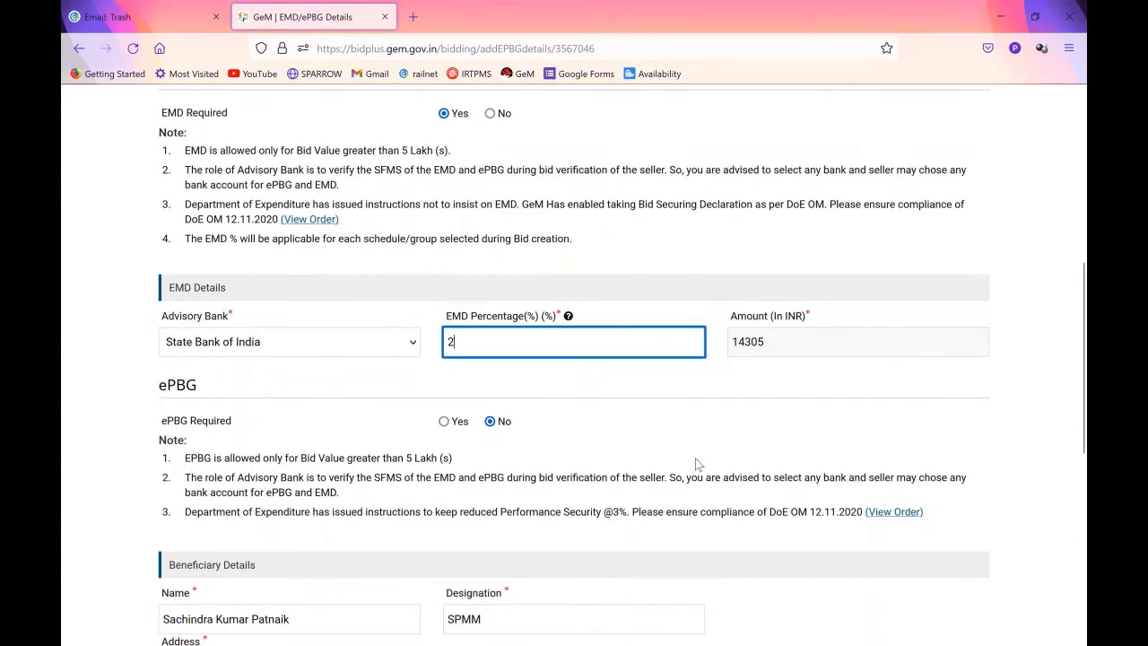
{"action": "scroll", "coordinate": [696, 464], "scroll_direction": "down", "scroll_amount": 3}
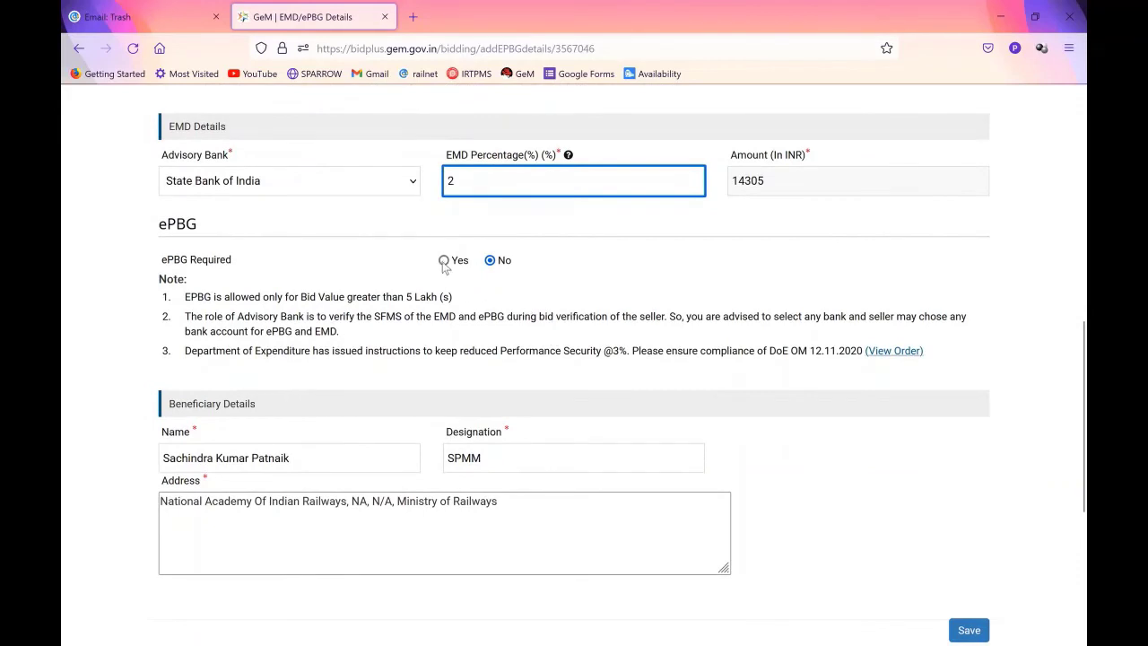
{"action": "left_click", "coordinate": [444, 261]}
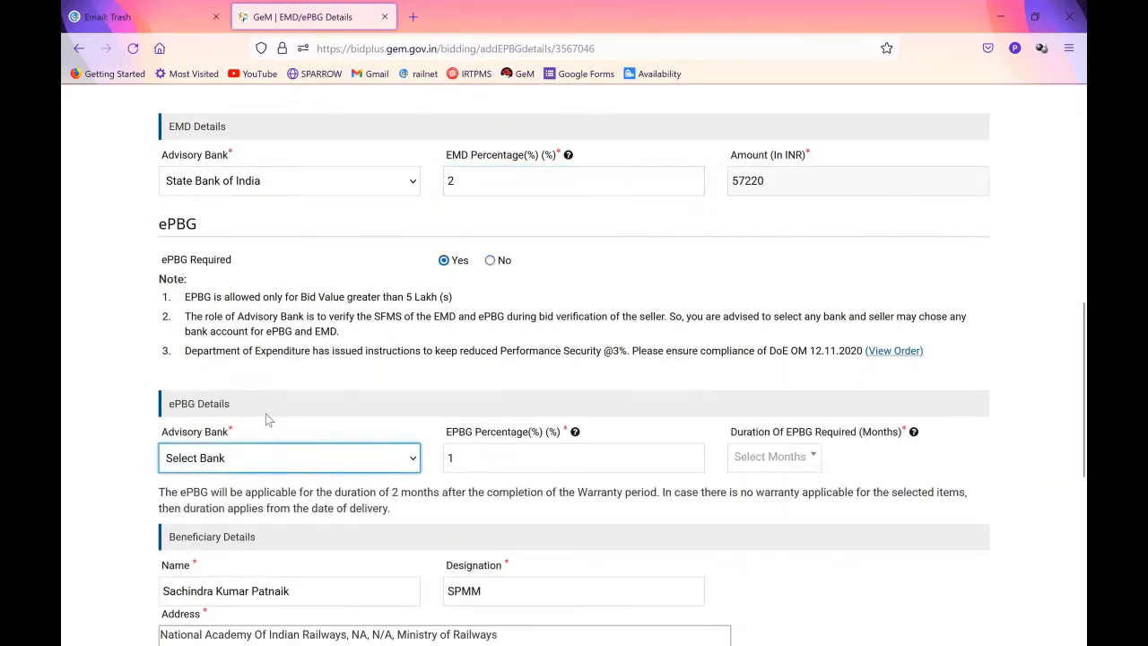
{"action": "key", "text": "Down"}
{"action": "key", "text": "Tab"}
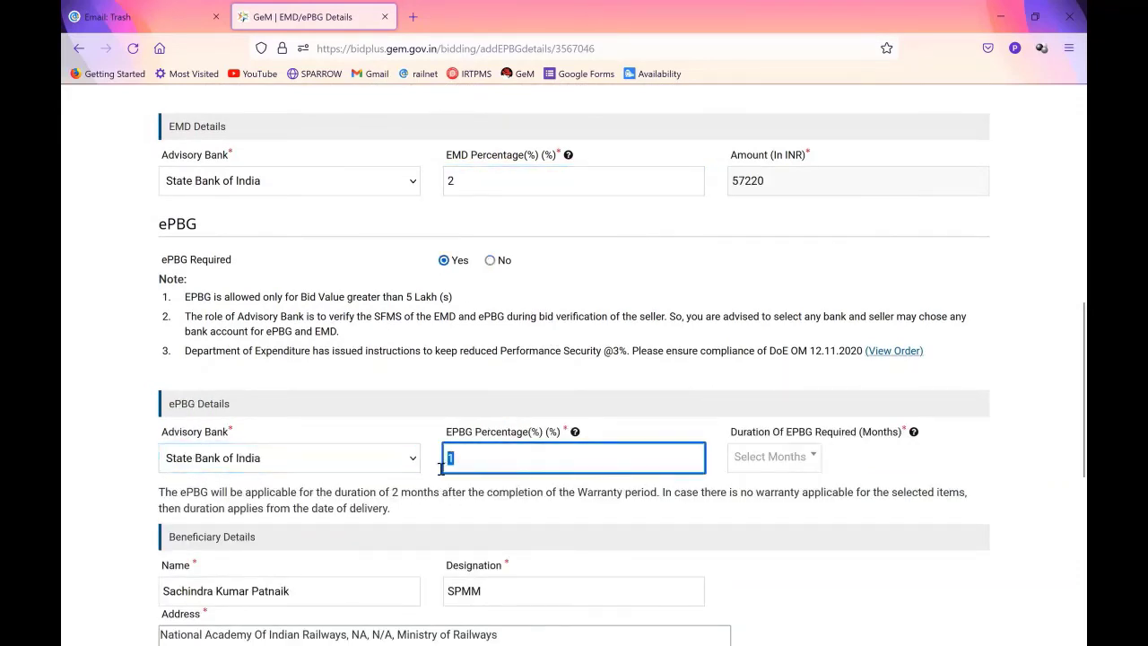
{"action": "type", "text": "3"}
{"action": "left_click", "coordinate": [767, 457]}
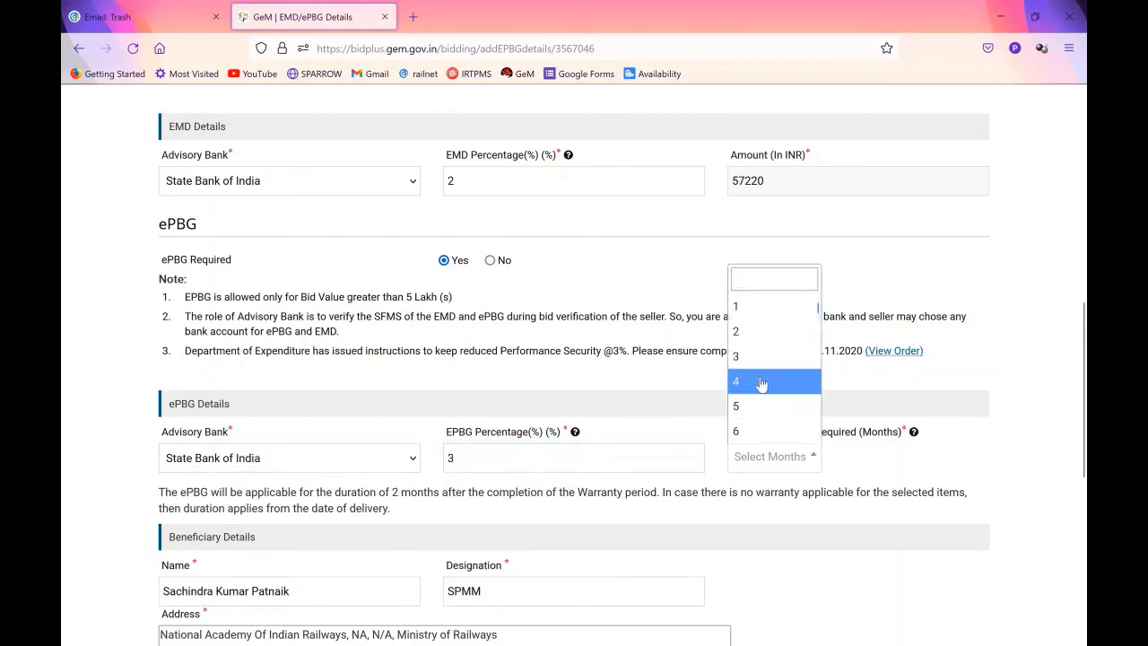
{"action": "scroll", "coordinate": [761, 383], "scroll_direction": "down", "scroll_amount": 7}
{"action": "scroll", "coordinate": [762, 383], "scroll_direction": "down", "scroll_amount": 3}
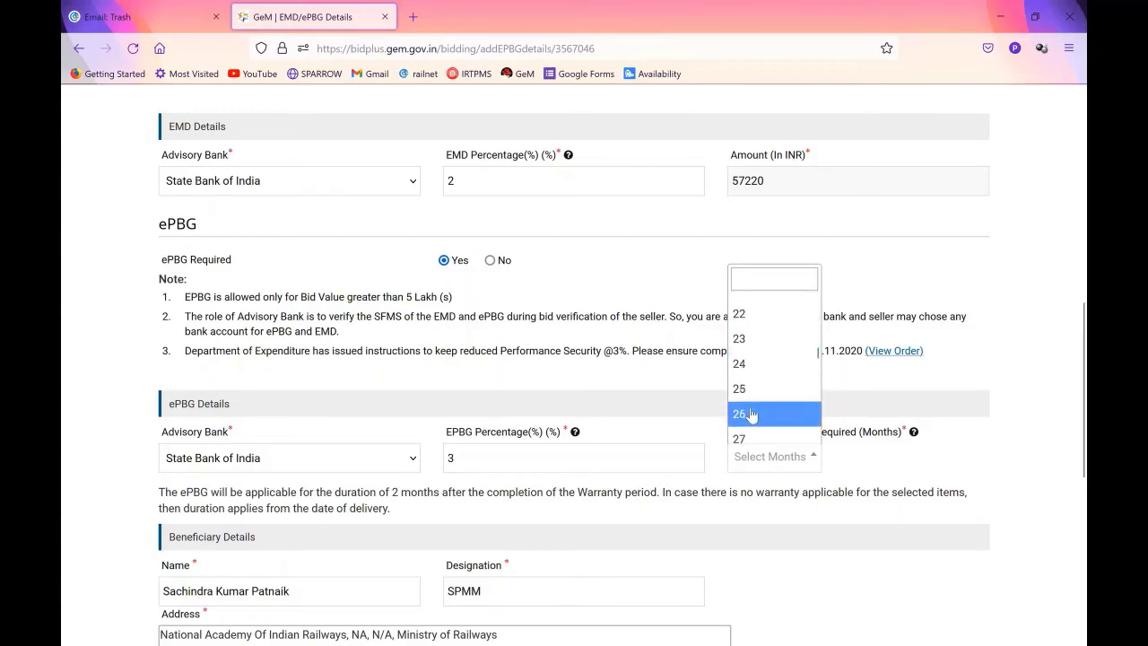
{"action": "left_click", "coordinate": [751, 413]}
Replace the beneficiary name with 'PF' and save the EMD/ePBG details
{"action": "scroll", "coordinate": [661, 445], "scroll_direction": "down", "scroll_amount": 2}
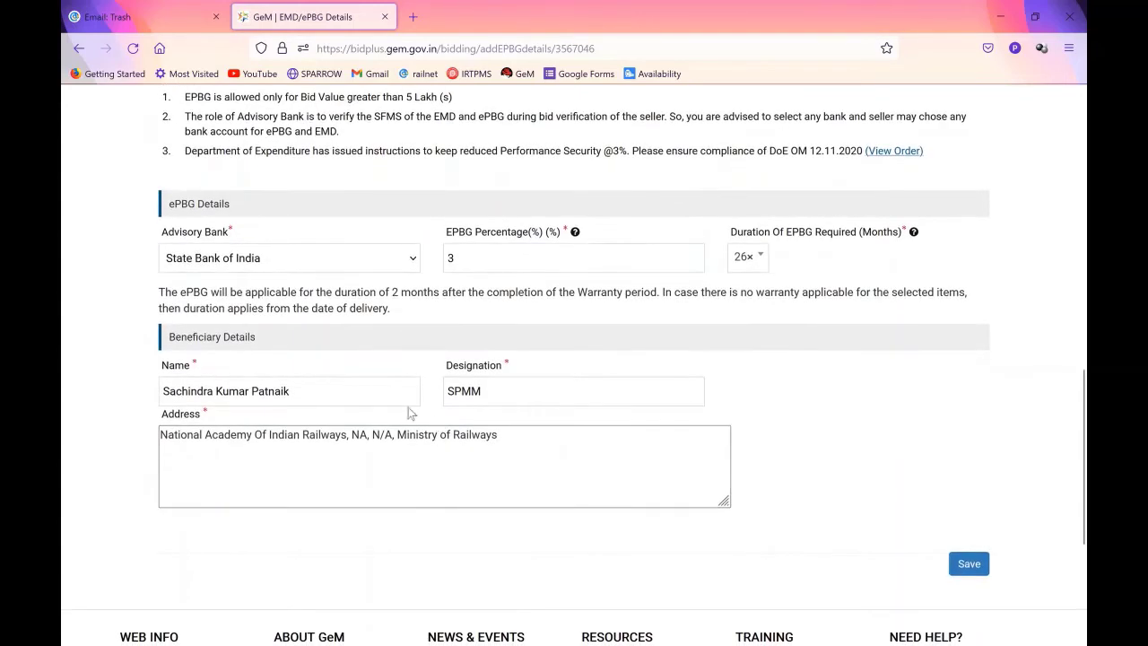
{"action": "triple_click", "coordinate": [337, 401]}
{"action": "type", "text": "PFA"}
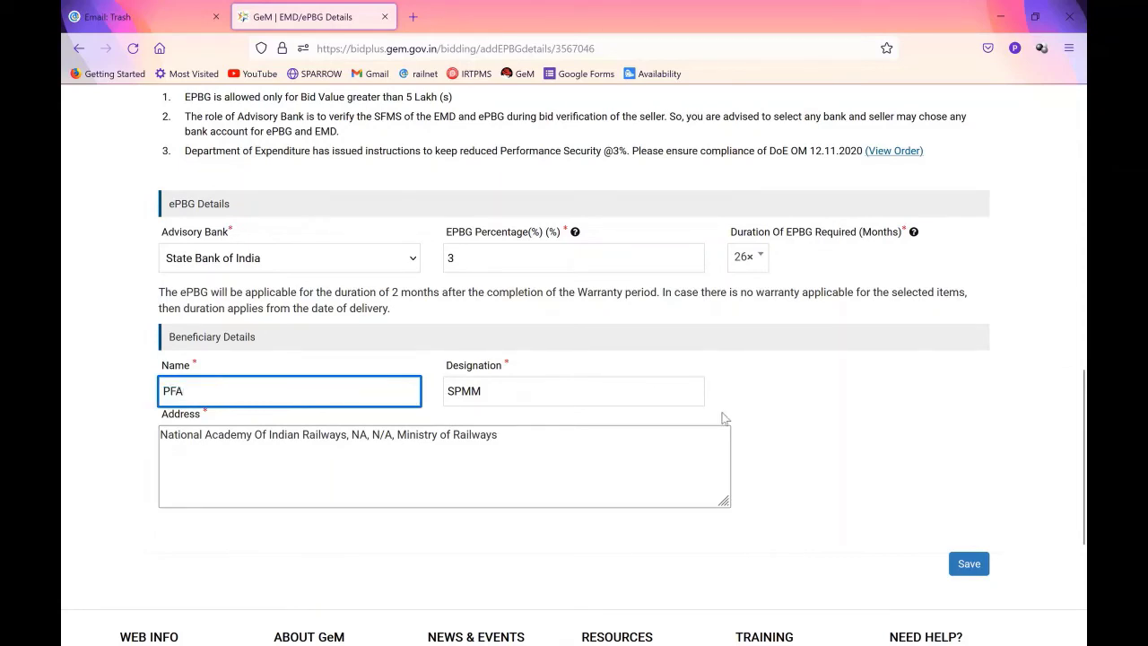
{"action": "left_click", "coordinate": [967, 563]}
Keep the 15% MSE purchase preference on up to 100% of quantity and save splitting
{"action": "scroll", "coordinate": [676, 352], "scroll_direction": "down", "scroll_amount": 2}
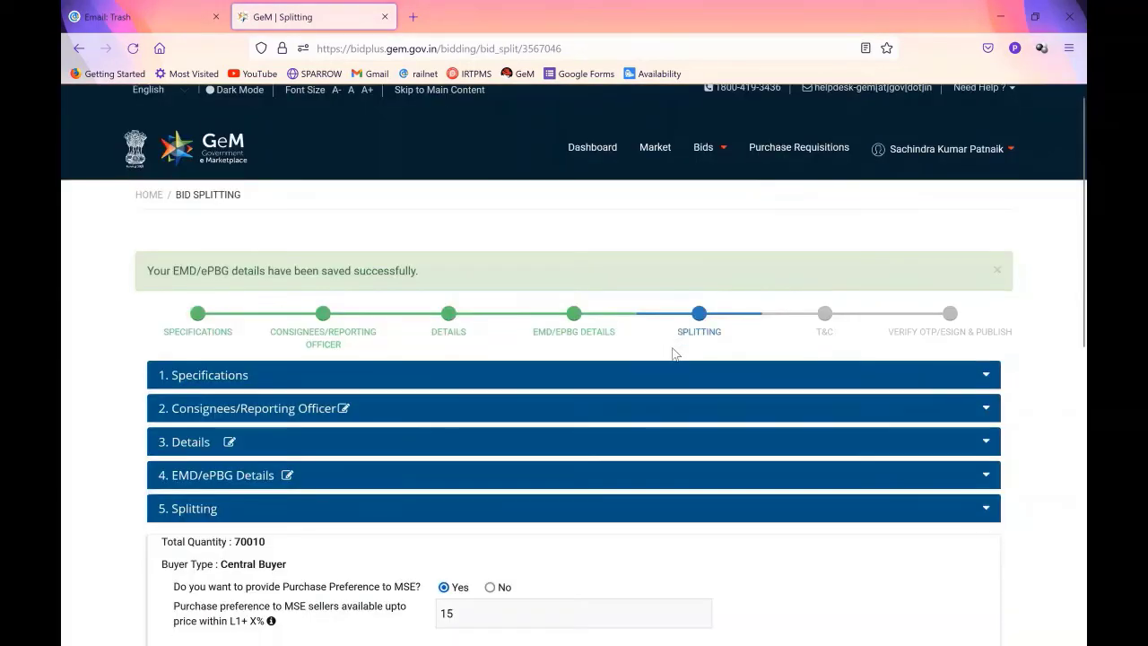
{"action": "scroll", "coordinate": [676, 353], "scroll_direction": "down", "scroll_amount": 4}
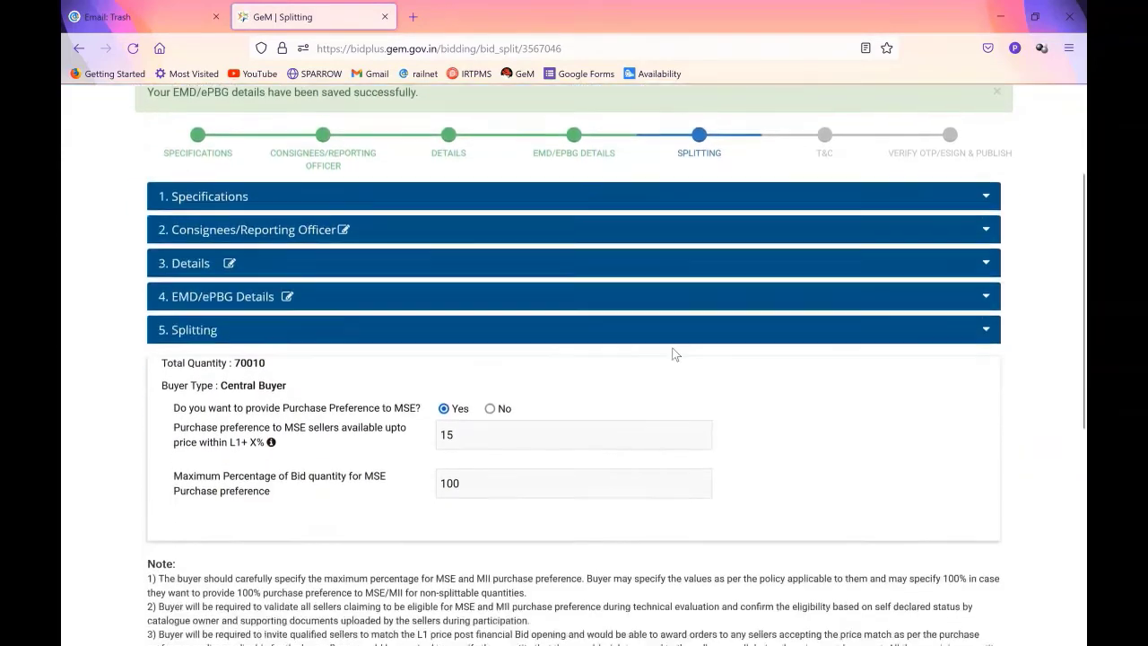
{"action": "scroll", "coordinate": [675, 353], "scroll_direction": "down", "scroll_amount": 1}
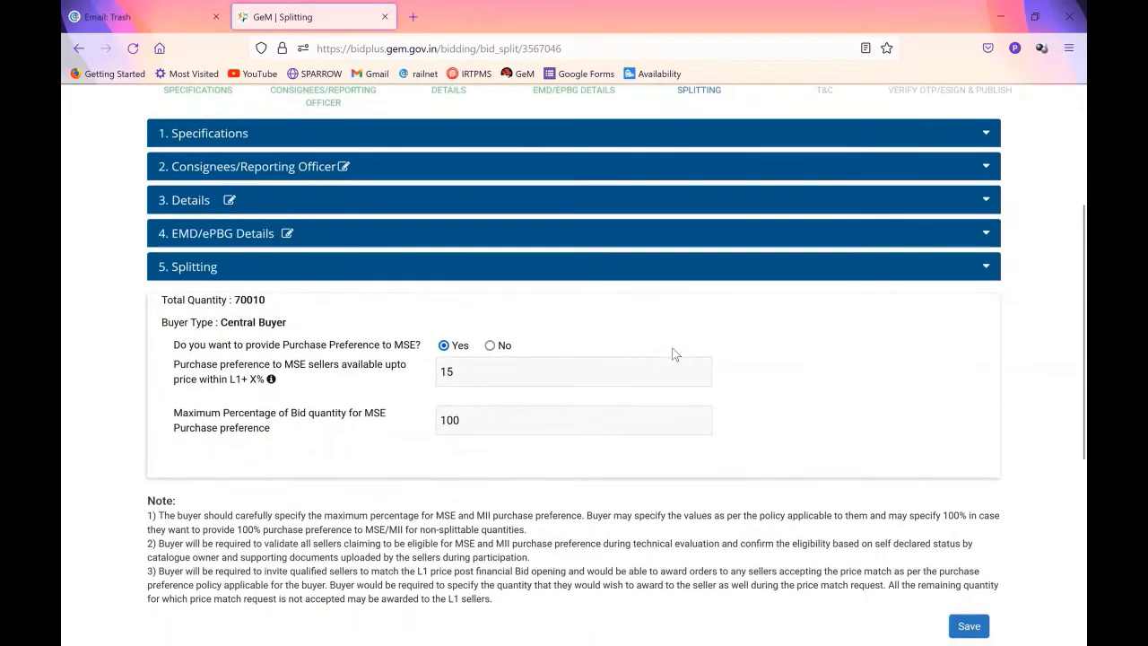
{"action": "scroll", "coordinate": [676, 353], "scroll_direction": "down", "scroll_amount": 1}
{"action": "scroll", "coordinate": [681, 356], "scroll_direction": "down", "scroll_amount": 1}
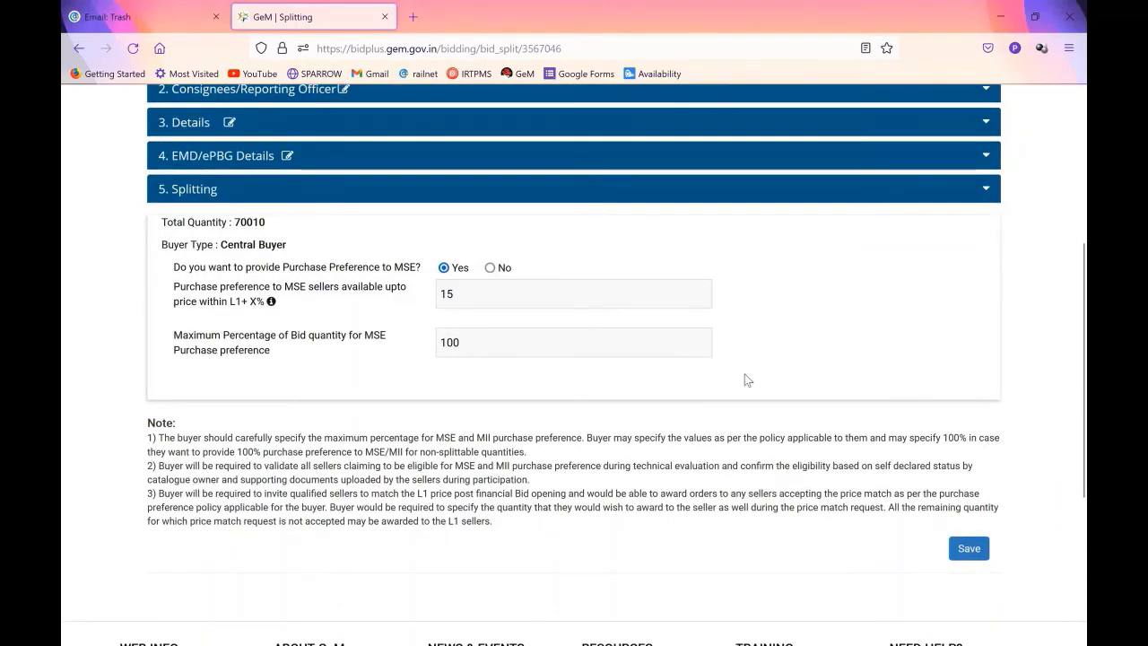
{"action": "left_click", "coordinate": [968, 550]}
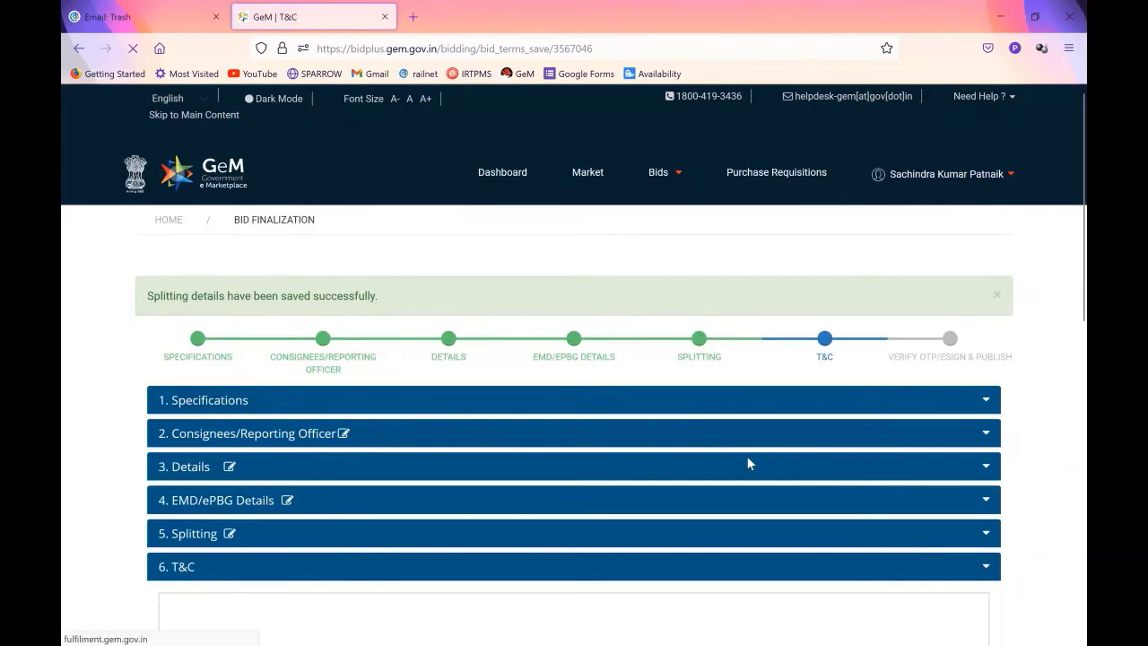
Add the 25 percent quantity option and six-month extension generic clauses to the bid
{"action": "scroll", "coordinate": [748, 463], "scroll_direction": "down", "scroll_amount": 2}
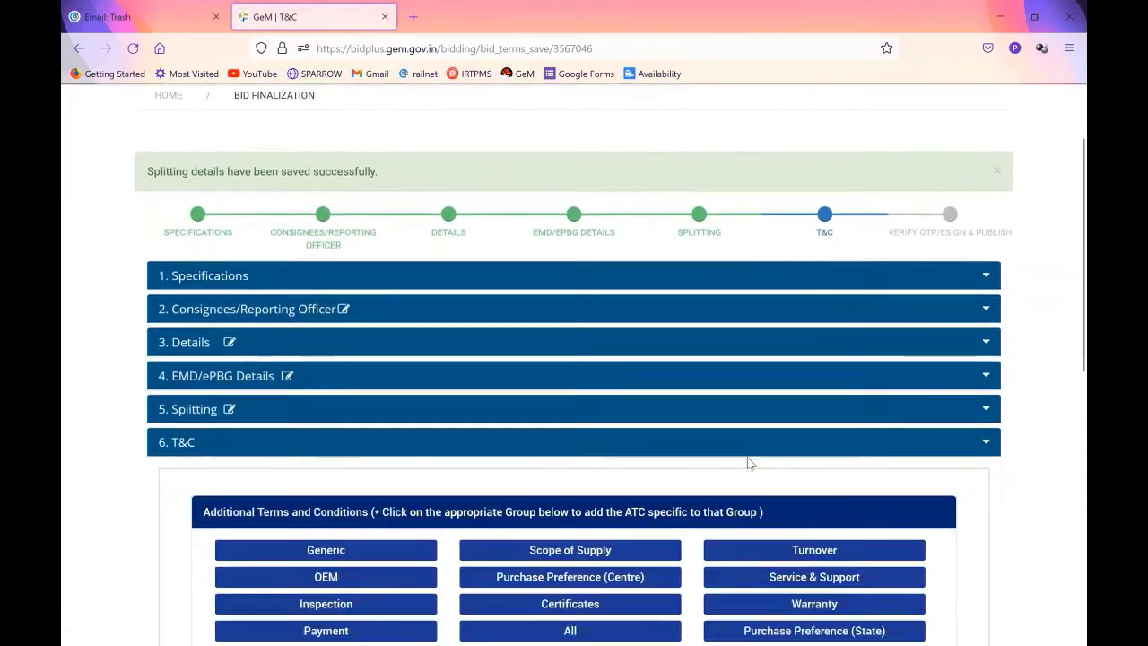
{"action": "scroll", "coordinate": [748, 460], "scroll_direction": "down", "scroll_amount": 1}
{"action": "scroll", "coordinate": [752, 462], "scroll_direction": "down", "scroll_amount": 1}
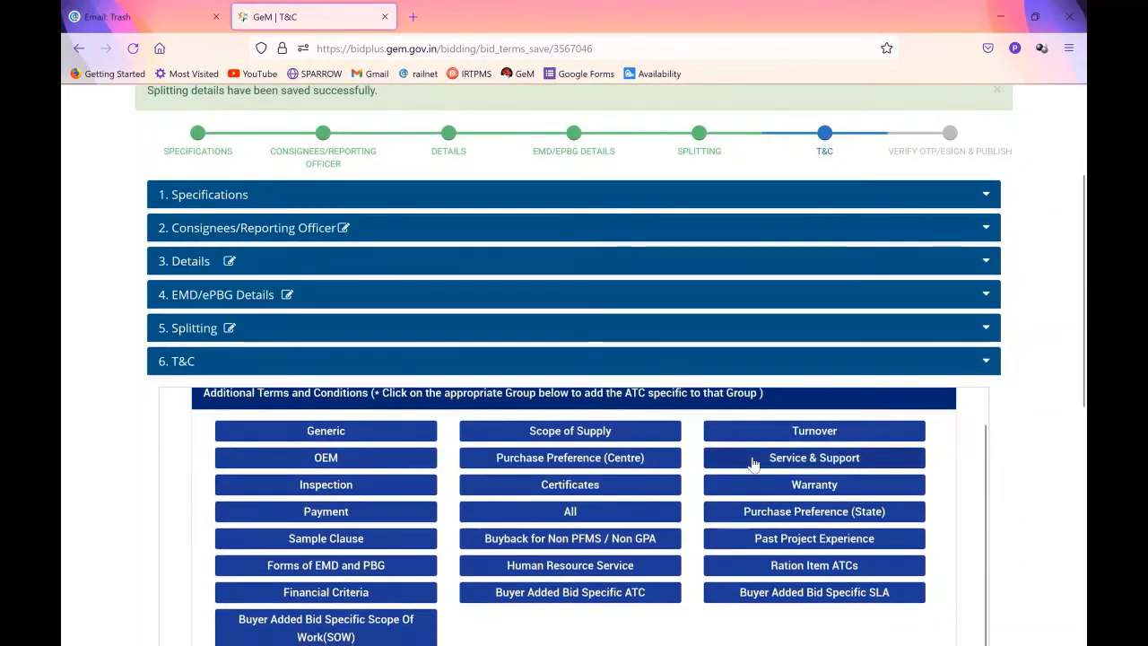
{"action": "scroll", "coordinate": [752, 462], "scroll_direction": "down", "scroll_amount": 1}
{"action": "scroll", "coordinate": [752, 462], "scroll_direction": "up", "scroll_amount": 1}
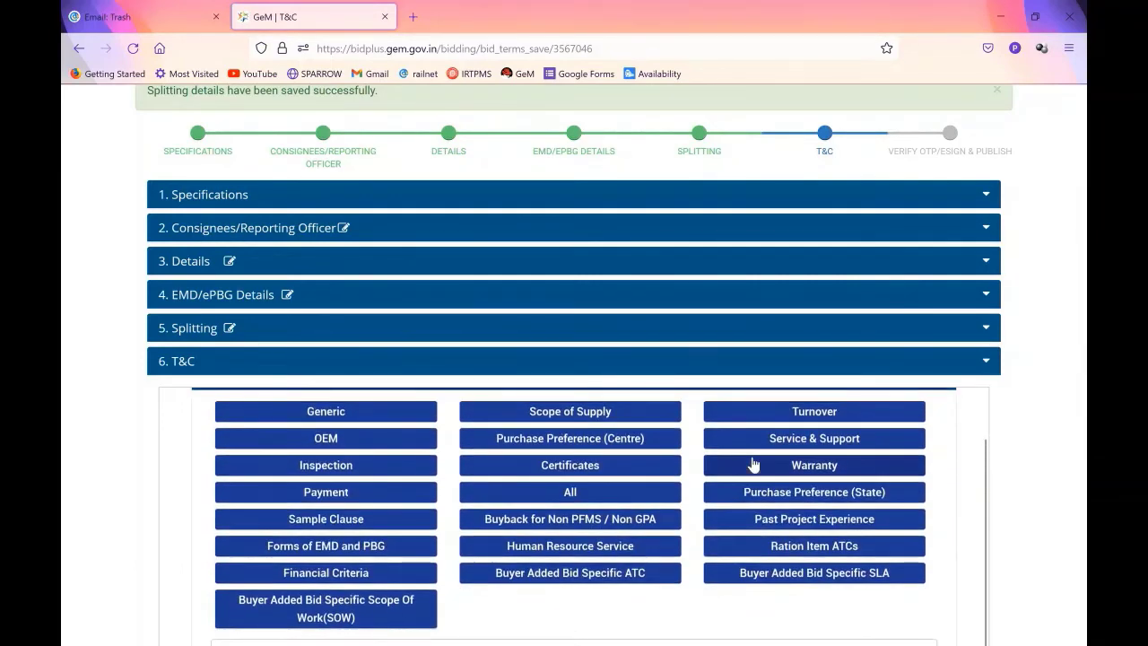
{"action": "scroll", "coordinate": [697, 249], "scroll_direction": "down", "scroll_amount": 1}
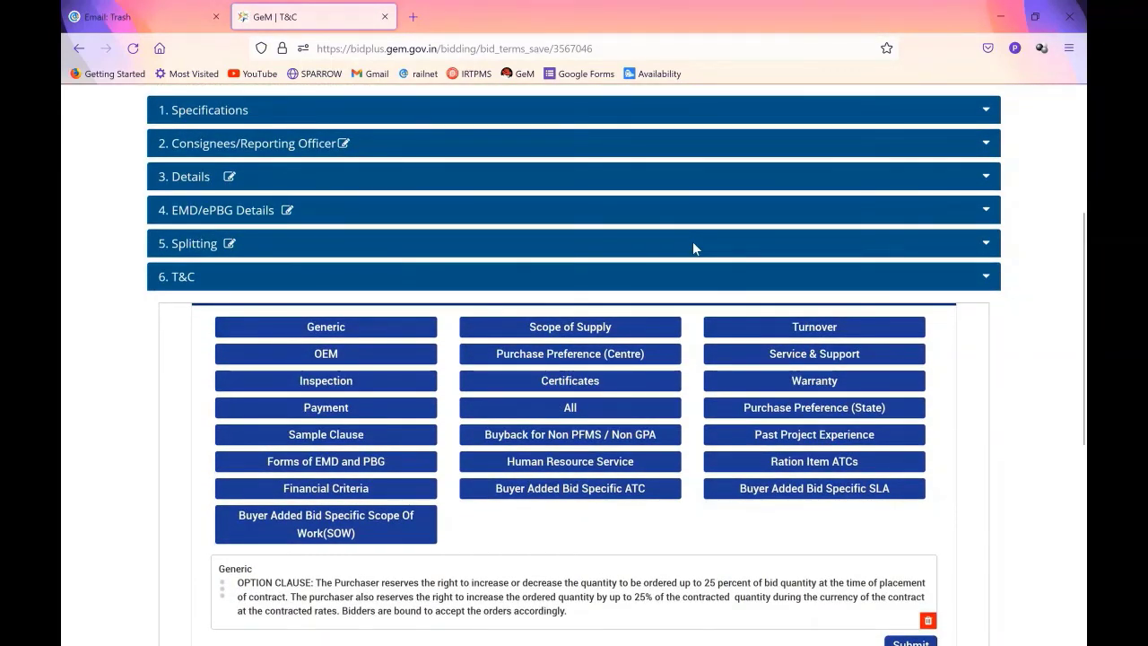
{"action": "left_click", "coordinate": [336, 328]}
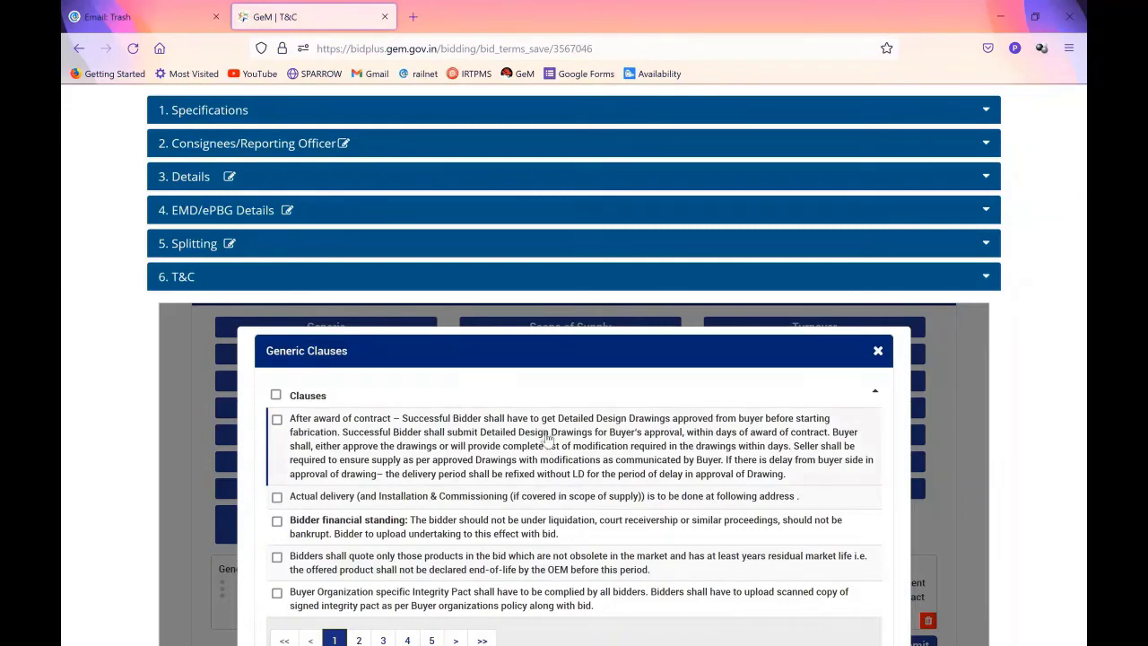
{"action": "scroll", "coordinate": [473, 375], "scroll_direction": "down", "scroll_amount": 3}
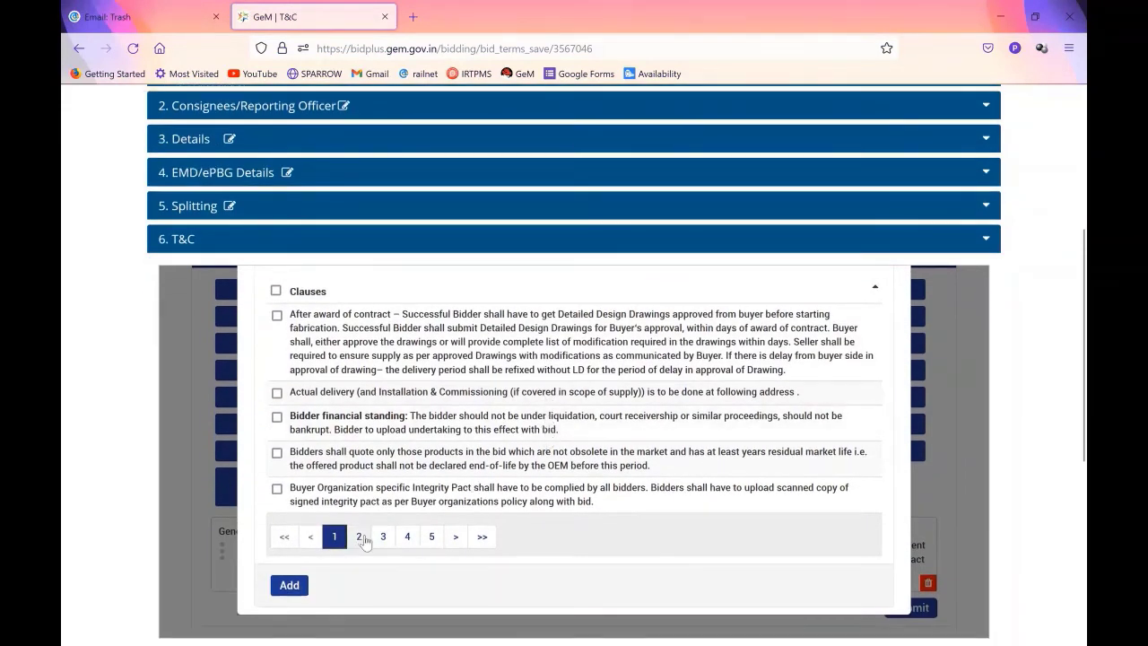
{"action": "left_click", "coordinate": [357, 536]}
{"action": "scroll", "coordinate": [631, 156], "scroll_direction": "down", "scroll_amount": 2}
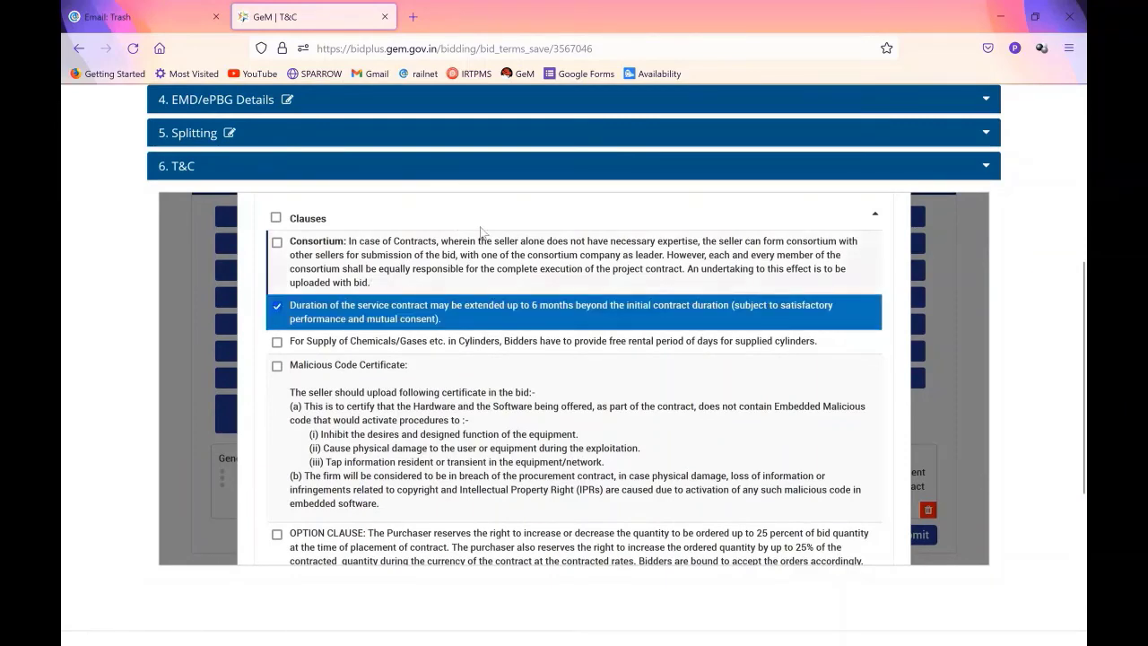
{"action": "scroll", "coordinate": [495, 126], "scroll_direction": "down", "scroll_amount": 1}
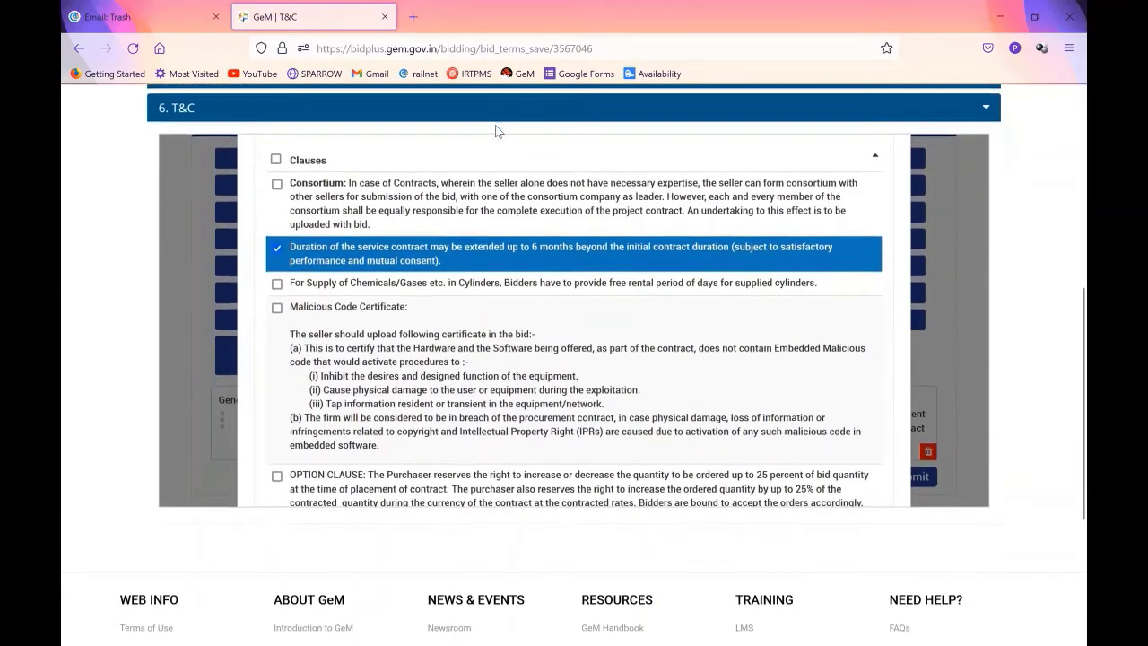
{"action": "scroll", "coordinate": [505, 397], "scroll_direction": "down", "scroll_amount": 3}
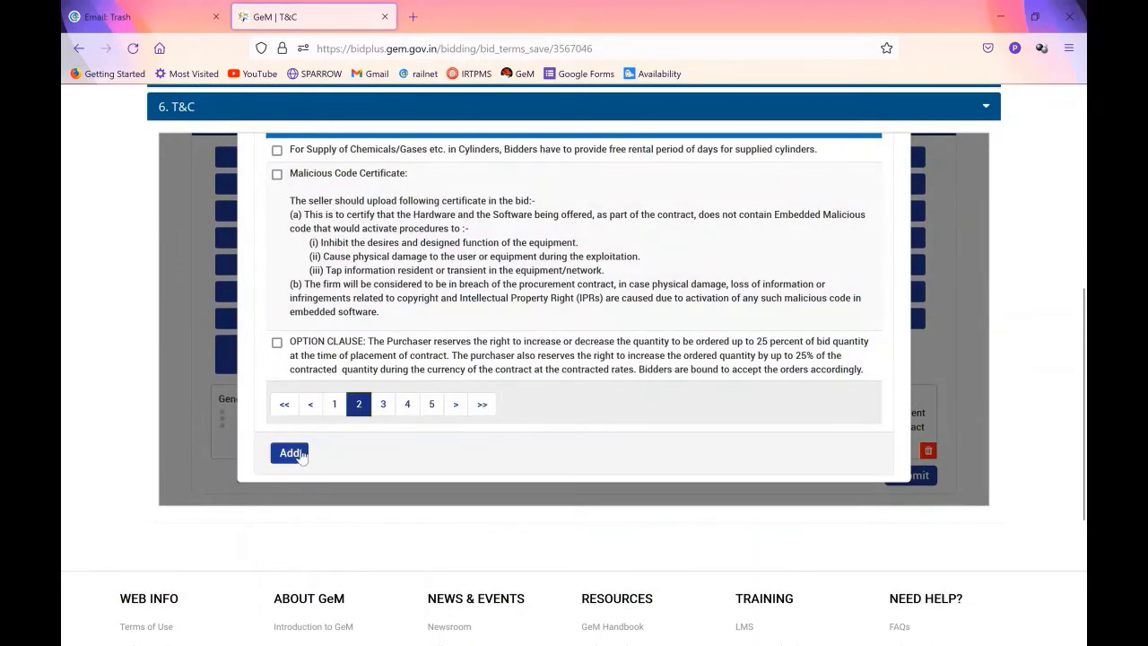
{"action": "left_click", "coordinate": [289, 453]}
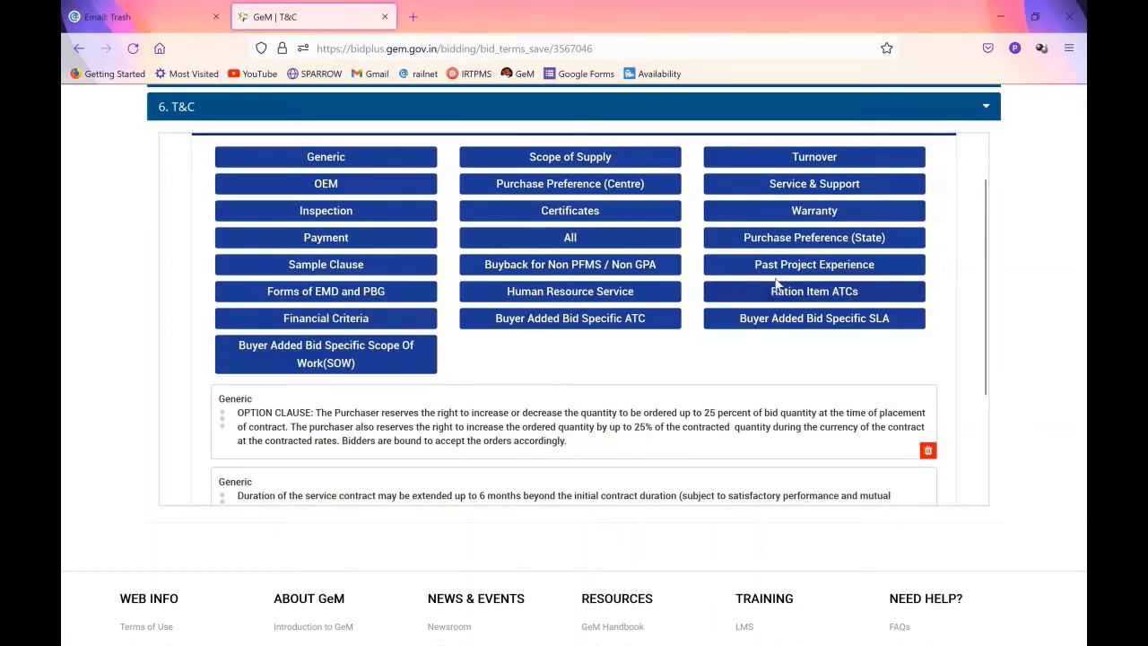
Add the Service & Support clause on availability of the service provider's office
{"action": "left_click", "coordinate": [814, 185]}
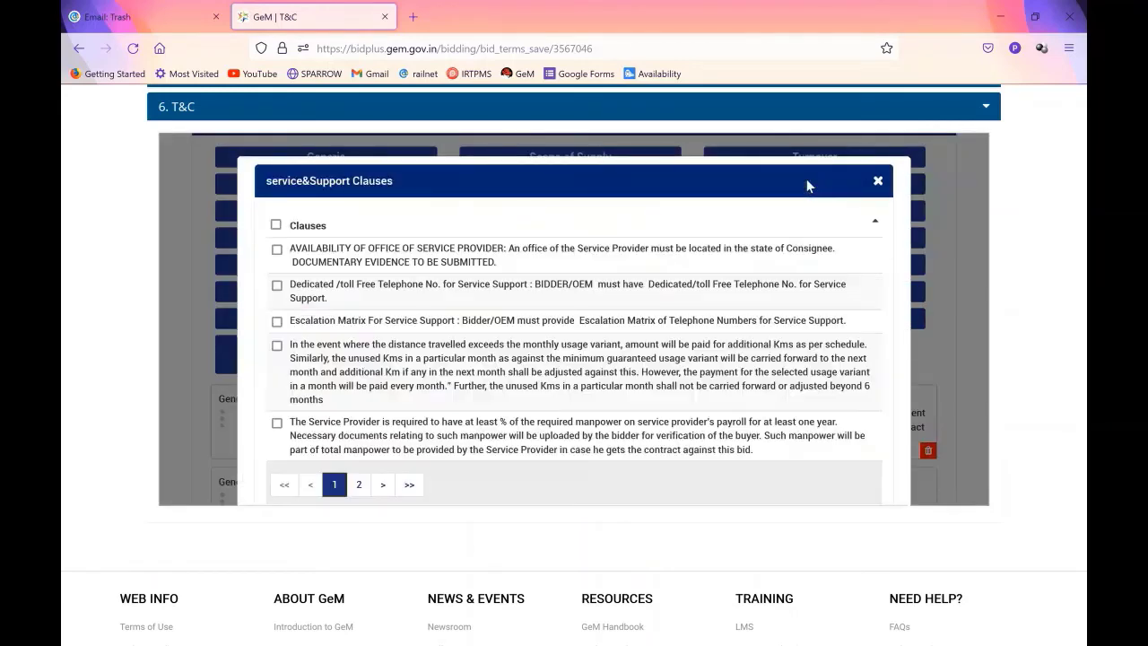
{"action": "left_click", "coordinate": [278, 249]}
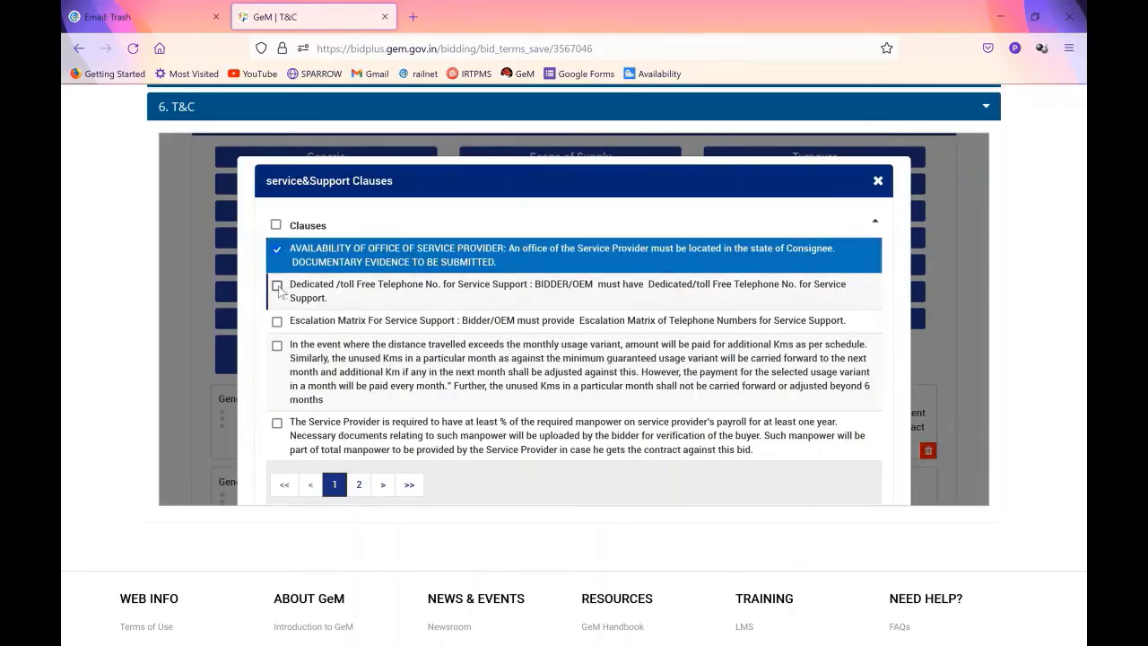
{"action": "key", "text": "Escape"}
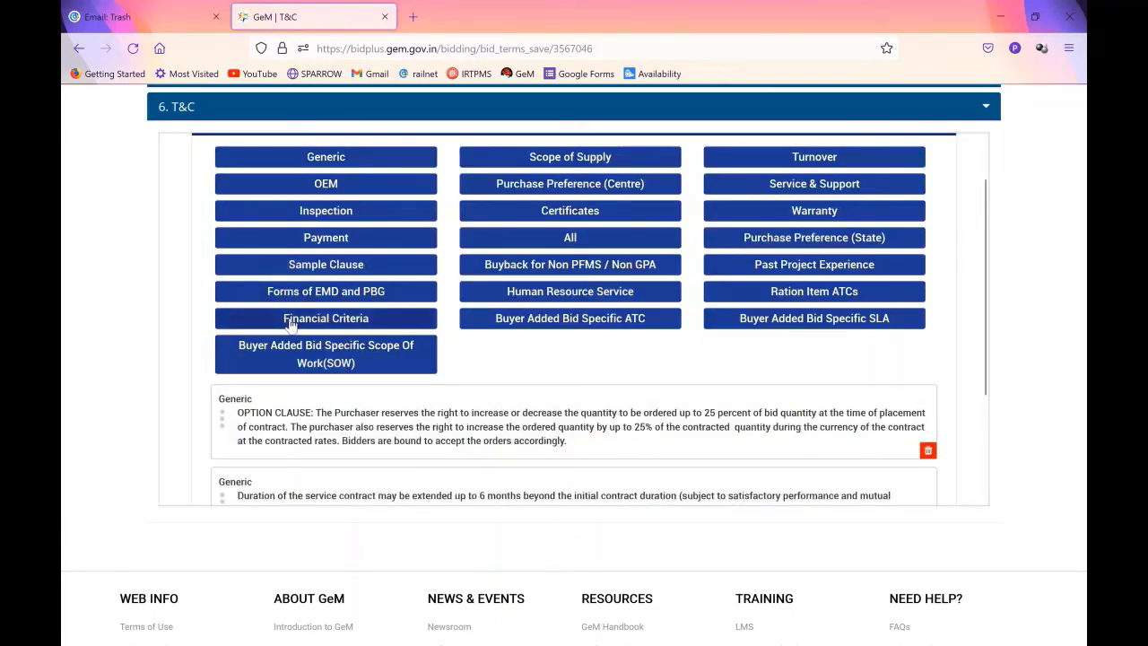
{"action": "left_click", "coordinate": [782, 183]}
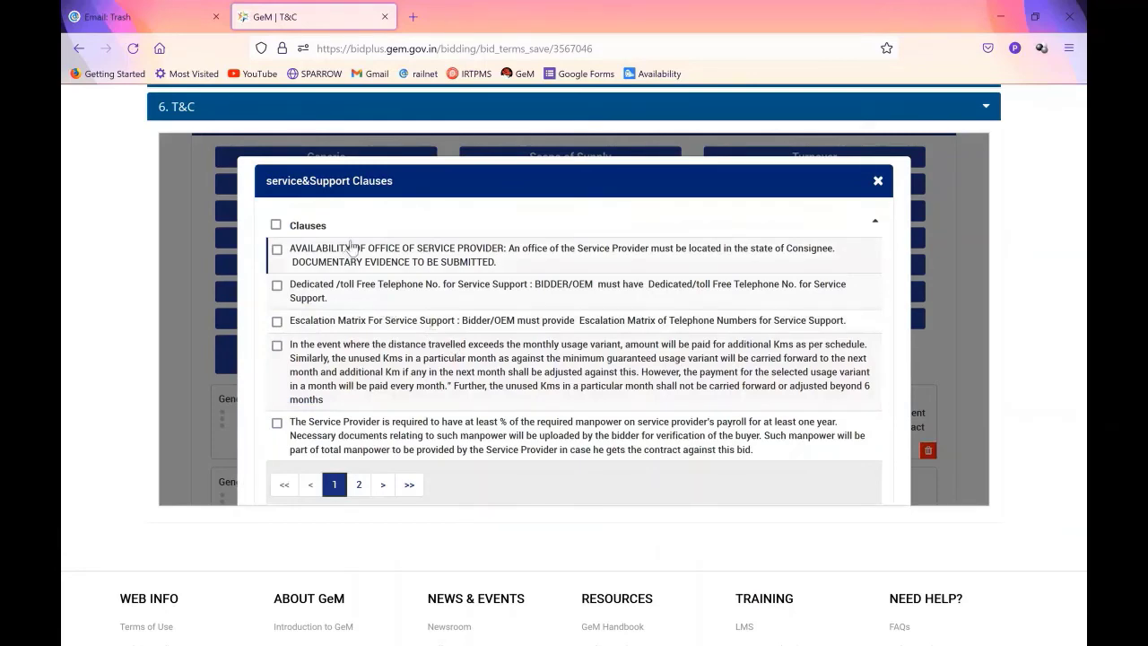
{"action": "left_click", "coordinate": [530, 262]}
{"action": "scroll", "coordinate": [535, 430], "scroll_direction": "down", "scroll_amount": 2}
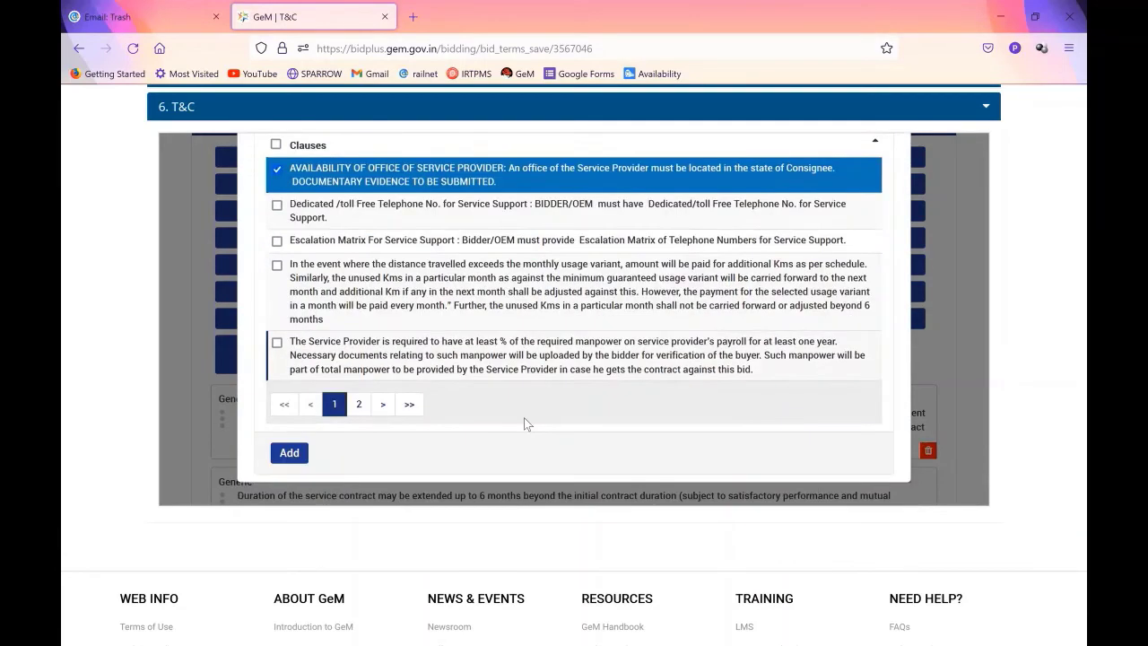
{"action": "left_click", "coordinate": [289, 456]}
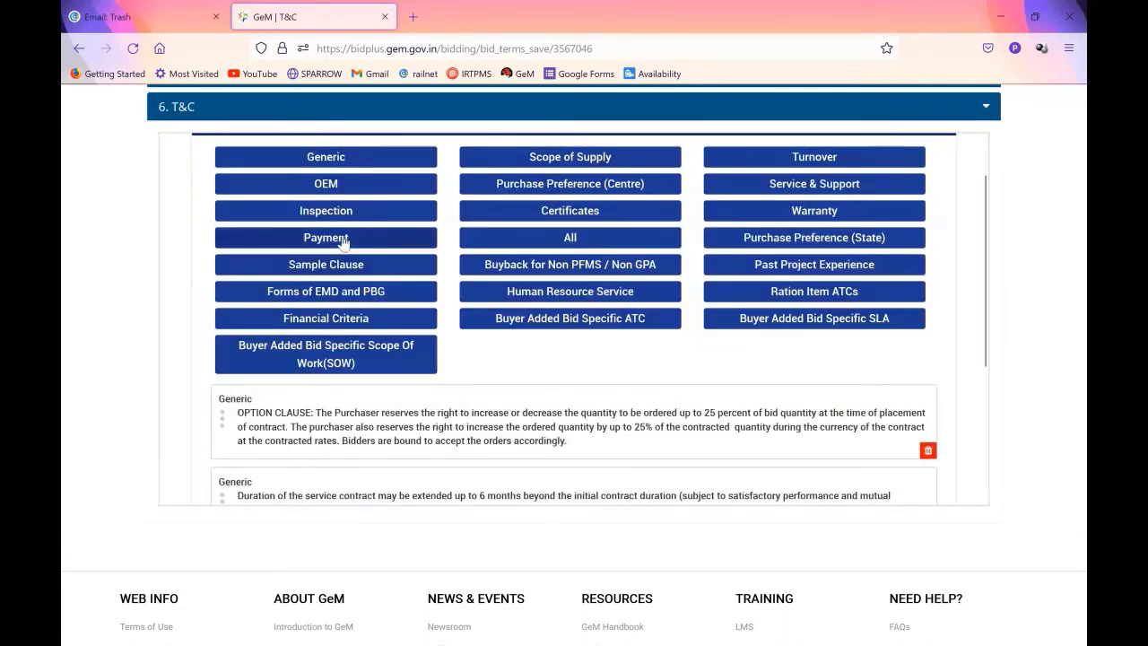
Add the Payment clause on salaries and wages
{"action": "left_click", "coordinate": [341, 238]}
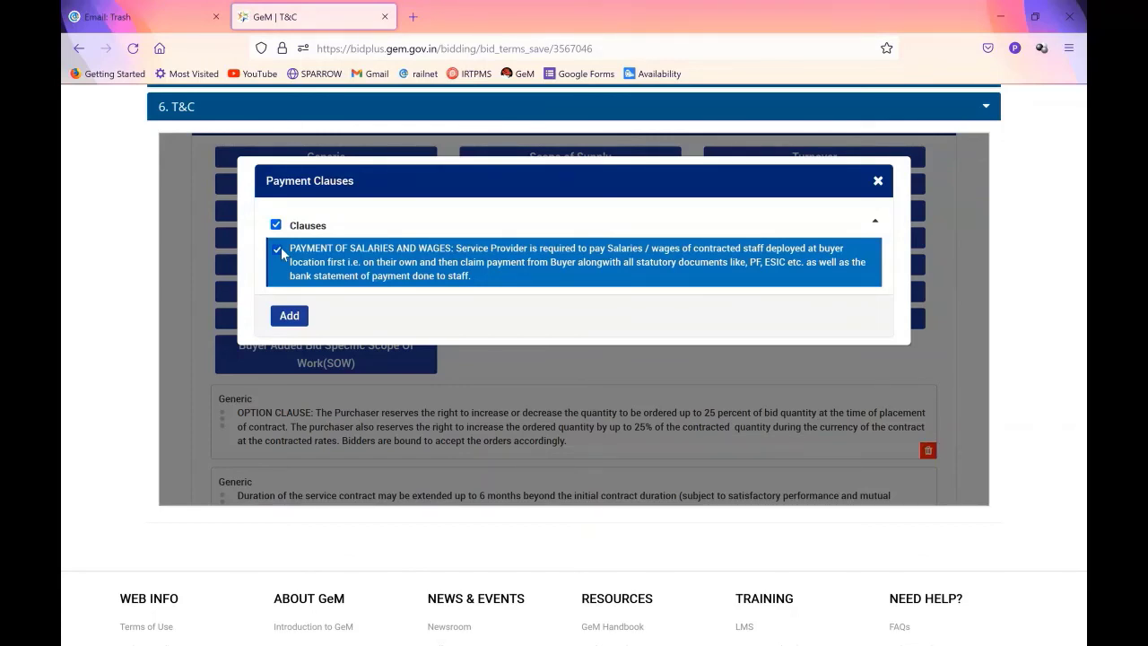
{"action": "left_click", "coordinate": [289, 316]}
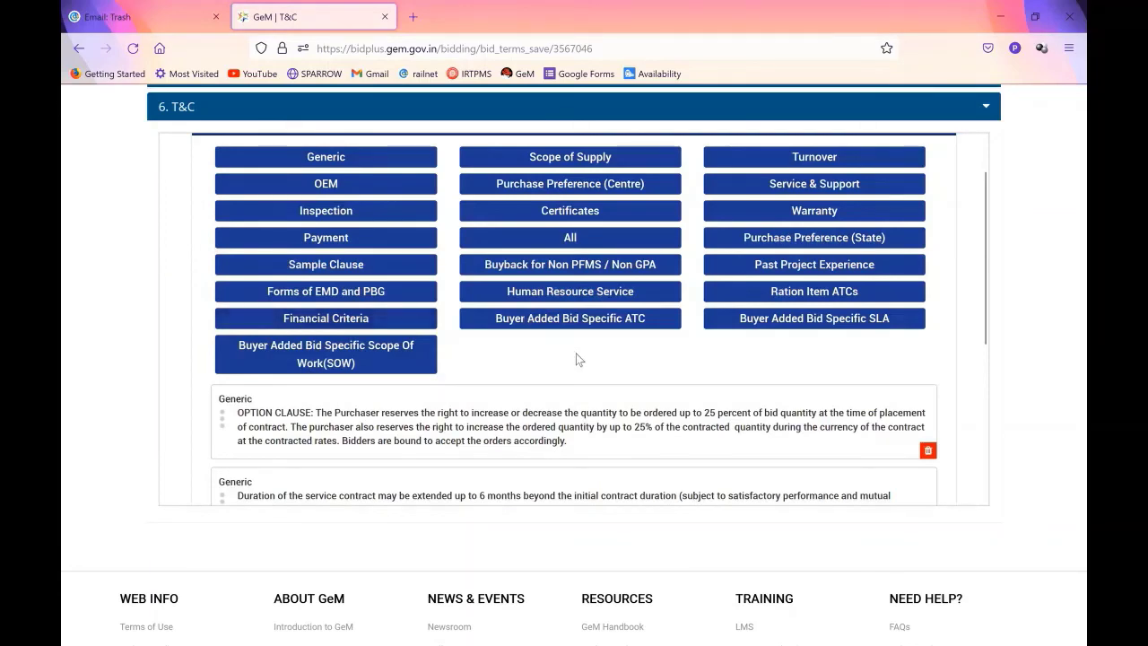
{"action": "scroll", "coordinate": [577, 359], "scroll_direction": "down", "scroll_amount": 4}
{"action": "scroll", "coordinate": [576, 359], "scroll_direction": "up", "scroll_amount": 2}
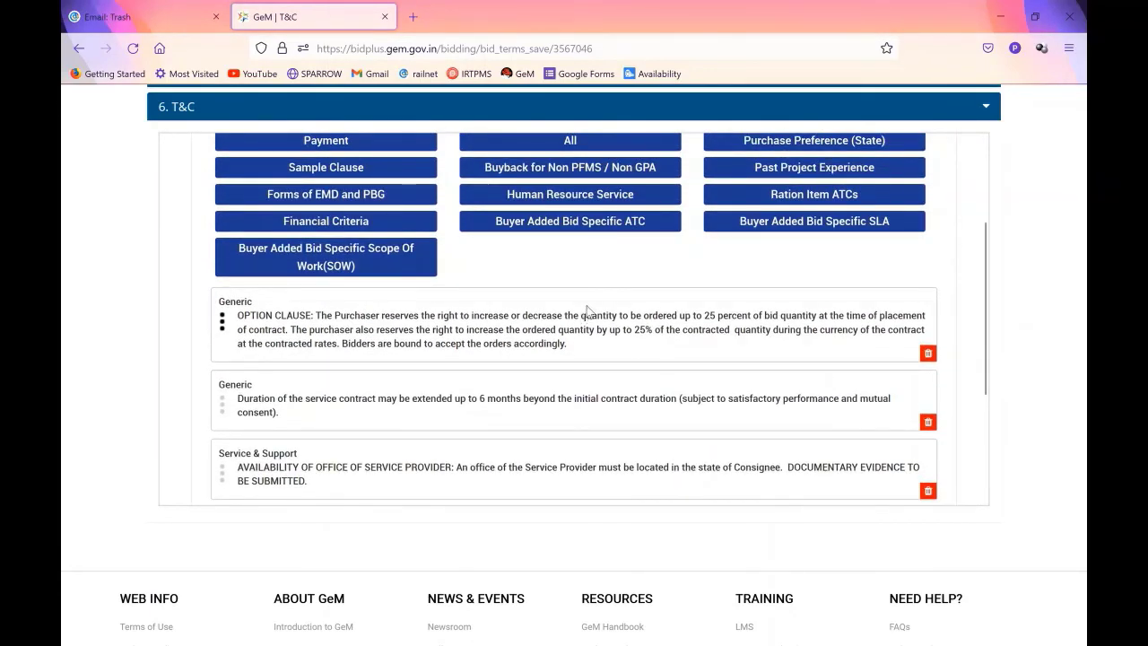
Add a buyer-added text based ATC clause to the bid
{"action": "left_click", "coordinate": [592, 223]}
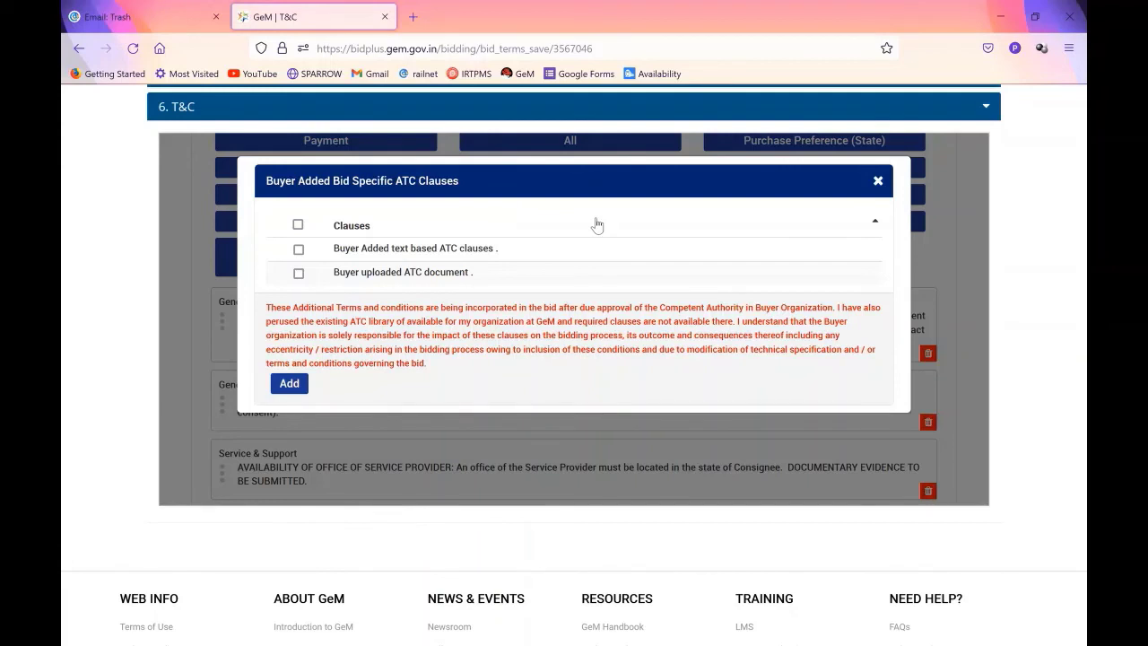
{"action": "left_click", "coordinate": [498, 252]}
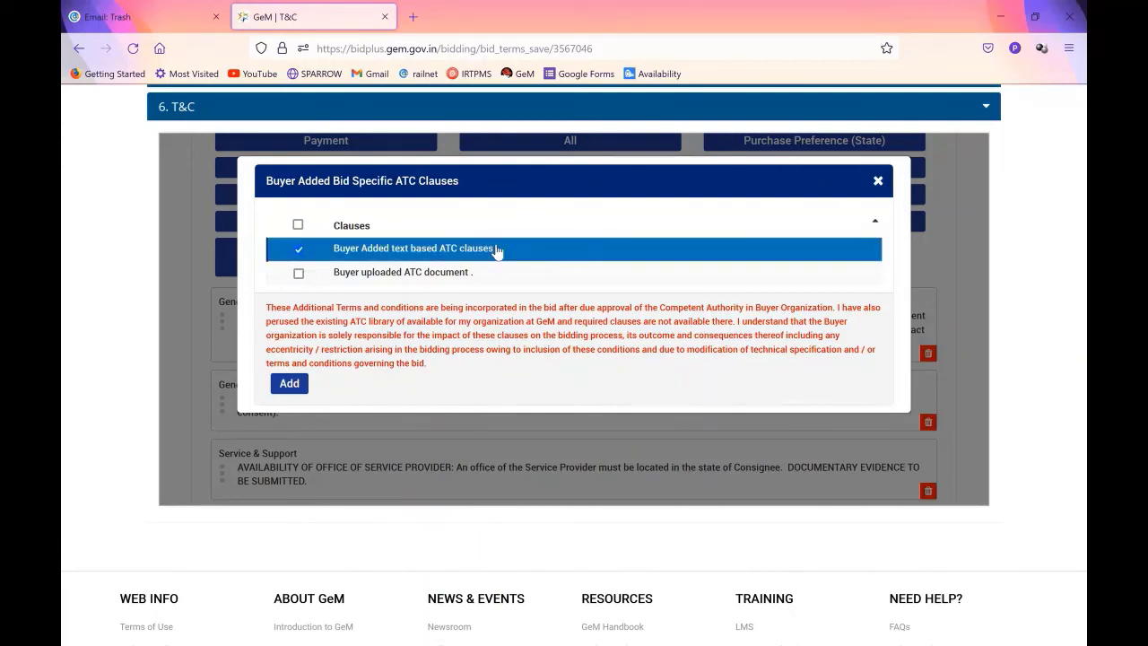
{"action": "left_click", "coordinate": [296, 386]}
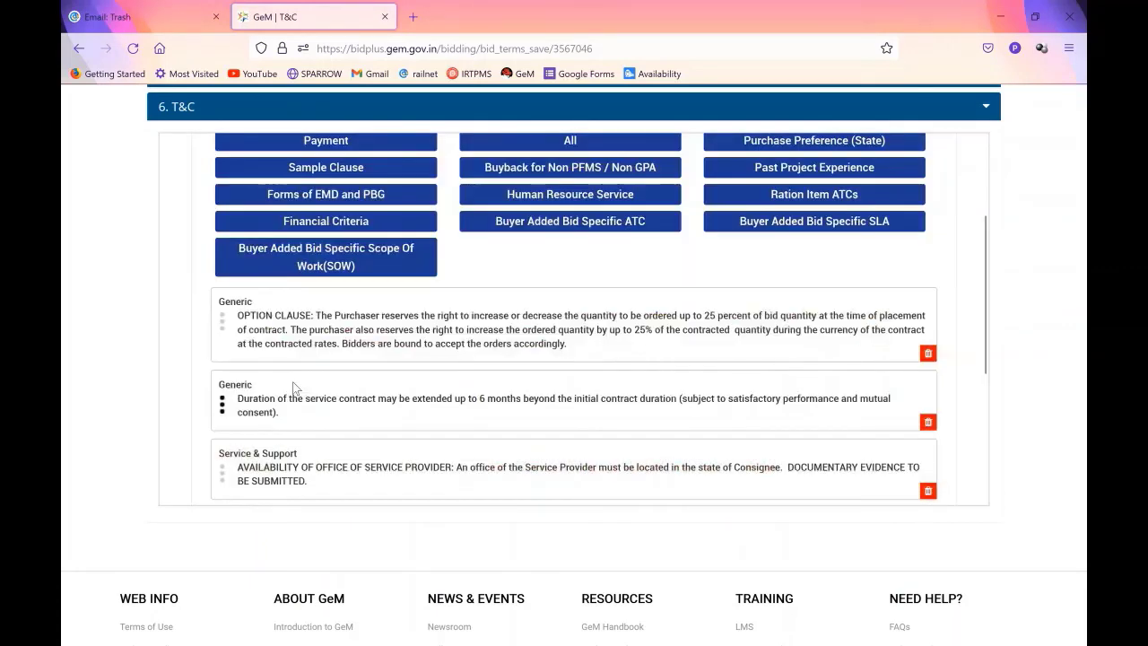
{"action": "scroll", "coordinate": [552, 372], "scroll_direction": "down", "scroll_amount": 1}
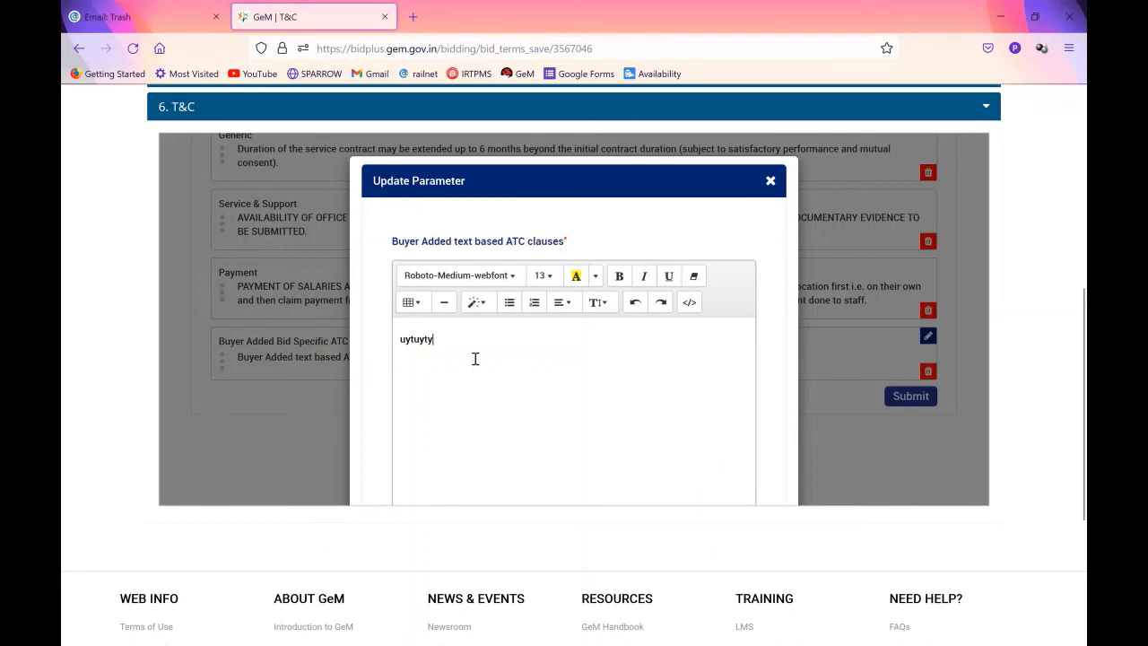
Set the ATC clause text to 'uytuytuy' and submit all T&C clauses
{"action": "key", "text": "BackSpace"}
{"action": "key", "text": "BackSpace"}
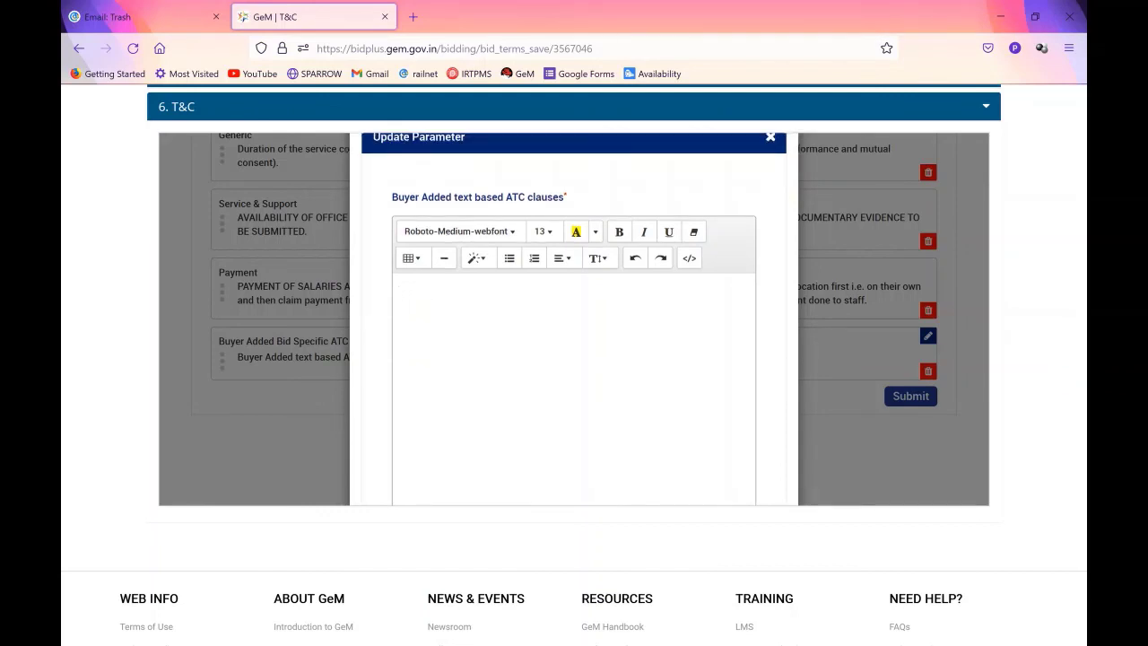
{"action": "type", "text": "uytuytuy"}
{"action": "scroll", "coordinate": [457, 364], "scroll_direction": "down", "scroll_amount": 5}
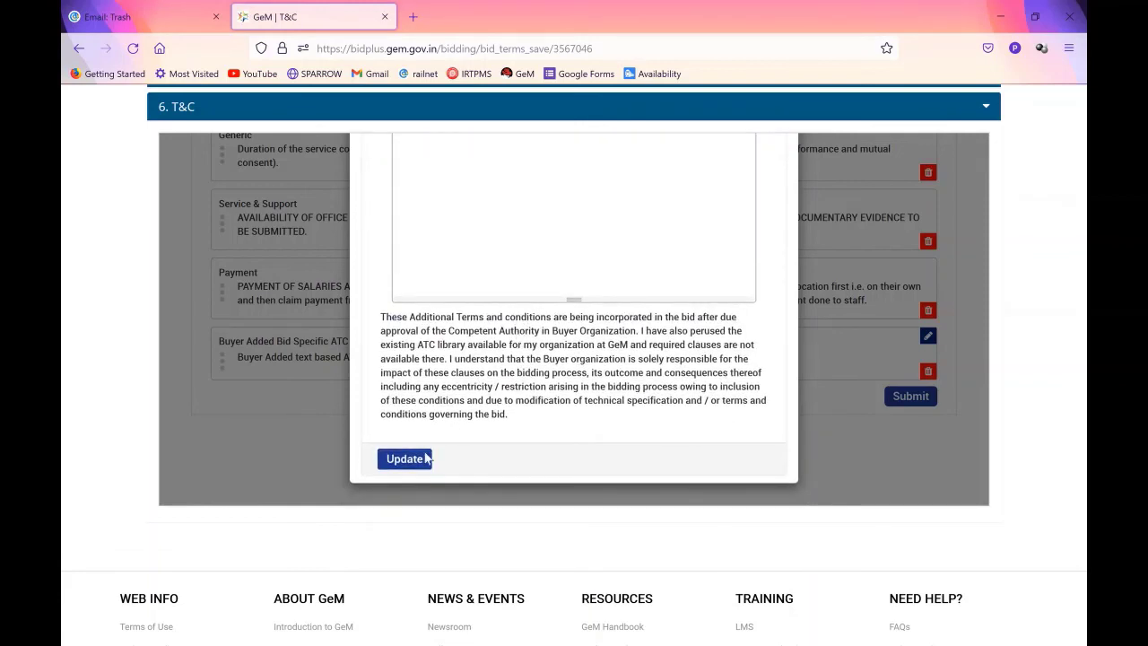
{"action": "left_click", "coordinate": [405, 461]}
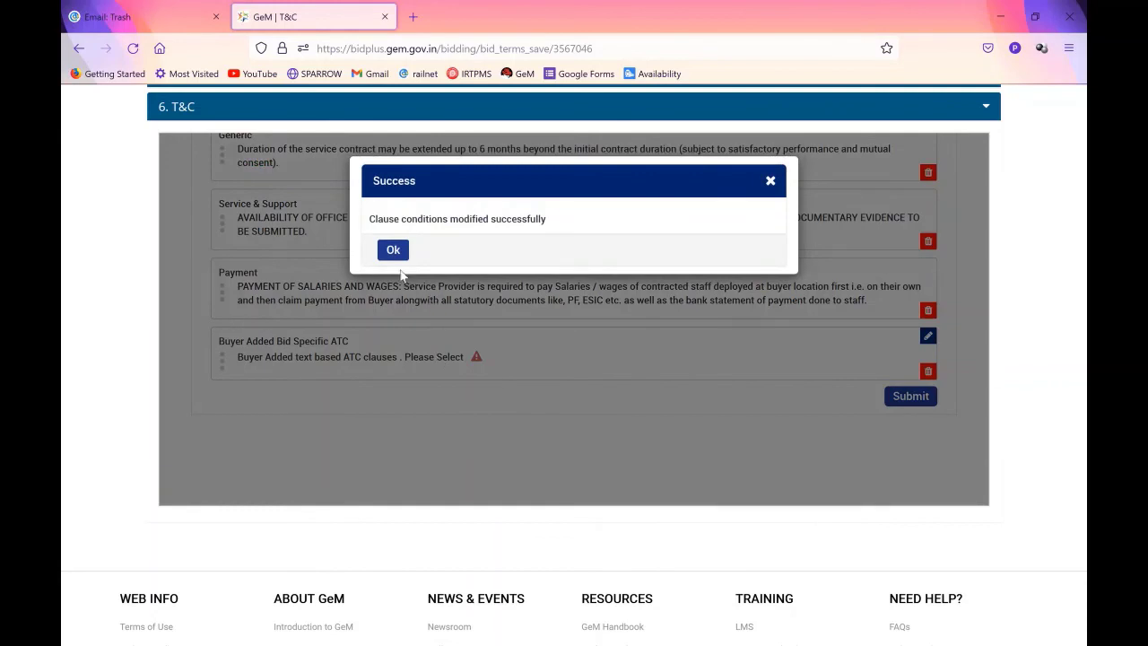
{"action": "left_click", "coordinate": [393, 249]}
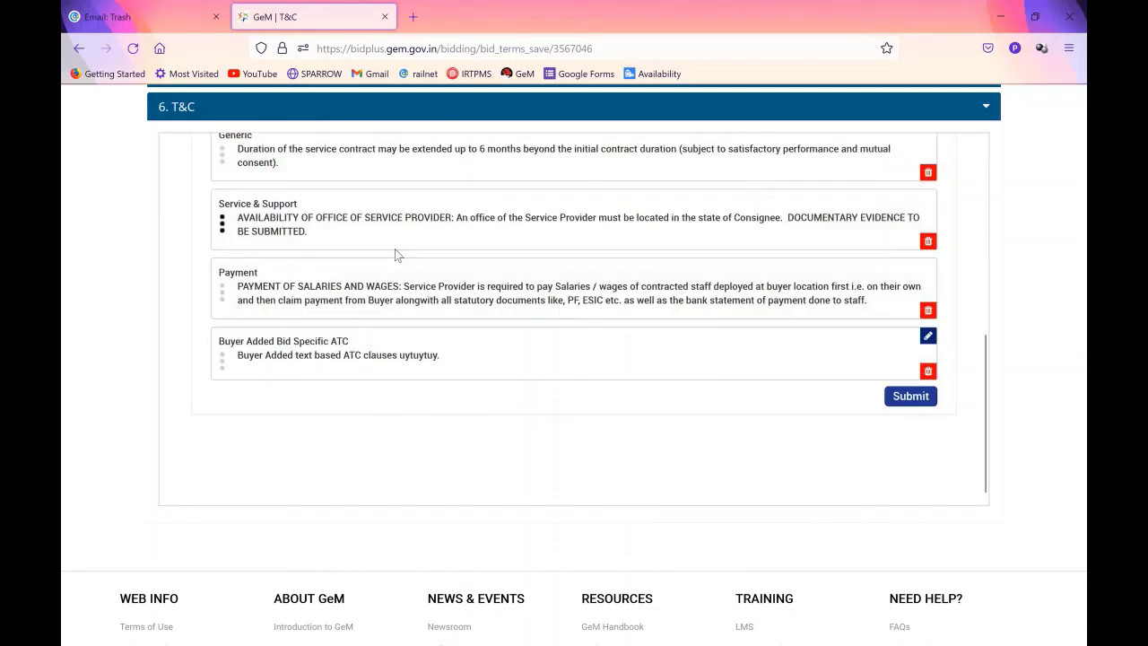
{"action": "left_click", "coordinate": [911, 401]}
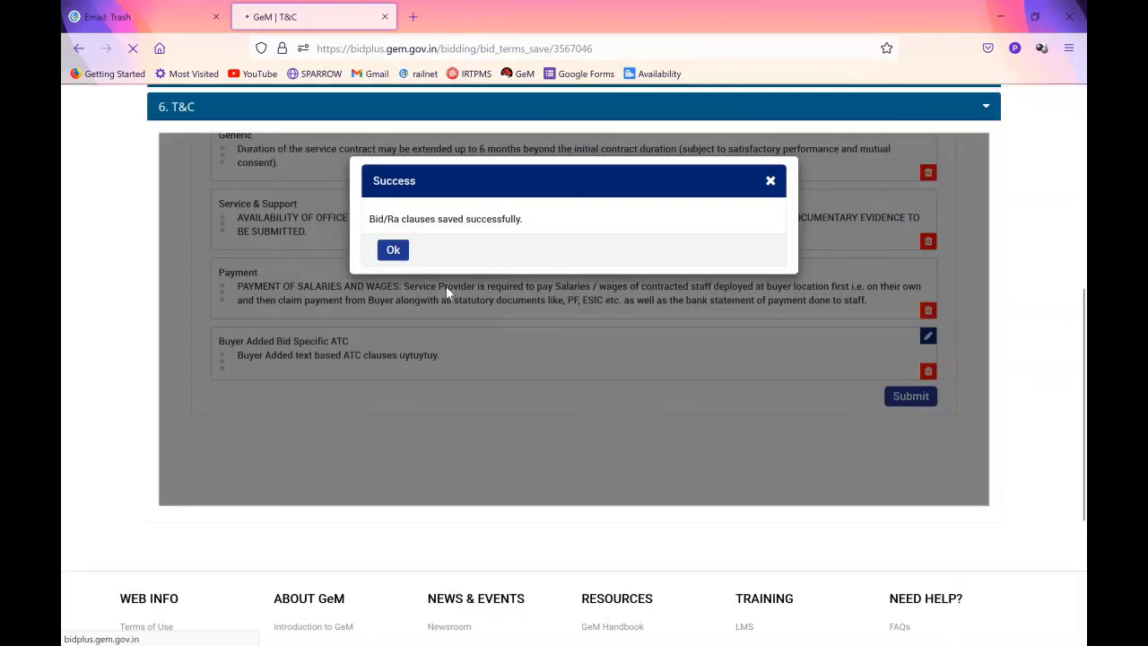
Acknowledge the save and agree to GeM's Terms & Conditions
{"action": "left_click", "coordinate": [392, 251]}
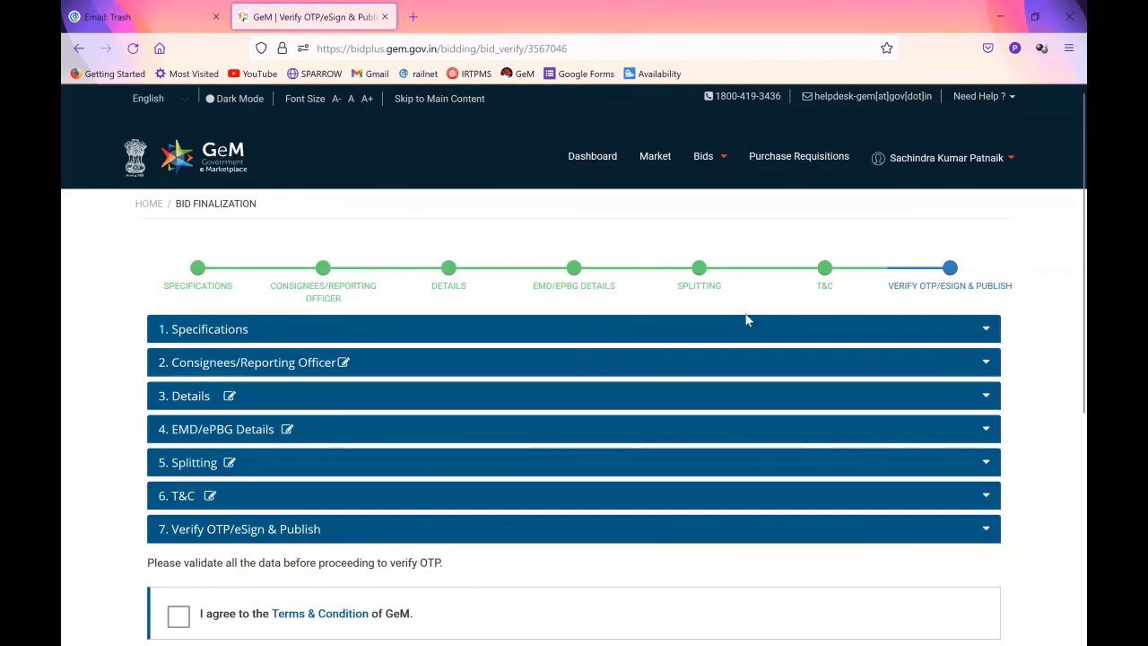
{"action": "scroll", "coordinate": [755, 417], "scroll_direction": "down", "scroll_amount": 1}
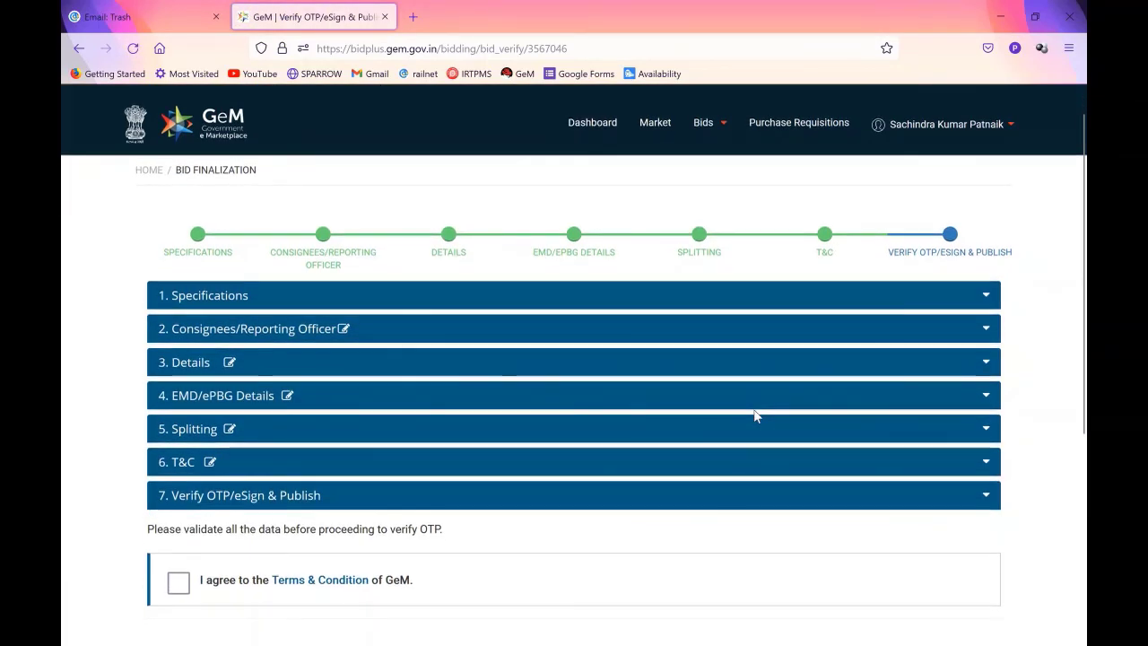
{"action": "scroll", "coordinate": [756, 416], "scroll_direction": "down", "scroll_amount": 1}
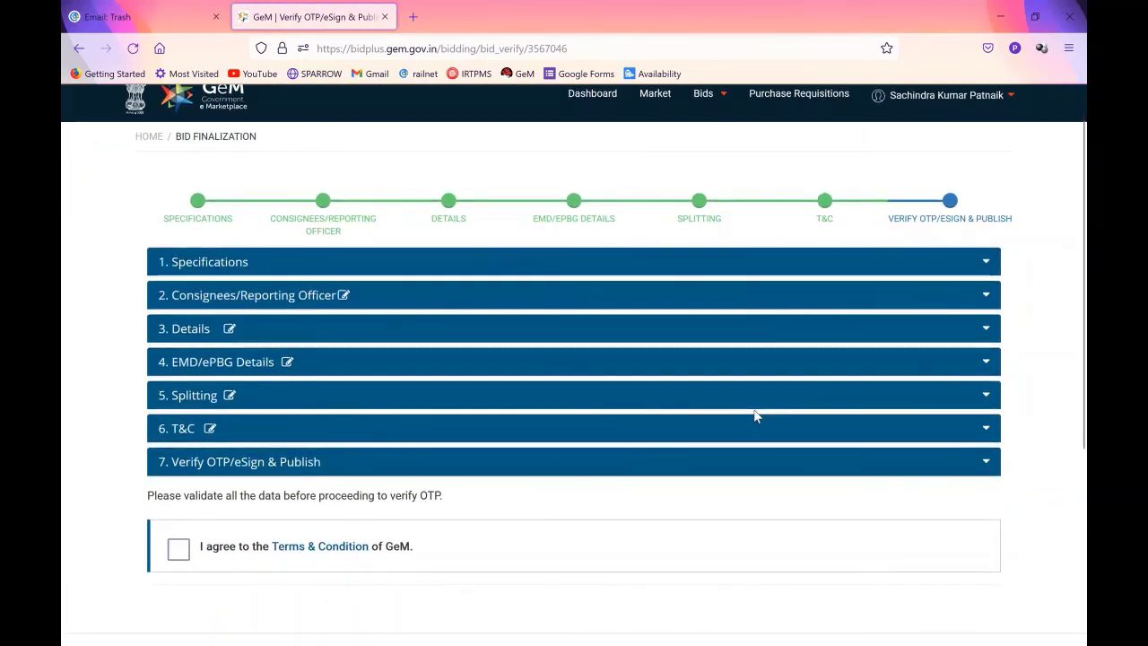
{"action": "scroll", "coordinate": [755, 416], "scroll_direction": "down", "scroll_amount": 2}
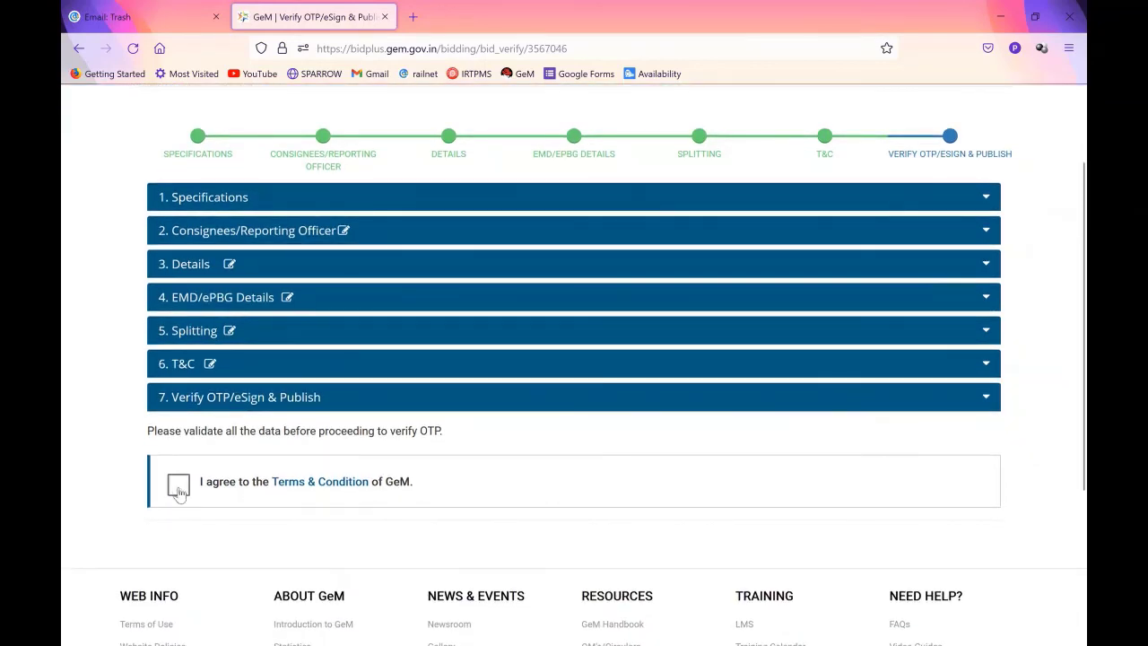
{"action": "left_click", "coordinate": [187, 492]}
{"action": "scroll", "coordinate": [575, 466], "scroll_direction": "down", "scroll_amount": 4}
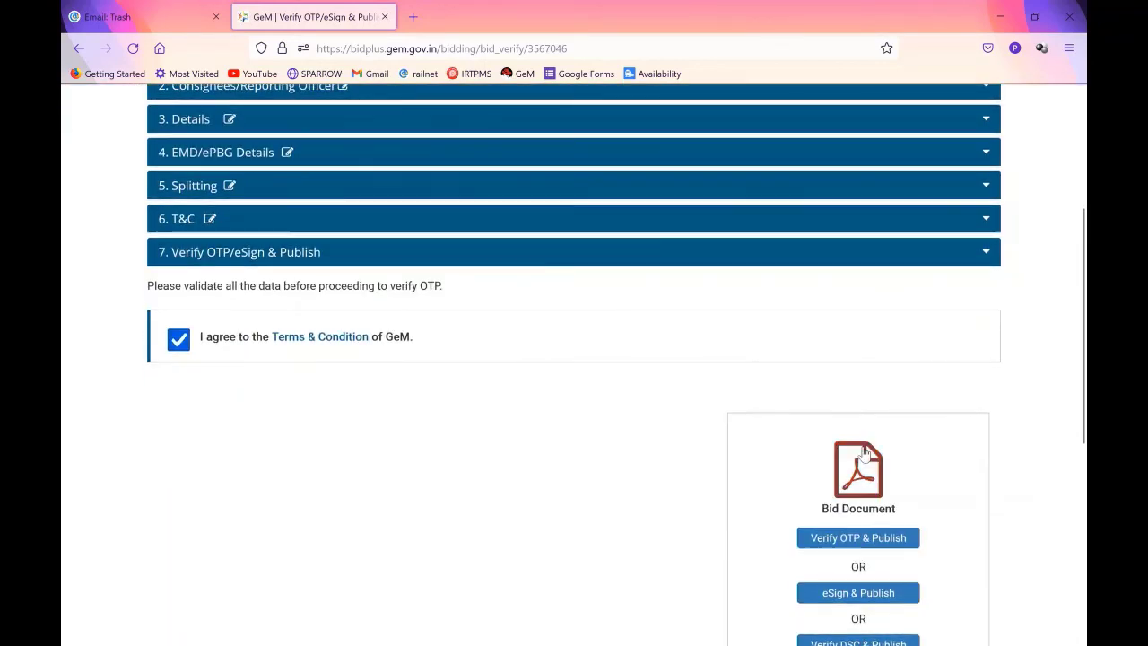
Publish the bid by entering and verifying the mobile OTP
{"action": "left_click", "coordinate": [851, 541]}
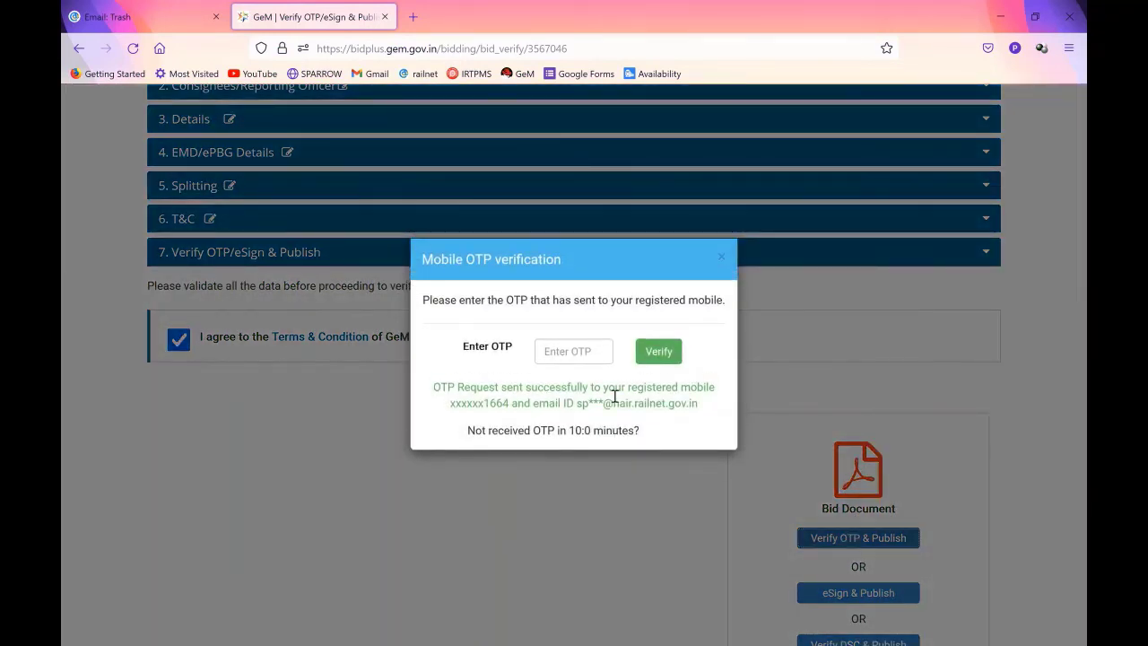
{"action": "left_click", "coordinate": [590, 366]}
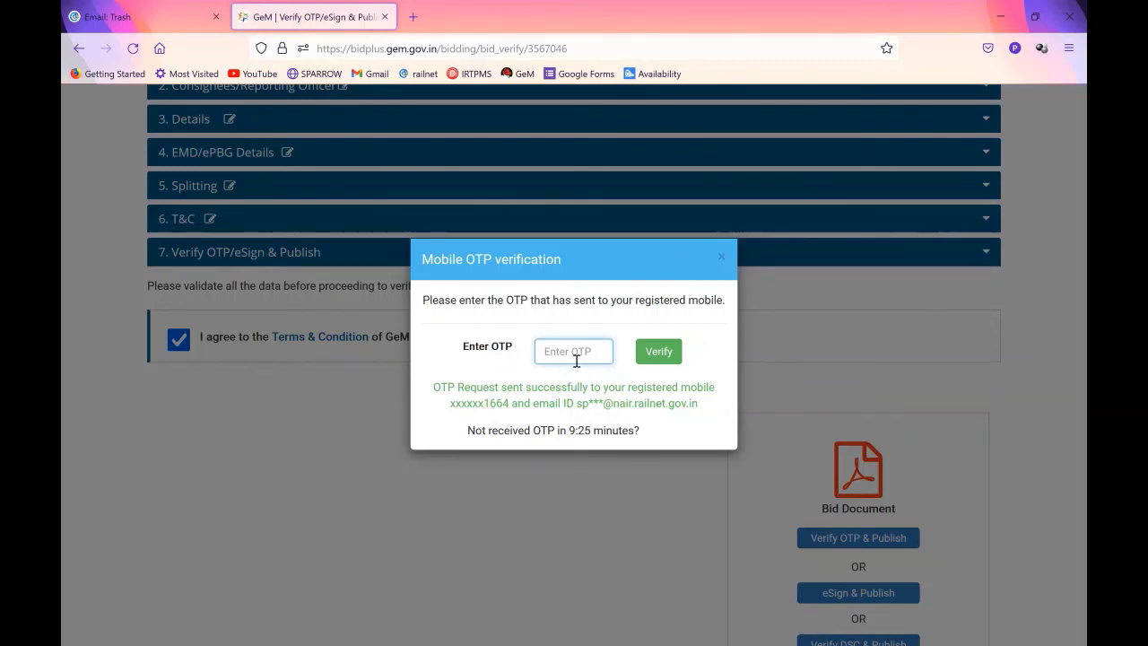
{"action": "left_click", "coordinate": [656, 354]}
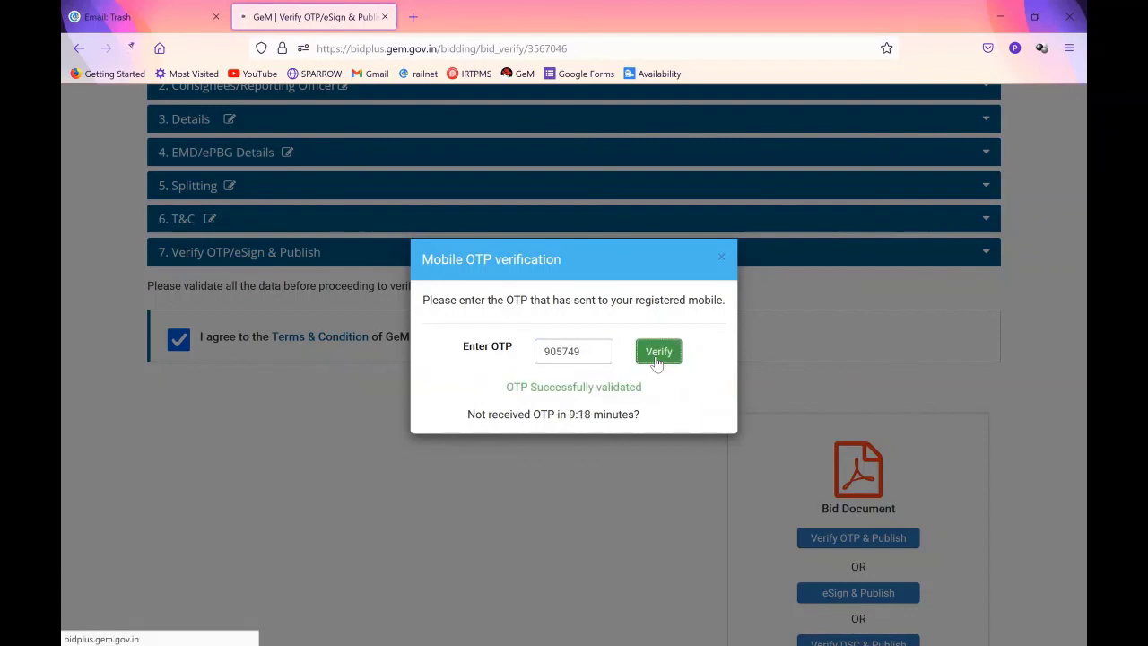
{"action": "scroll", "coordinate": [469, 431], "scroll_direction": "down", "scroll_amount": 1}
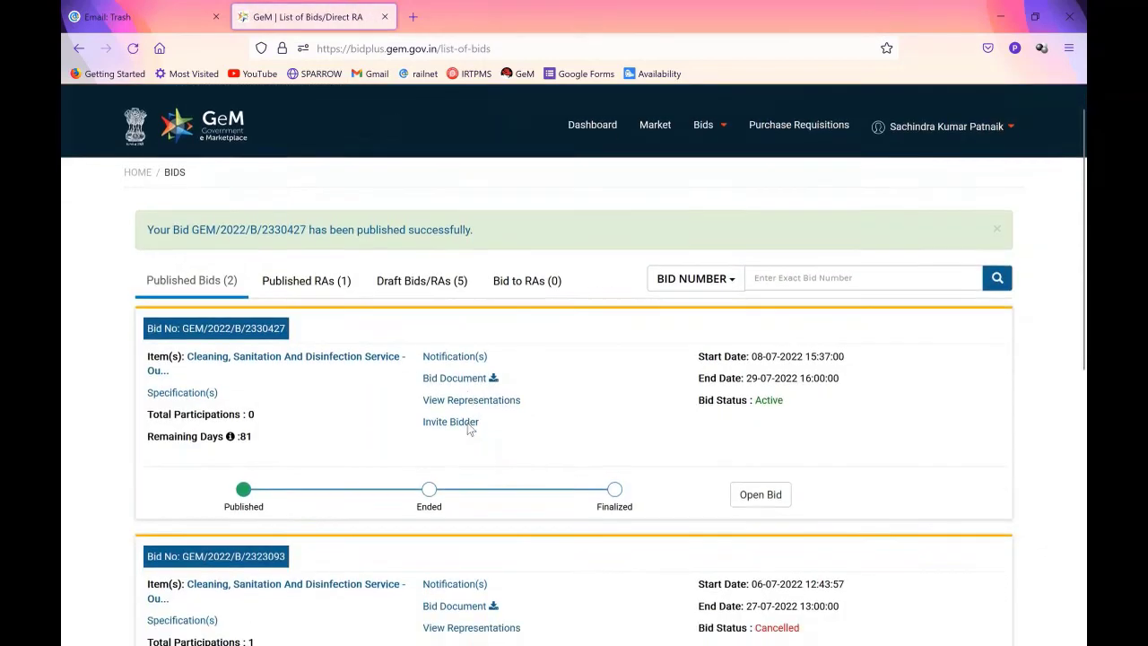
Open the new bid's Bid Finalization page from the Published Bids list
{"action": "left_click", "coordinate": [216, 303]}
{"action": "scroll", "coordinate": [426, 368], "scroll_direction": "down", "scroll_amount": 3}
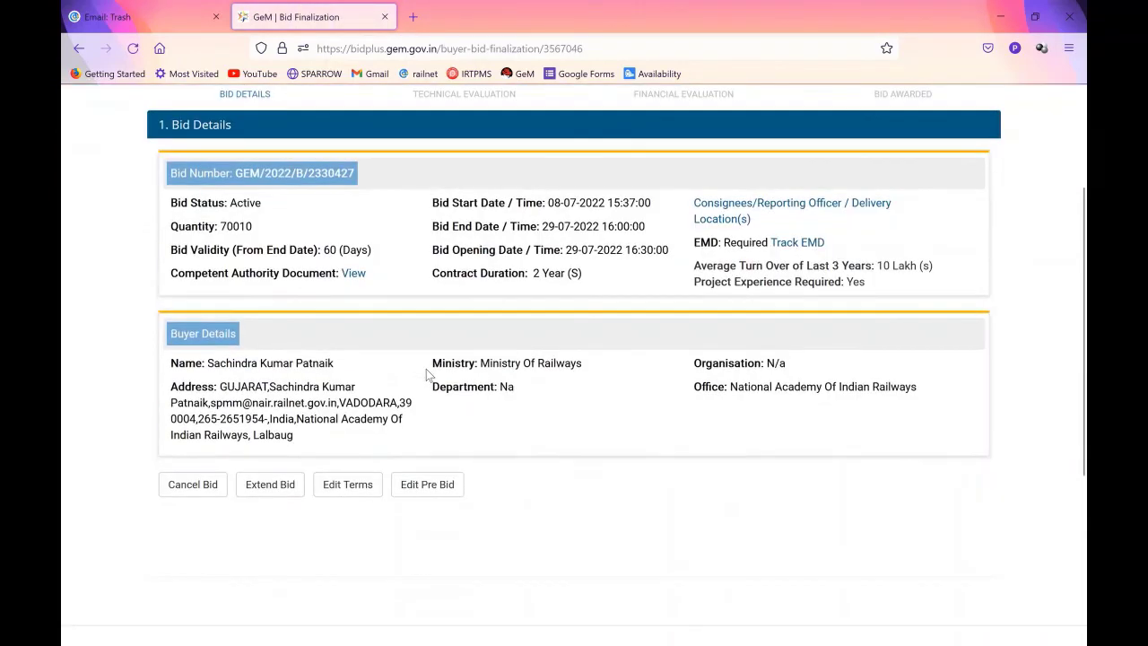
{"action": "scroll", "coordinate": [426, 374], "scroll_direction": "up", "scroll_amount": 1}
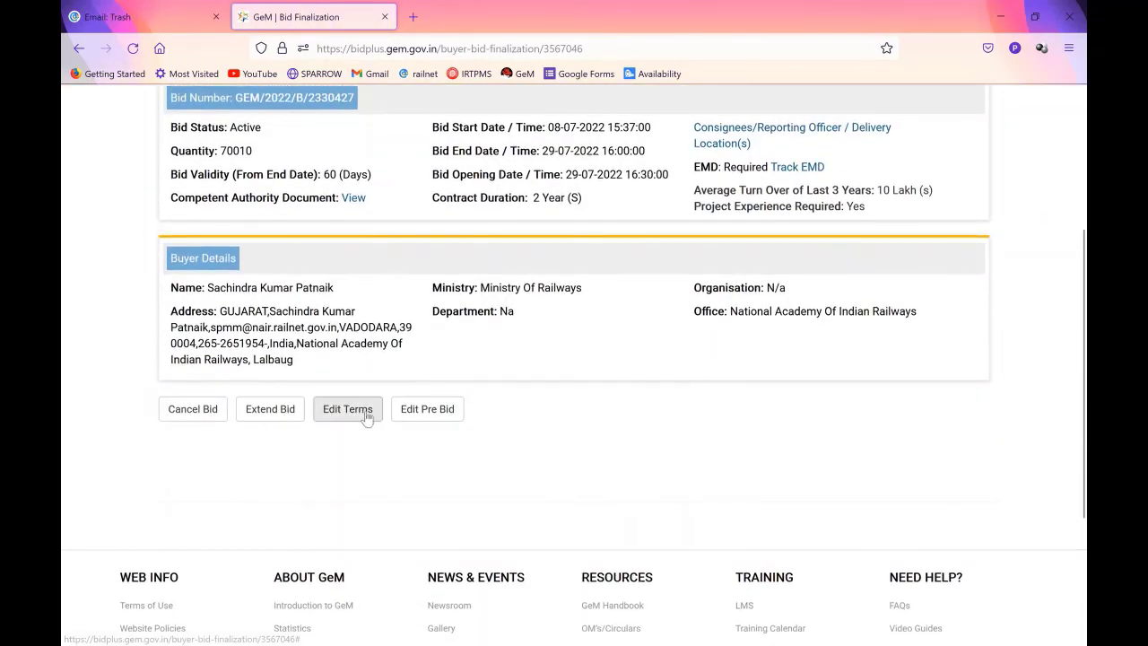